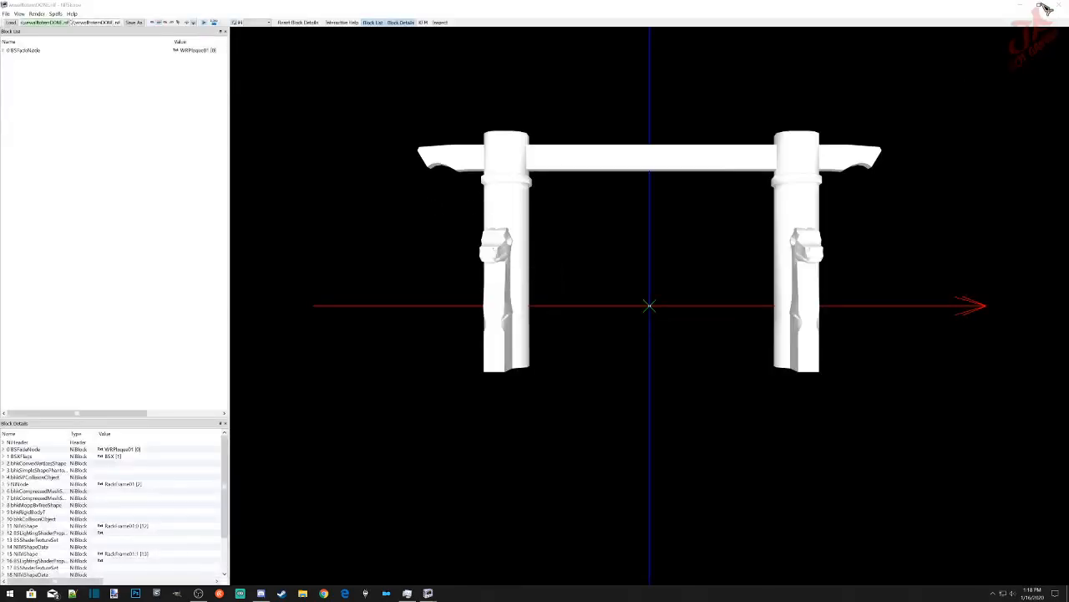
Step: Shrink the wrwalltotemDONE.nif window and place it beside the wrwalltotem01.nif window so both meshes can be compared
left_click(1038, 5)
left_click_drag(499, 186, 259, 102)
left_click_drag(479, 306, 512, 469)
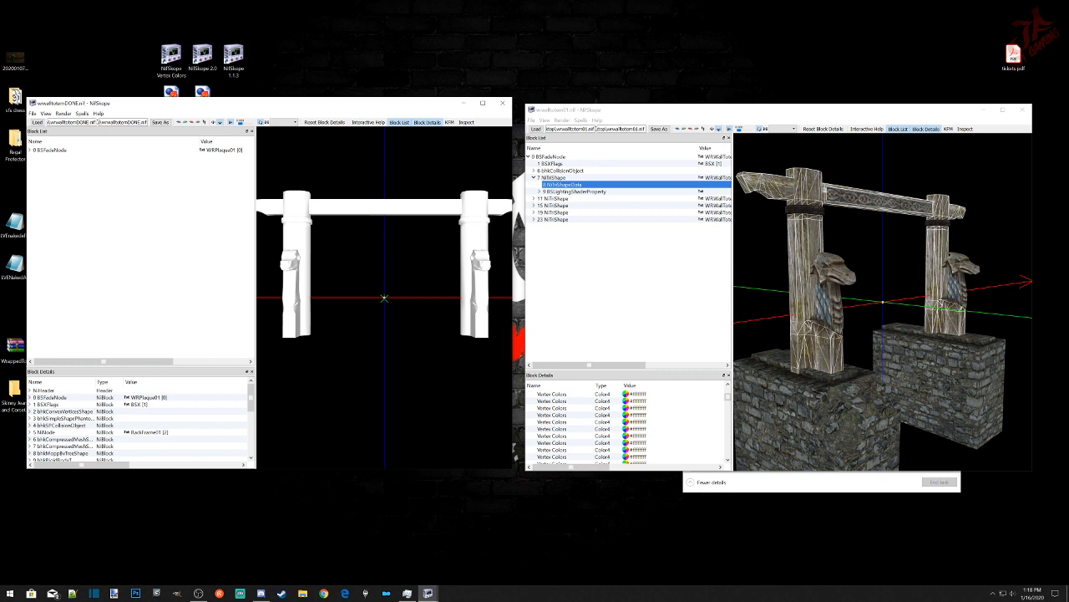
Step: Expand the root BSFadeNode in wrwalltotemDONE.nif and collapse the open NiTriShape block in wrwalltotem01.nif
left_click(30, 150)
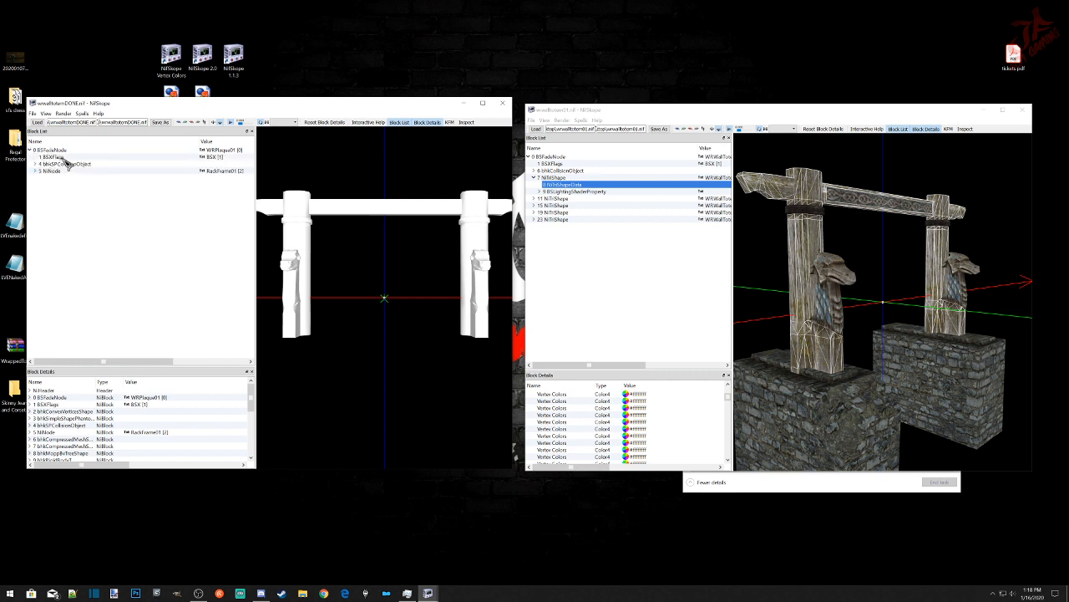
left_click(62, 164)
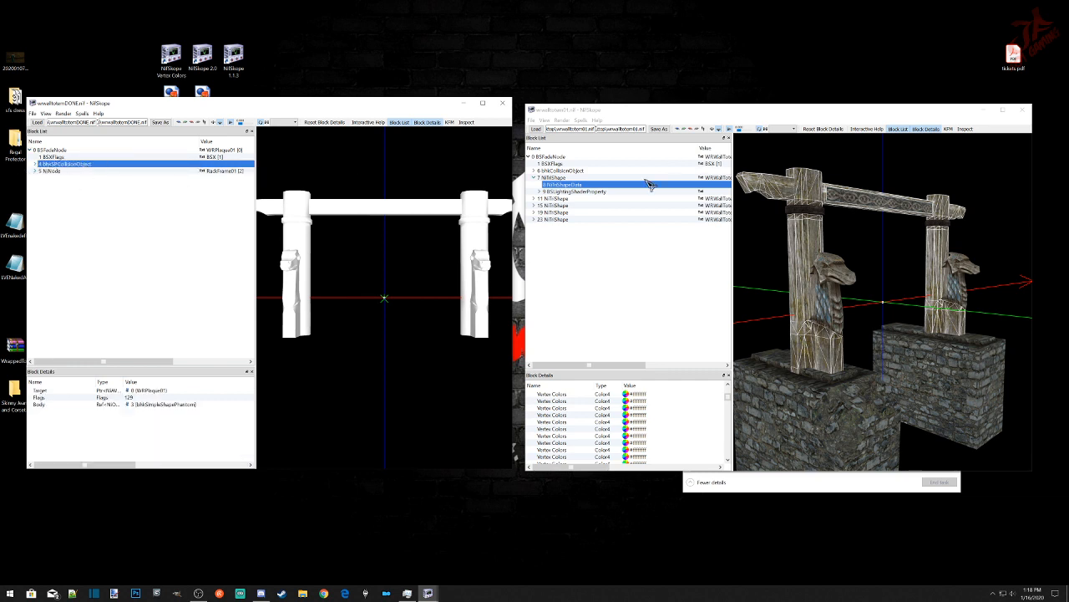
left_click(536, 181)
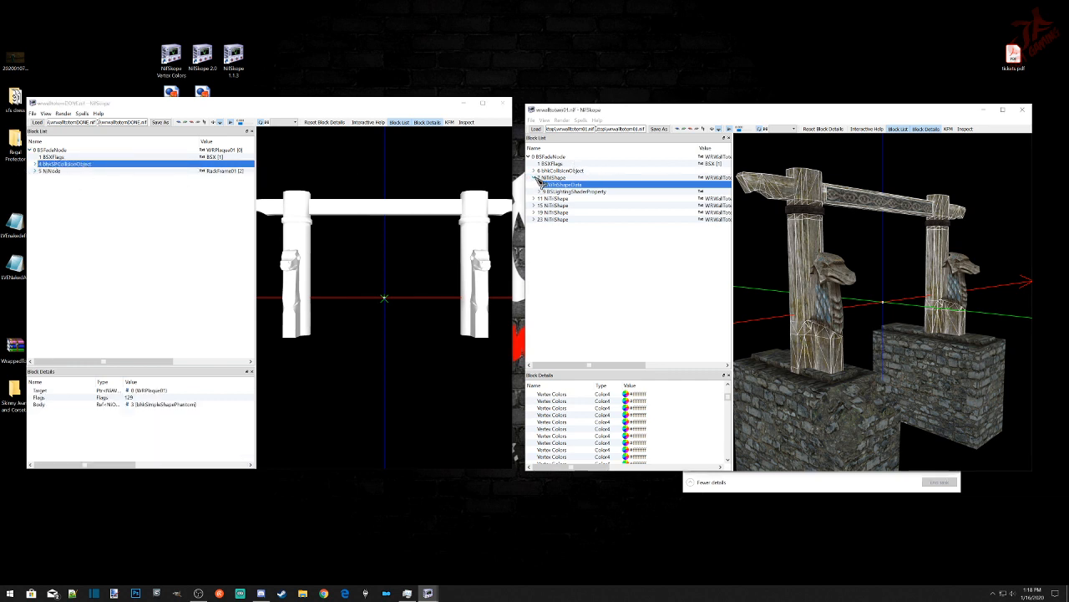
left_click(533, 177)
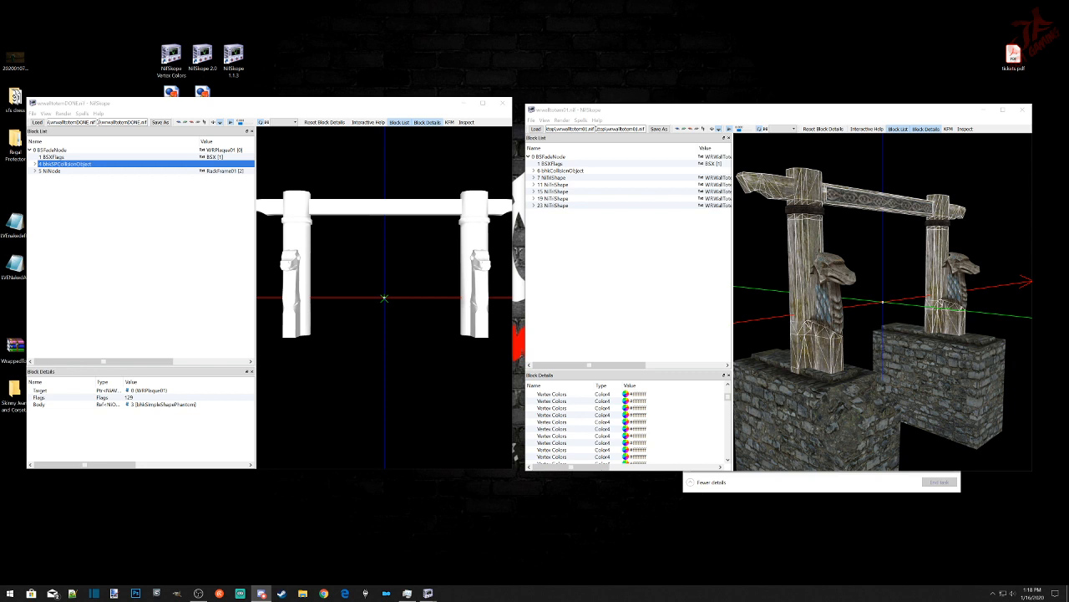
left_click(428, 593)
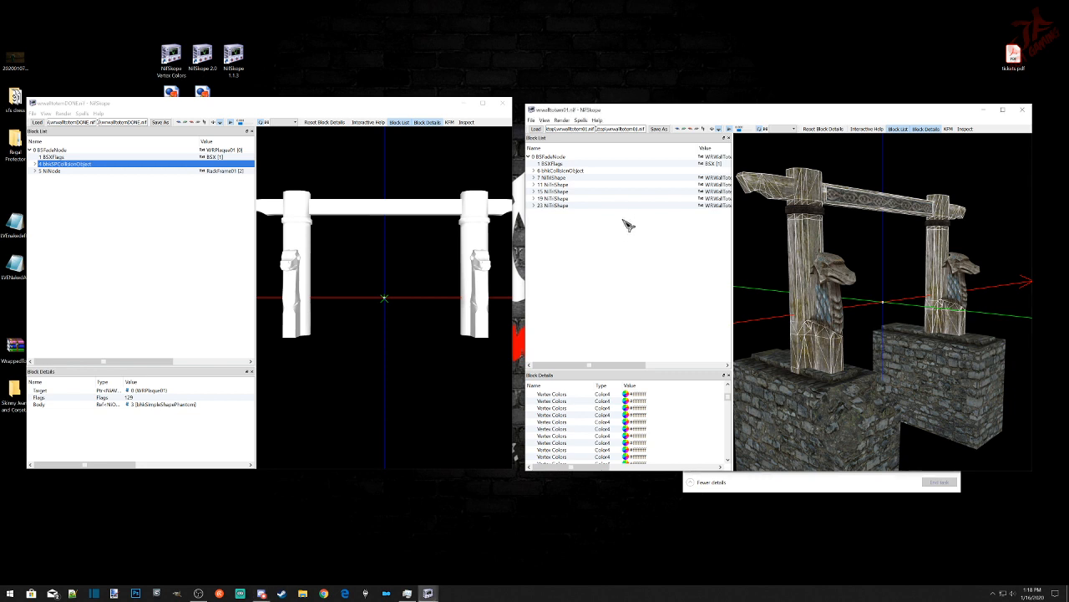
Step: Check the BSXFlags bit settings in wrwalltotemDONE.nif and compare them with the BSXFlags block of wrwalltotem01.nif
left_click(73, 157)
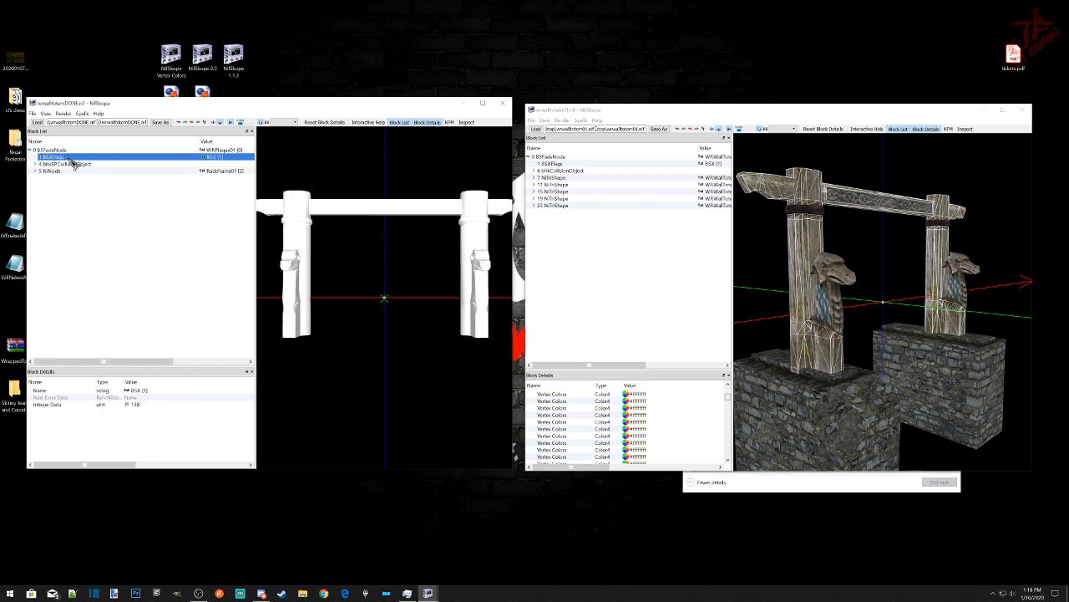
left_click(129, 405)
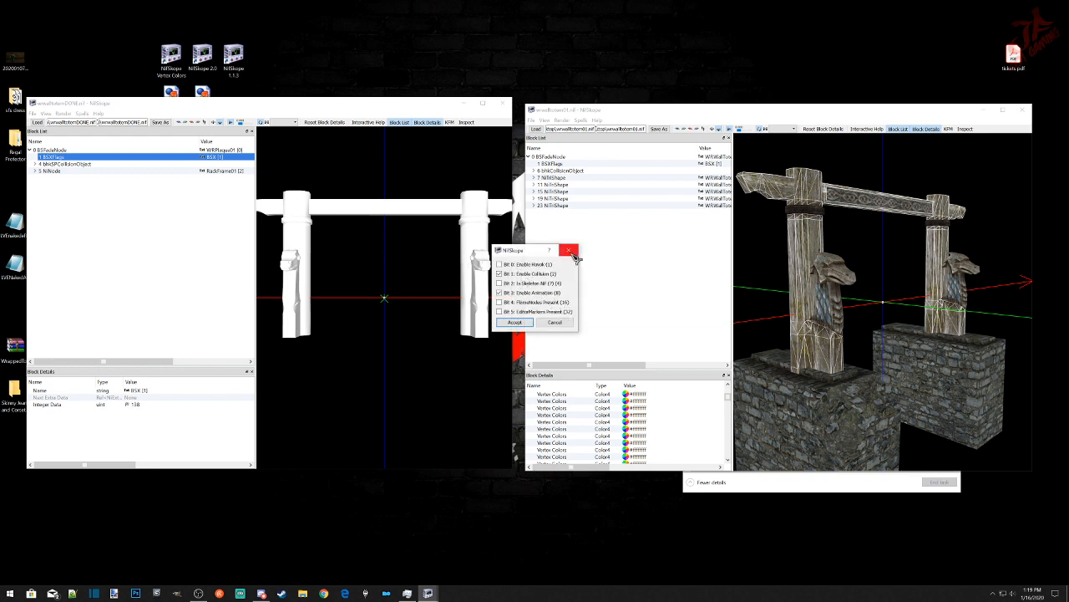
left_click(573, 254)
left_click(553, 164)
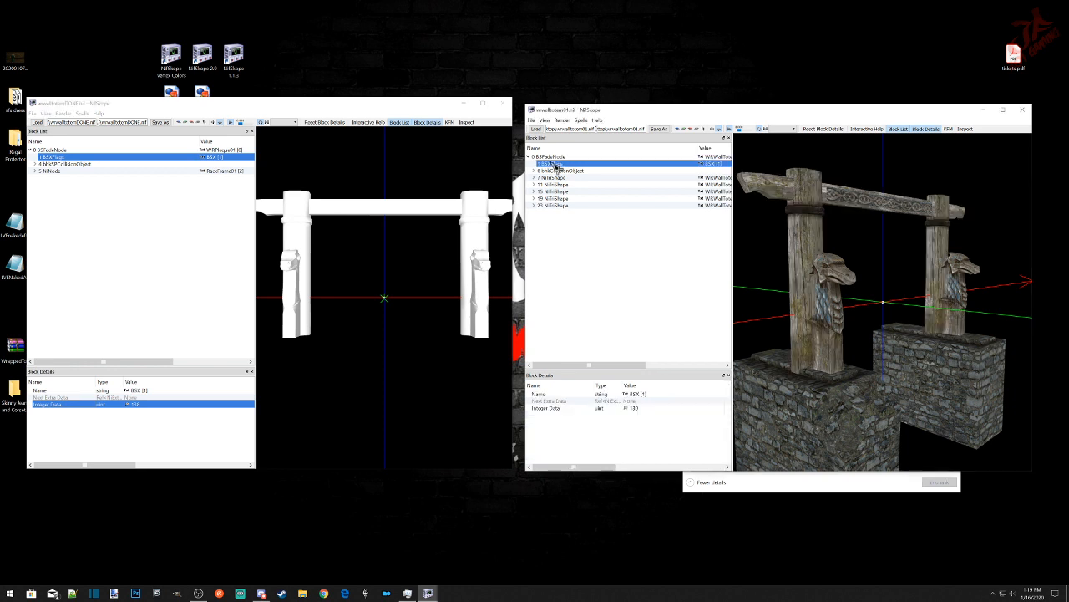
Step: Remove the BSXFlags block from wrwalltotemDONE.nif
right_click(57, 161)
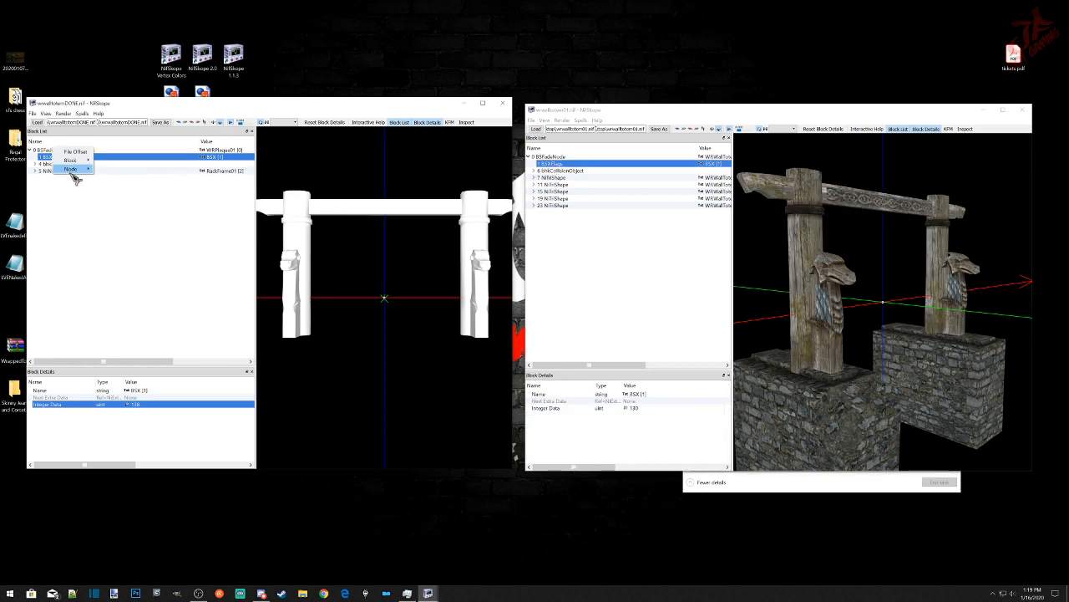
mouse_move(73, 160)
left_click(114, 170)
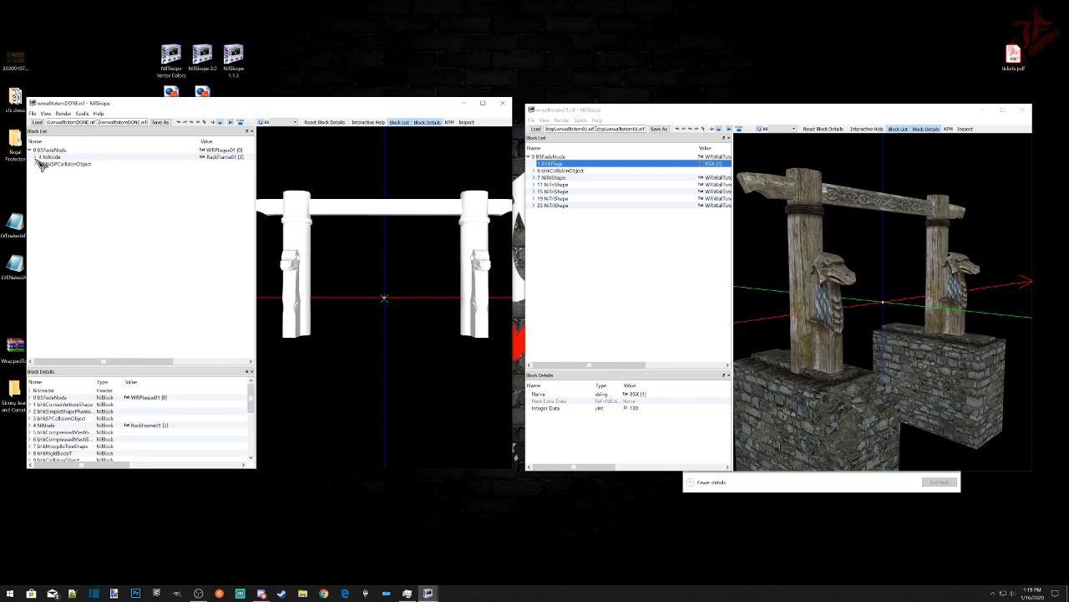
Step: Expand the NiNode and bhkSPCollisionObject branches in wrwalltotemDONE.nif and examine the phantom shape and convex vertices blocks inside
left_click(35, 157)
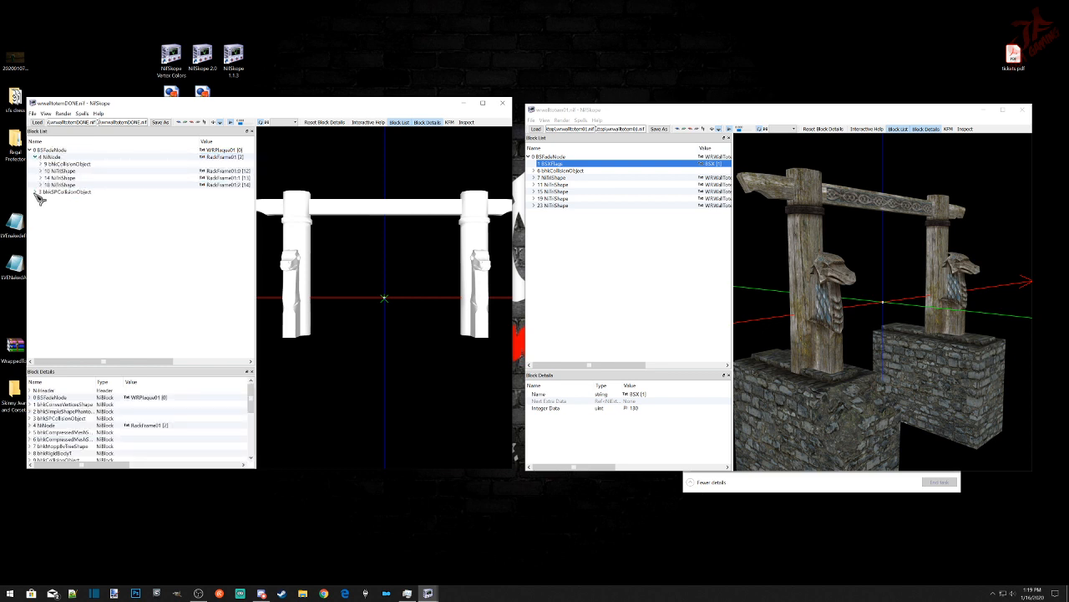
left_click(35, 192)
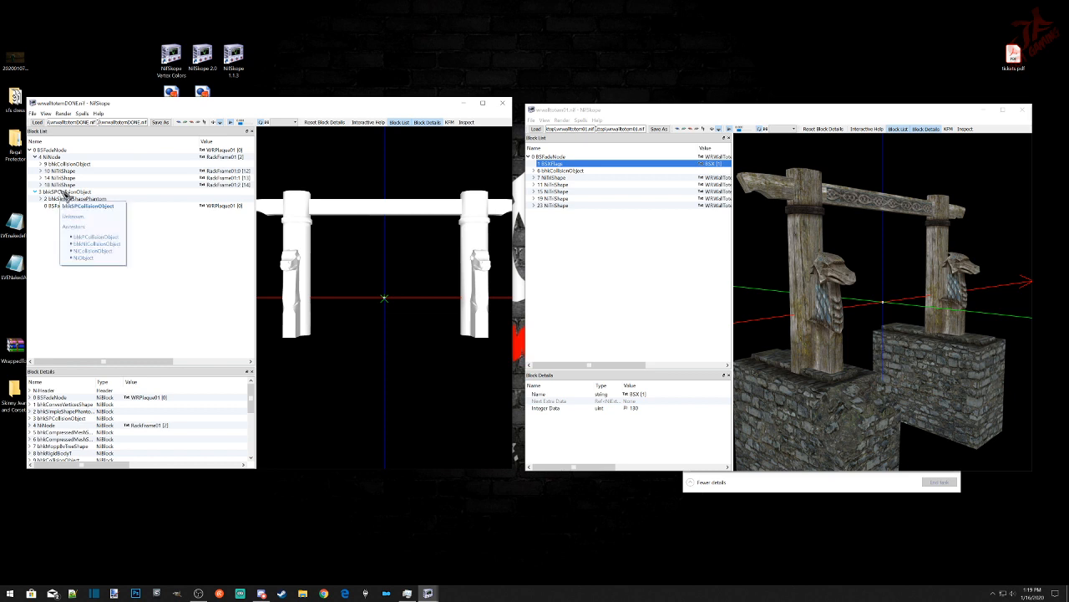
left_click(65, 192)
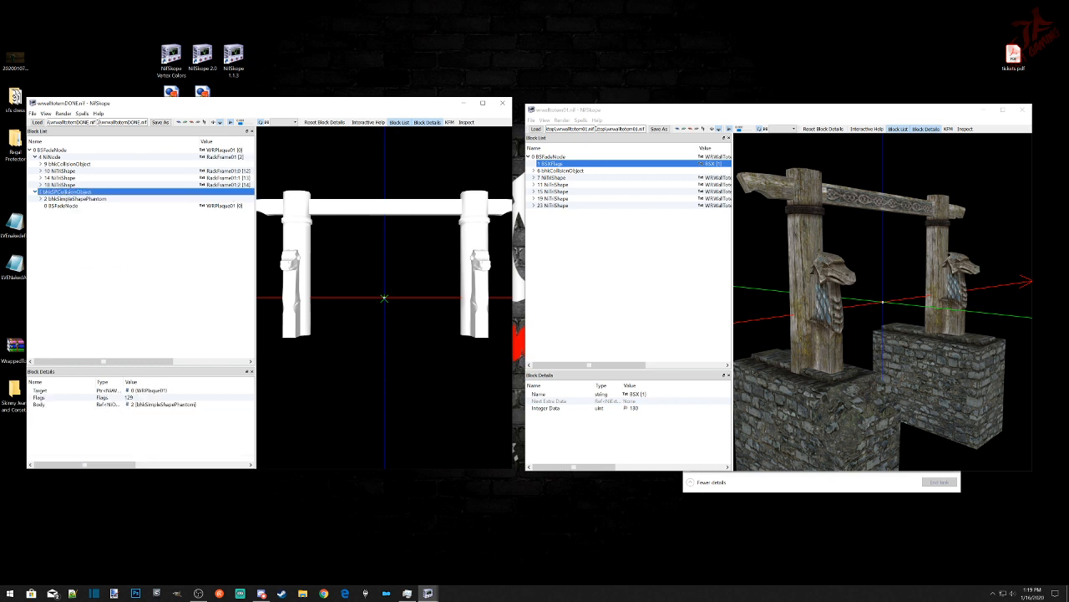
left_click_drag(406, 292, 401, 266)
mouse_move(493, 304)
left_mouse_down()
mouse_move(442, 310)
mouse_move(488, 314)
left_mouse_up()
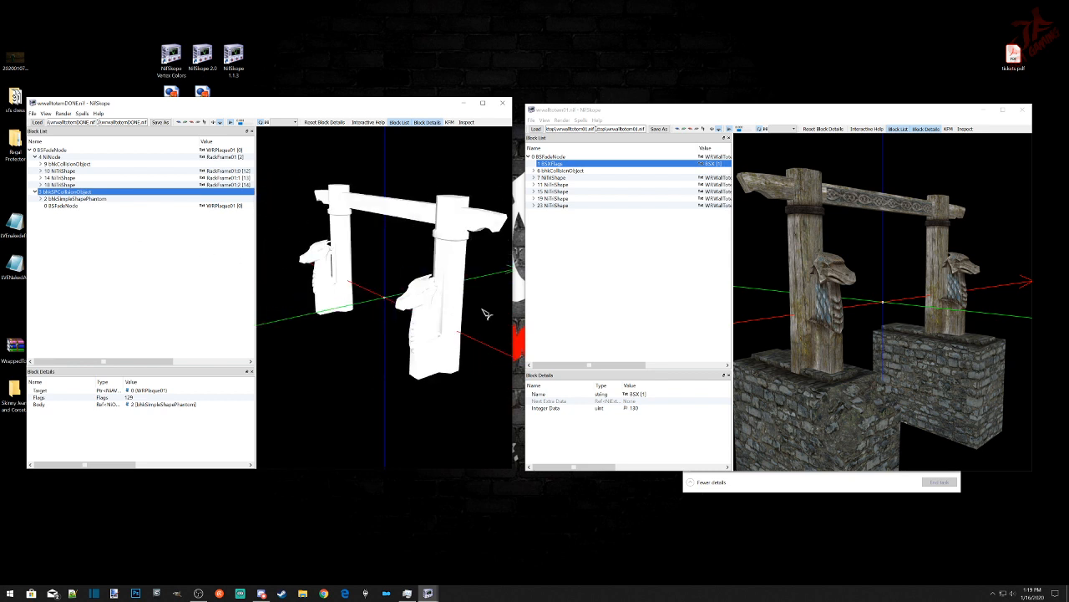
left_click(223, 207)
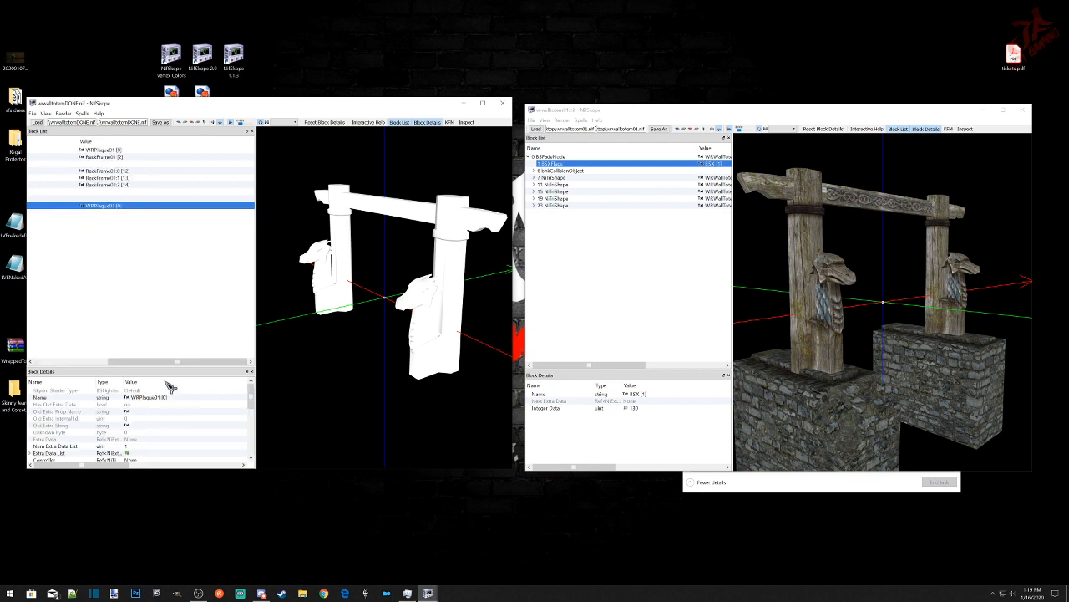
left_click_drag(159, 362, 44, 340)
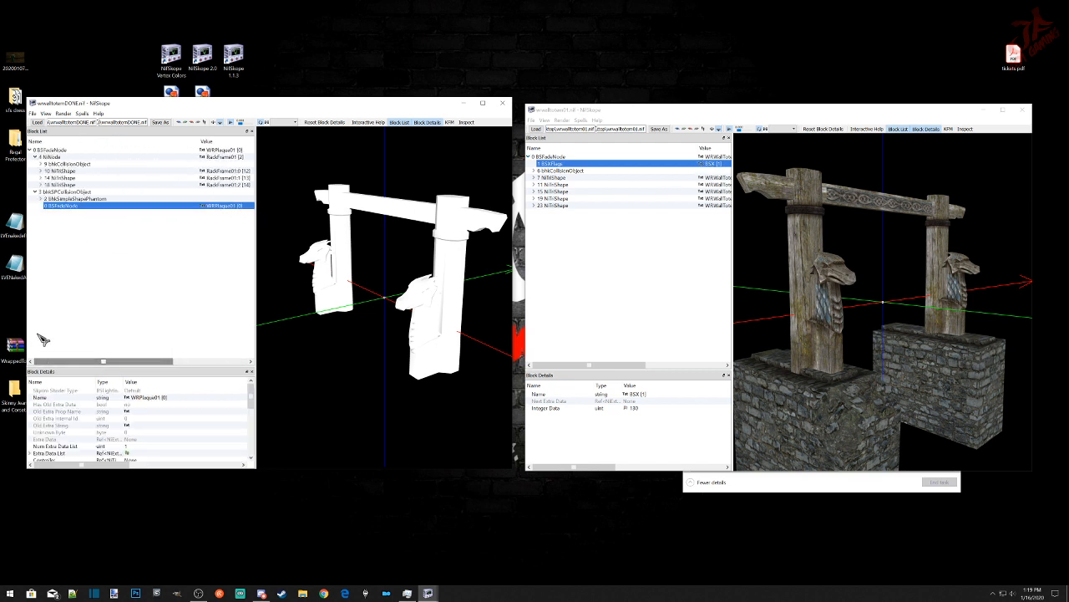
left_click(41, 199)
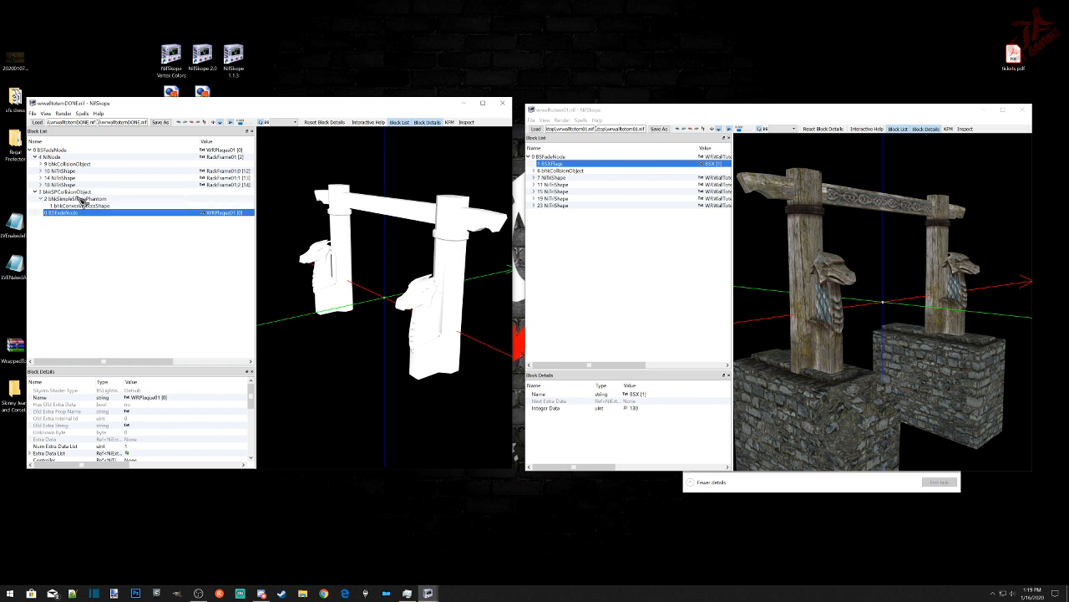
left_click(76, 206)
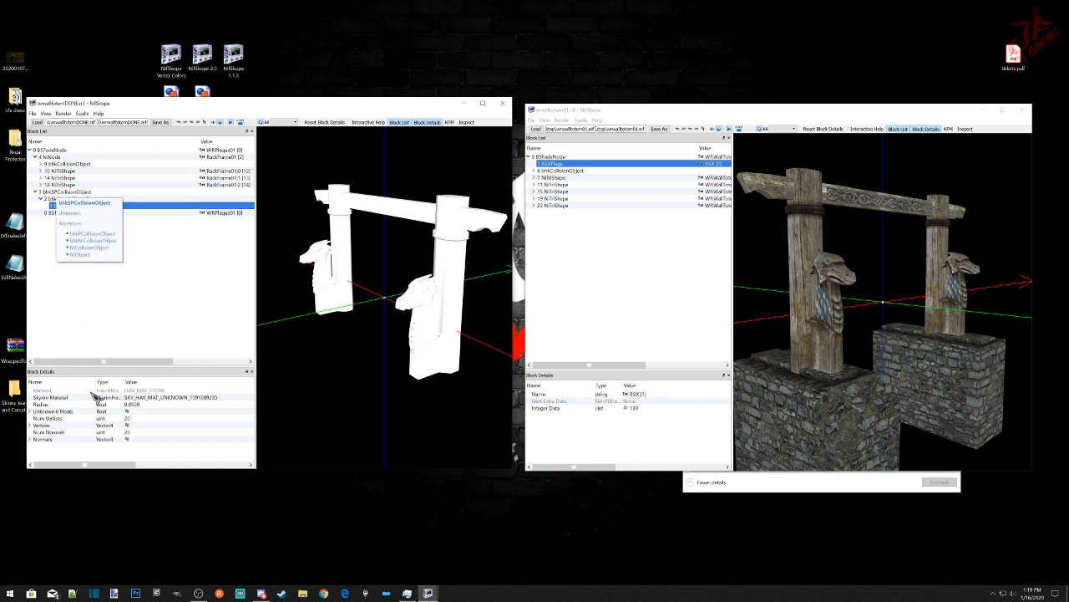
Step: Remove the whole bhkSPCollisionObject branch from wrwalltotemDONE.nif
right_click(52, 206)
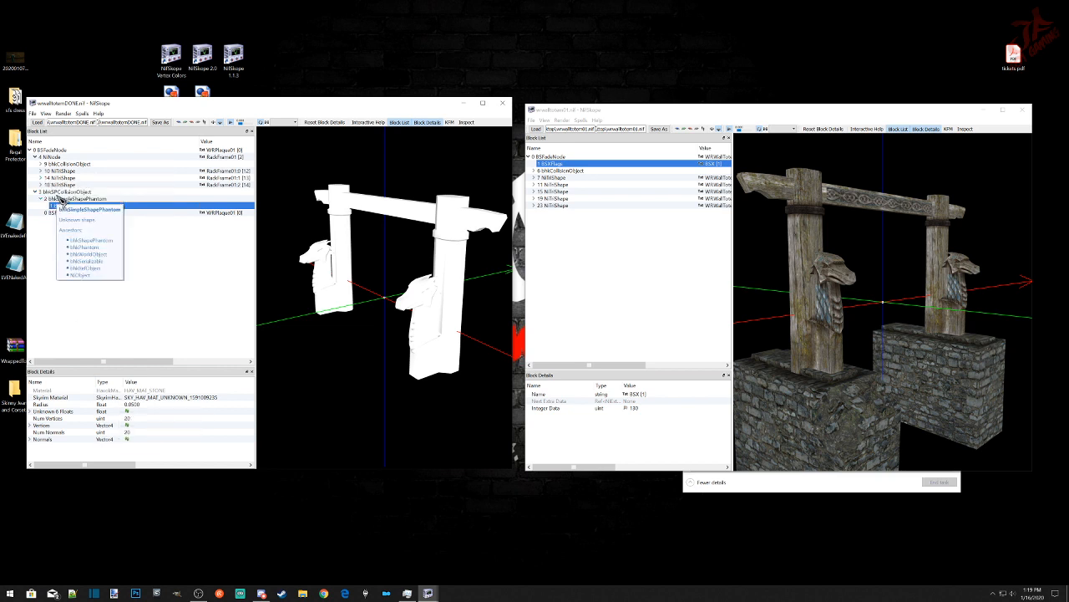
right_click(61, 193)
mouse_move(75, 197)
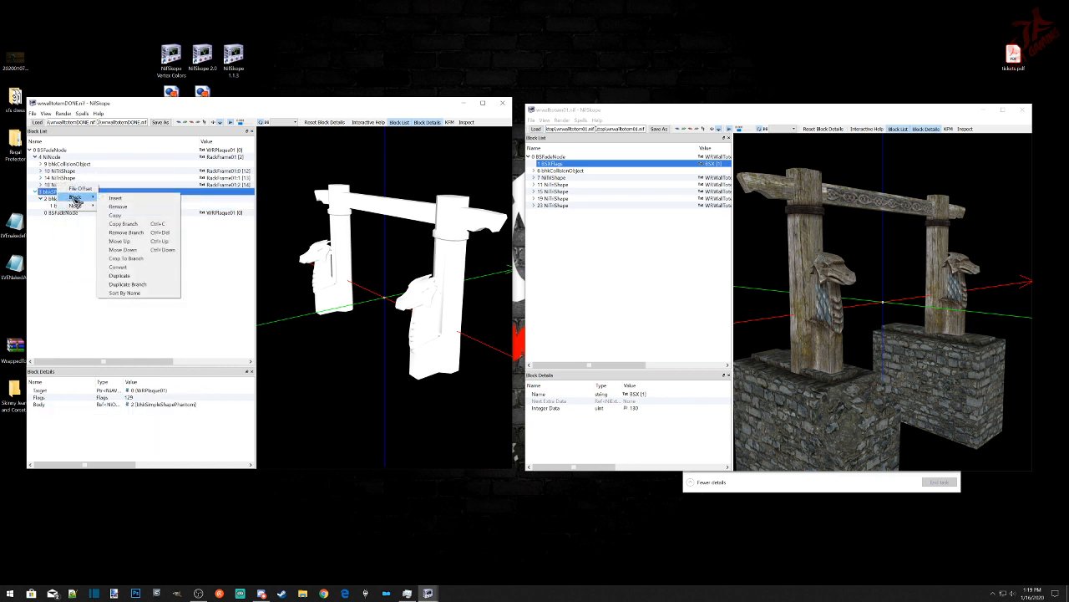
left_click(134, 242)
Step: Expand the RackFrame01 NiNode in wrwalltotemDONE.nif and unfold its Children array in the block details
left_click(35, 157)
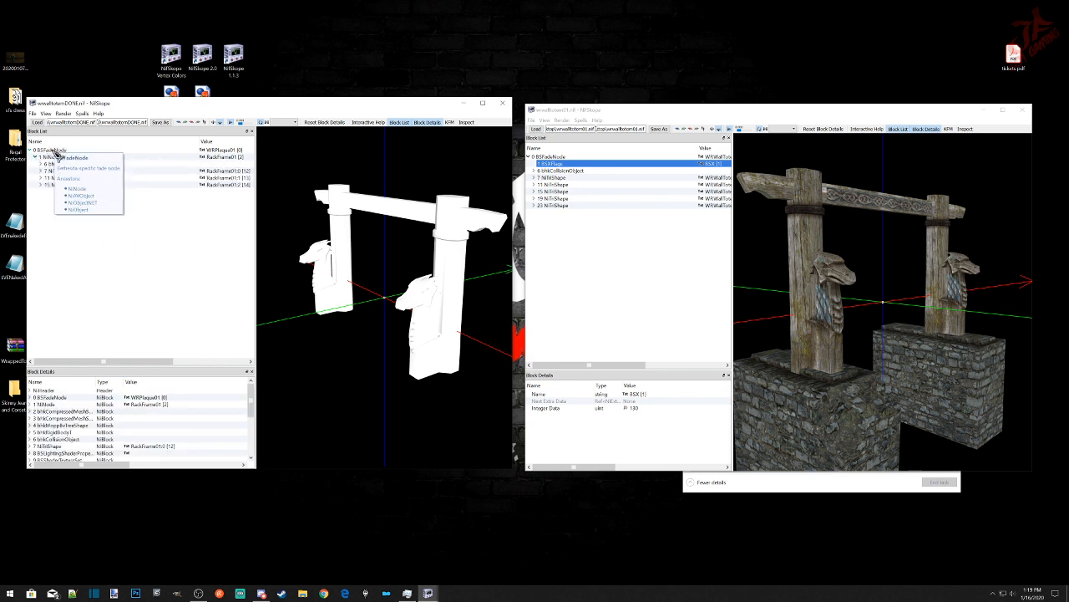
left_click(50, 157)
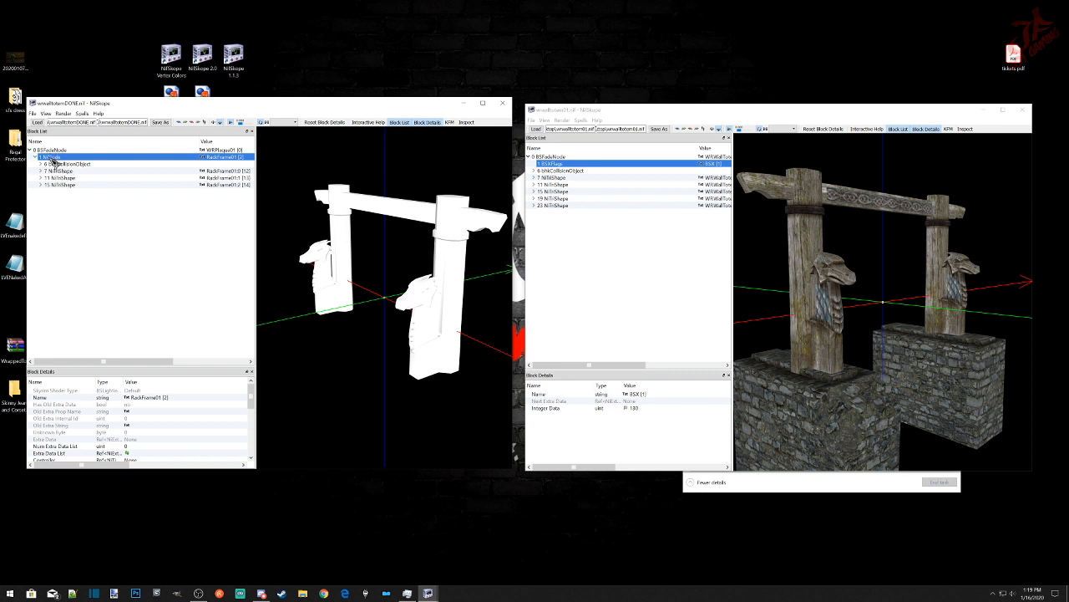
mouse_move(53, 162)
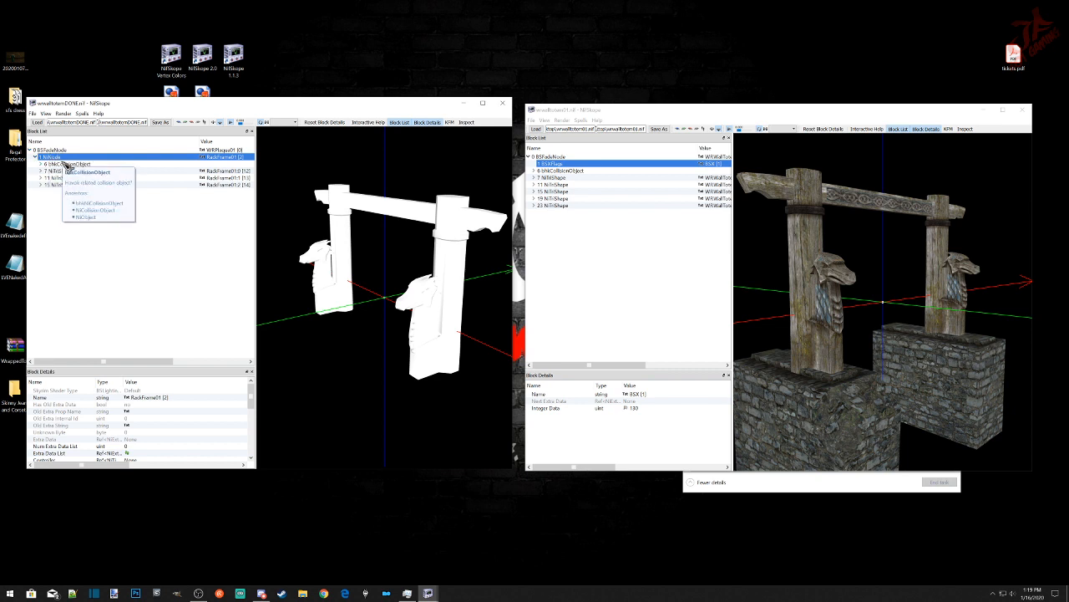
left_click(52, 151)
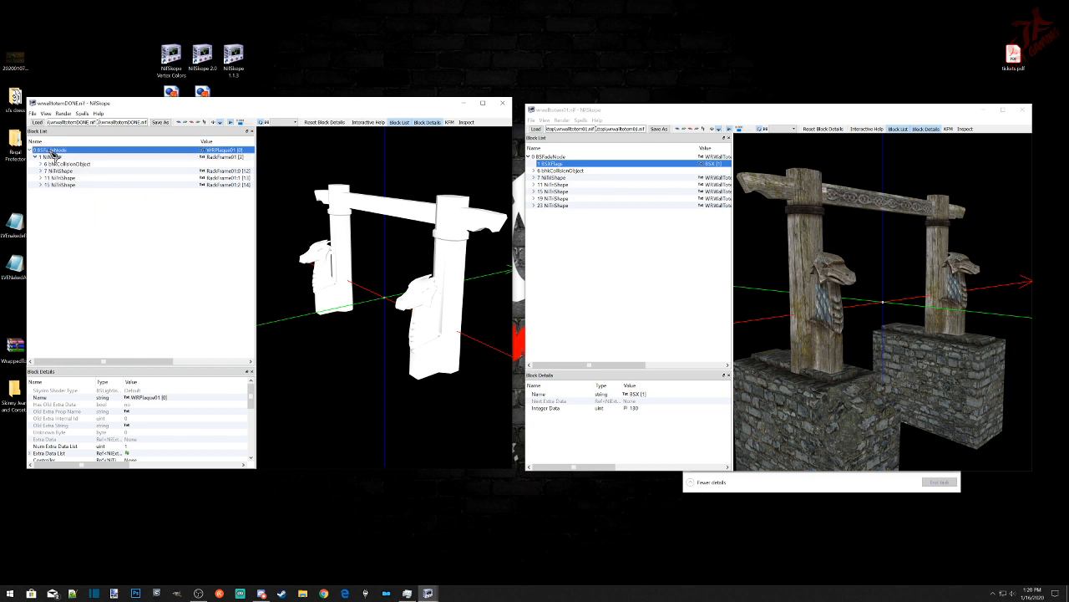
mouse_move(56, 159)
left_click(55, 157)
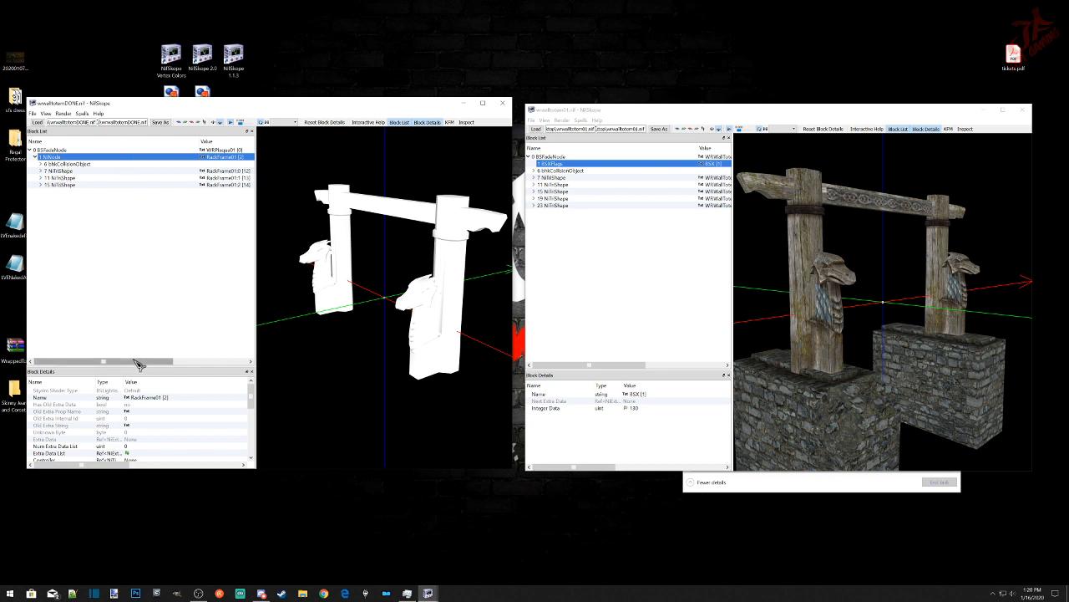
scroll(97, 408, "down", 5)
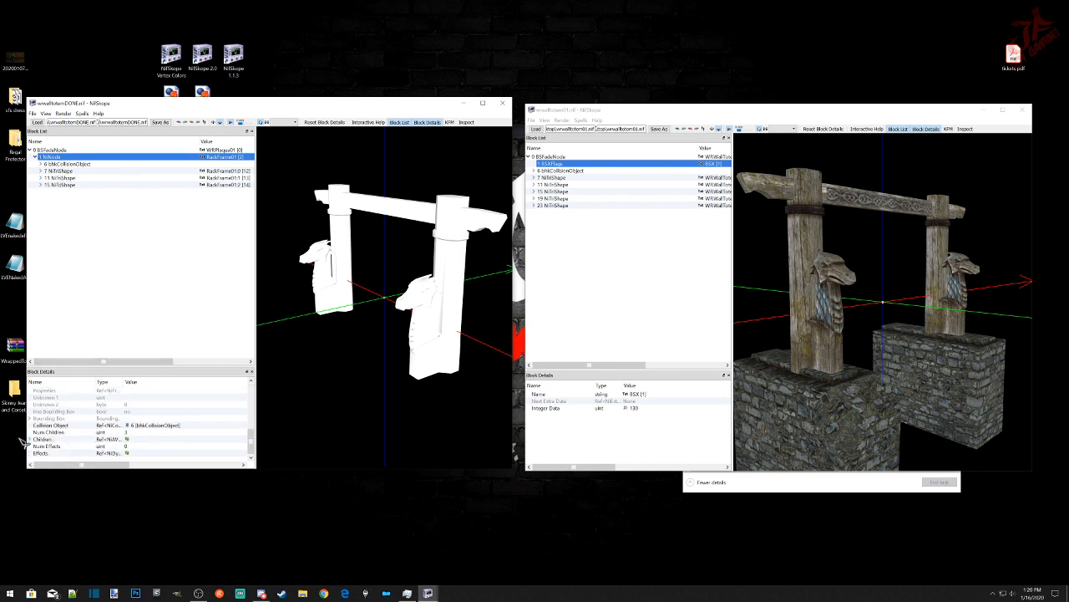
left_click(31, 439)
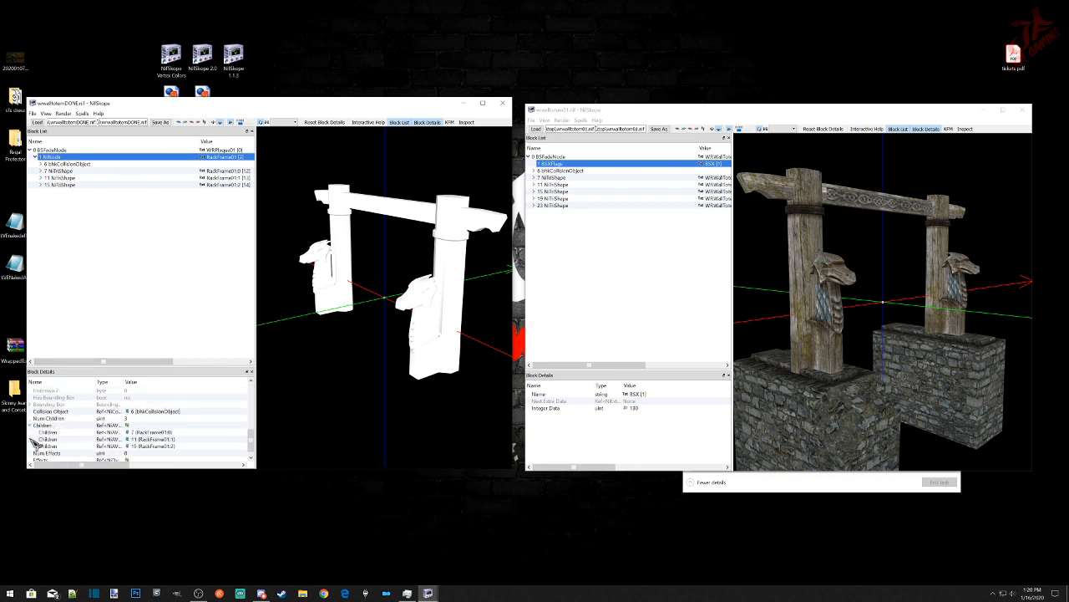
Step: Clear all three child links of the RackFrame01 NiNode to detach its NiTriShape blocks
double_click(136, 432)
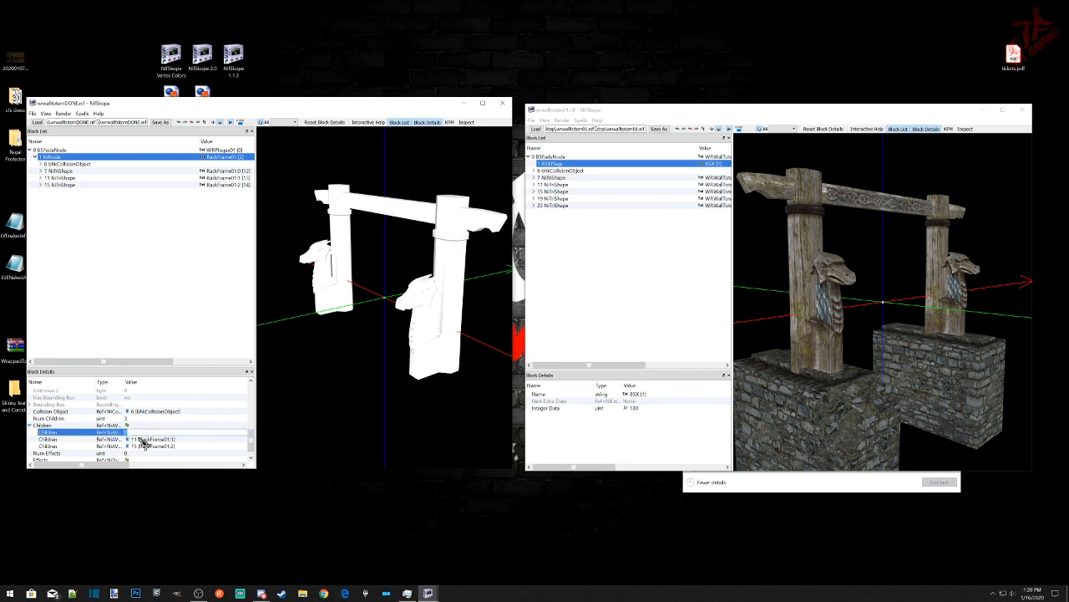
double_click(138, 438)
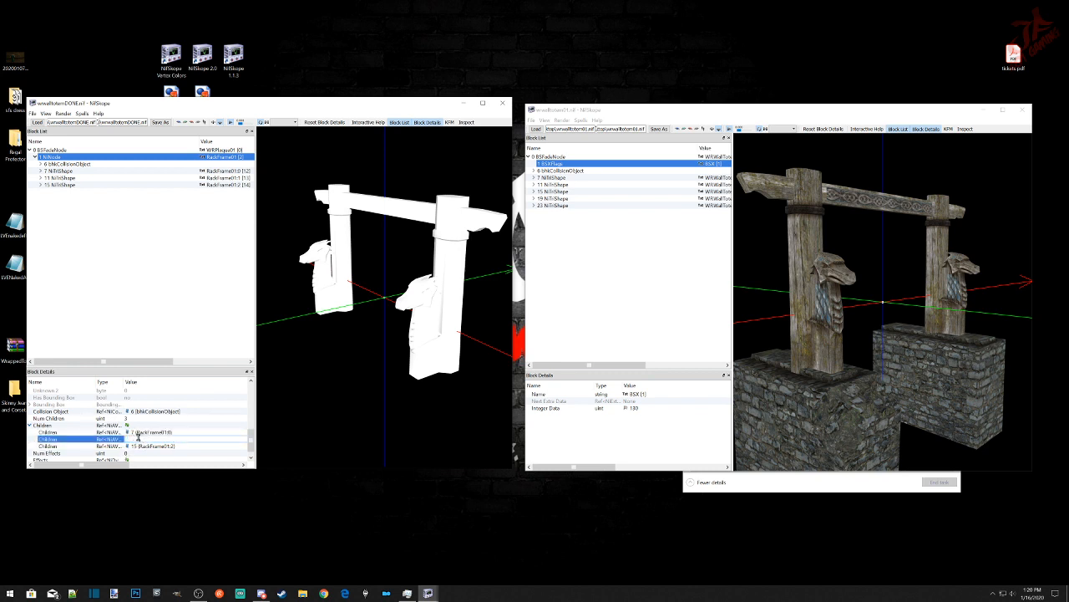
left_click(142, 434)
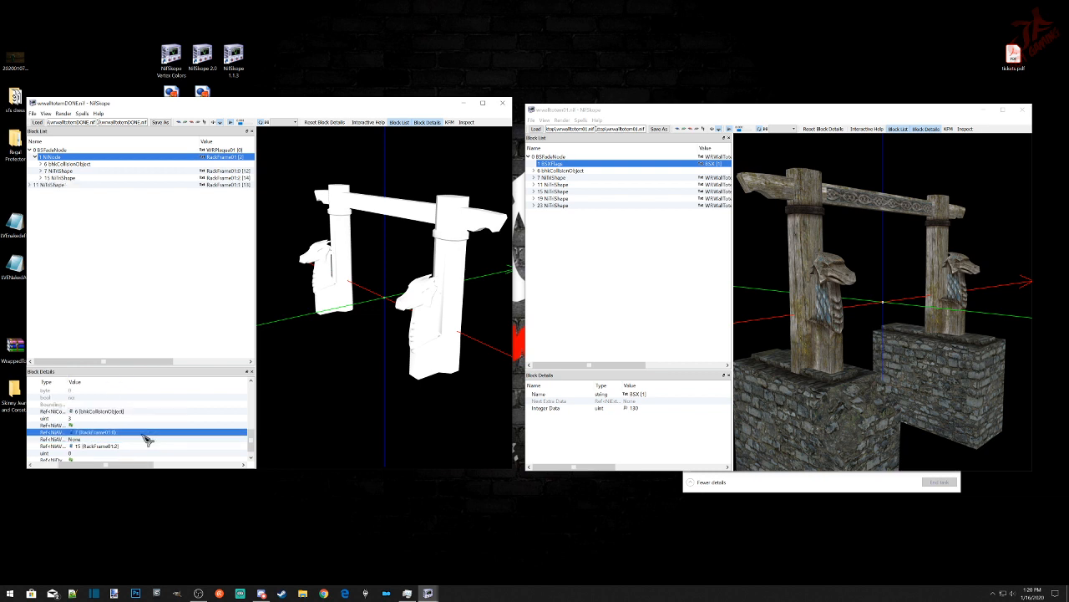
double_click(141, 433)
key("BackSpace")
left_click(110, 448)
double_click(107, 446)
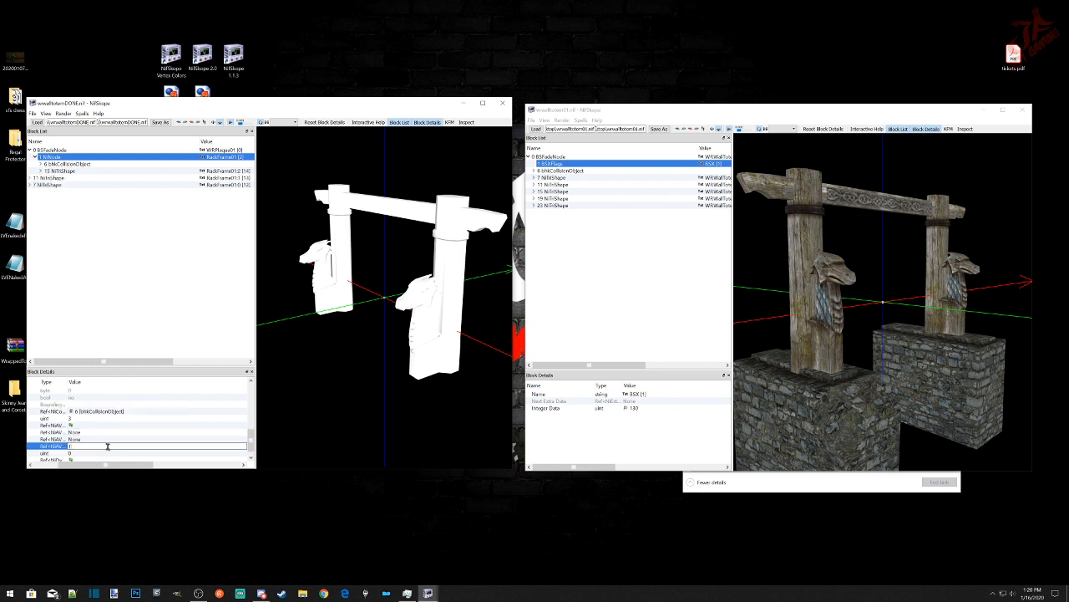
left_click(97, 439)
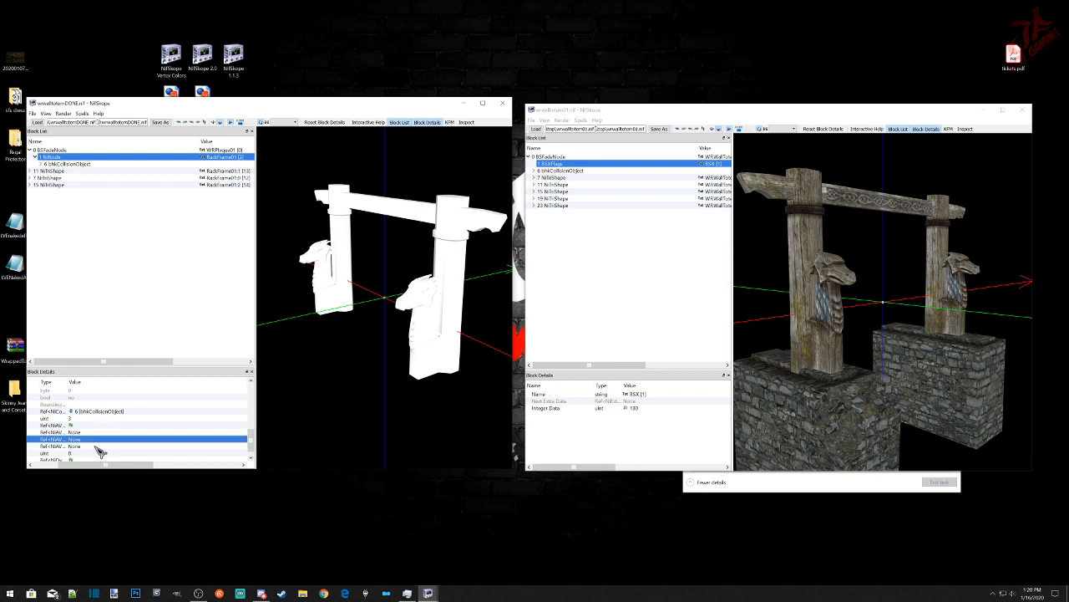
left_click_drag(100, 465, 68, 466)
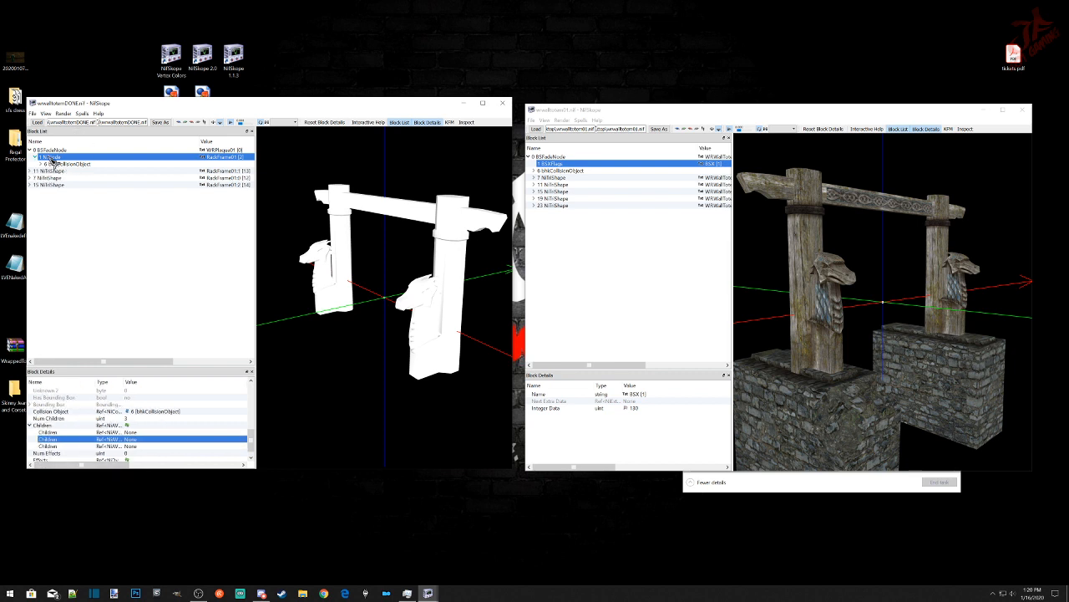
Step: Remove the whole RackFrame01 NiNode branch from wrwalltotemDONE.nif
right_click(51, 160)
mouse_move(67, 185)
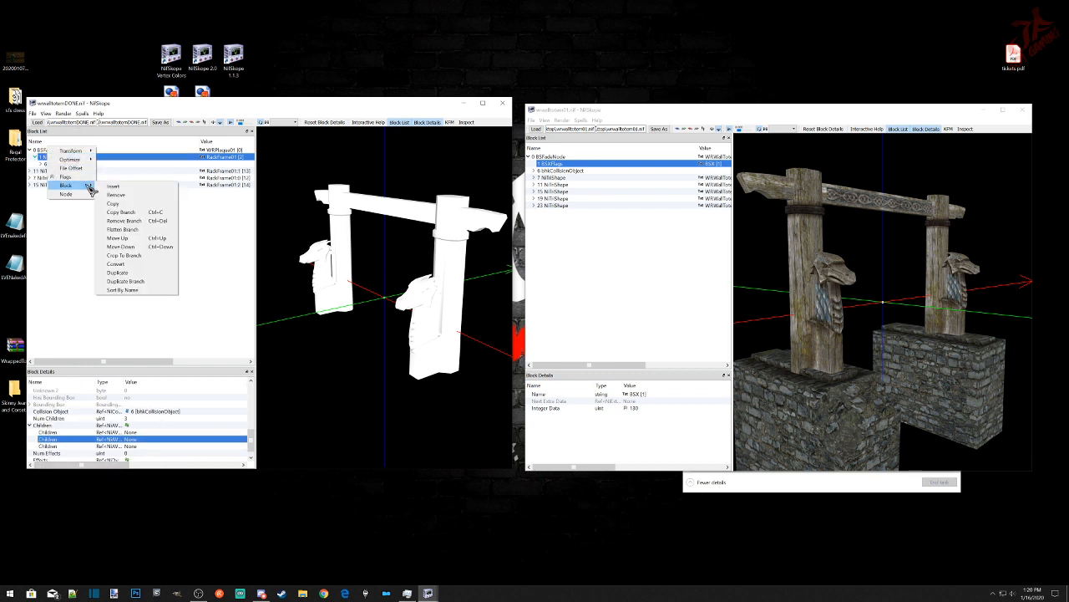
left_click(119, 221)
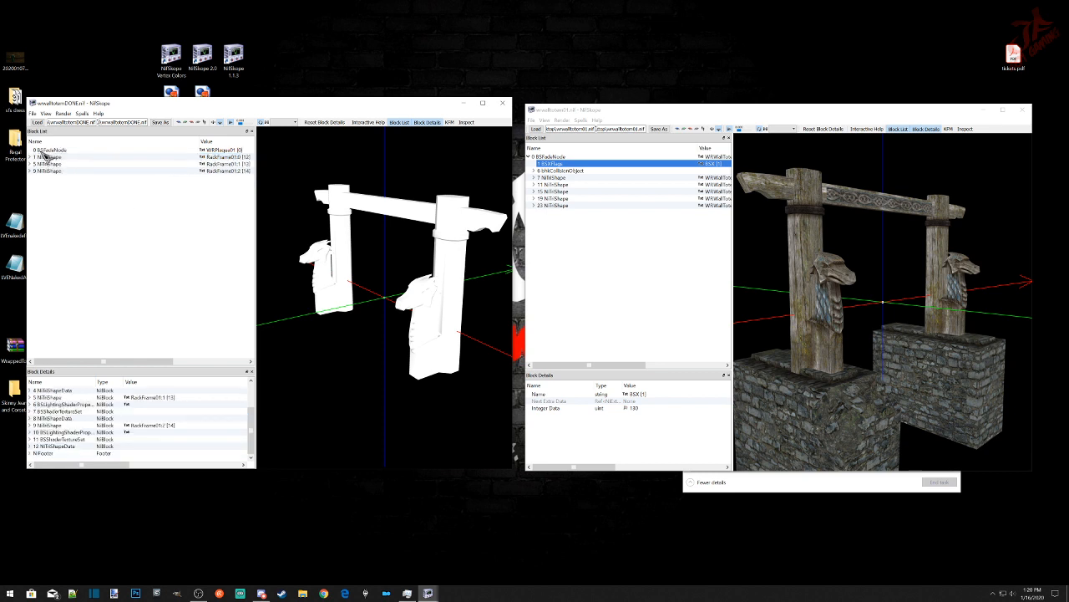
Step: Set the root BSFadeNode's Num Children to 3 and update its Children array to match
left_click(52, 151)
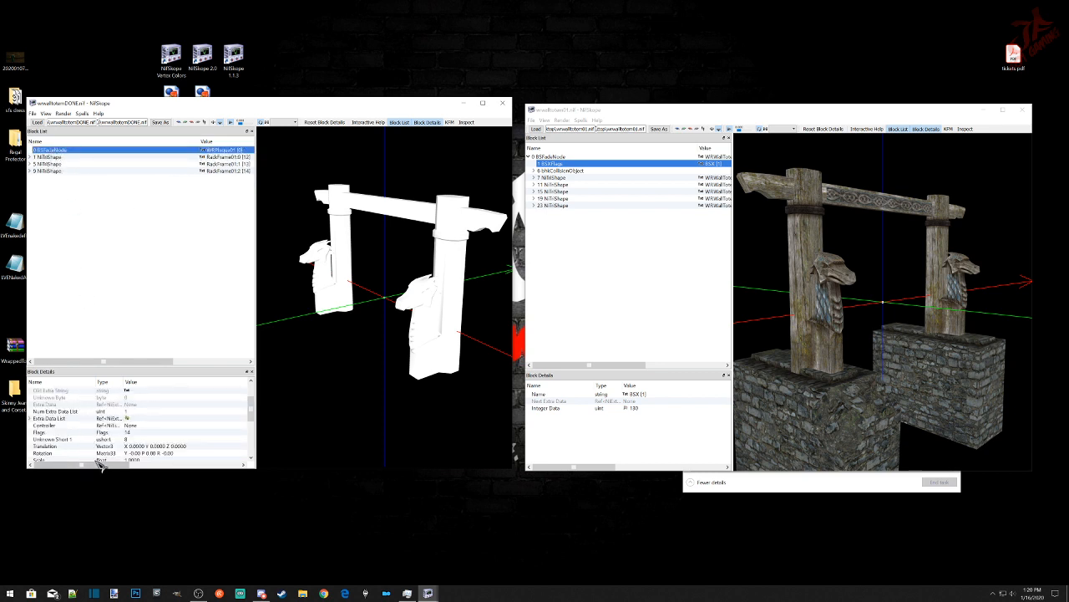
scroll(132, 410, "down", 4)
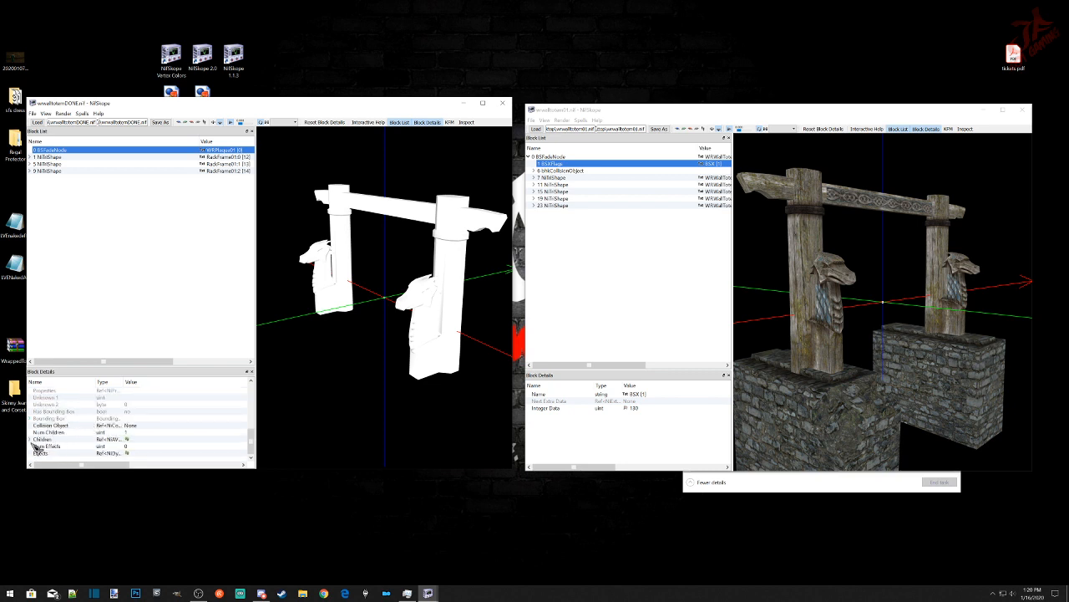
left_click(31, 438)
left_click(127, 426)
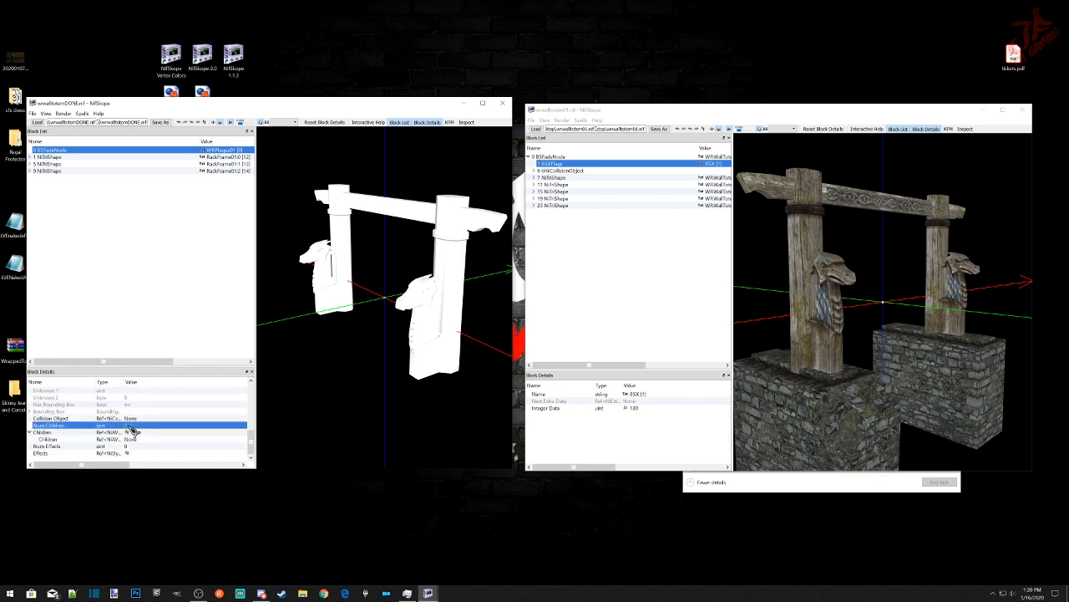
left_click(127, 426)
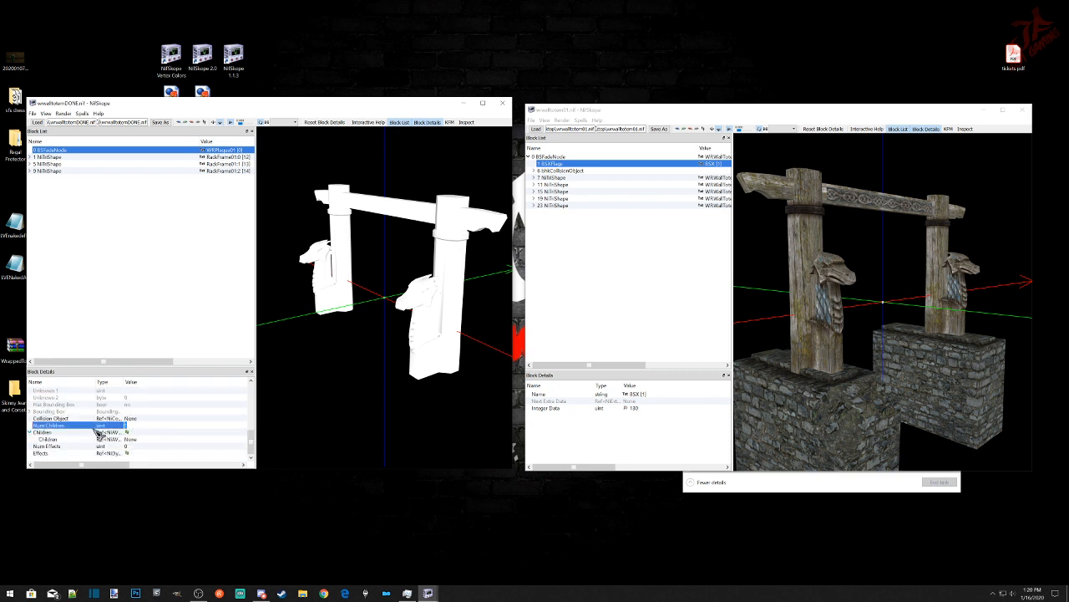
left_click(119, 432)
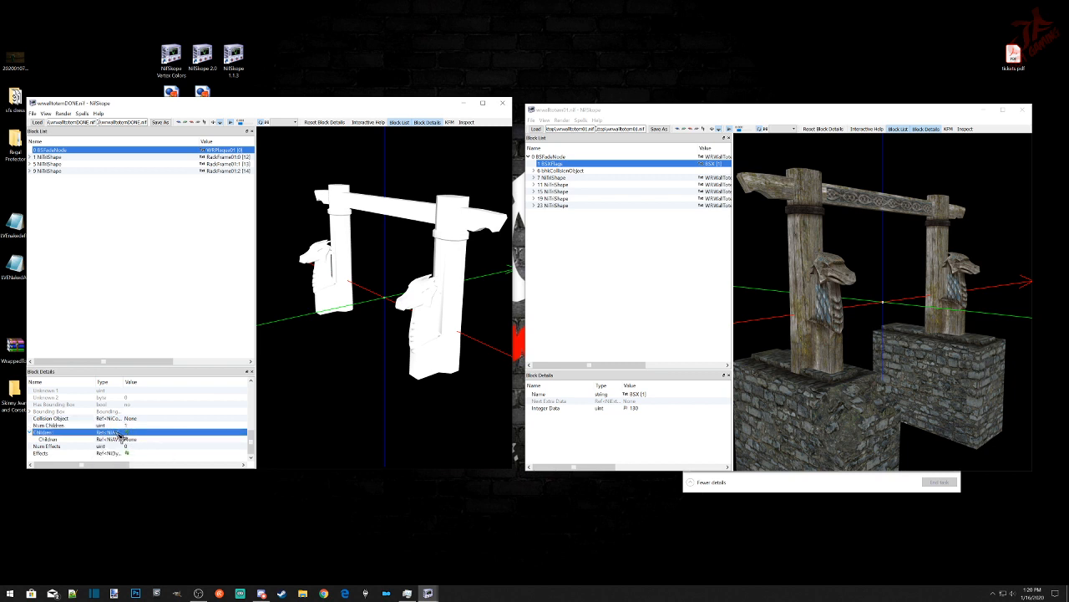
double_click(126, 433)
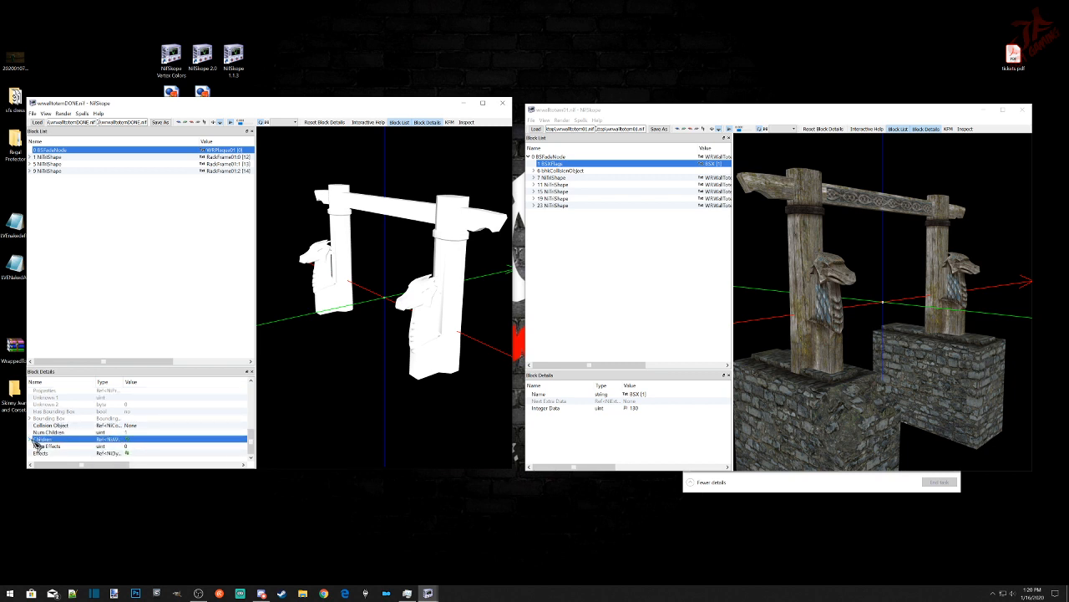
left_click(32, 440)
double_click(130, 426)
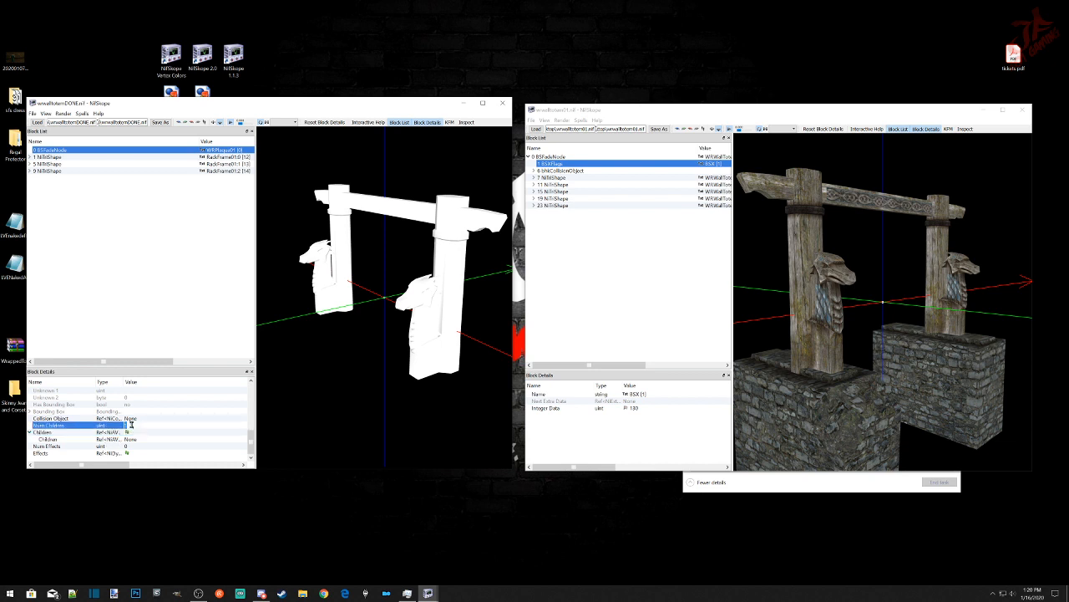
left_click(130, 434)
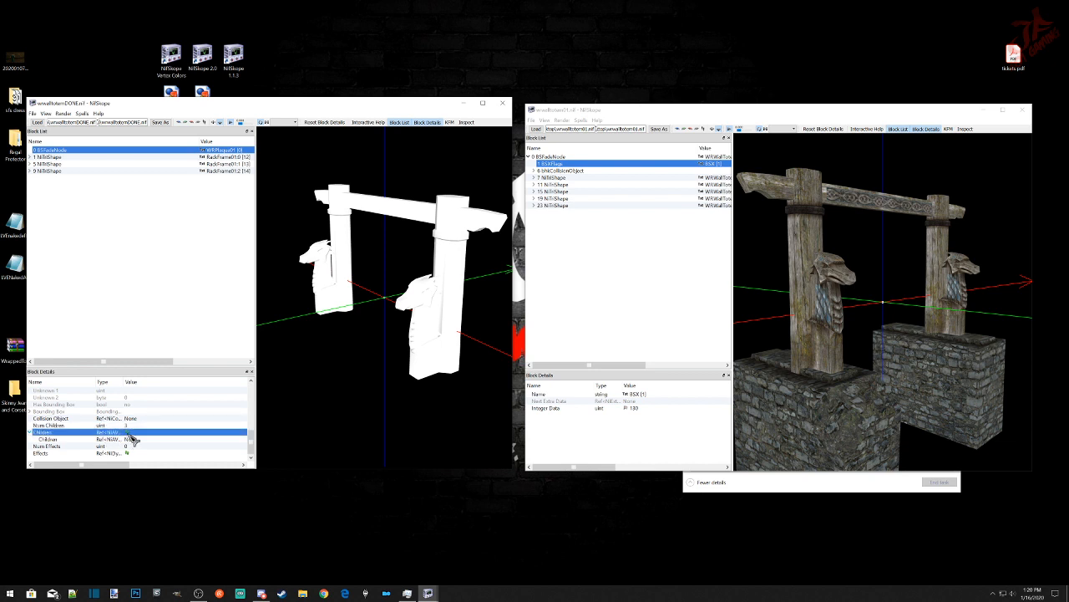
double_click(129, 434)
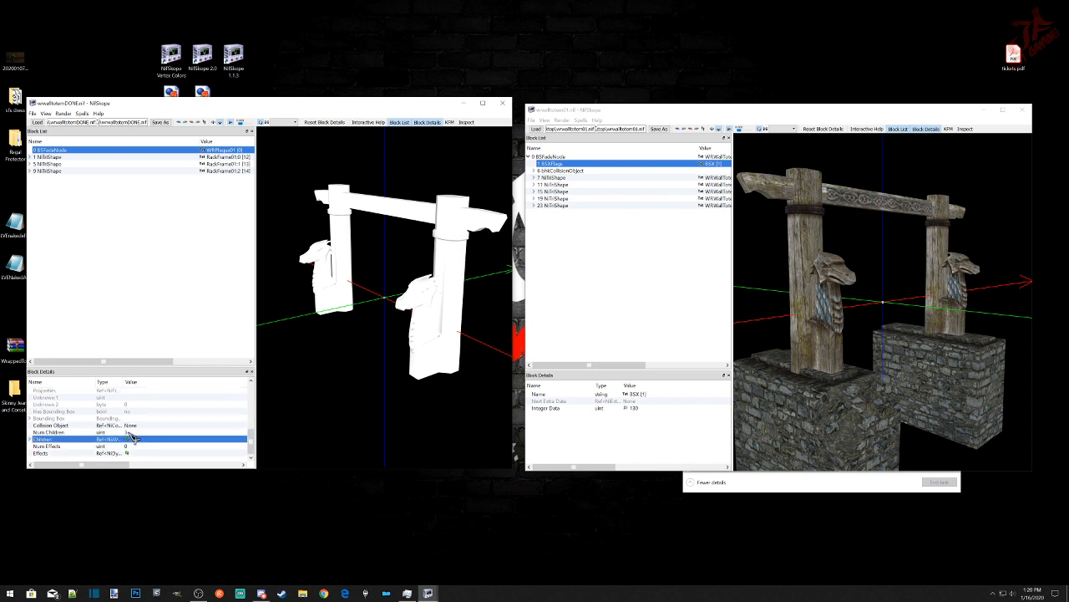
Step: Link the BSFadeNode's three child slots to the loose NiTriShape blocks 1, 5 and 9
left_click(32, 439)
left_click(139, 431)
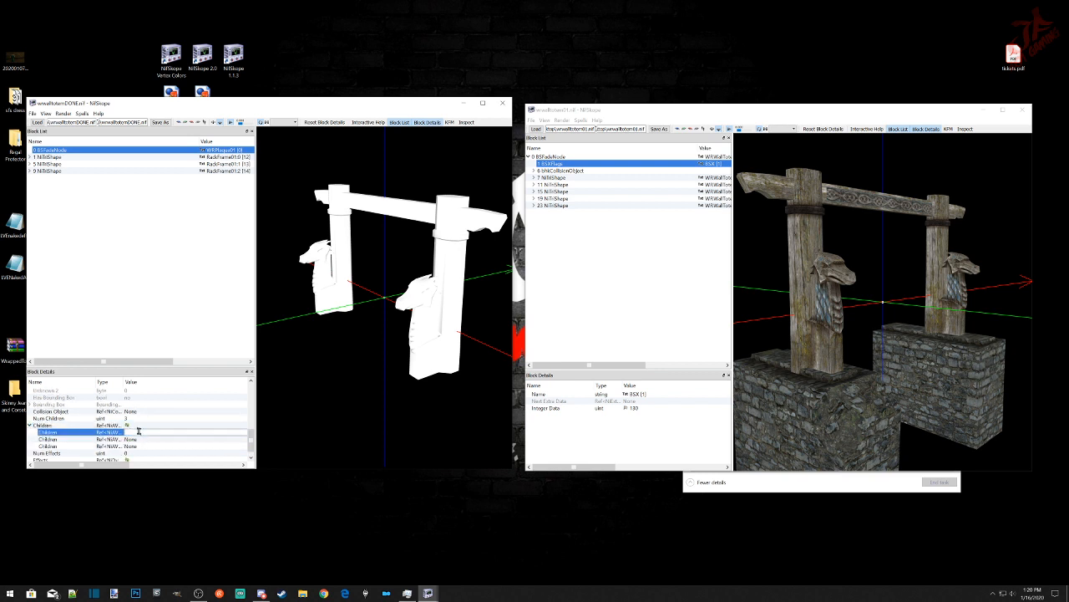
type("1")
left_click(137, 440)
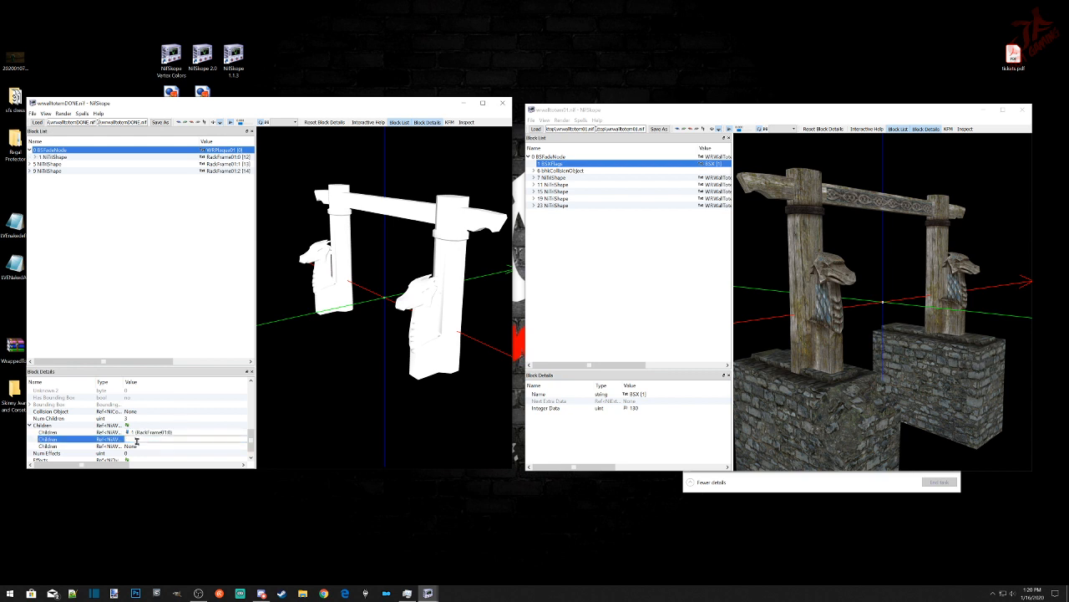
type("5")
left_click(138, 446)
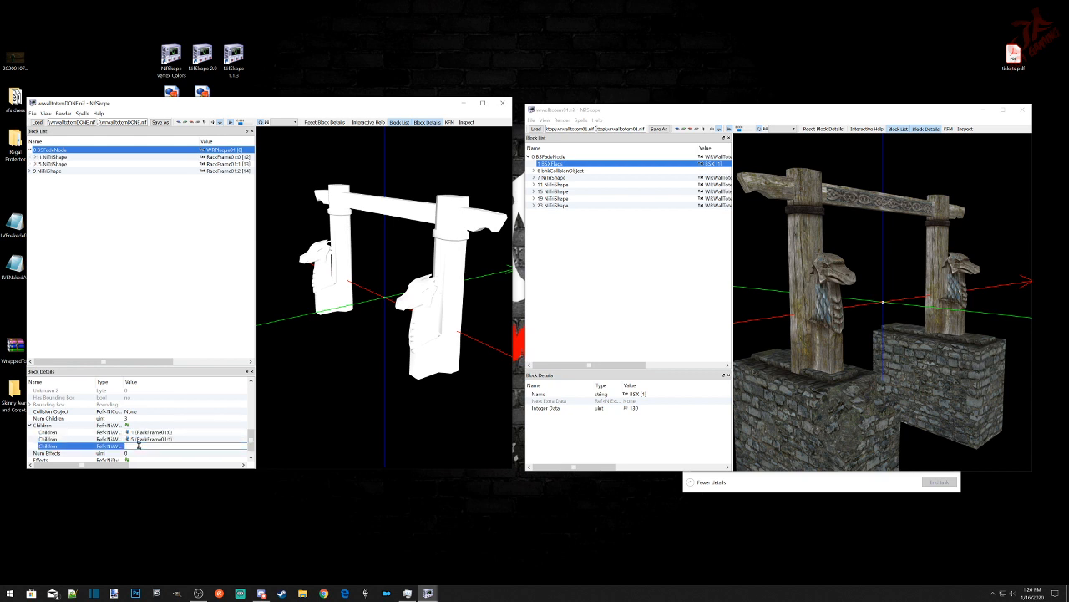
left_click(147, 439)
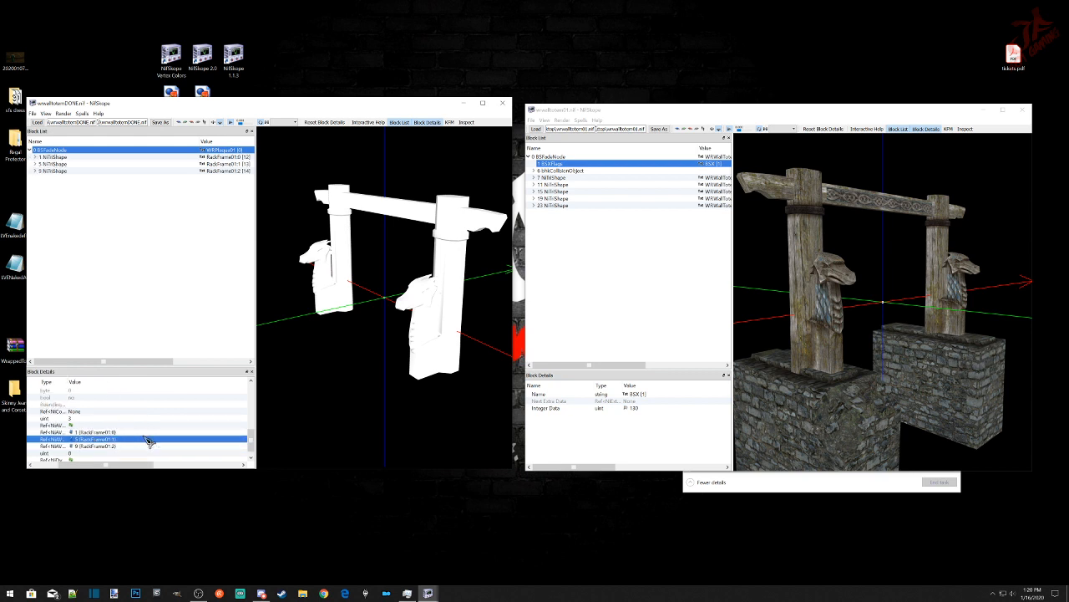
left_click_drag(150, 465, 108, 464)
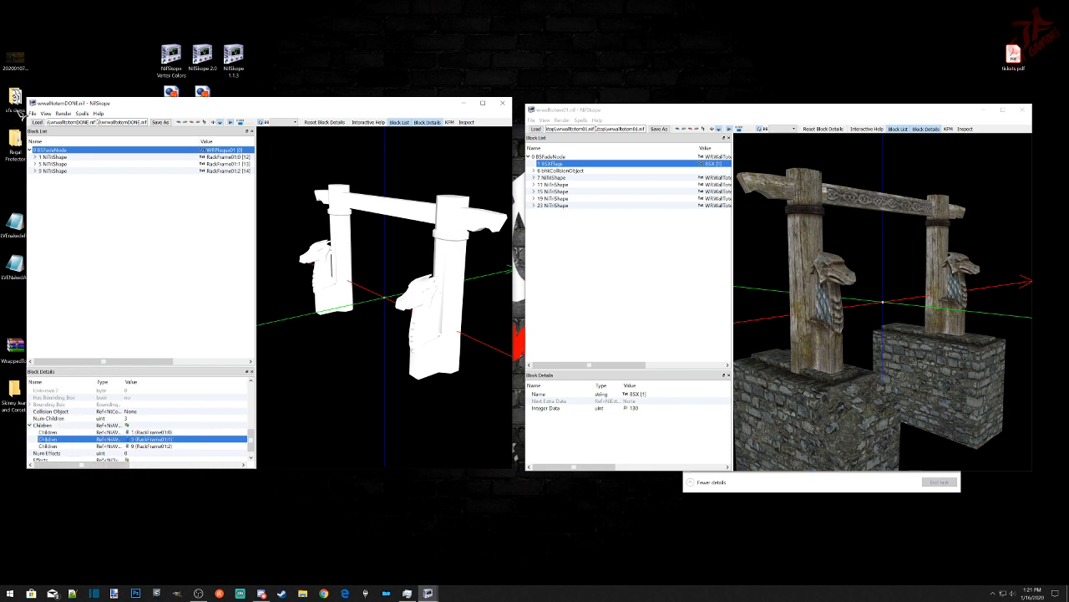
Step: Remove the BSLightingShaderProperty branch from the first NiTriShape, RackFrame01:0
left_click(35, 157)
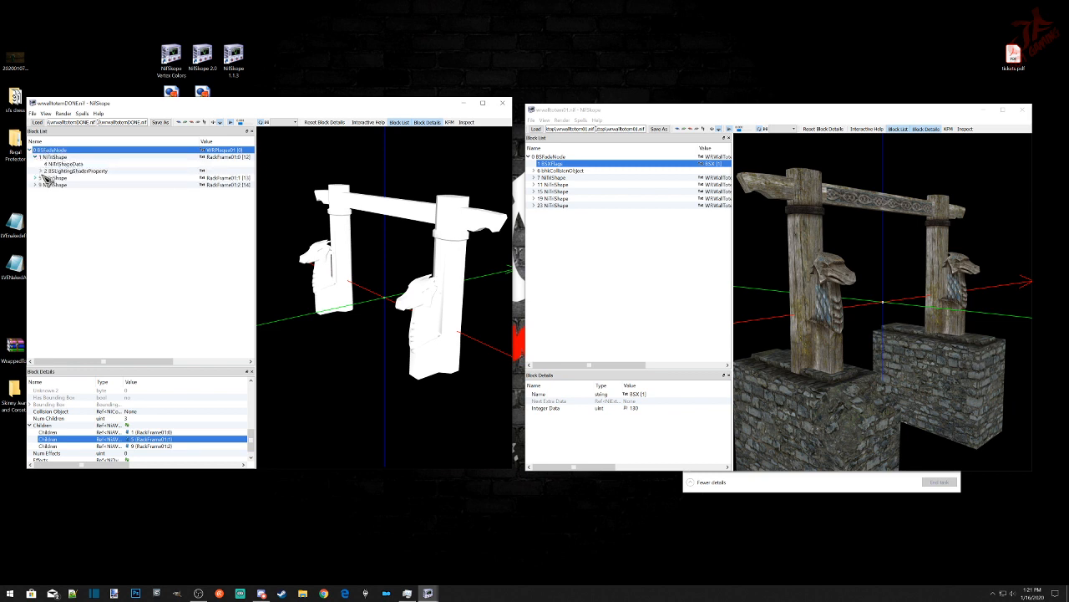
left_click(37, 157)
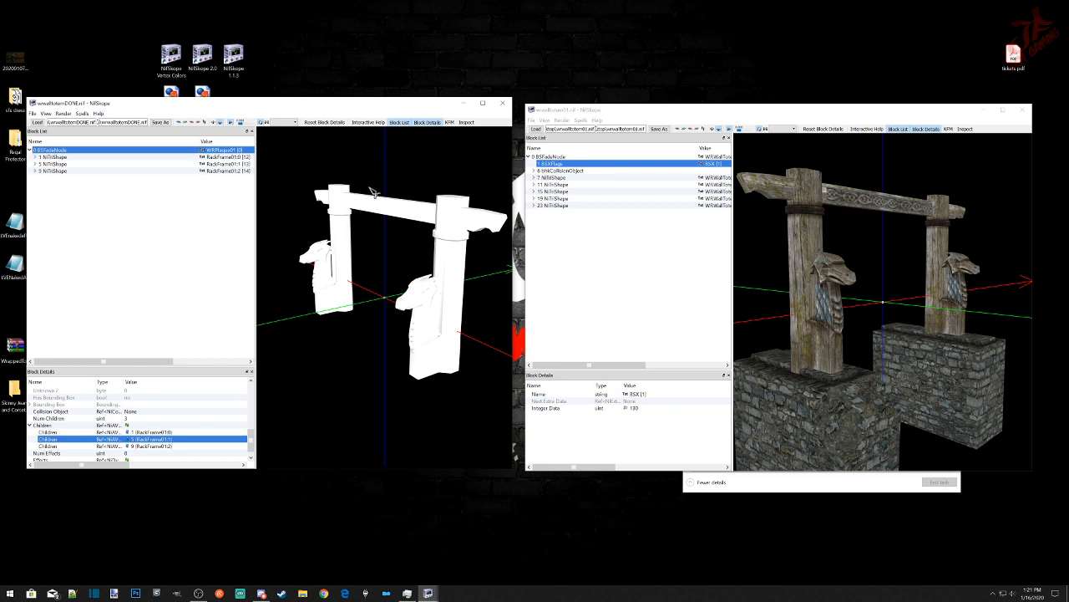
left_click_drag(353, 339, 405, 340)
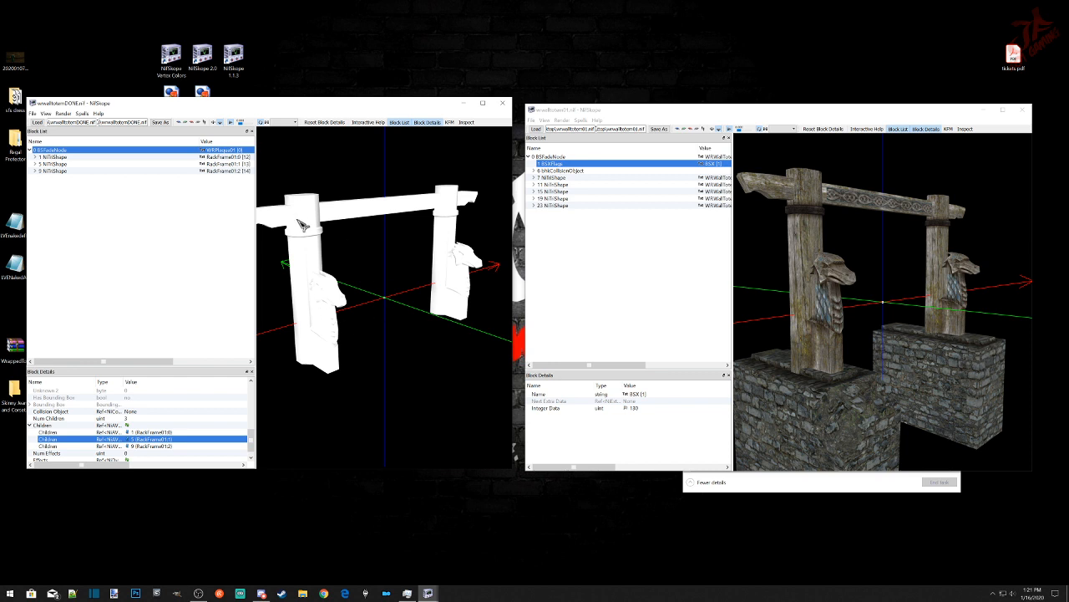
left_click_drag(483, 338, 471, 345)
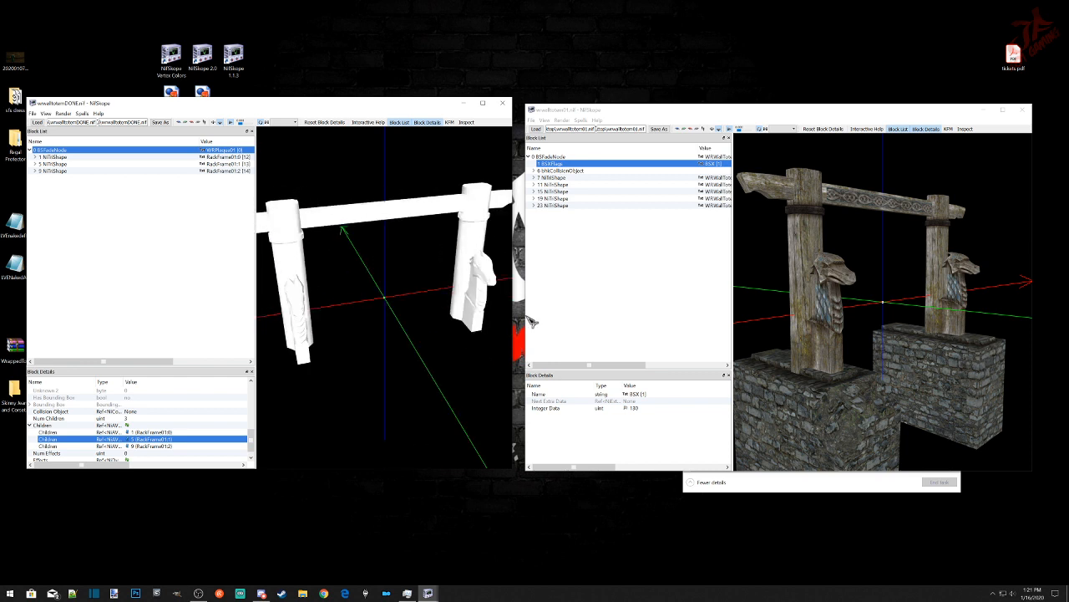
left_click(36, 157)
left_click(80, 171)
right_click(81, 171)
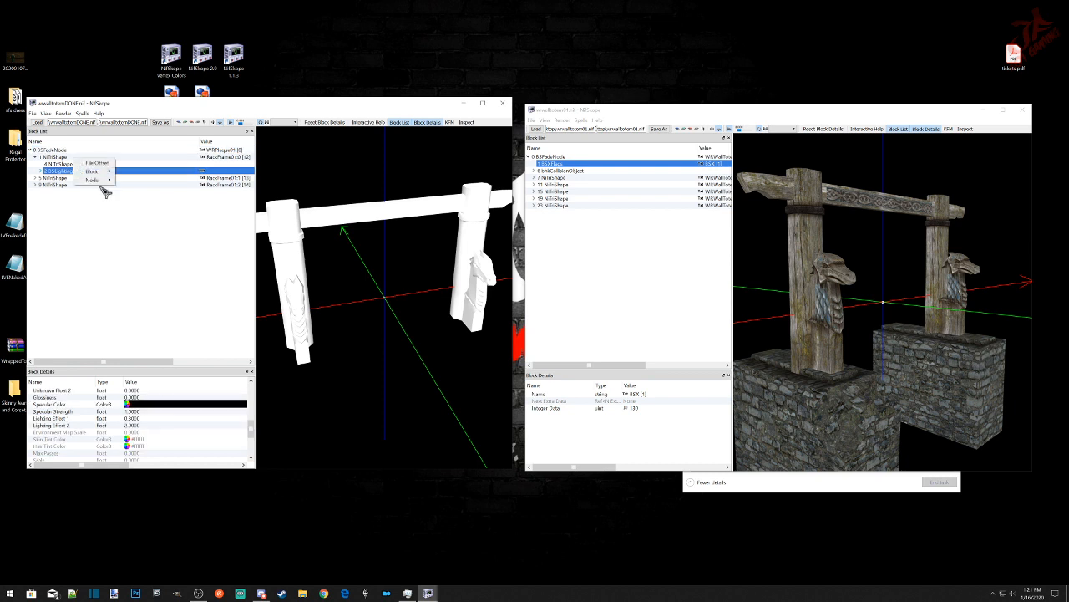
mouse_move(93, 171)
left_click(143, 207)
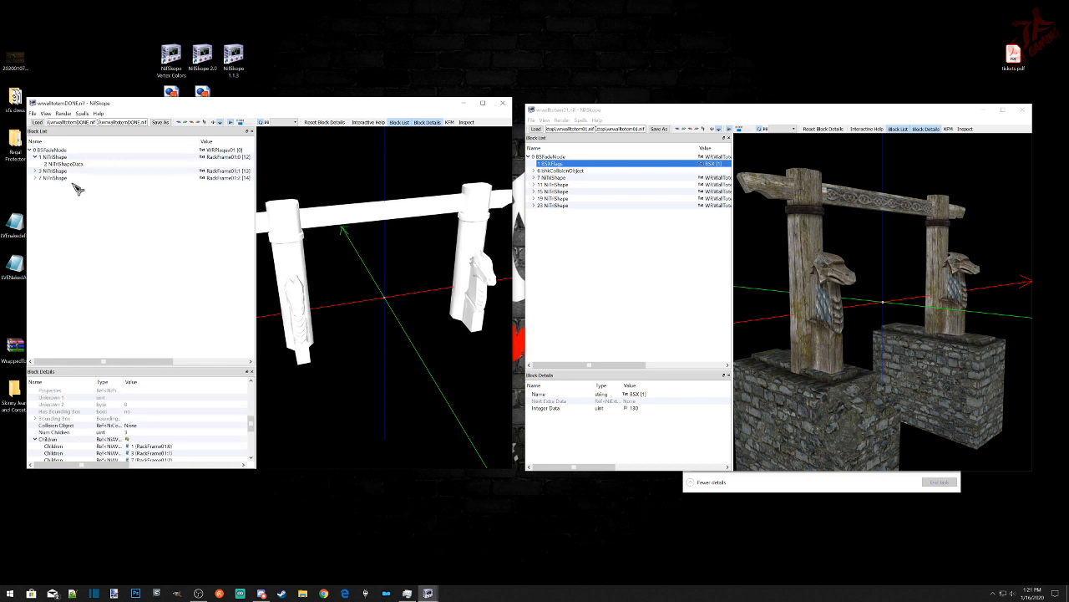
Step: Remove the BSLightingShaderProperty branches from the remaining two NiTriShapes, RackFrame01:1 and RackFrame01:2
left_click(35, 171)
right_click(81, 186)
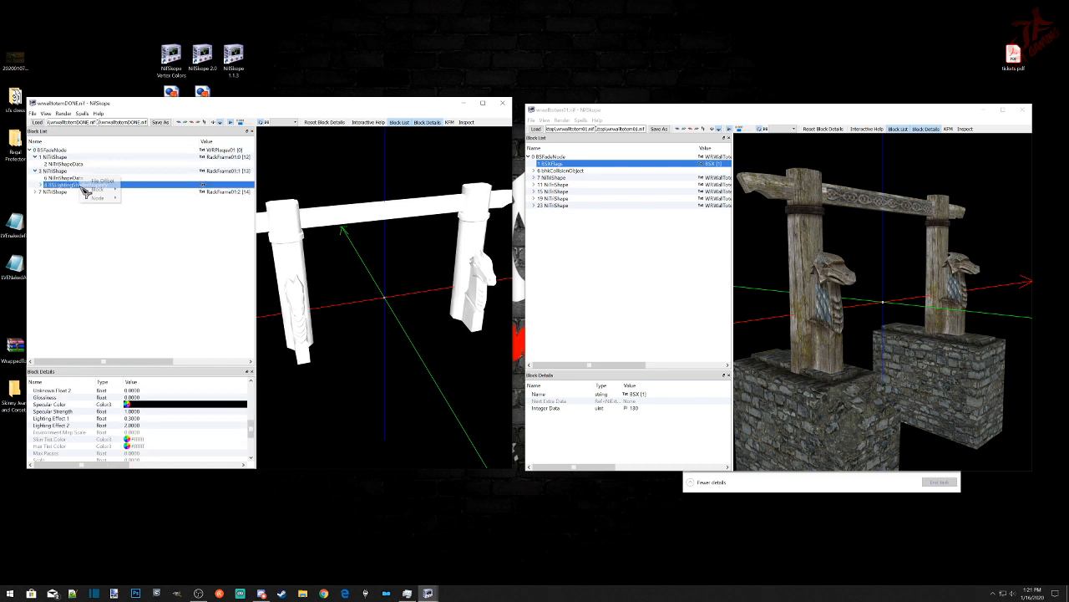
mouse_move(94, 185)
left_click(151, 216)
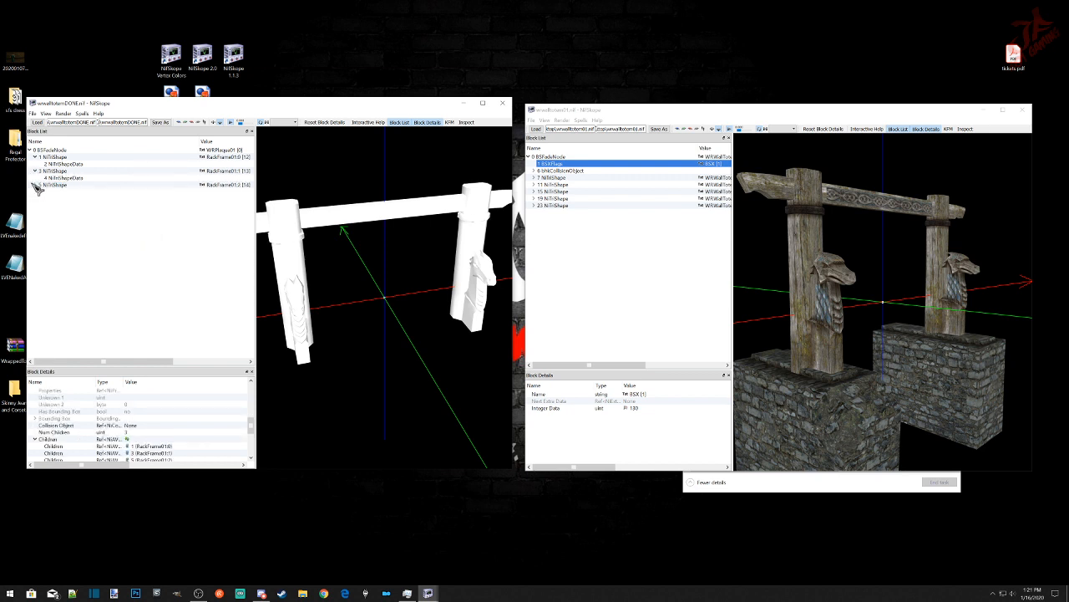
left_click(35, 185)
right_click(71, 198)
mouse_move(84, 199)
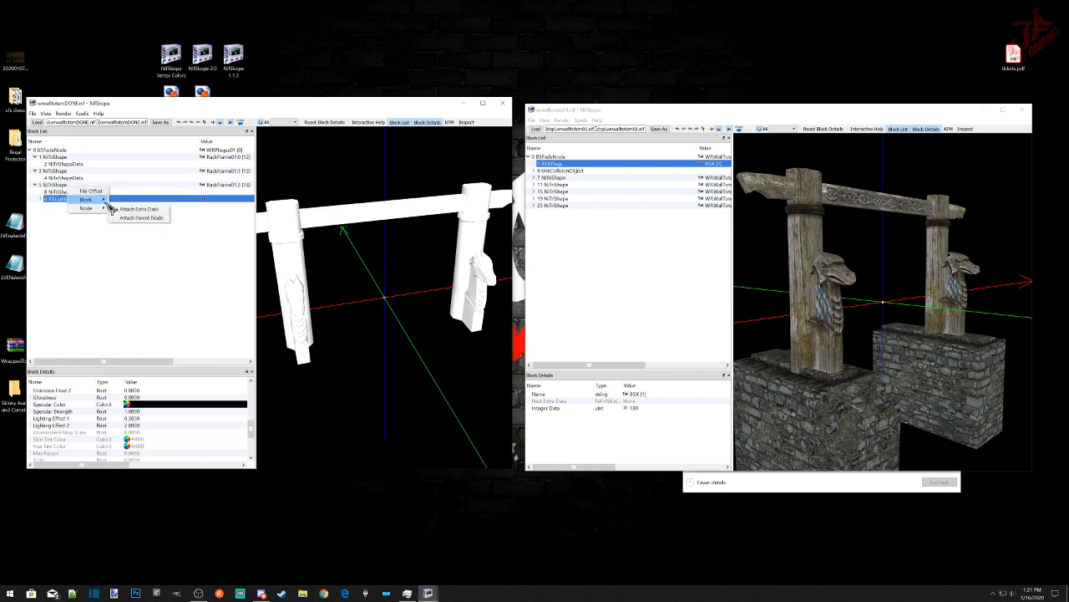
left_click(138, 235)
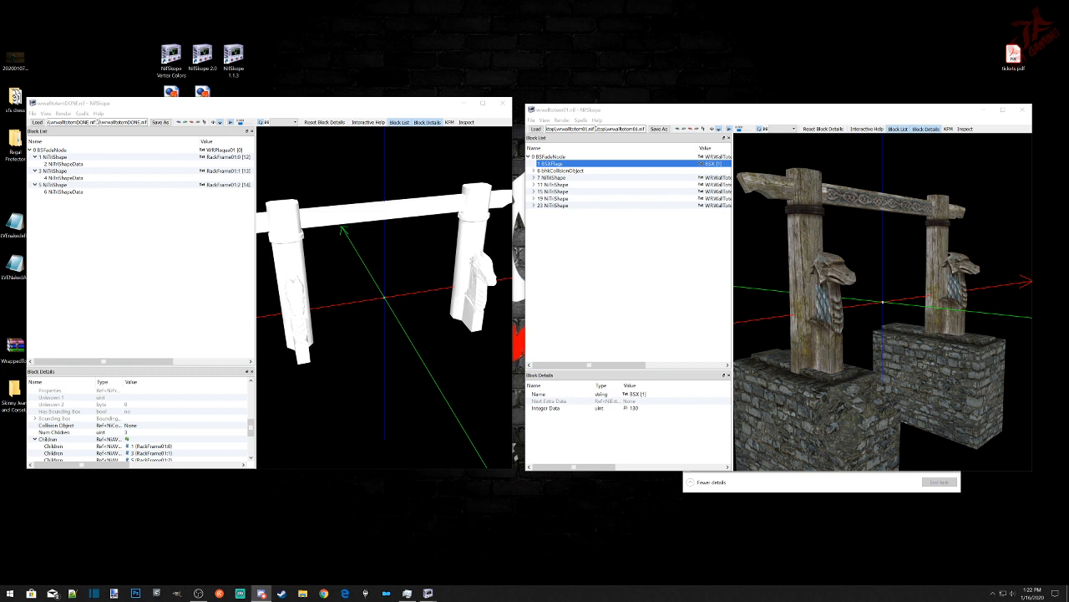
left_click(303, 594)
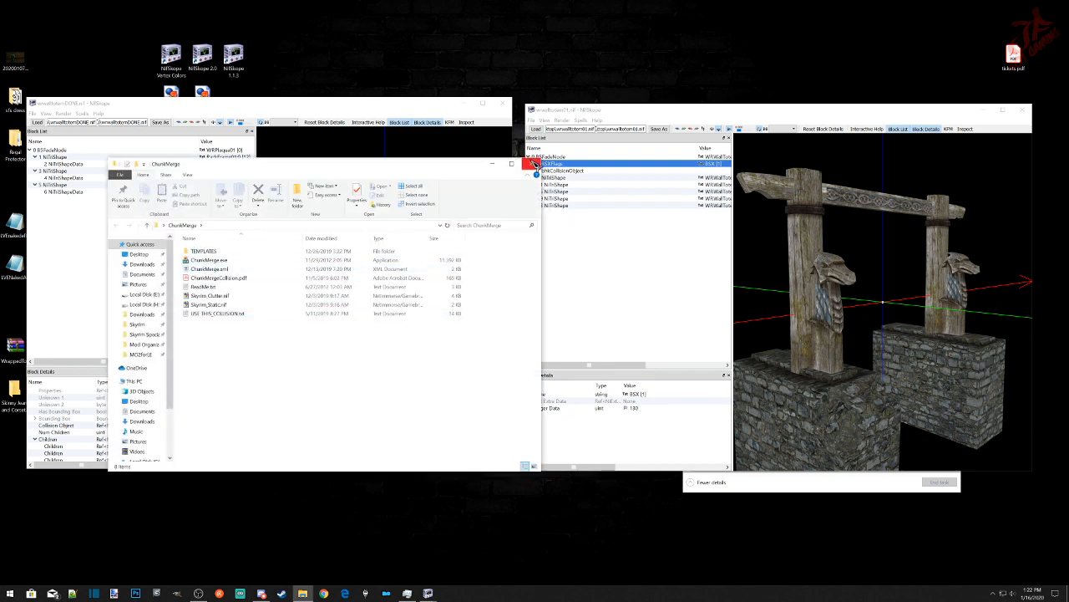
left_click(534, 163)
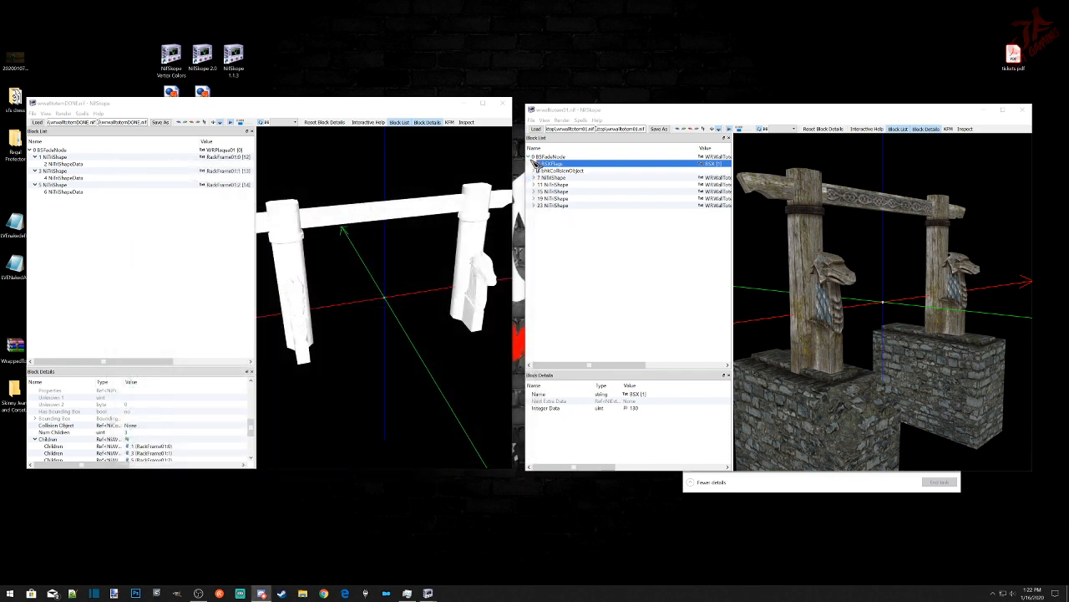
left_click(347, 594)
left_click(90, 37)
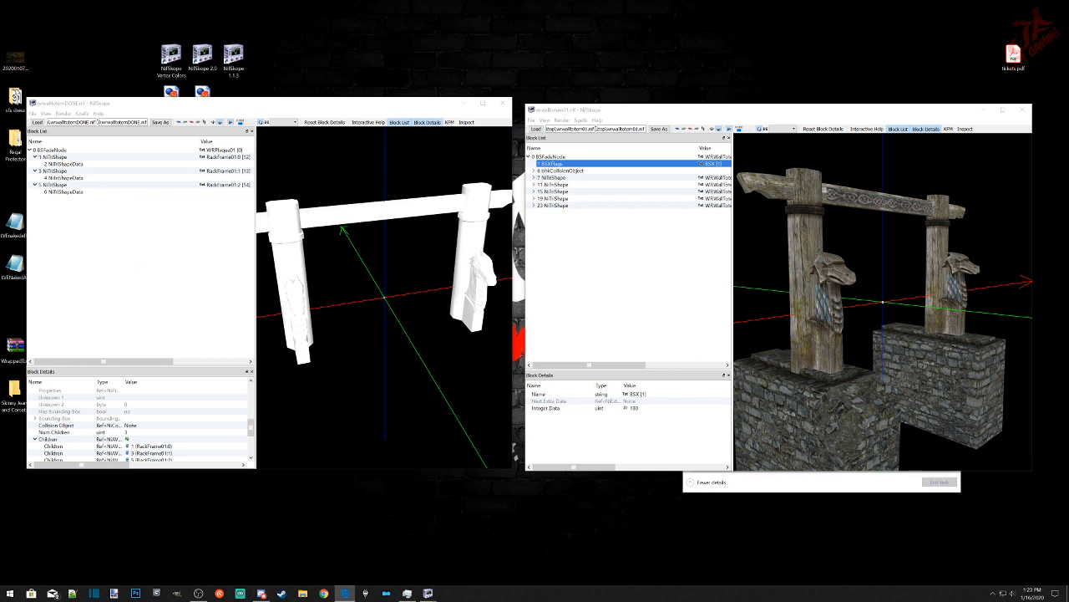
Step: Close the wrwalltotem01.nif reference file and shift the wrwalltotemDONE.nif window slightly on the desktop
left_click(427, 593)
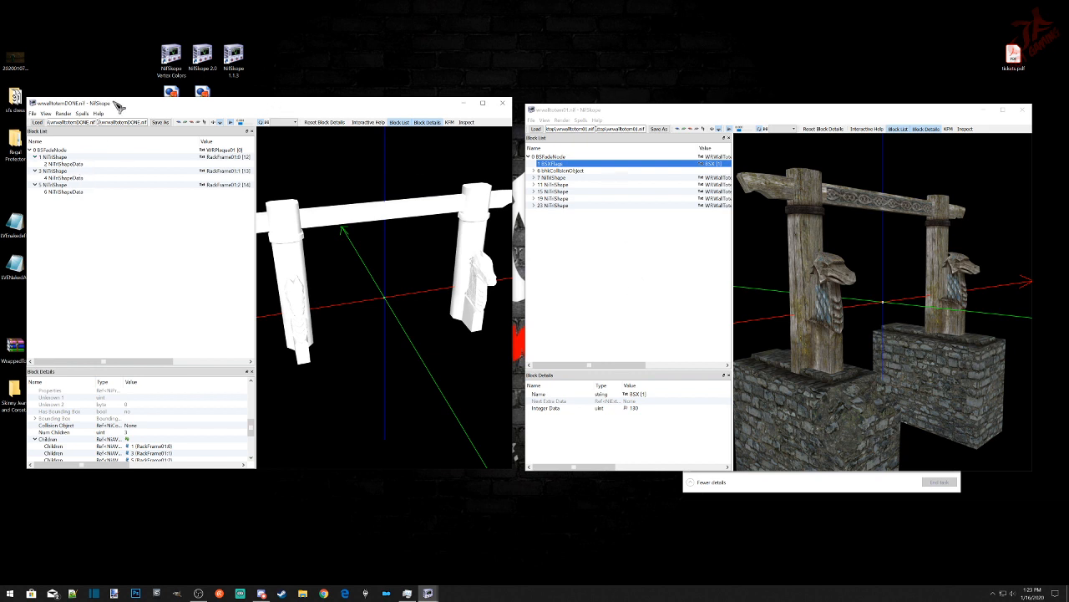
left_click(711, 119)
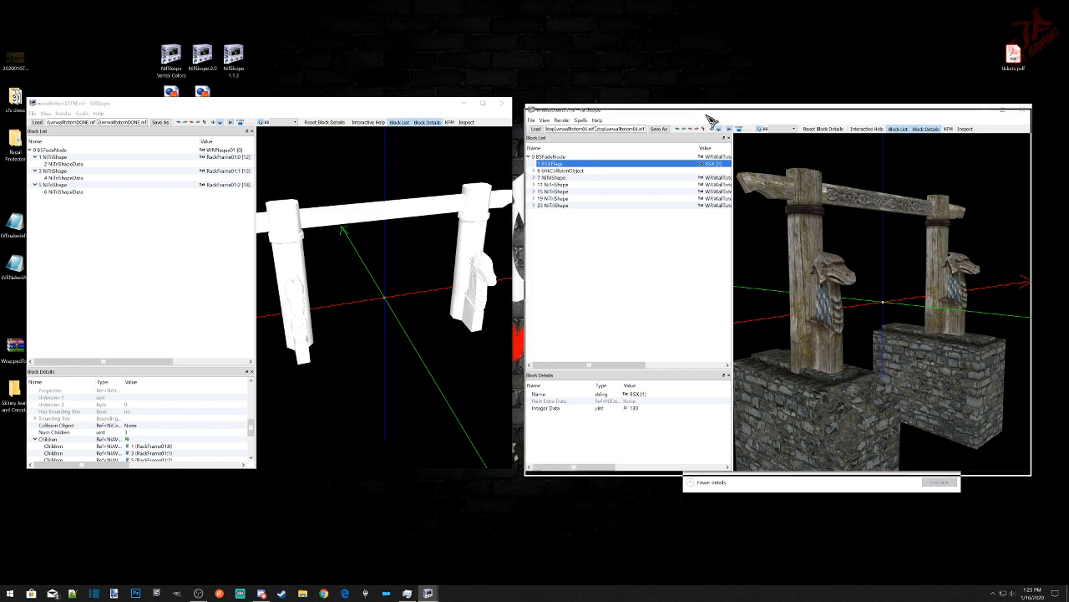
left_click_drag(708, 116, 700, 92)
left_click(1017, 93)
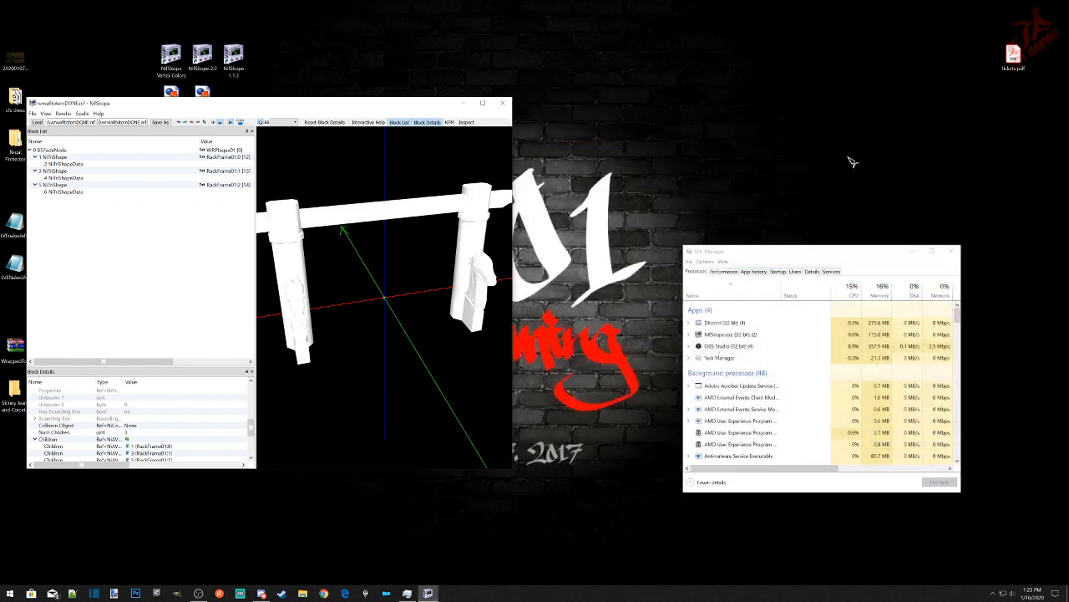
left_click_drag(231, 107, 275, 109)
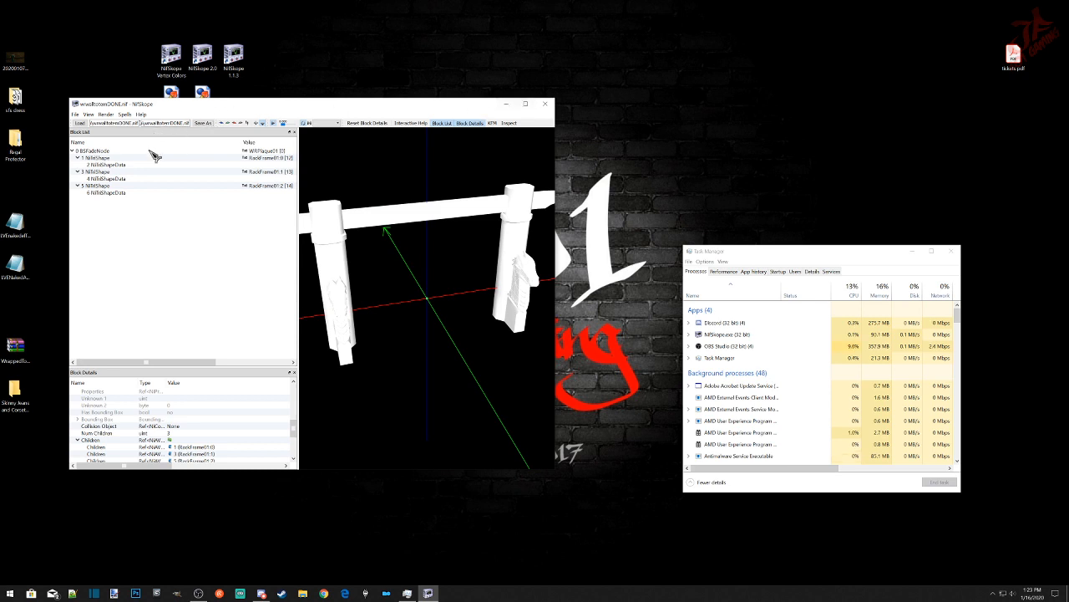
Step: Examine the NiTriShapeData block under each of the three NiTriShapes in wrwalltotemDONE.nif
left_click(107, 166)
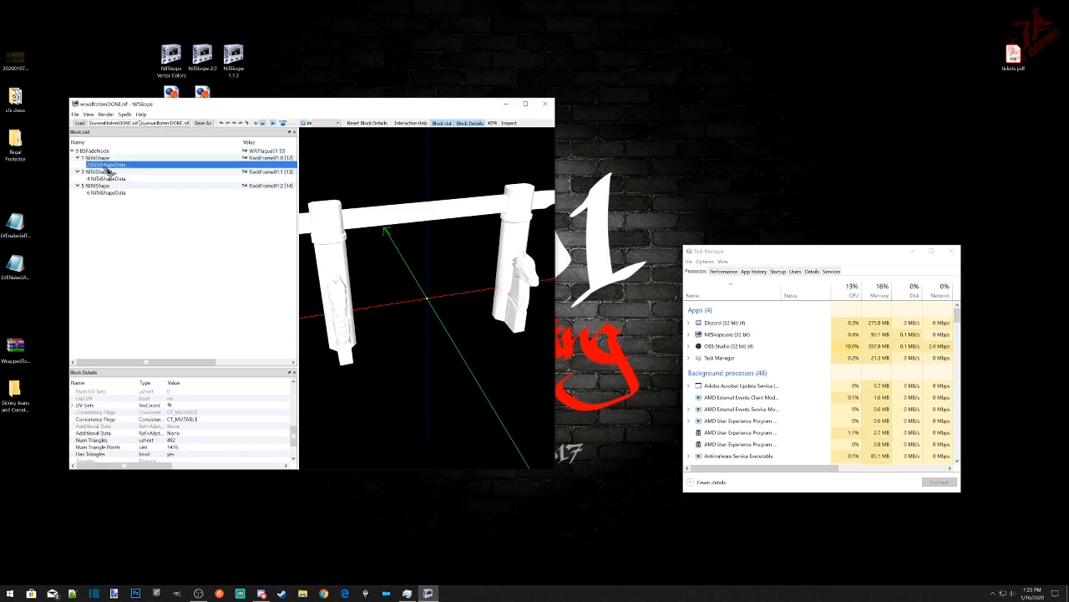
left_click(106, 178)
left_click(111, 192)
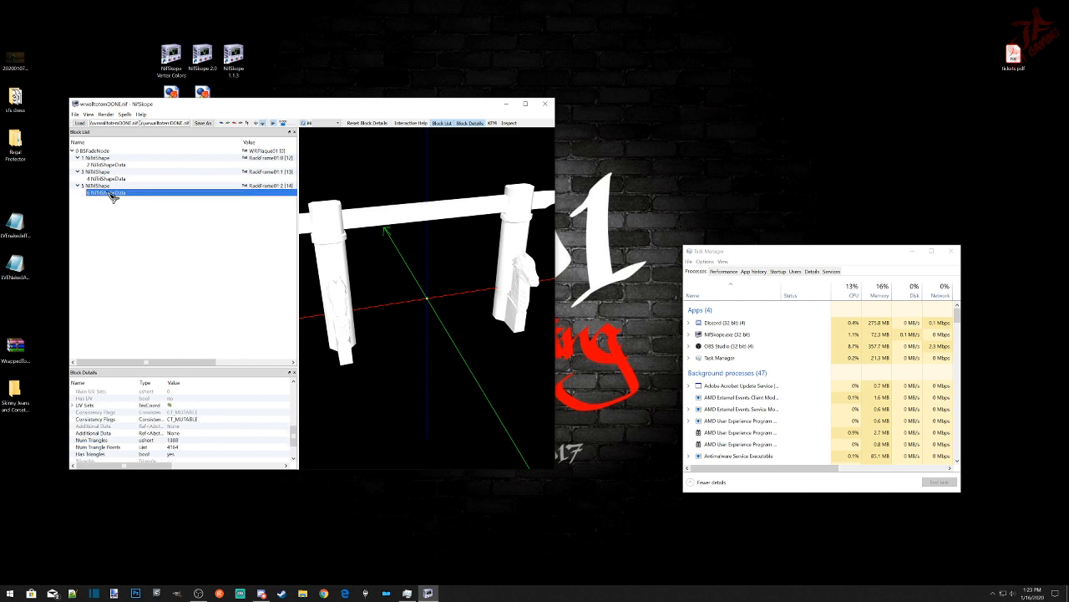
Step: Save the stripped mesh to the Desktop as wrwalltotemDONE.nif, replacing the existing file
scroll(180, 435, "down", 2)
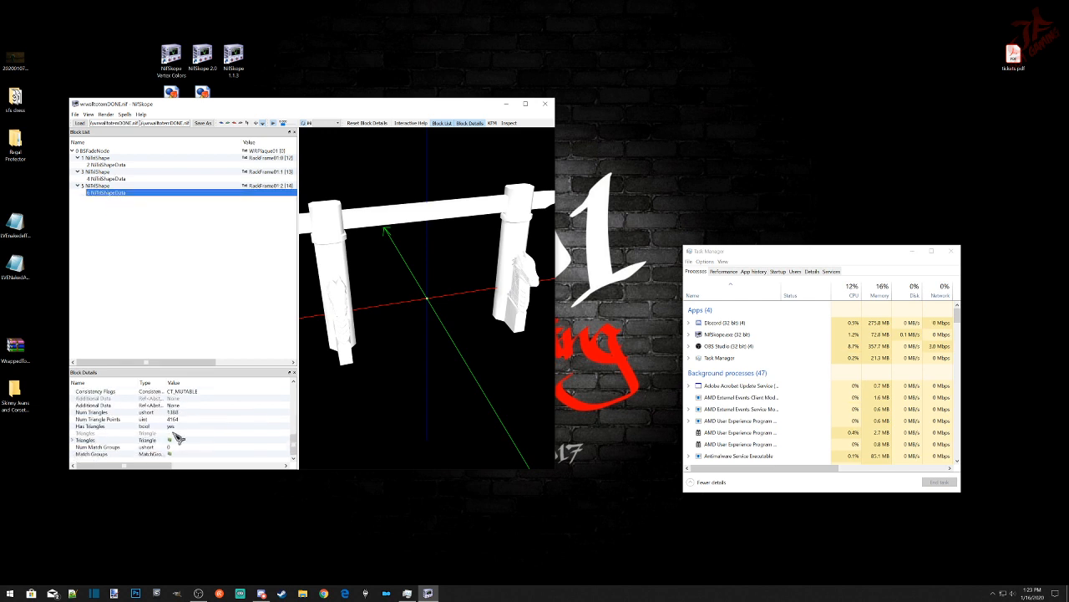
left_click(76, 113)
left_click(84, 138)
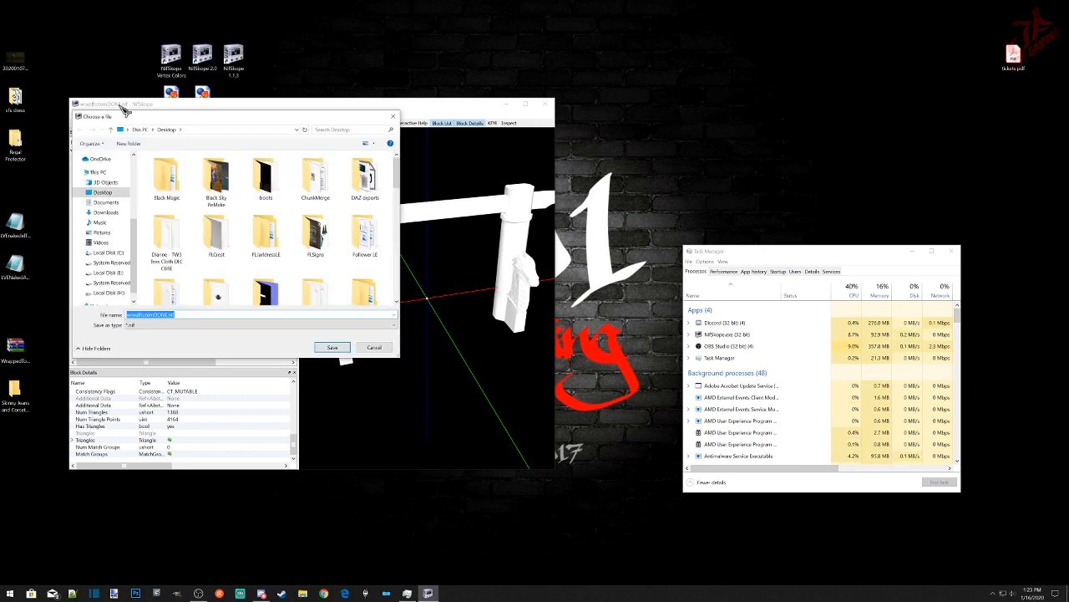
left_click(101, 193)
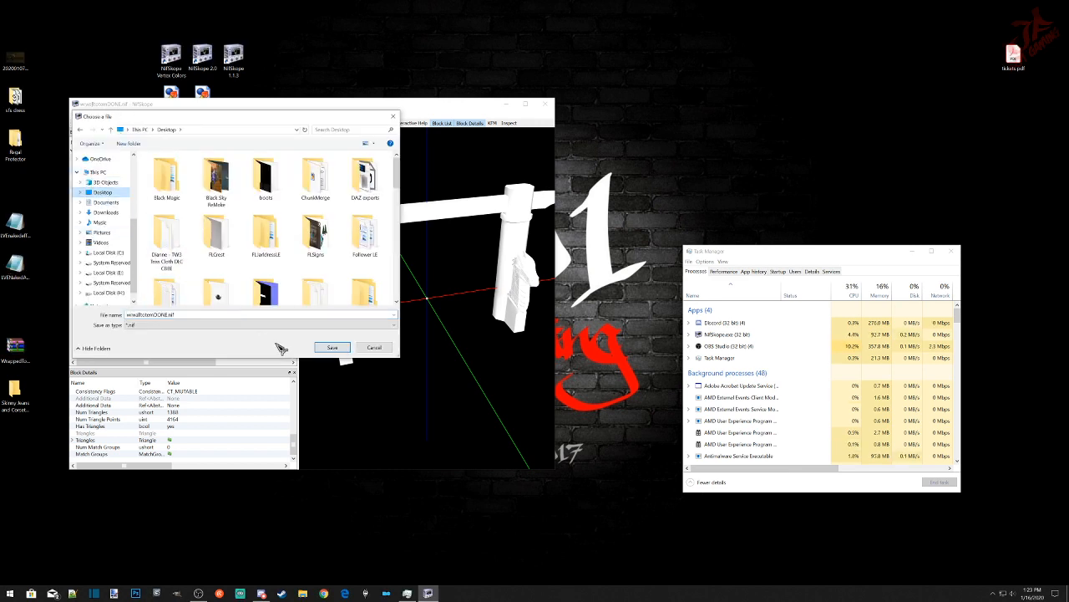
left_click(331, 347)
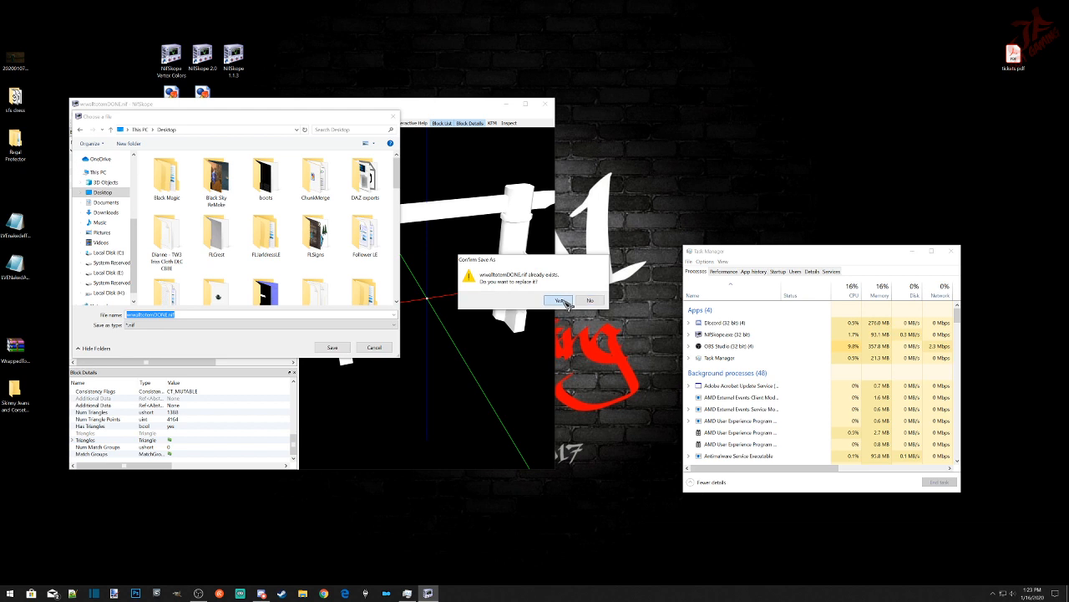
left_click(564, 301)
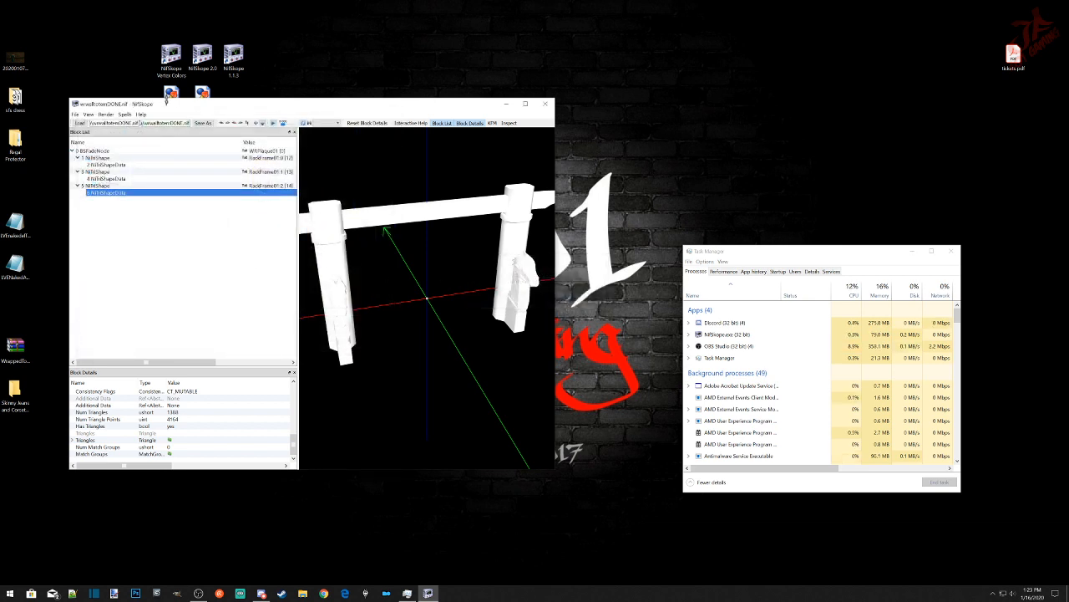
Step: Close the mesh window, reopen wrwalltotemDONE.nif in NifSkope 1.1.3, and expand the BSFadeNode and its first NiTriShape
left_click(547, 105)
left_click(205, 107)
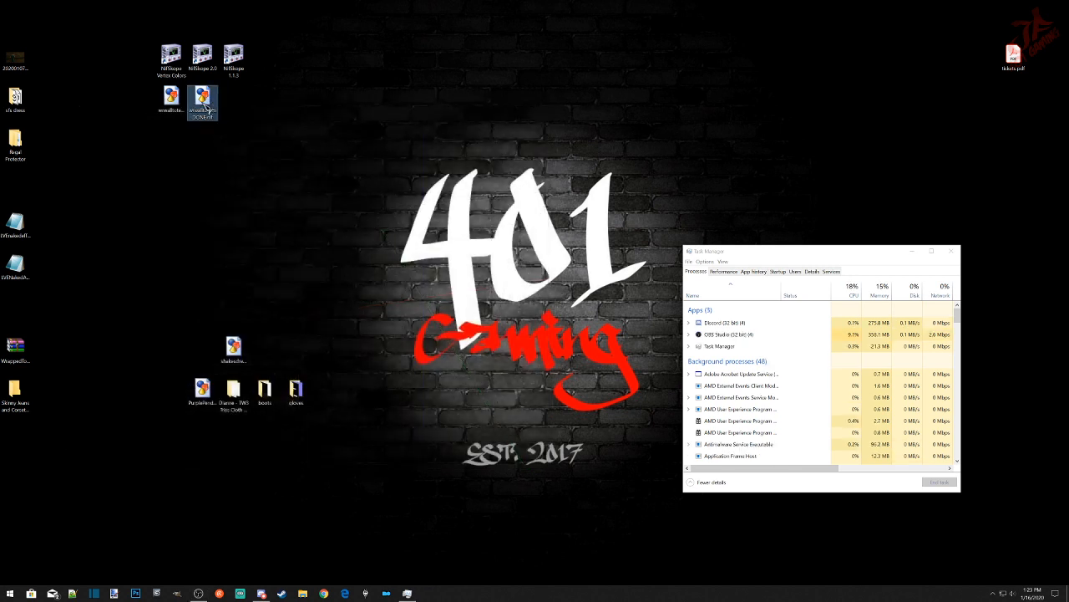
left_click_drag(209, 116, 237, 67)
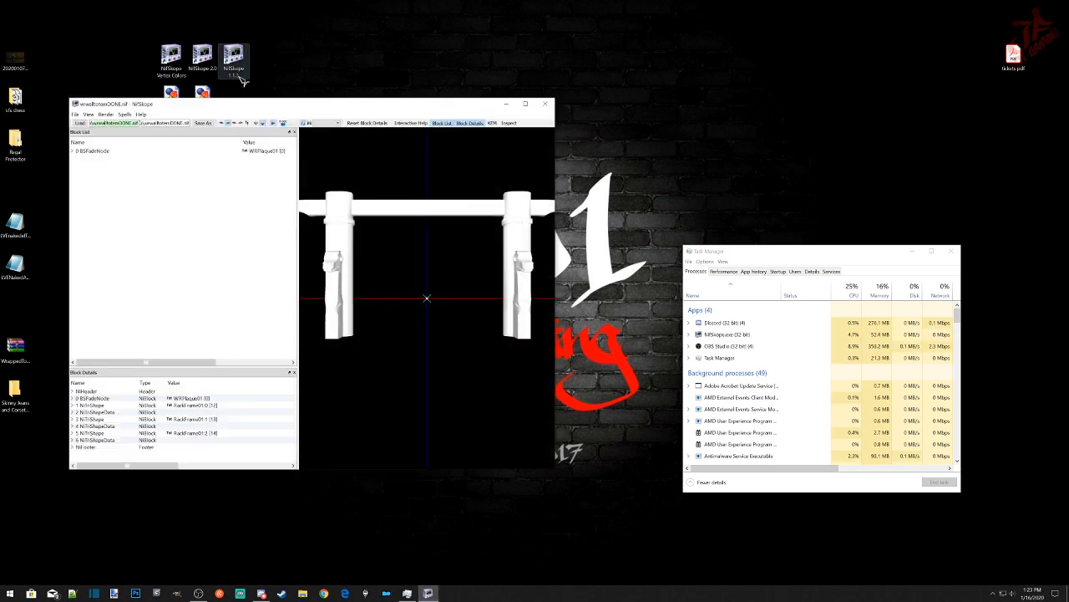
left_click(72, 151)
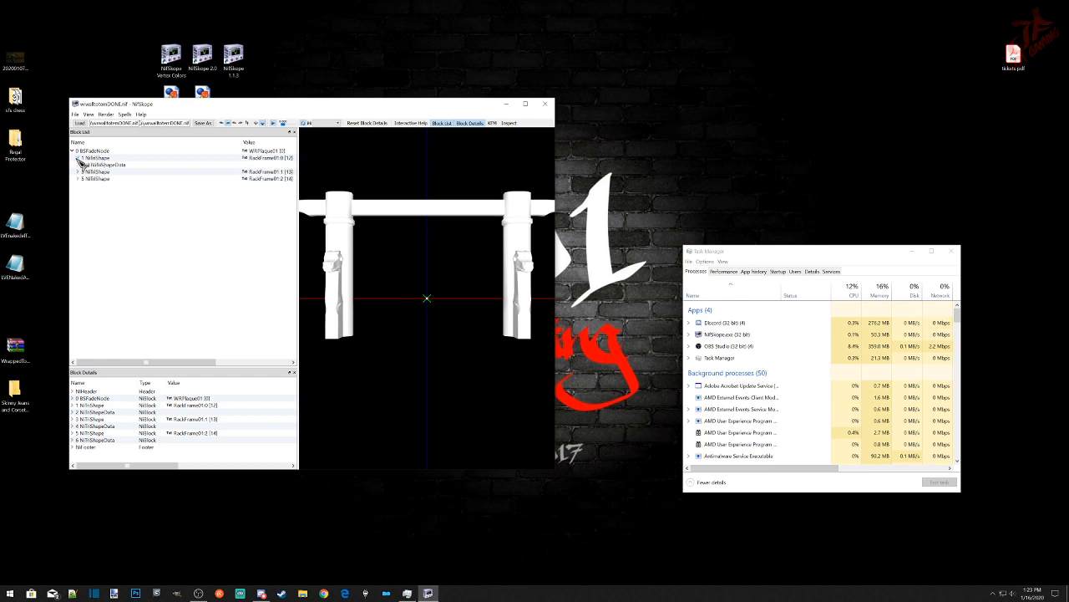
left_click(77, 158)
left_click(94, 152)
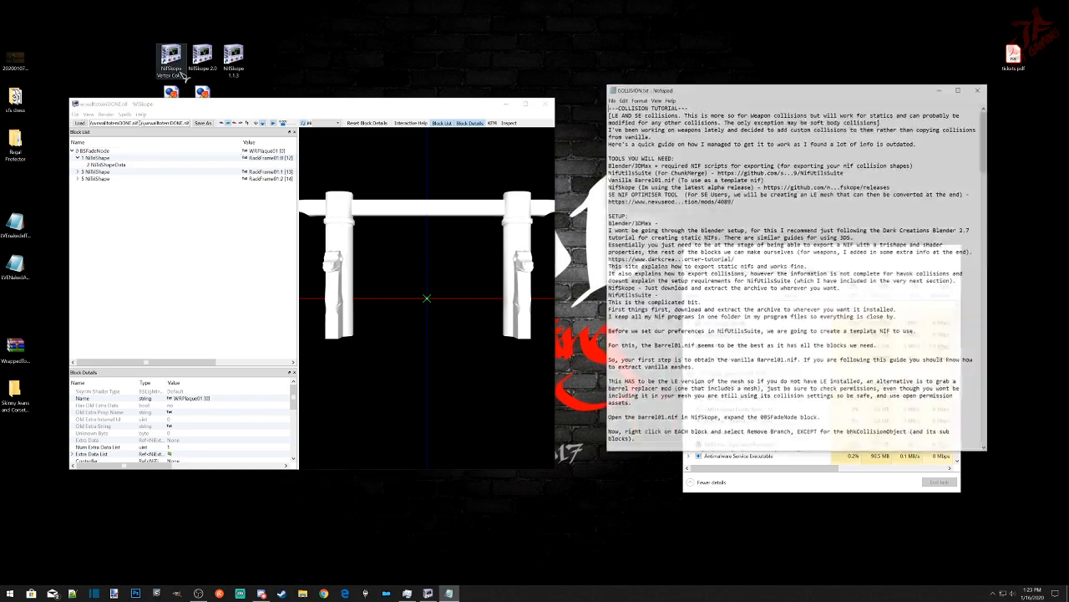
Step: Copy the material name SKY_HAV_MAT_SOLID_METAL from the collision tutorial in COLLISION.txt, then close the text file
scroll(806, 322, "down", 15)
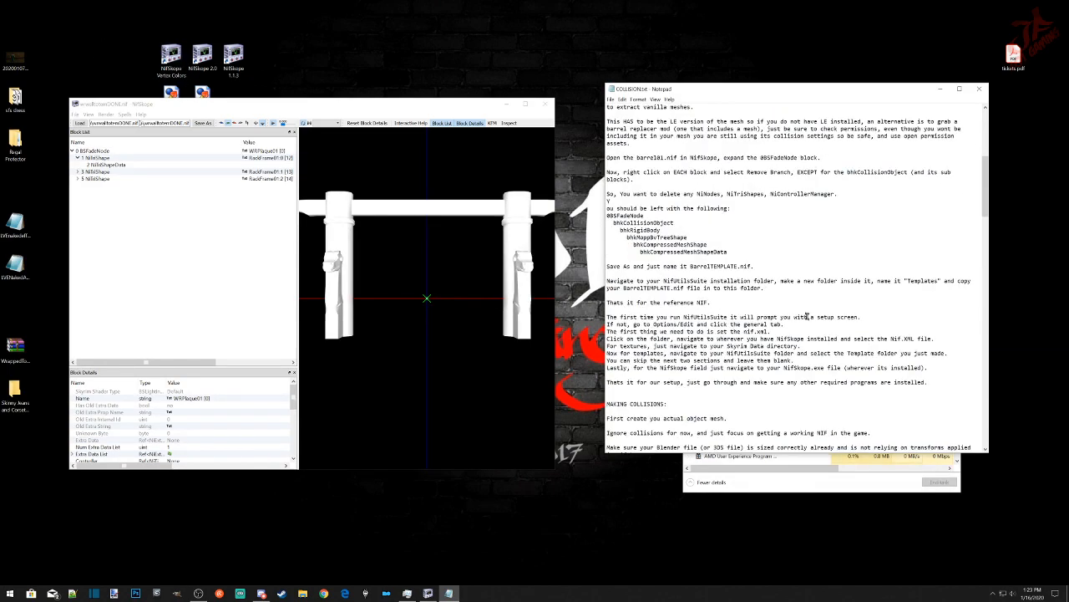
scroll(806, 321, "down", 9)
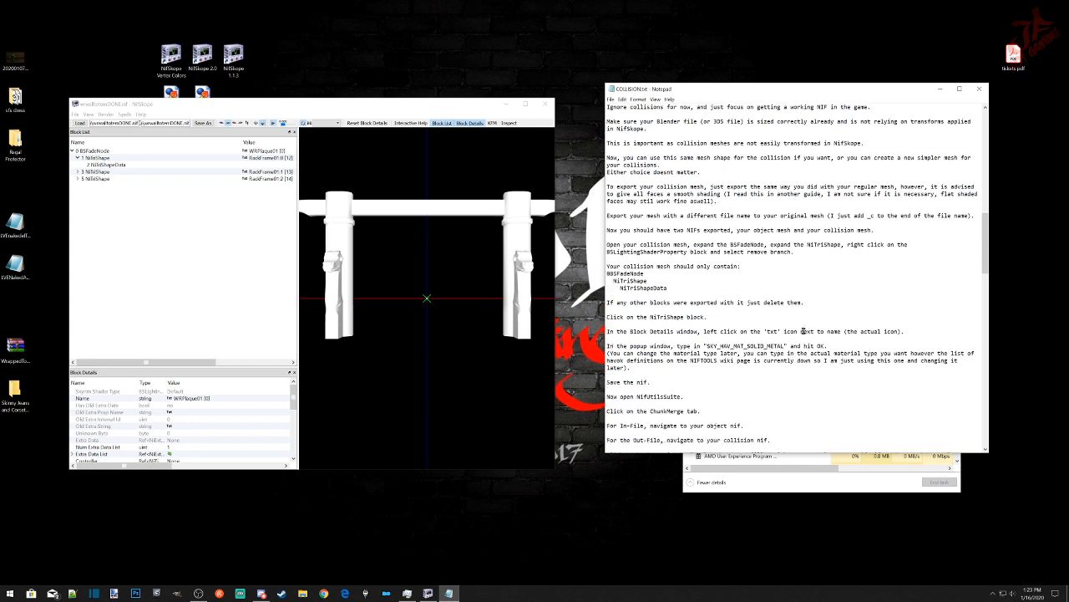
left_click_drag(784, 345, 707, 345)
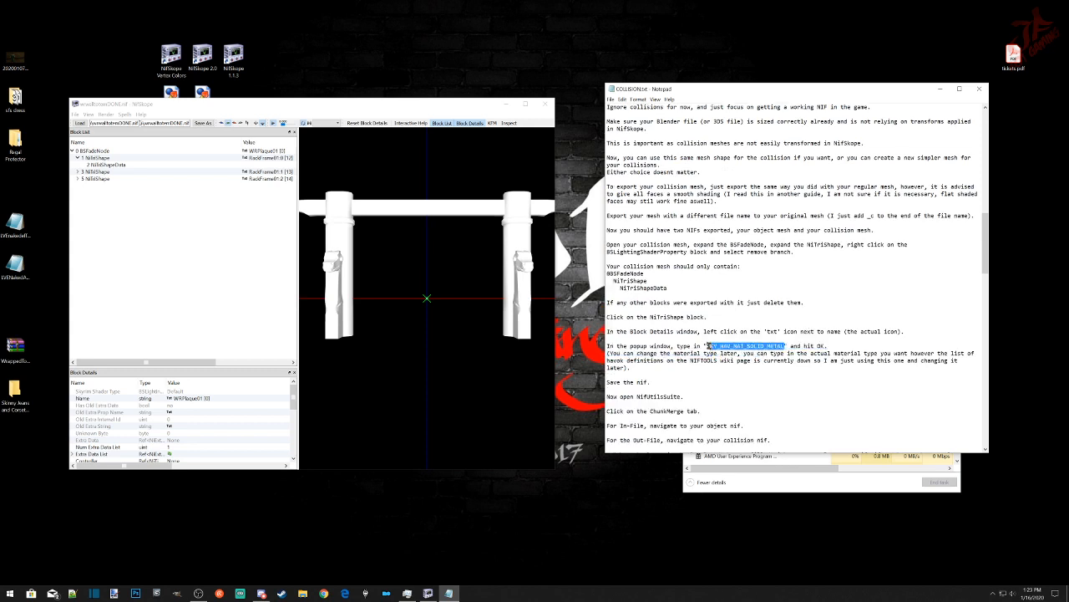
right_click(708, 345)
left_click(736, 369)
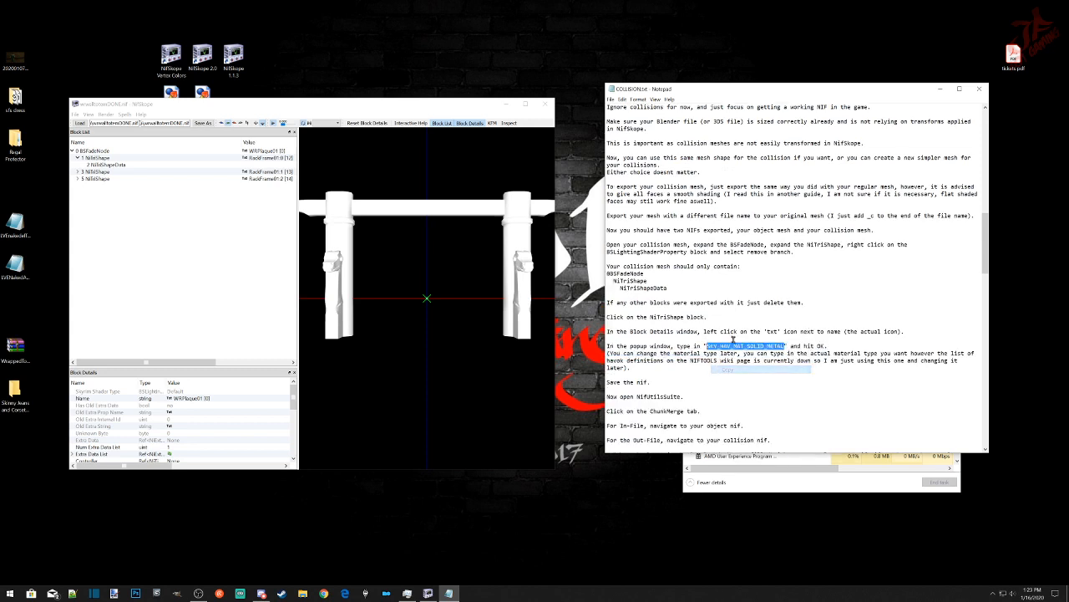
left_click(980, 88)
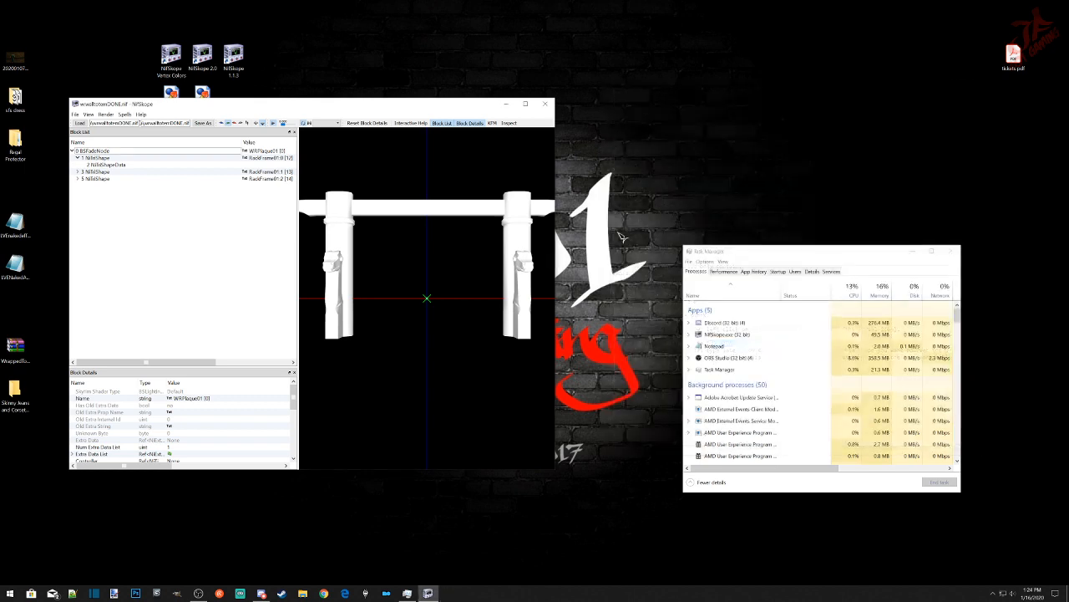
Step: Rename the first NiTriShape, RackFrame01:0, to SKY_HAV_MAT_SOLID_METAL
left_click(93, 158)
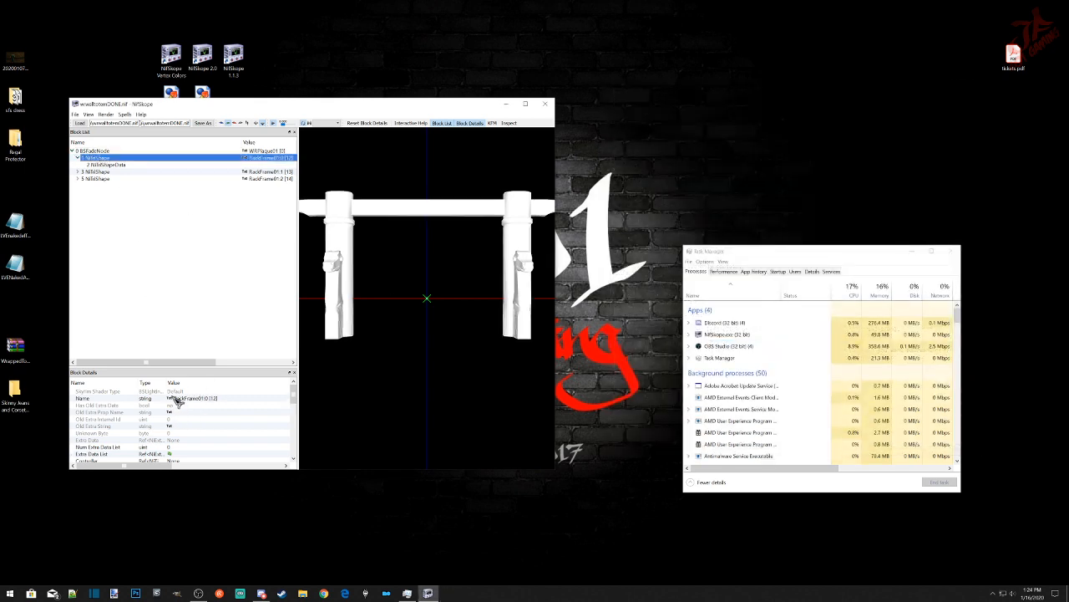
double_click(175, 399)
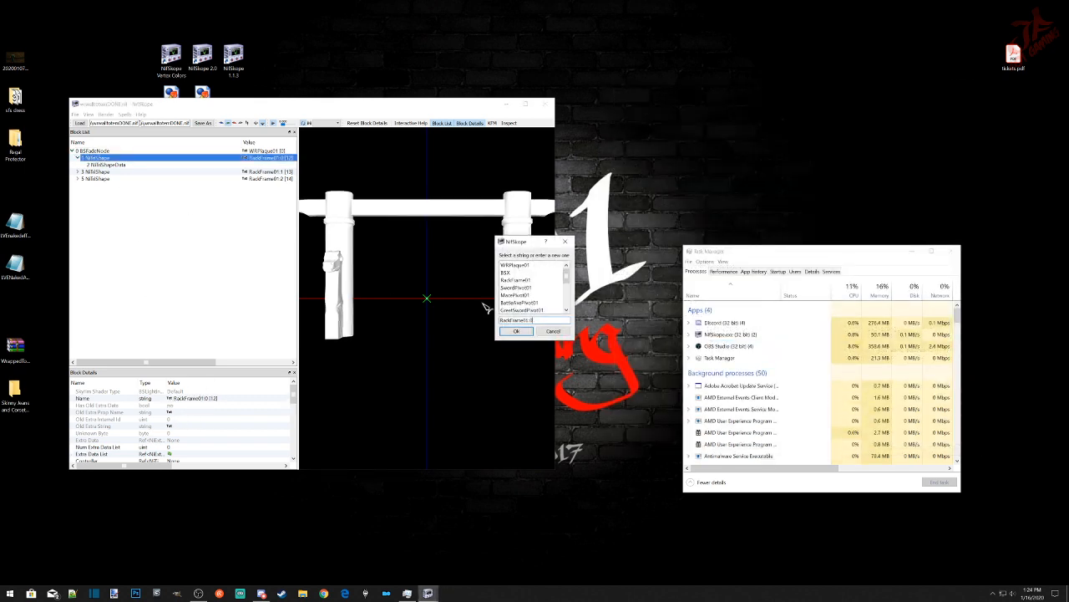
left_click_drag(537, 320, 472, 330)
right_click(504, 320)
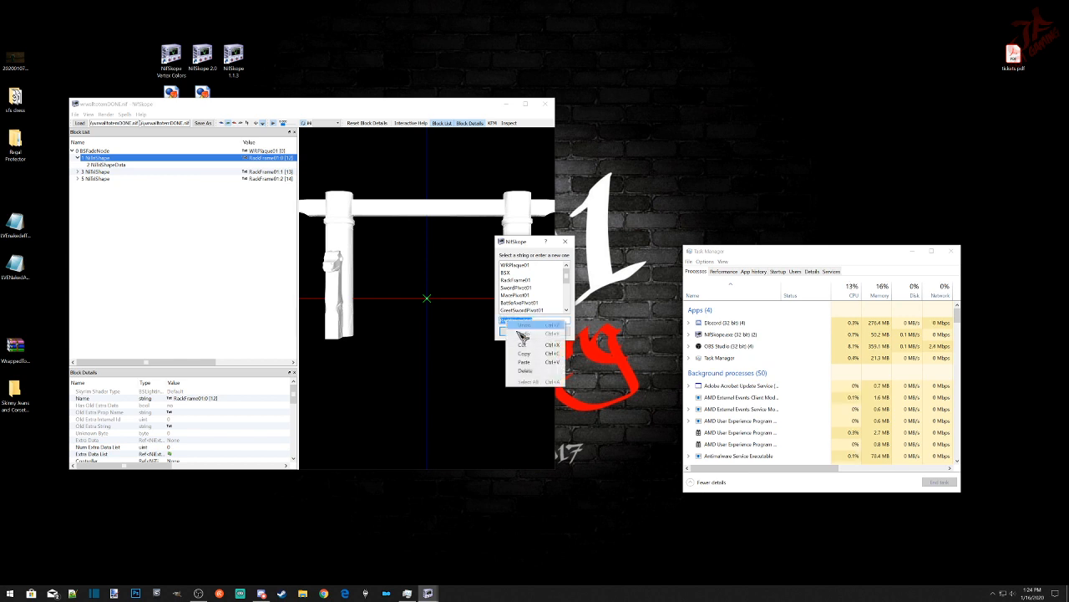
left_click(523, 344)
left_click(516, 331)
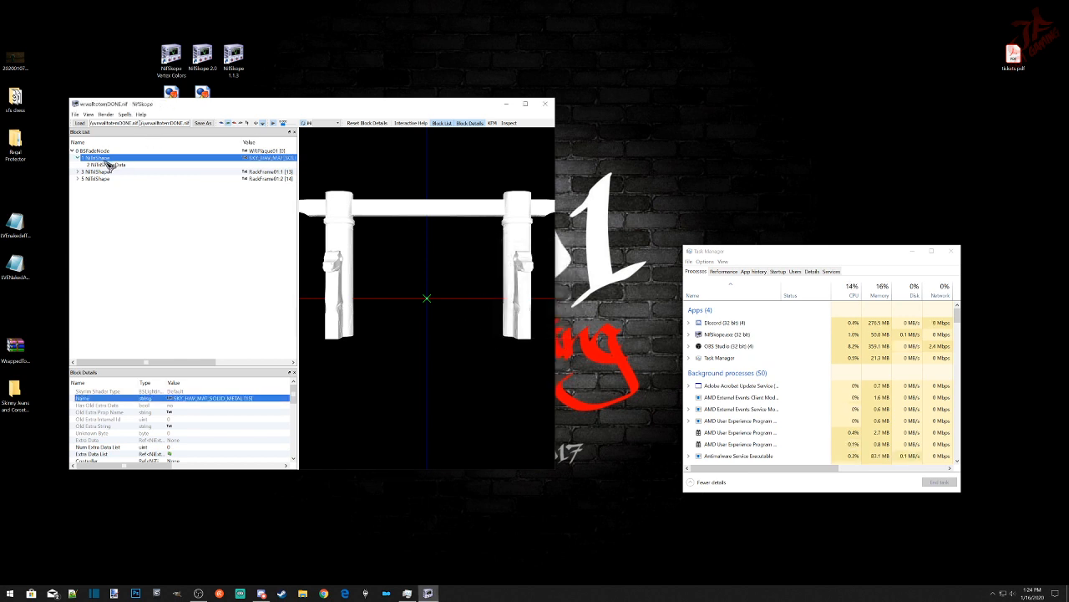
Step: Rename the other two NiTriShapes, RackFrame01:1 and RackFrame01:2, to the existing string SKY_HAV_MAT_SOLID_METAL
left_click(109, 172)
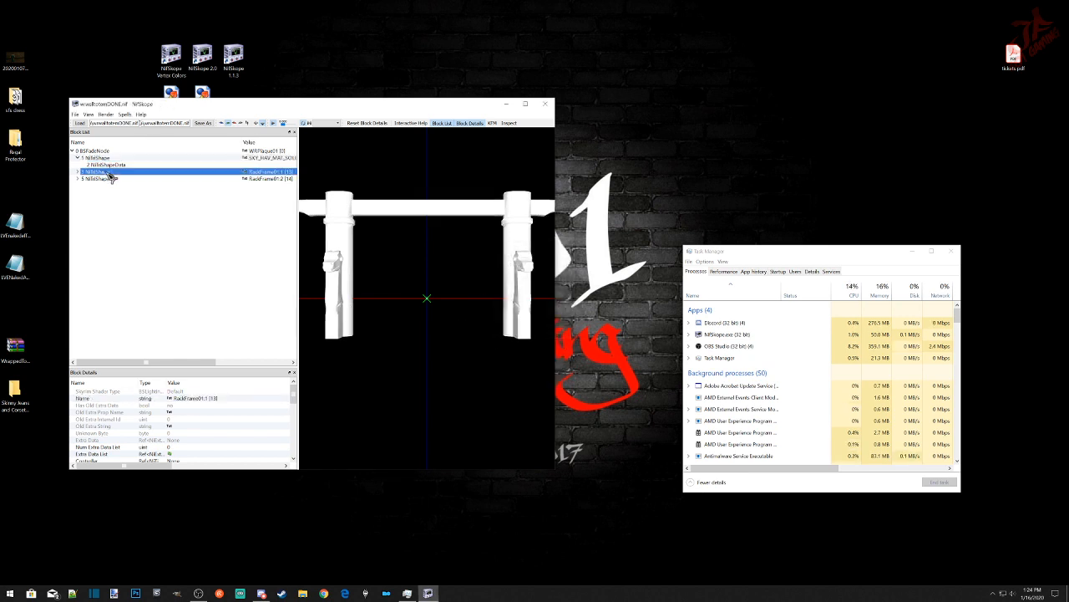
double_click(173, 400)
left_click(520, 302)
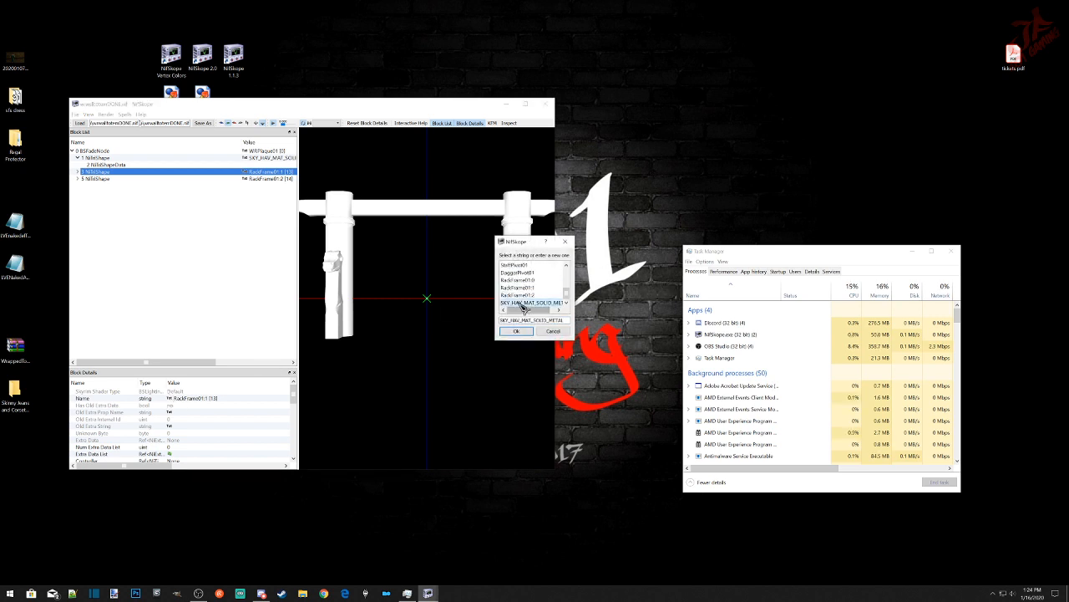
left_click(517, 331)
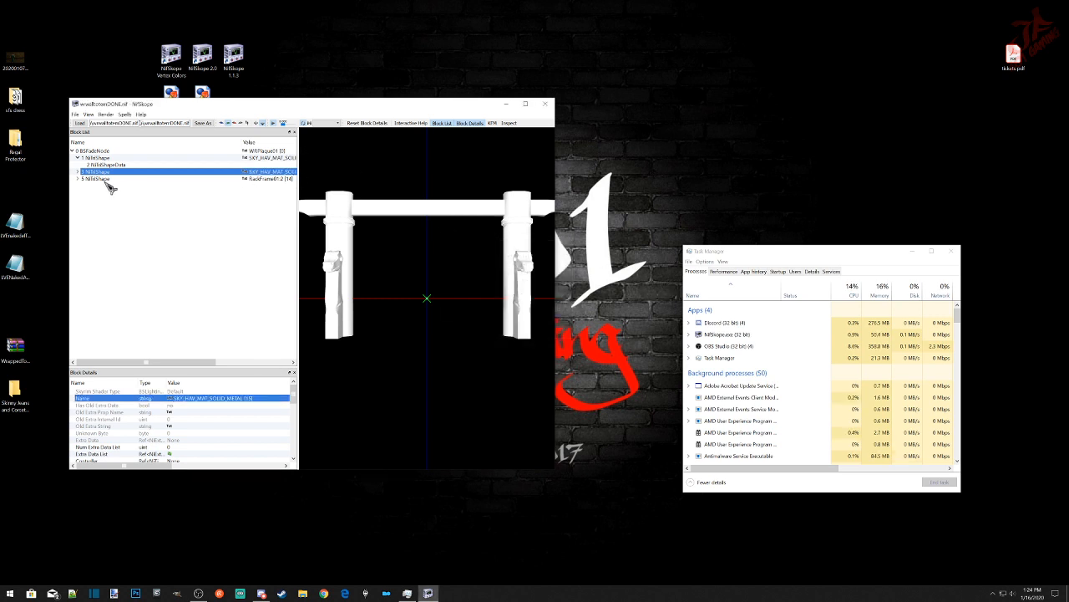
left_click(104, 179)
double_click(173, 400)
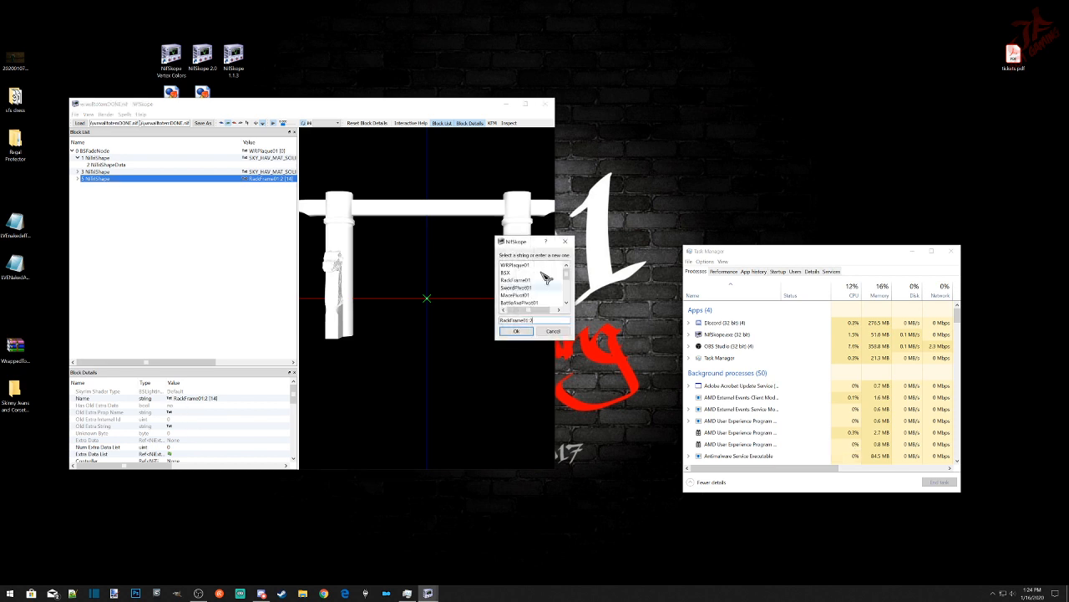
left_click(520, 302)
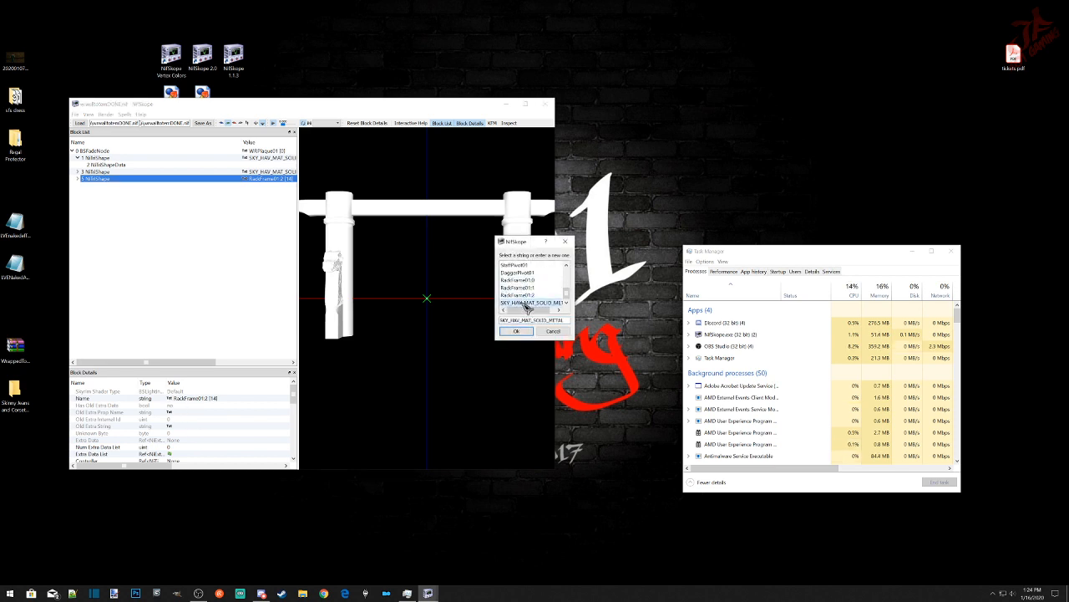
left_click(516, 331)
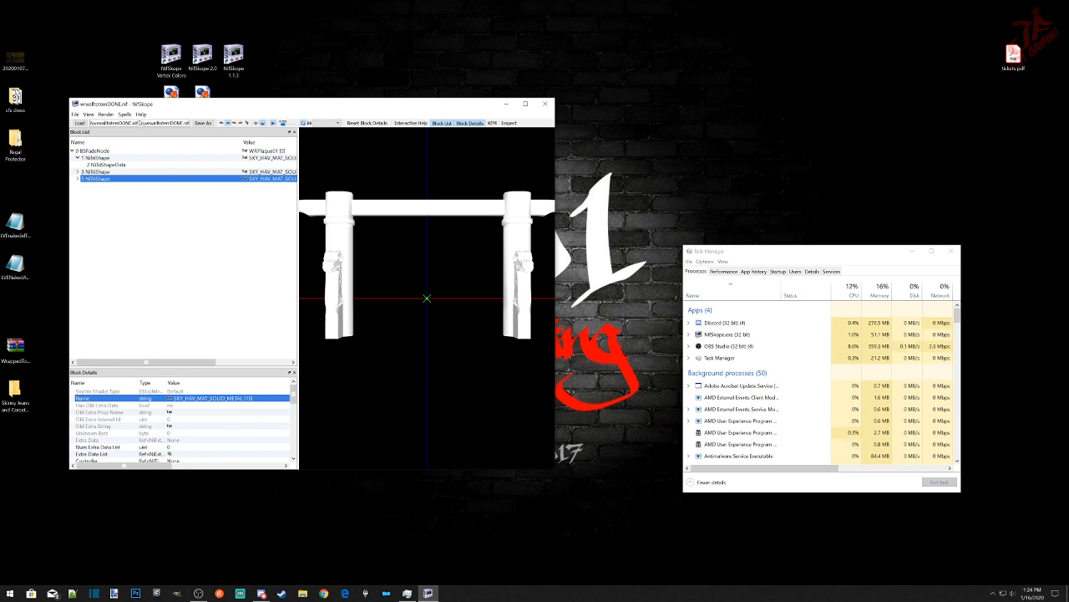
left_click(198, 594)
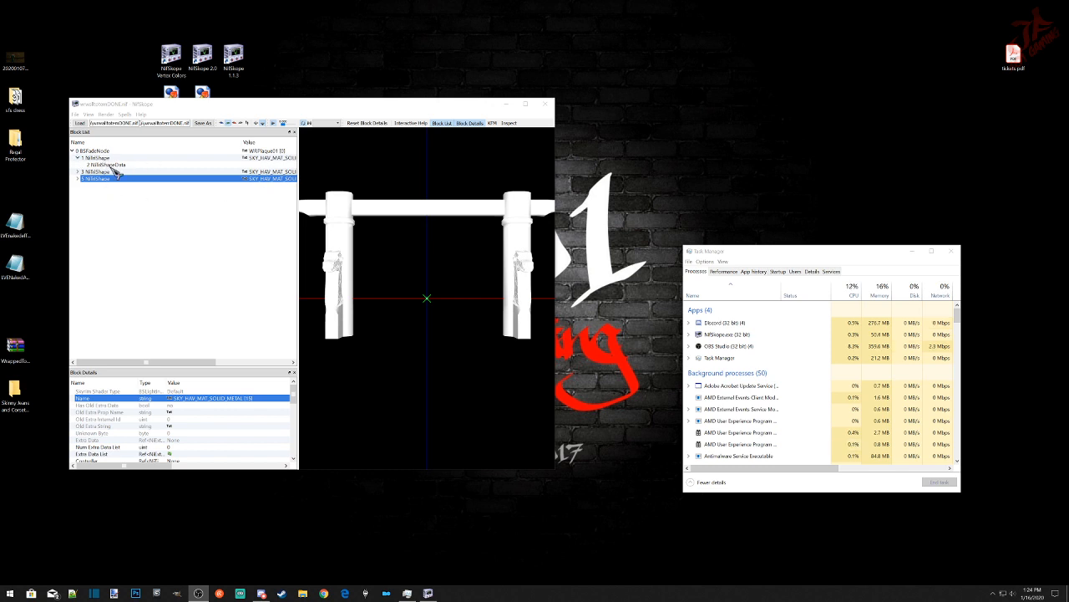
Step: Review the NiTriShape names, then pick the carved post's shape in the model and rename it SKY_HAV_MAT_STONE
left_click(278, 159)
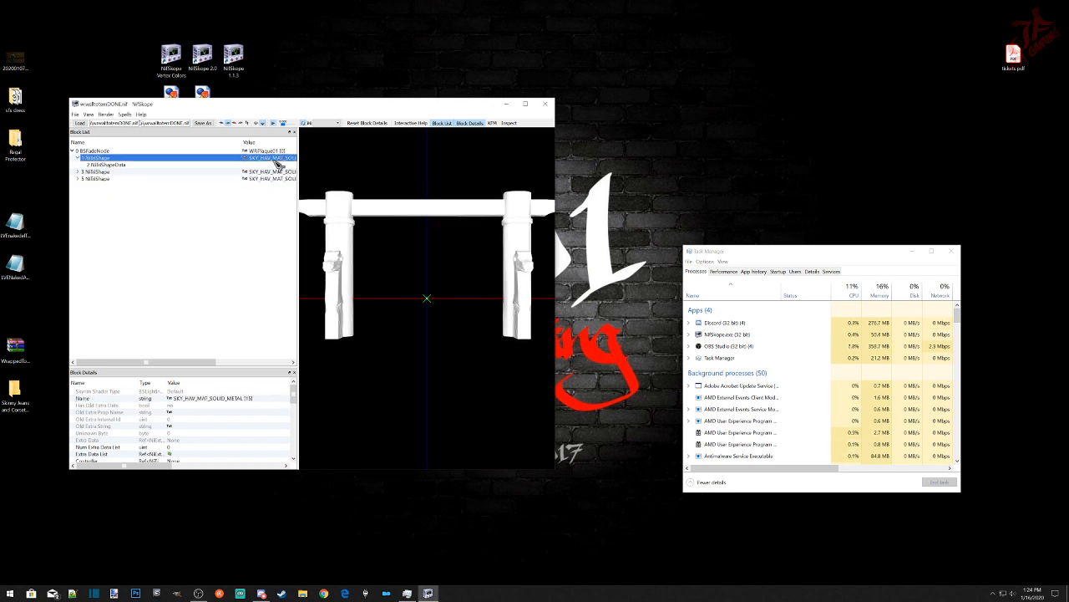
left_click(275, 171)
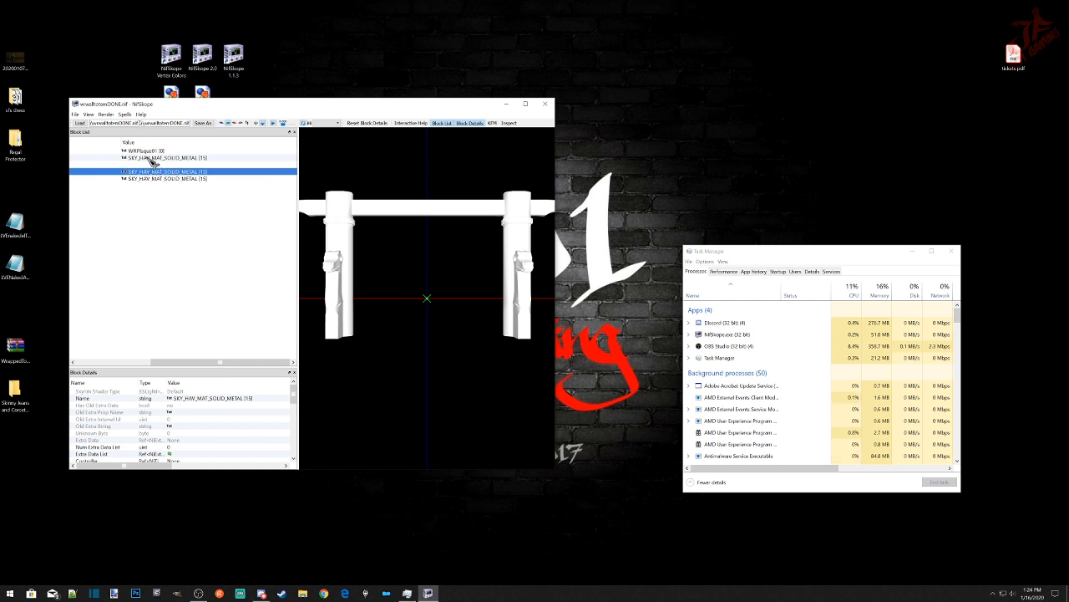
left_click_drag(215, 365, 140, 365)
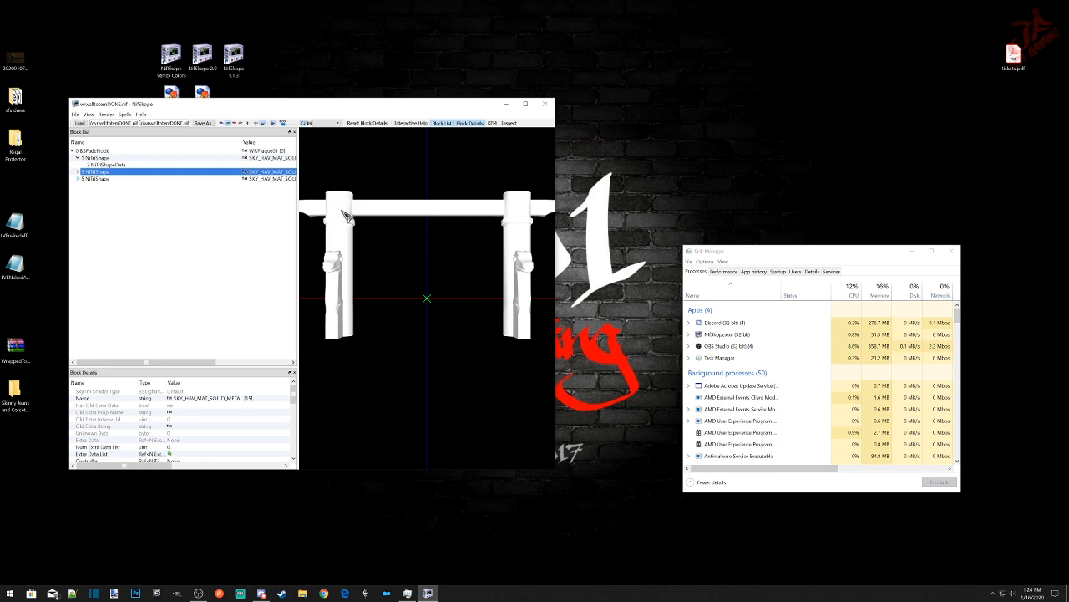
left_click(375, 212)
left_click_drag(390, 294, 332, 270)
left_click(338, 274)
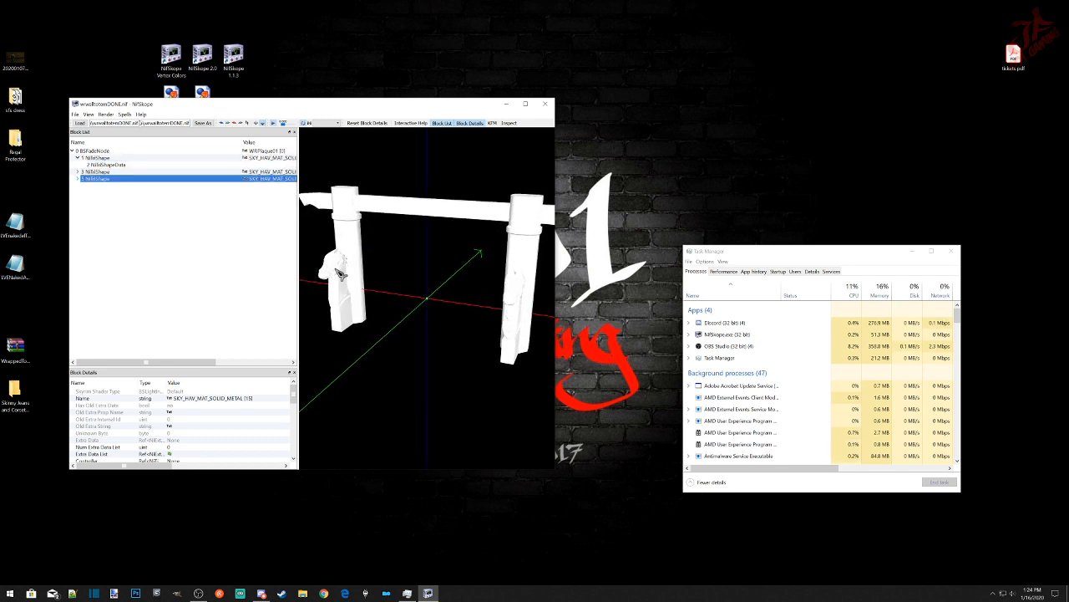
left_click(228, 399)
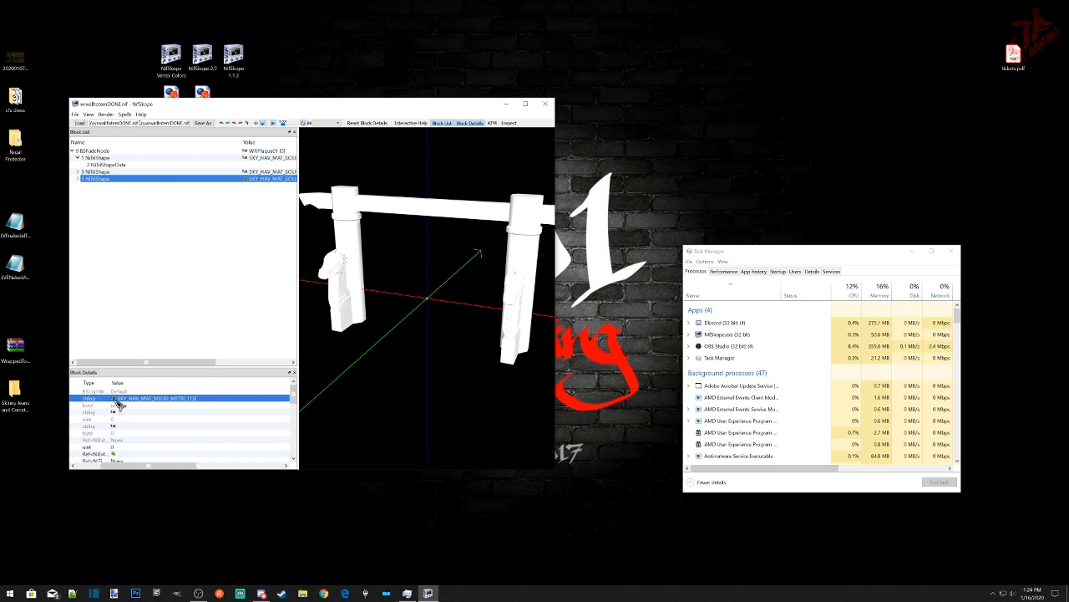
double_click(115, 399)
left_click_drag(566, 321, 537, 322)
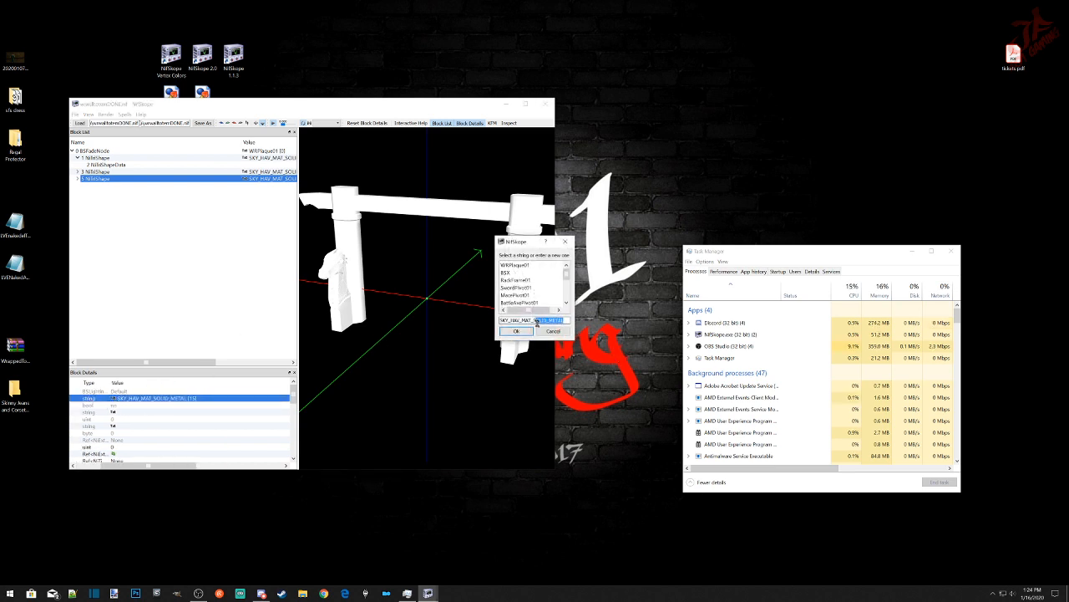
type("STON")
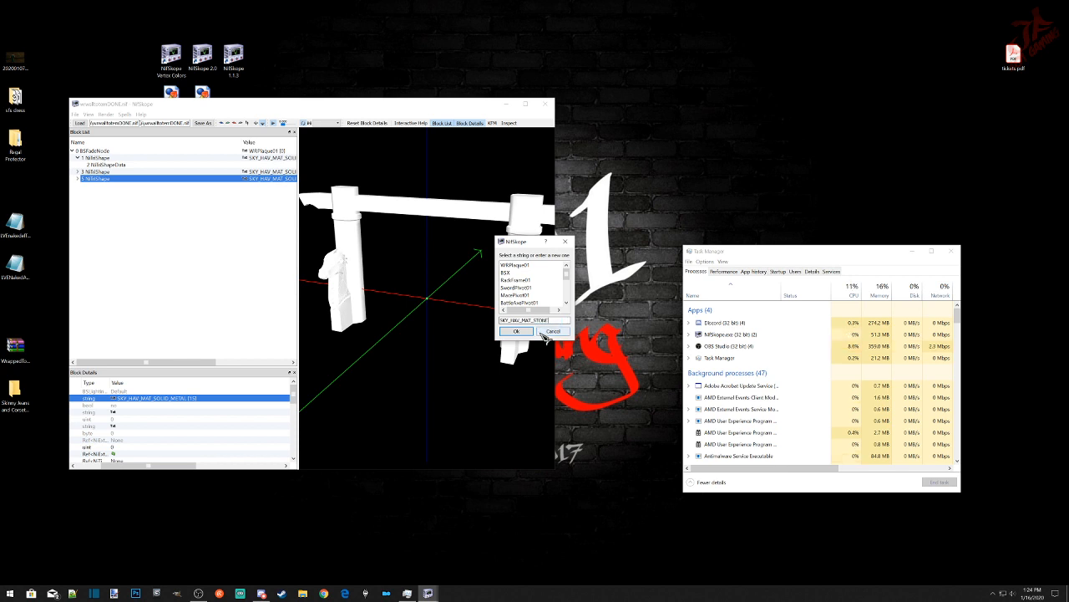
left_click(517, 331)
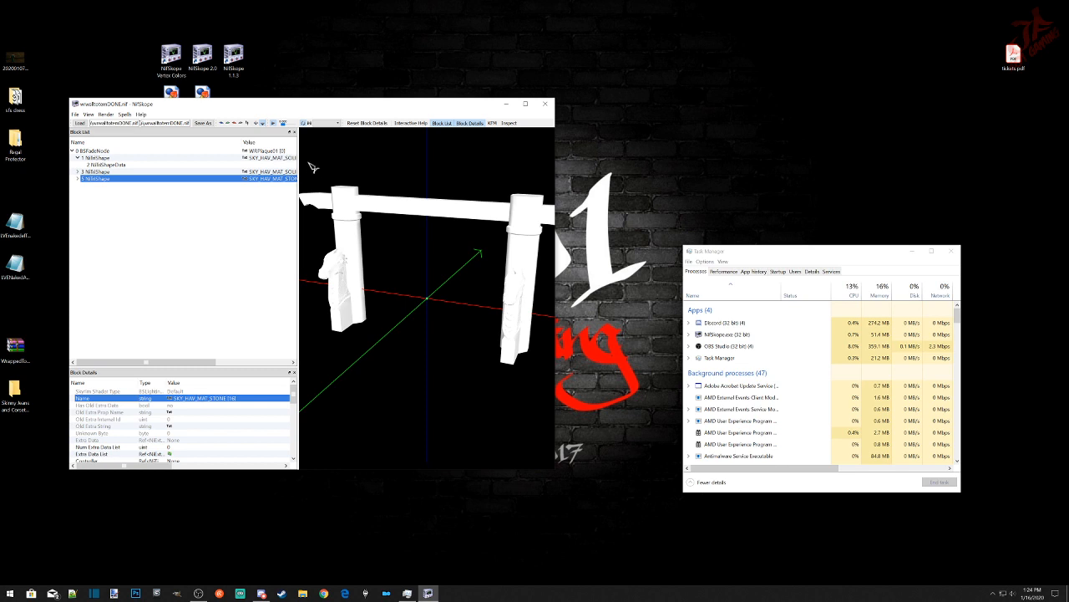
Step: Pick the crossbeam in the model and rename its NiTriShape to the existing string SKY_HAV_MAT_STONE
left_click(392, 209)
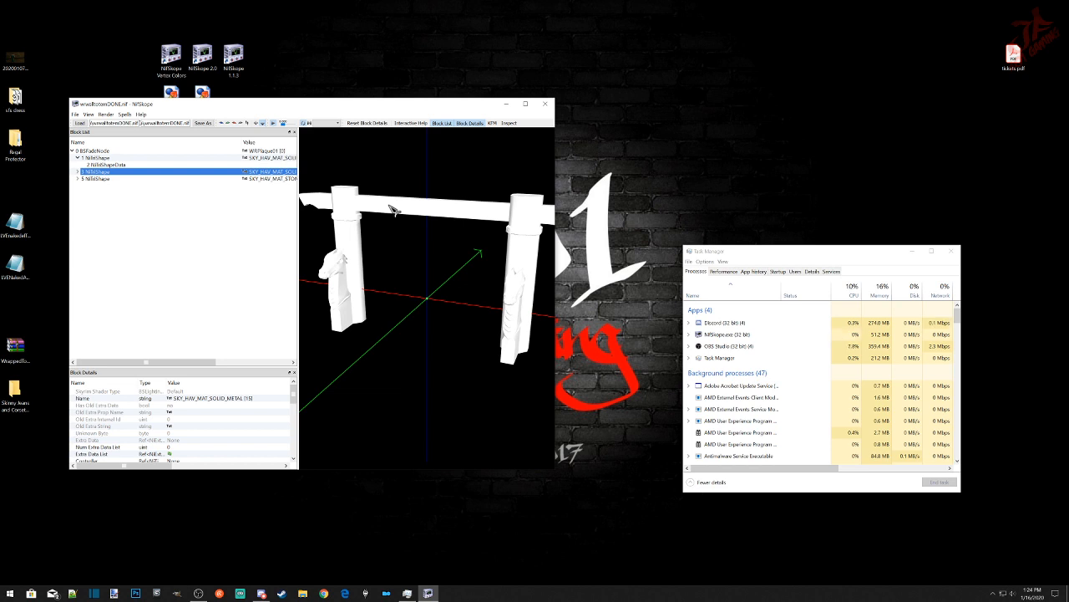
left_click_drag(184, 363, 239, 368)
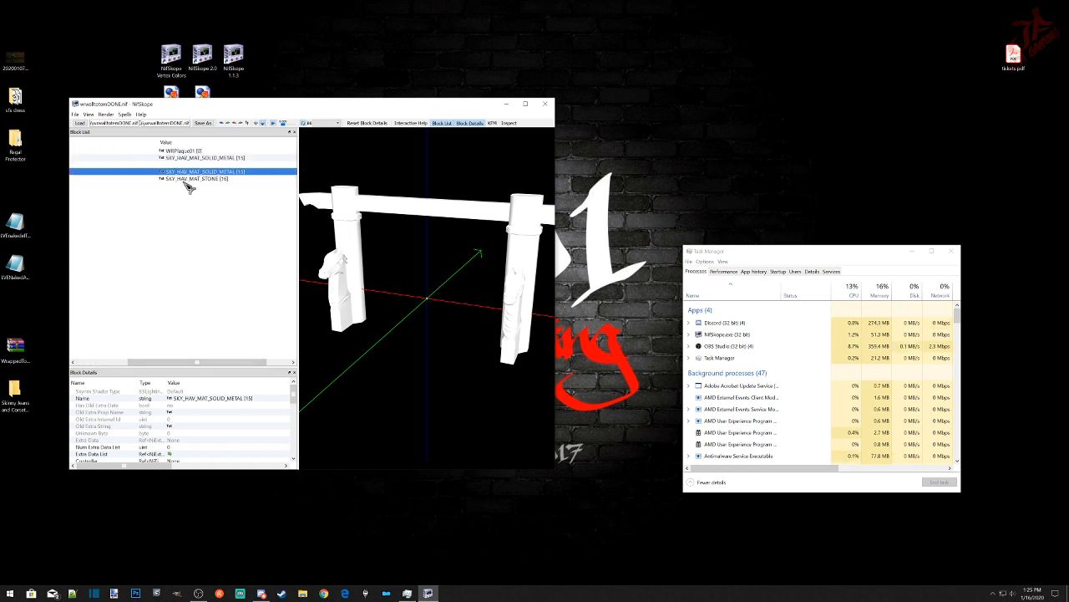
double_click(175, 404)
scroll(565, 279, "down", 3)
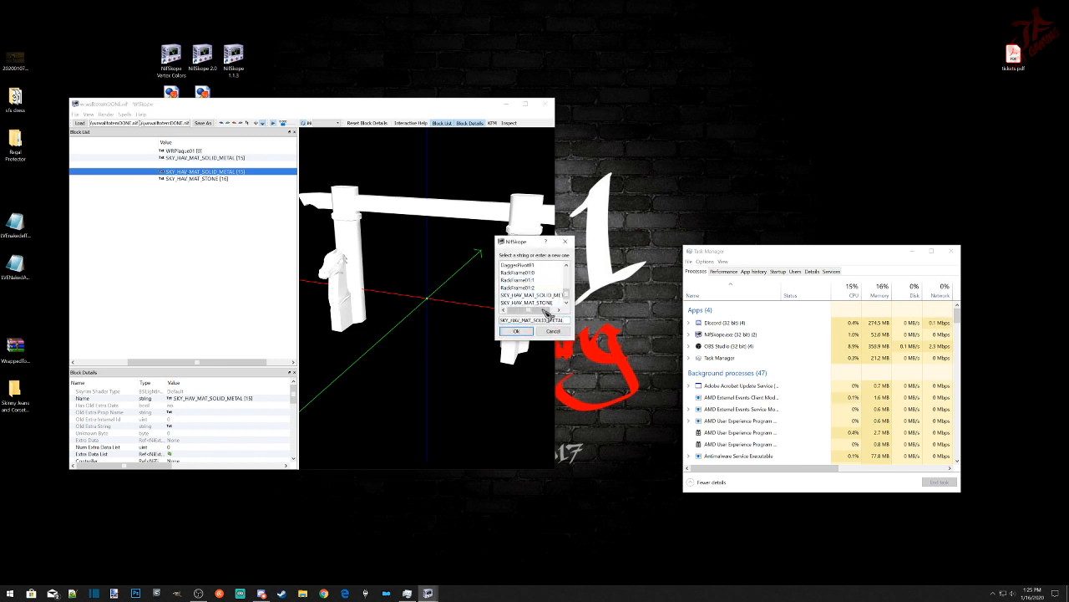
left_click(543, 305)
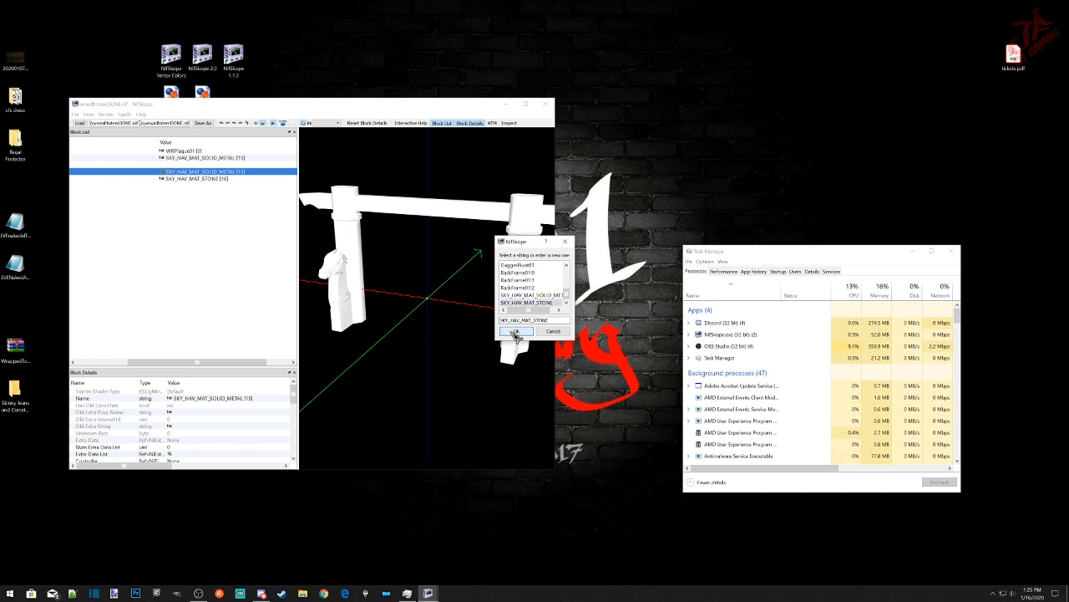
left_click(515, 331)
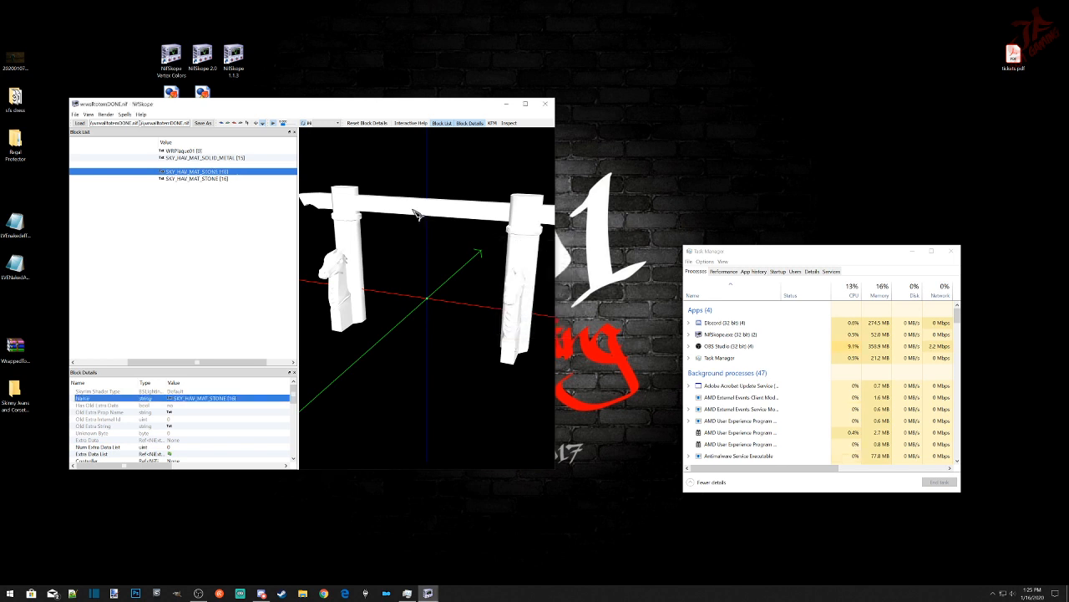
Step: Rename the first NiTriShape from the list to SKY_HAV_MAT_WOOD
left_click(198, 158)
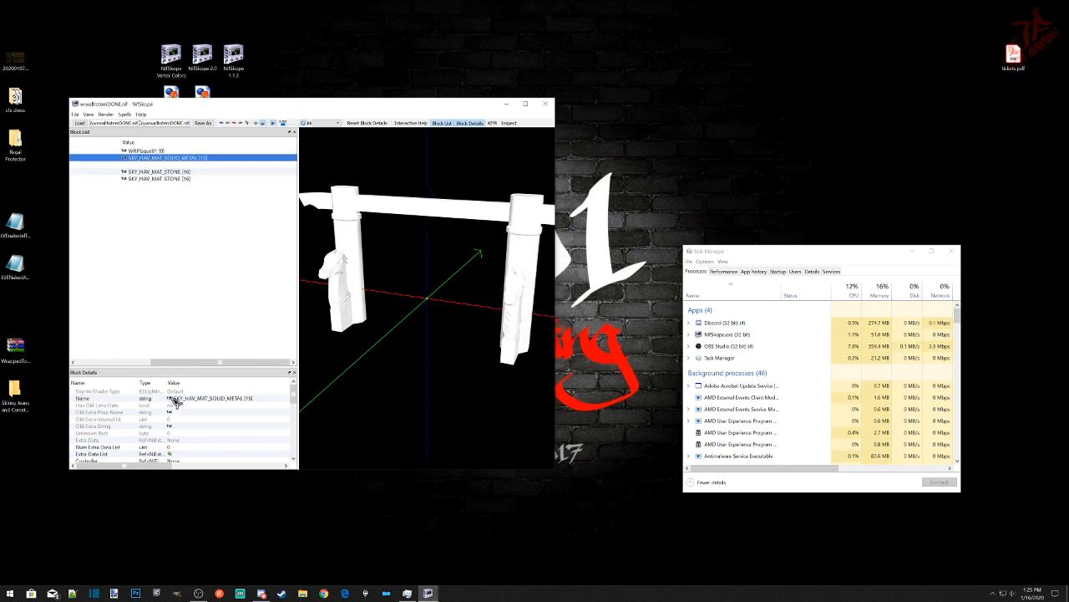
double_click(175, 402)
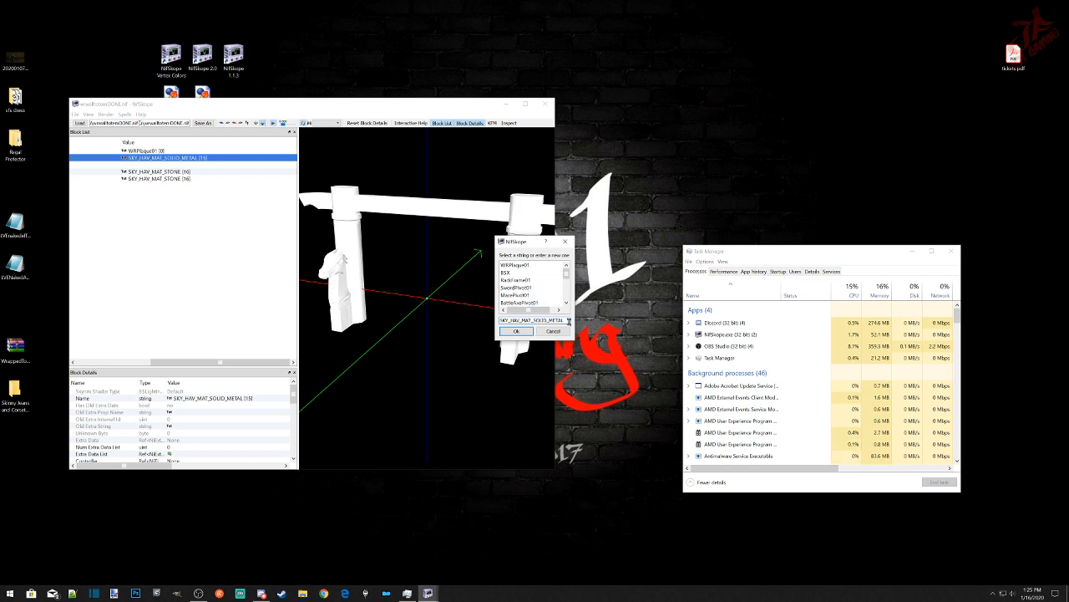
left_click_drag(565, 320, 534, 322)
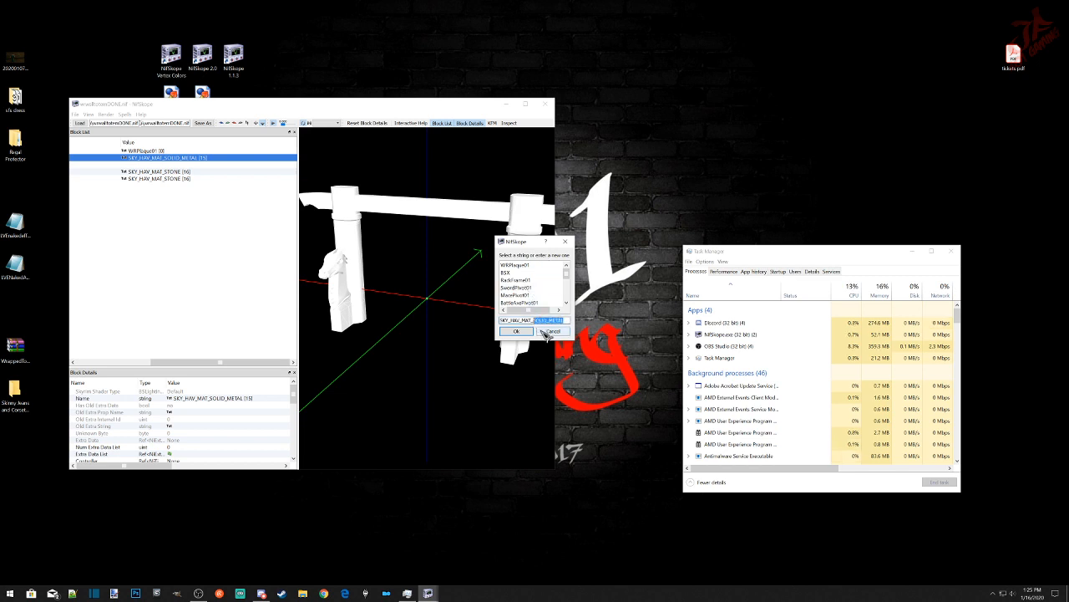
type("WOOD")
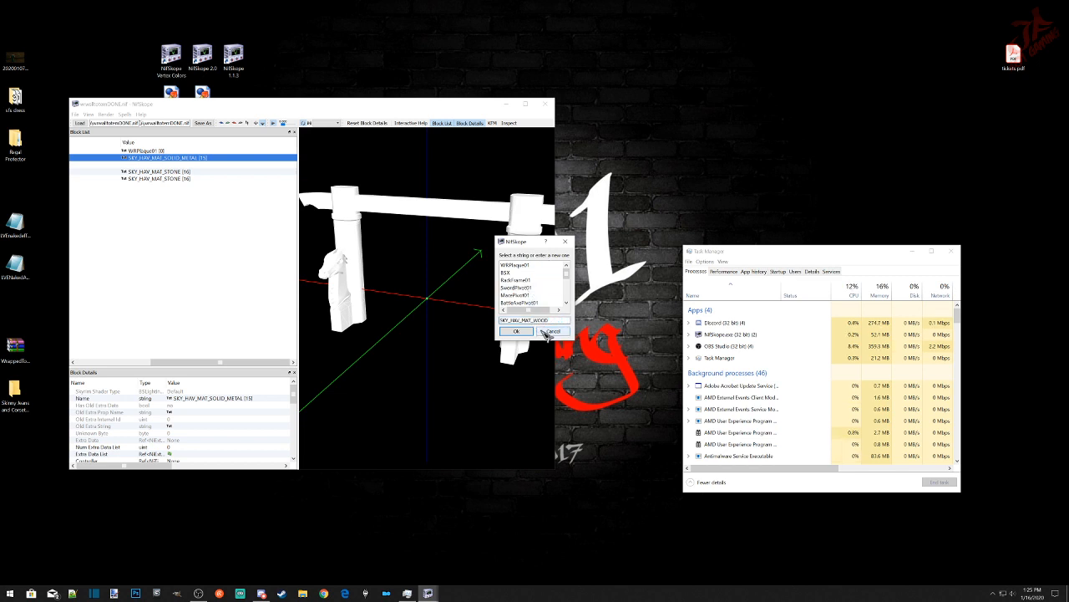
left_click(517, 331)
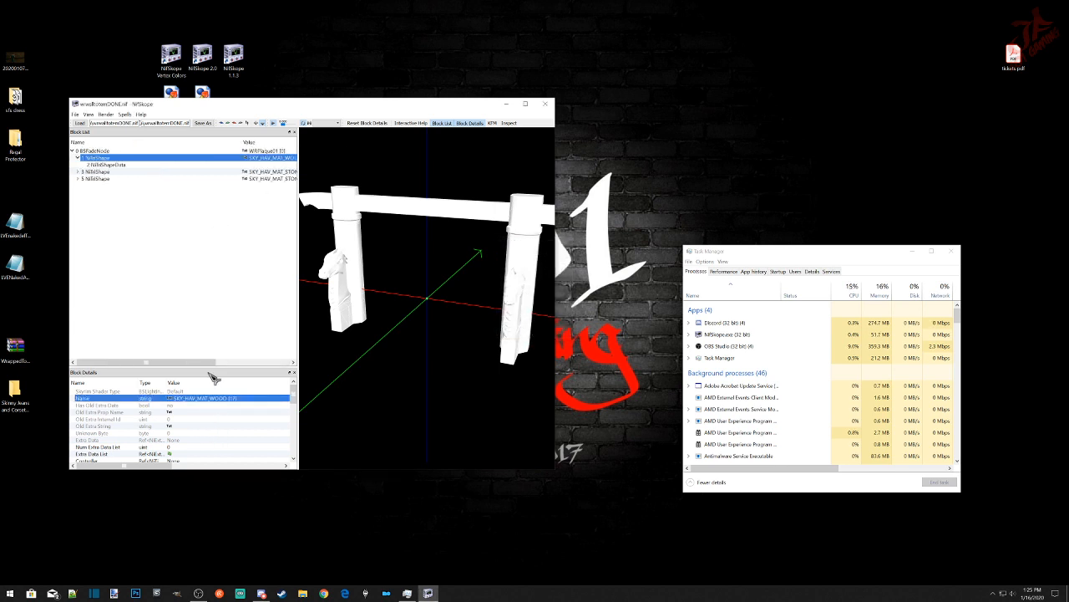
left_click_drag(210, 362, 177, 363)
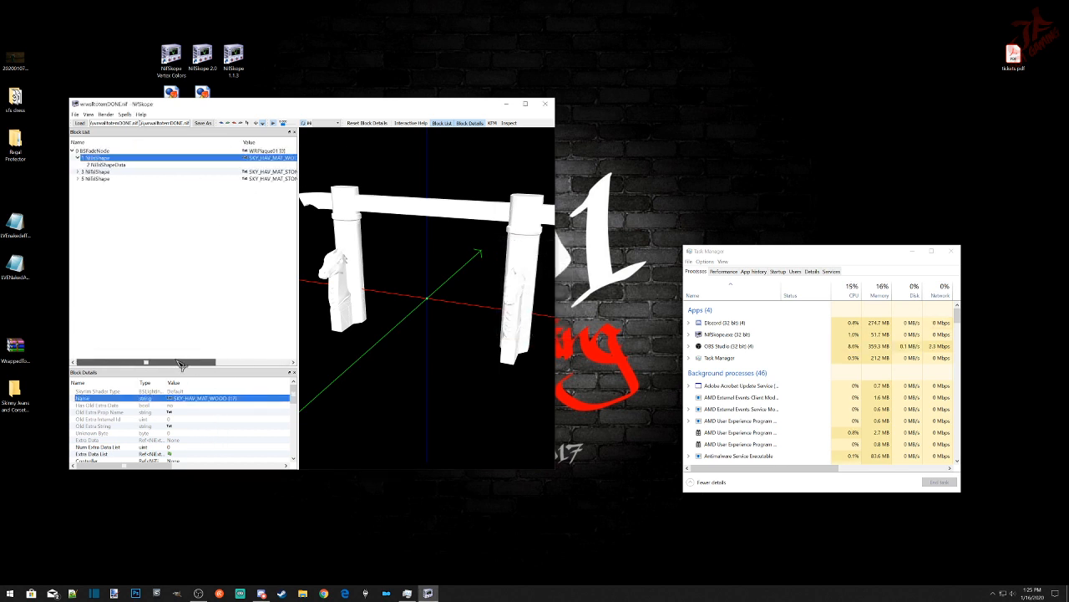
Step: Save the edited mesh on the Desktop as a new file named wrwalltotemDONECOPY.nif
left_click(75, 114)
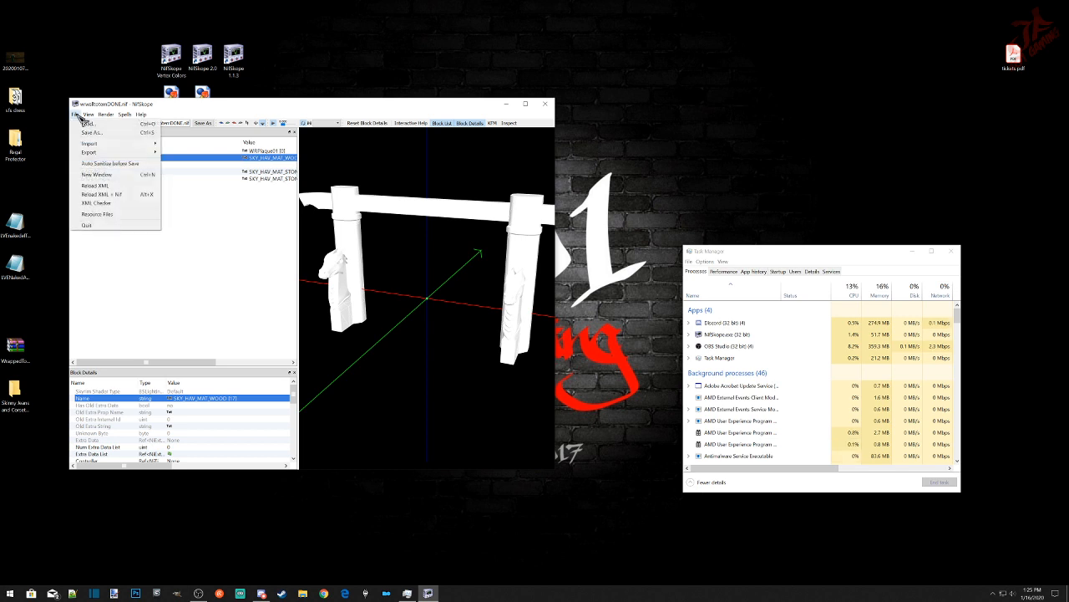
left_click(92, 132)
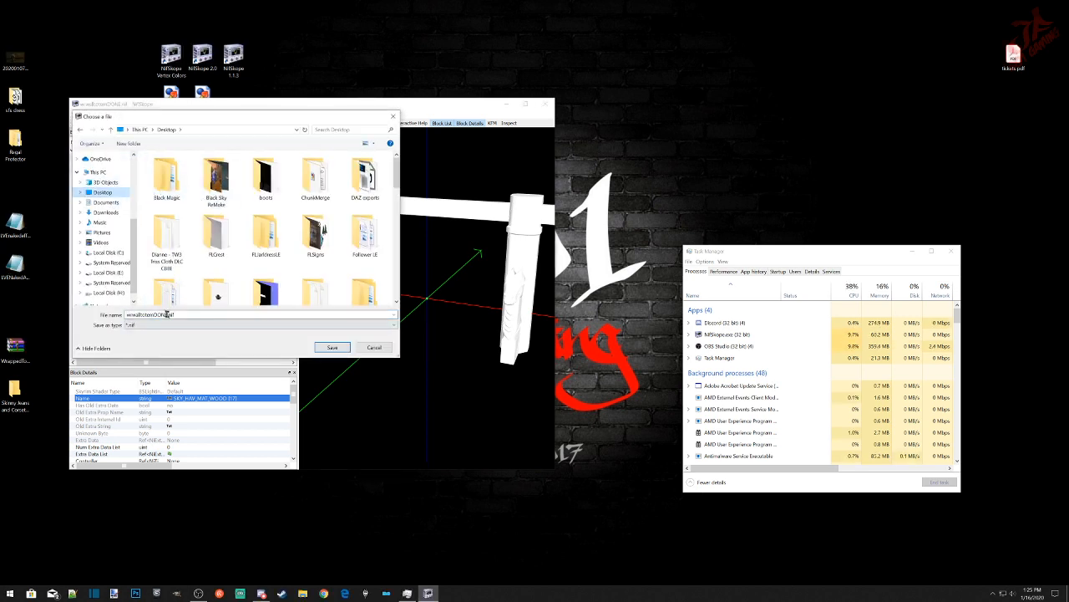
left_click(173, 316)
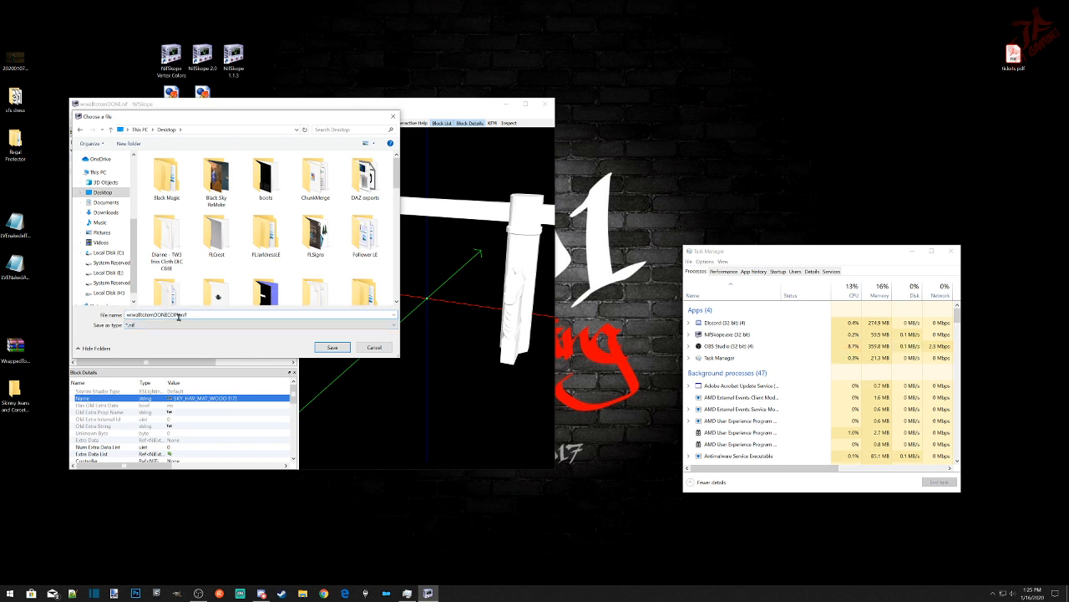
left_click(341, 347)
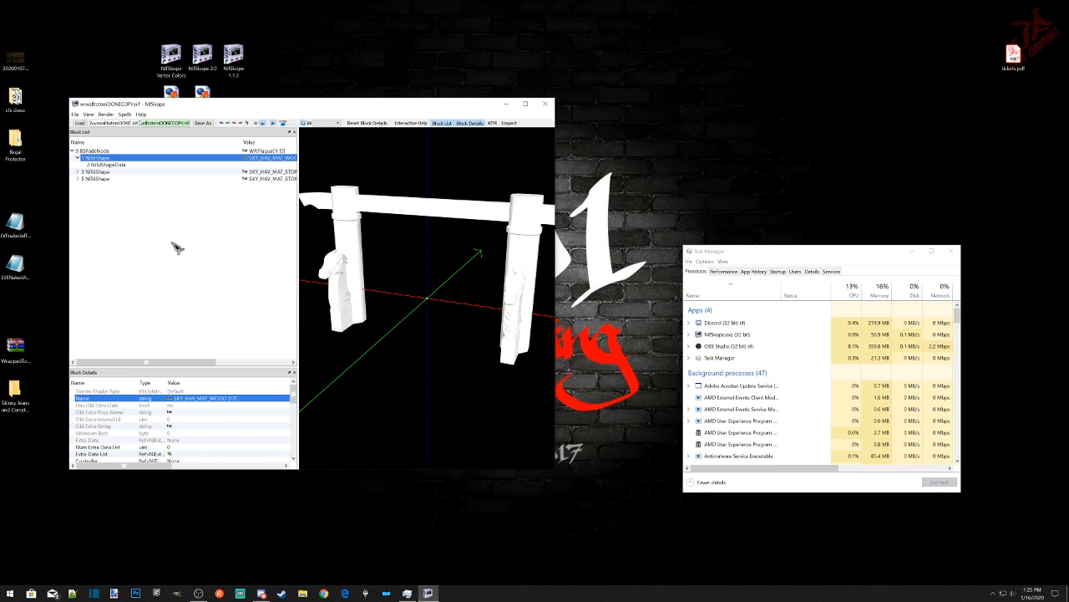
Step: Close NifSkope and place wrwalltotemDONE.nif and wrwalltotemDONECOPY.nif side by side on the desktop
left_click(544, 103)
left_click_drag(203, 102, 244, 230)
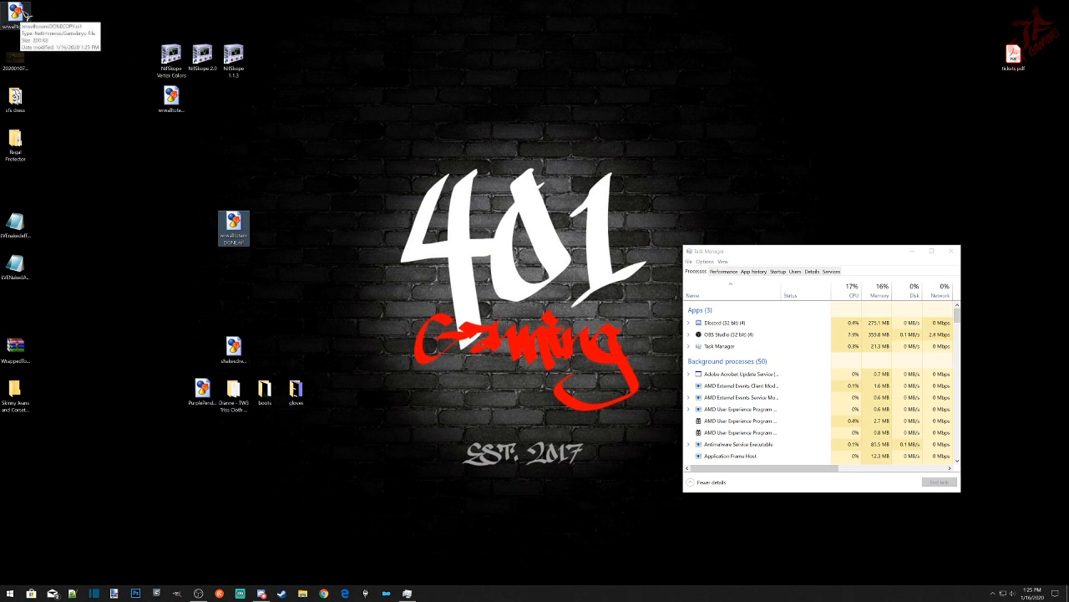
left_click_drag(19, 13, 270, 231)
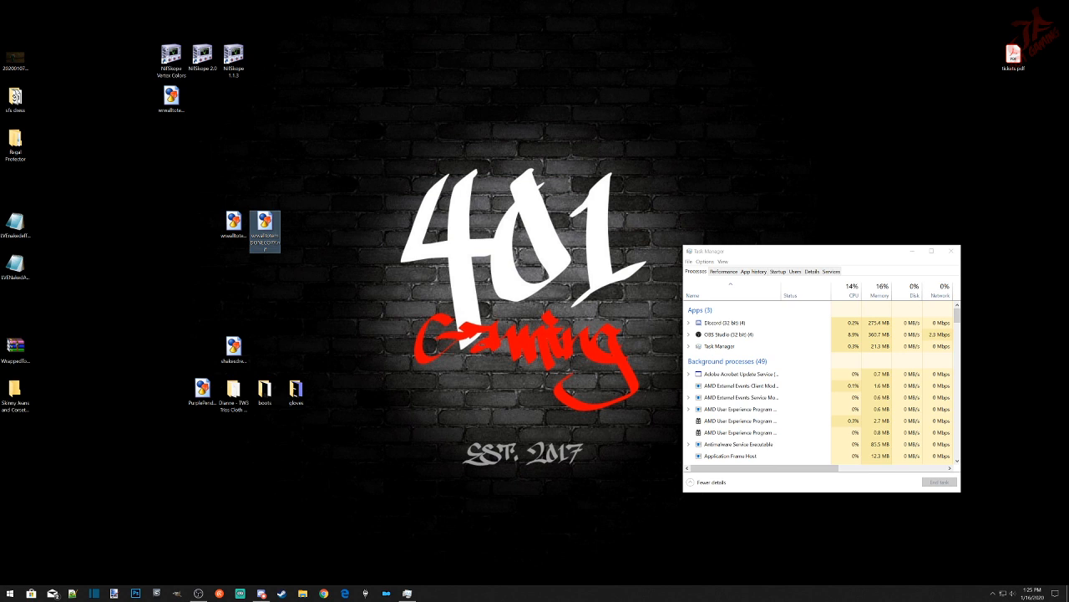
double_click(265, 226)
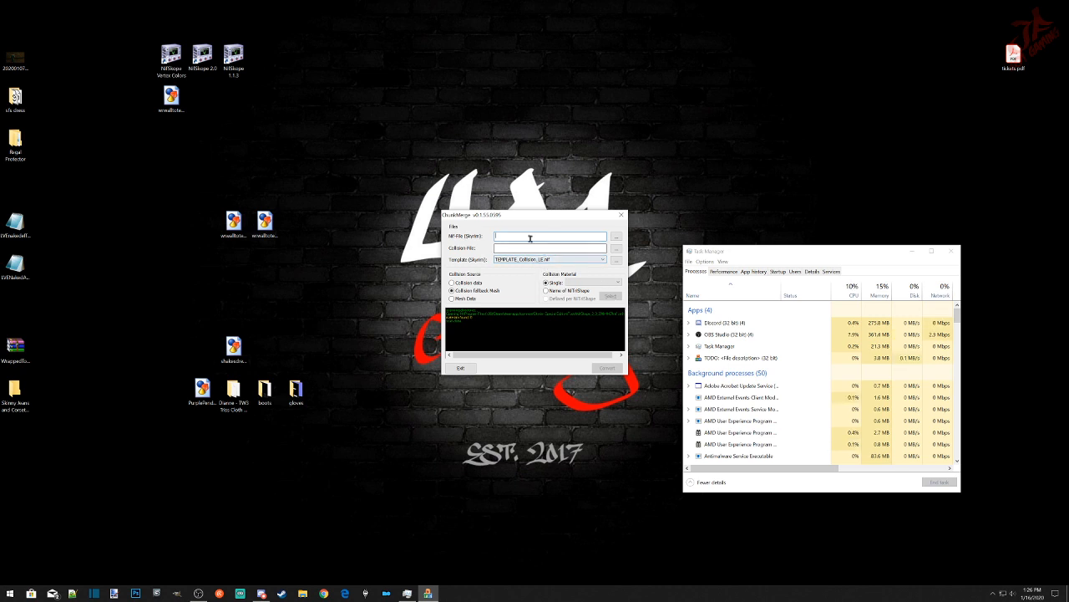
Step: In ChunkMerge, choose the template TEMPLATE_Collision_LE.nif and load wrwalltotemDONE.nif from the Desktop as the Skyrim NIF file
left_click(605, 261)
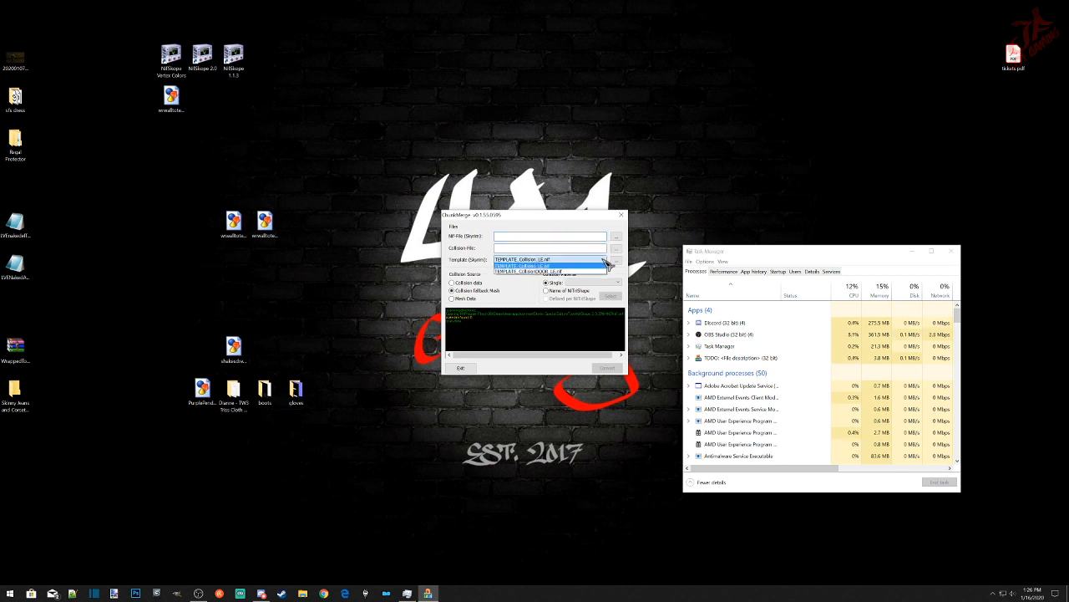
left_click(552, 266)
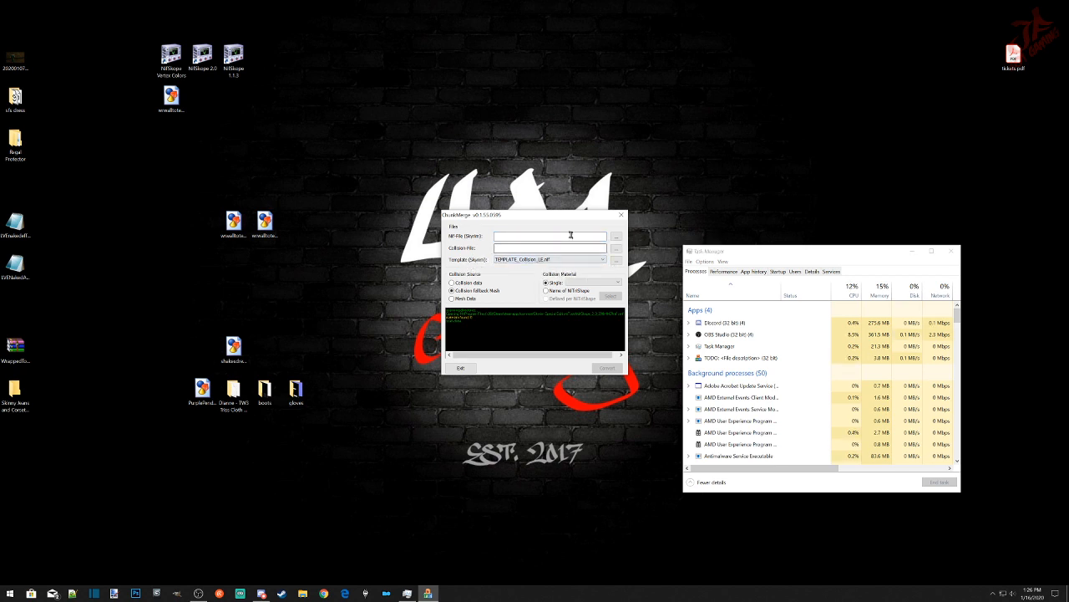
left_click(618, 238)
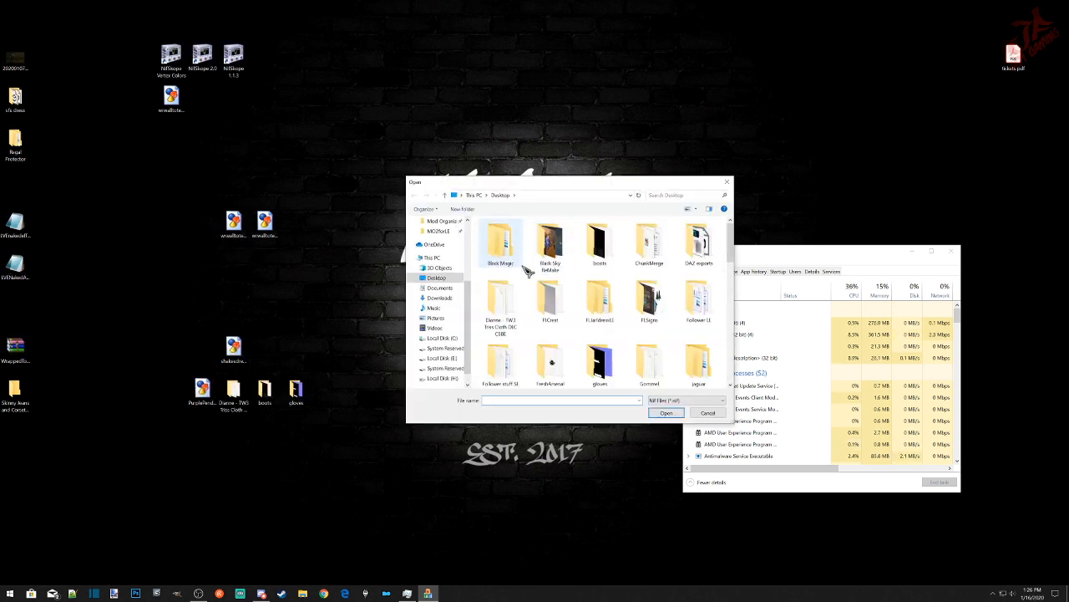
scroll(616, 316, "down", 10)
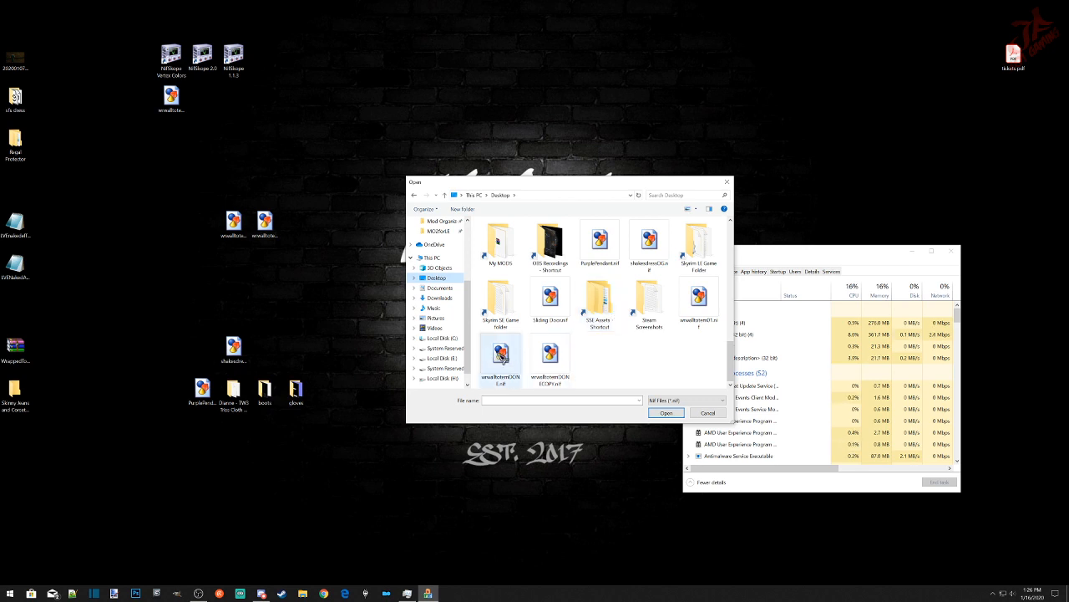
double_click(502, 352)
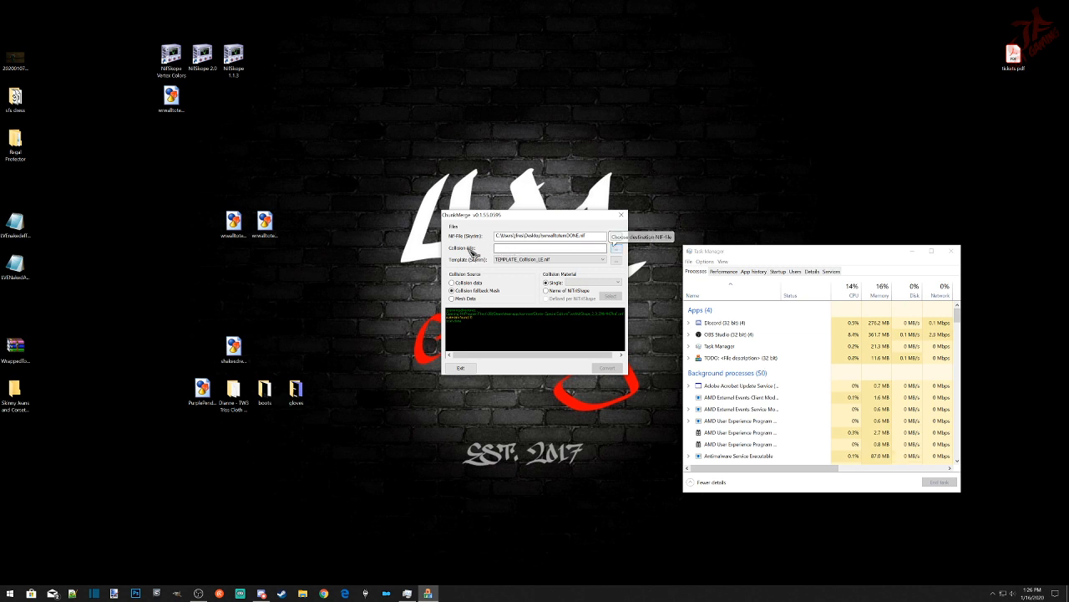
Step: Load wrwalltotemDONECOPY.nif from the Desktop as the collision file
left_click(265, 222)
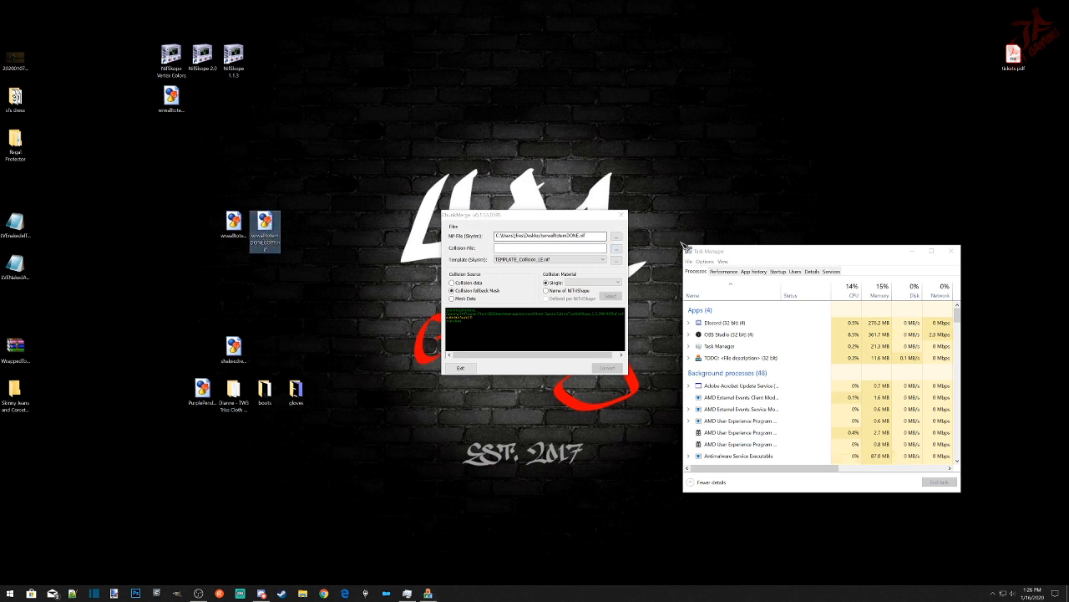
left_click(615, 248)
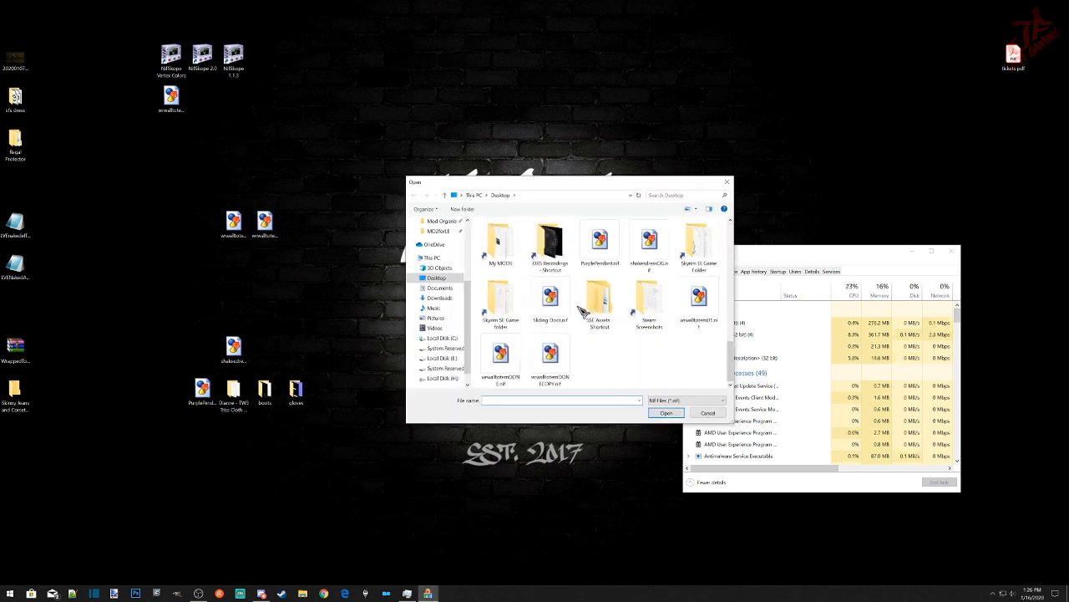
double_click(562, 358)
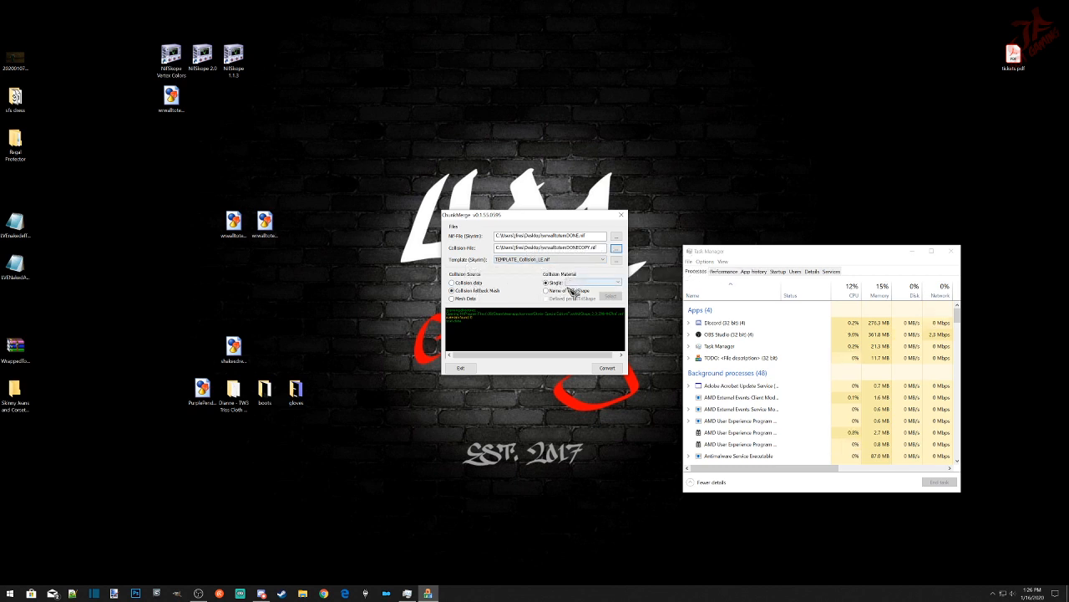
Step: Set the collision material to Name of NiTriShape and the collision source to Collision fallback Mesh, and run the conversion
left_click(569, 291)
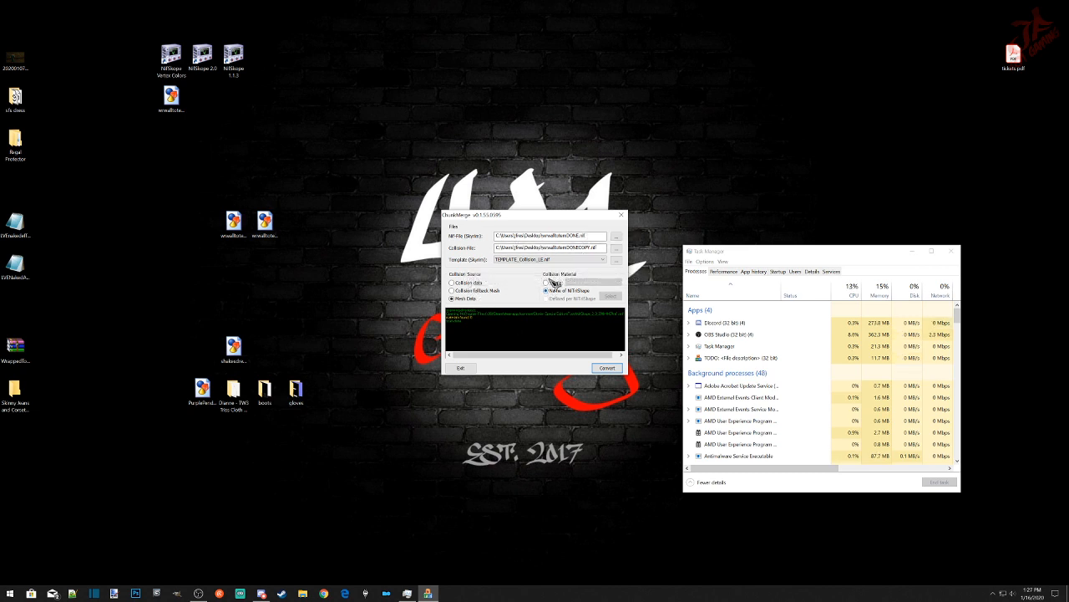
left_click(483, 292)
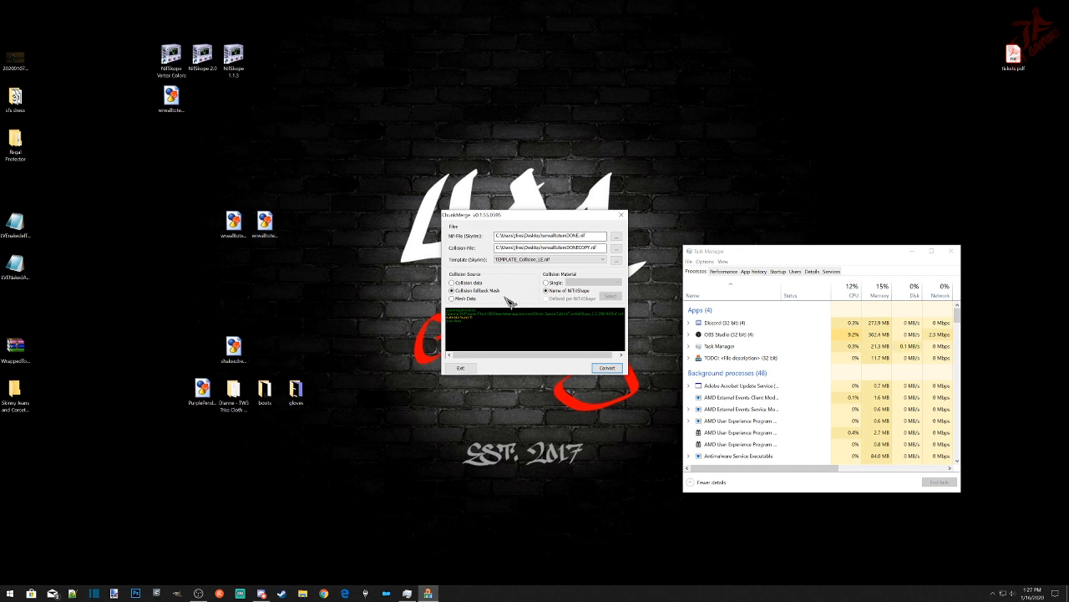
left_click(547, 283)
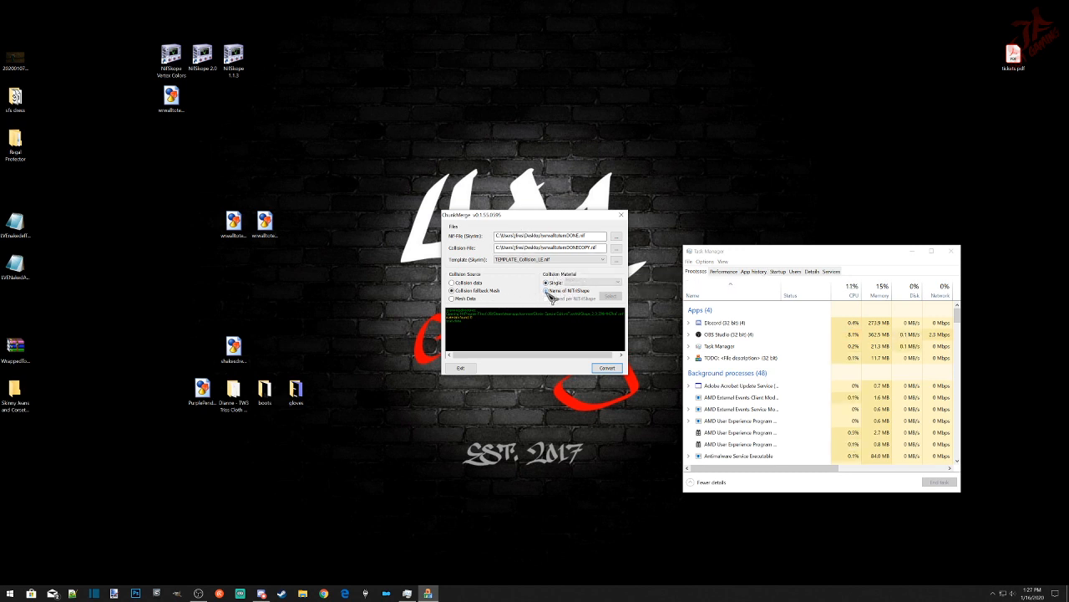
left_click(549, 290)
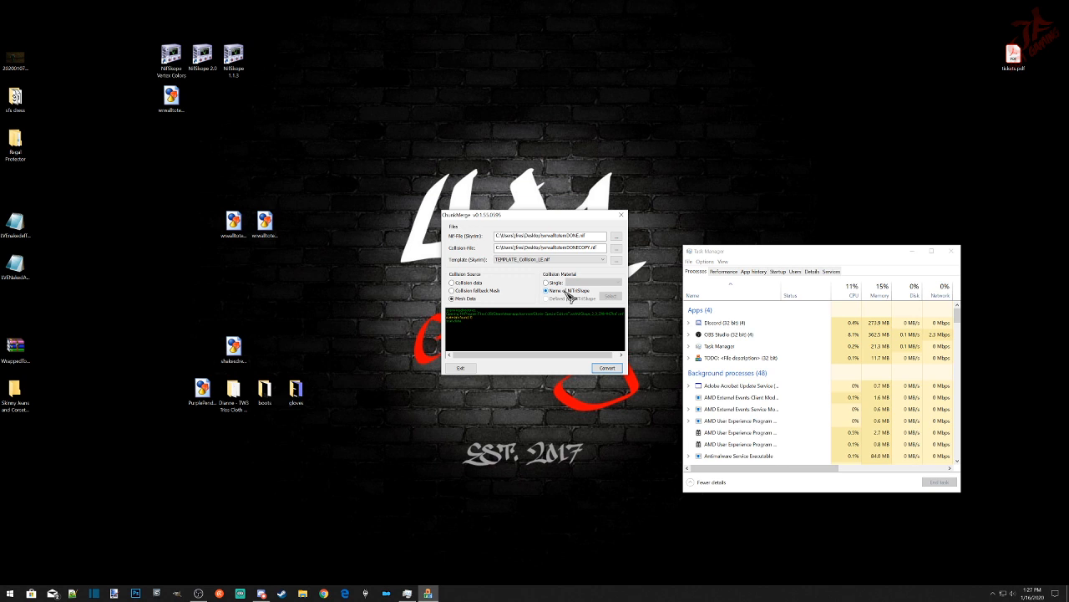
left_click(459, 291)
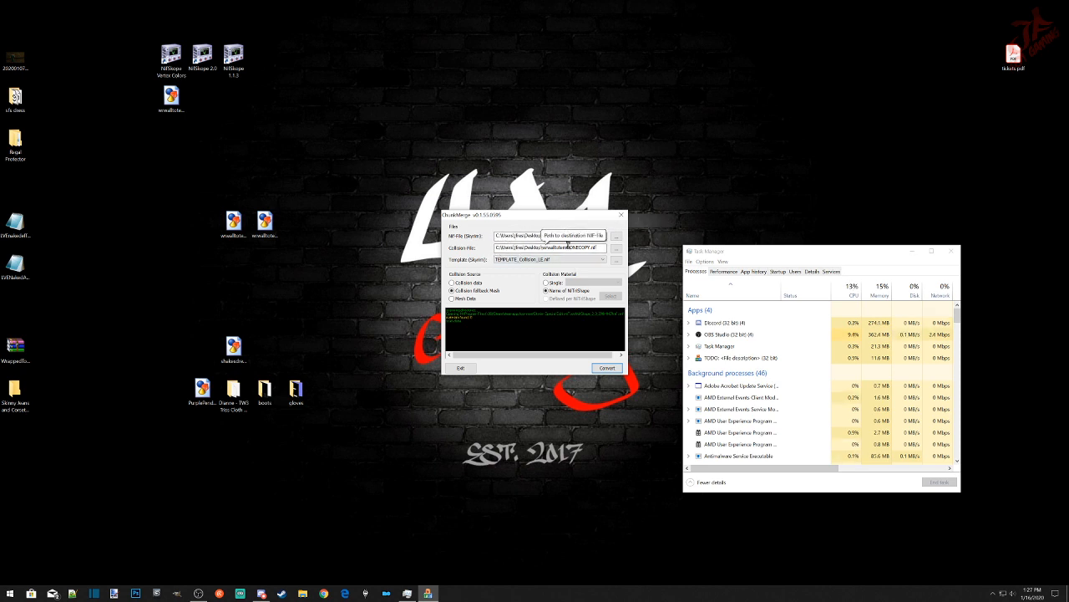
left_click(617, 369)
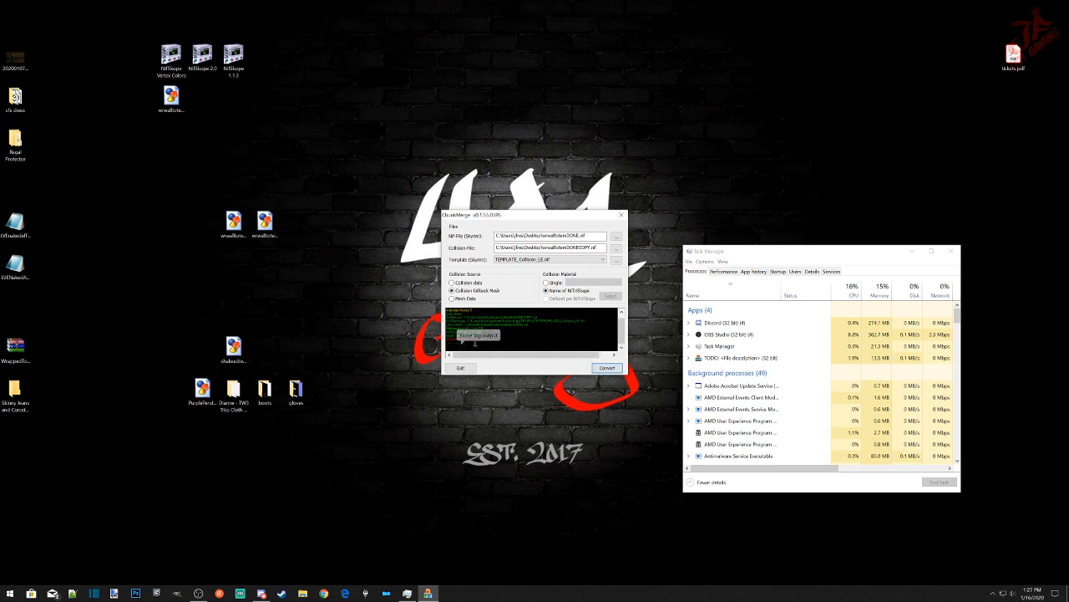
Step: Exit ChunkMerge and open the converted wrwalltotemDONE.nif in NifSkope
left_click(462, 369)
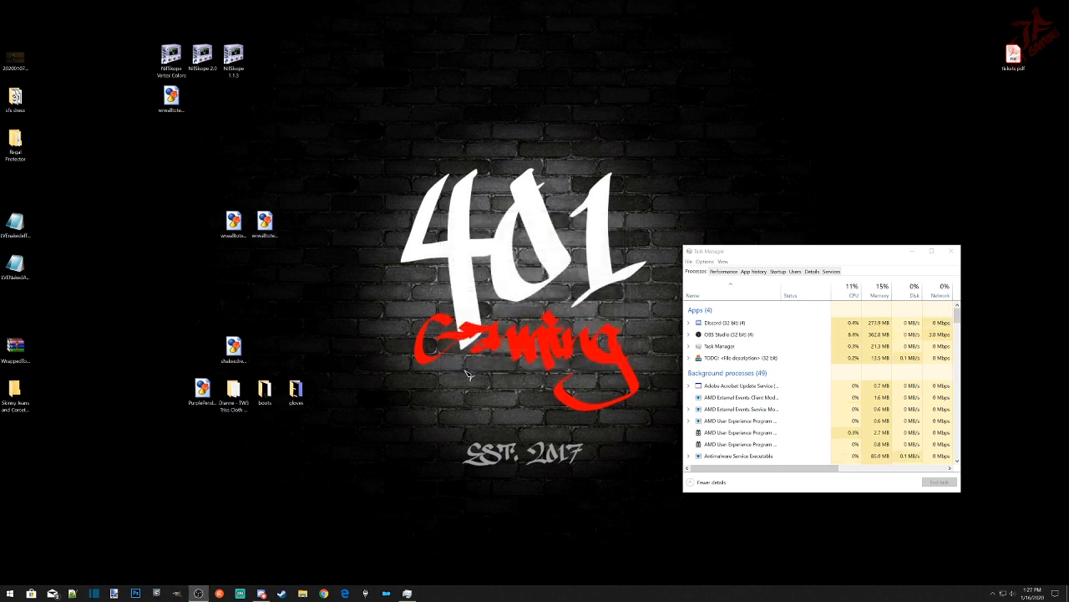
left_click(268, 237)
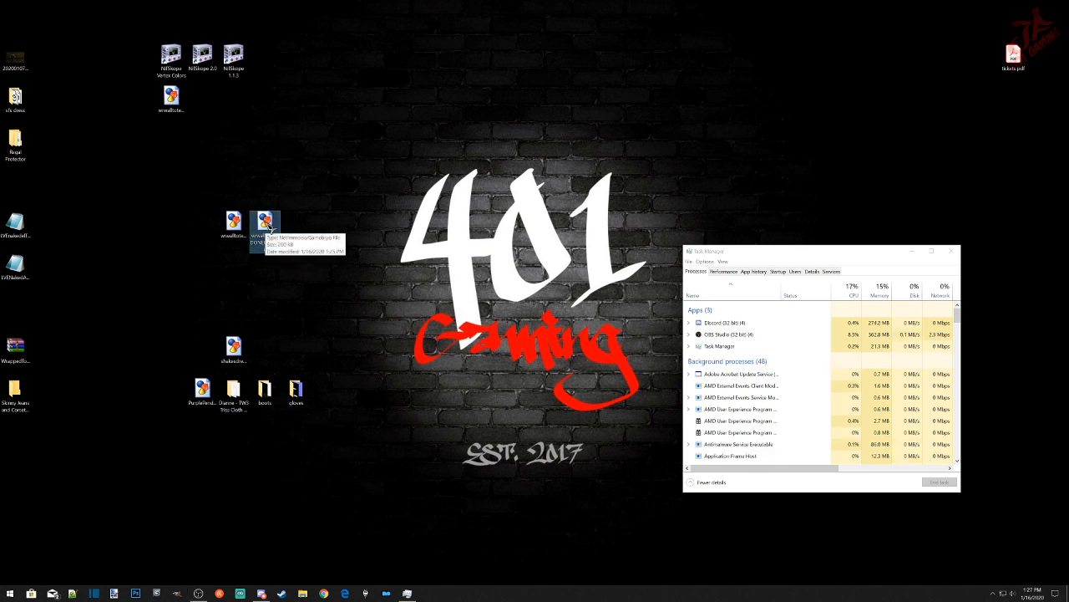
left_click(237, 224)
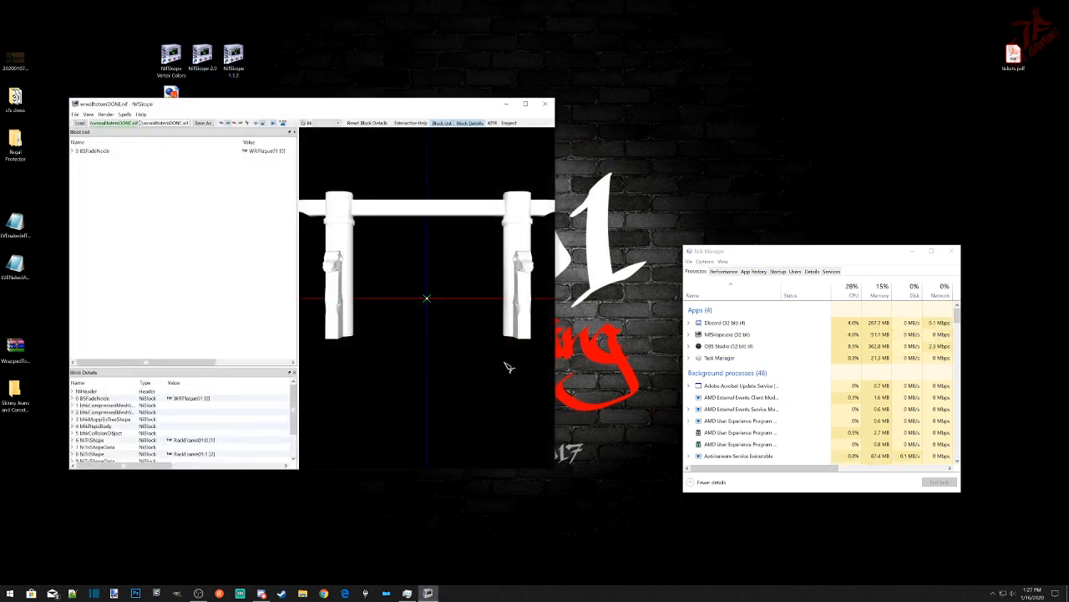
Step: Maximize the window, widen the block list, and expand the BSFadeNode's collision branch down to bhkCompressedMeshShapeData, selecting that block
key("super+Up")
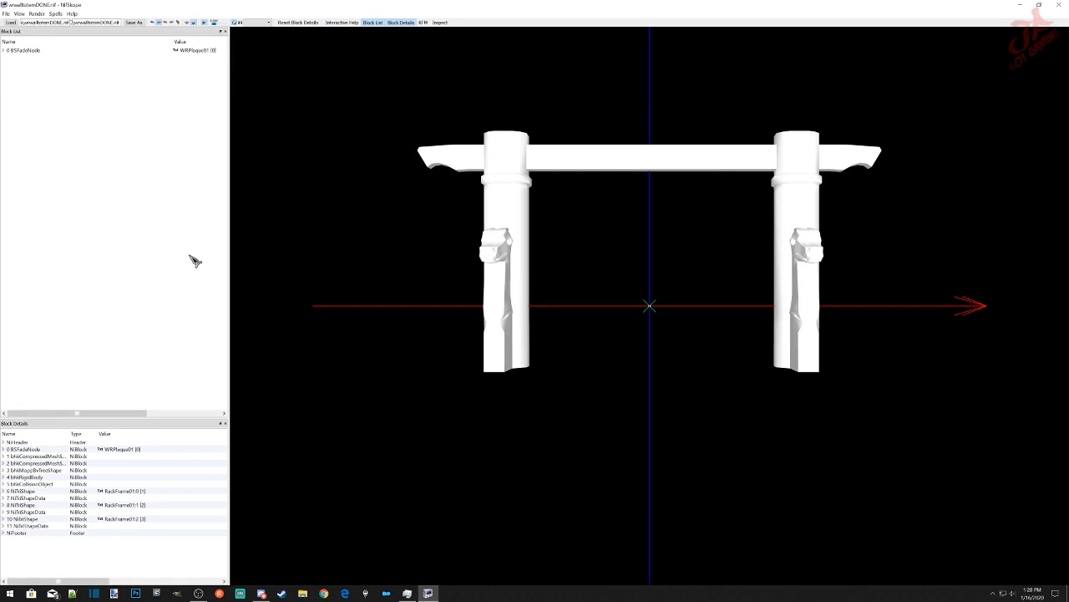
left_click_drag(228, 251, 293, 255)
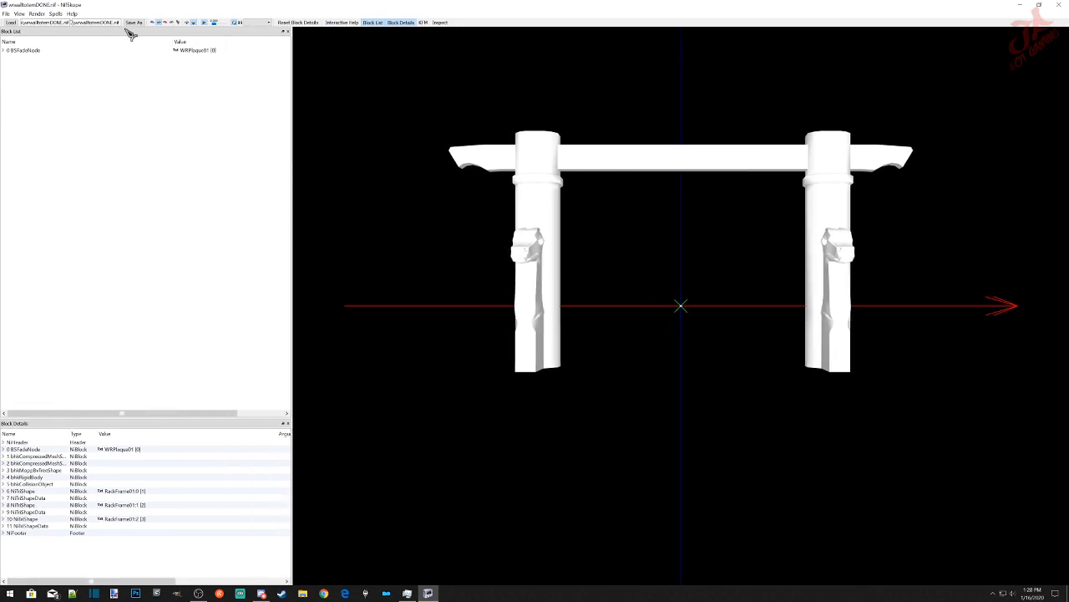
left_click(4, 50)
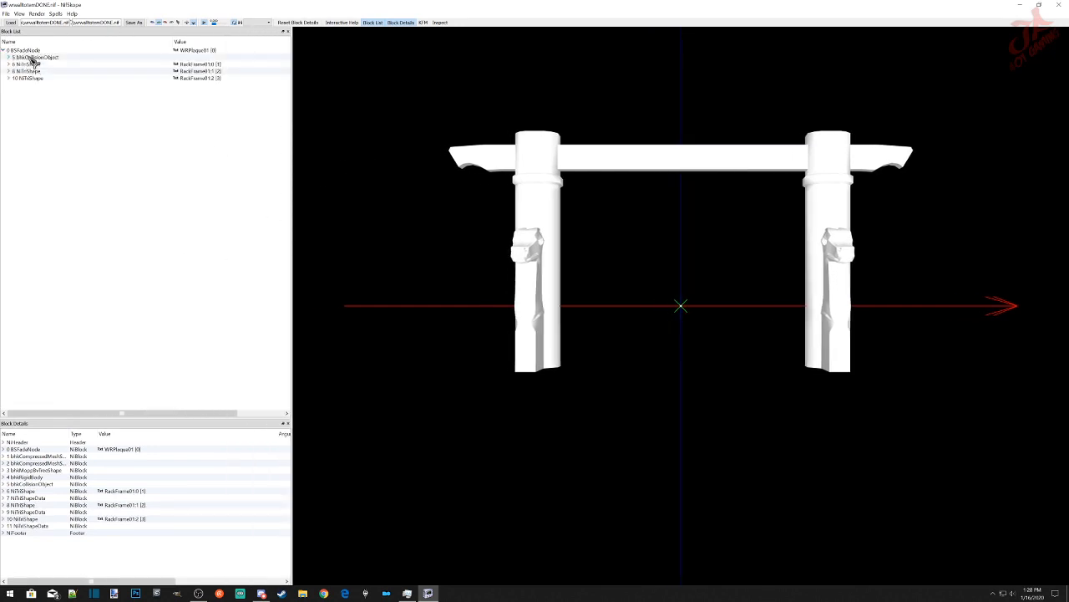
left_click(29, 57)
left_click(8, 58)
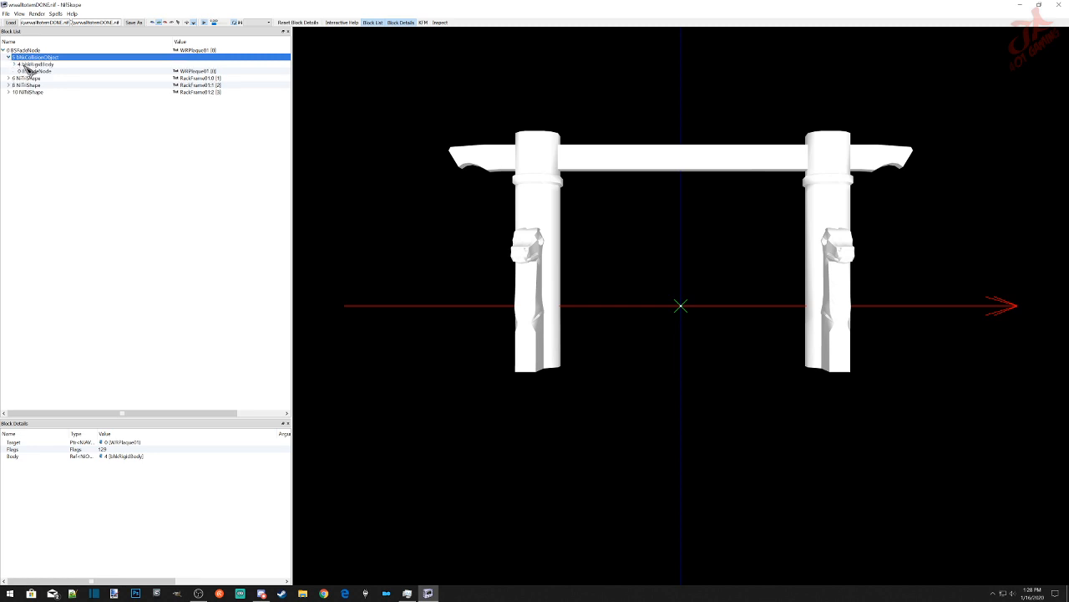
left_click(14, 64)
left_click(20, 71)
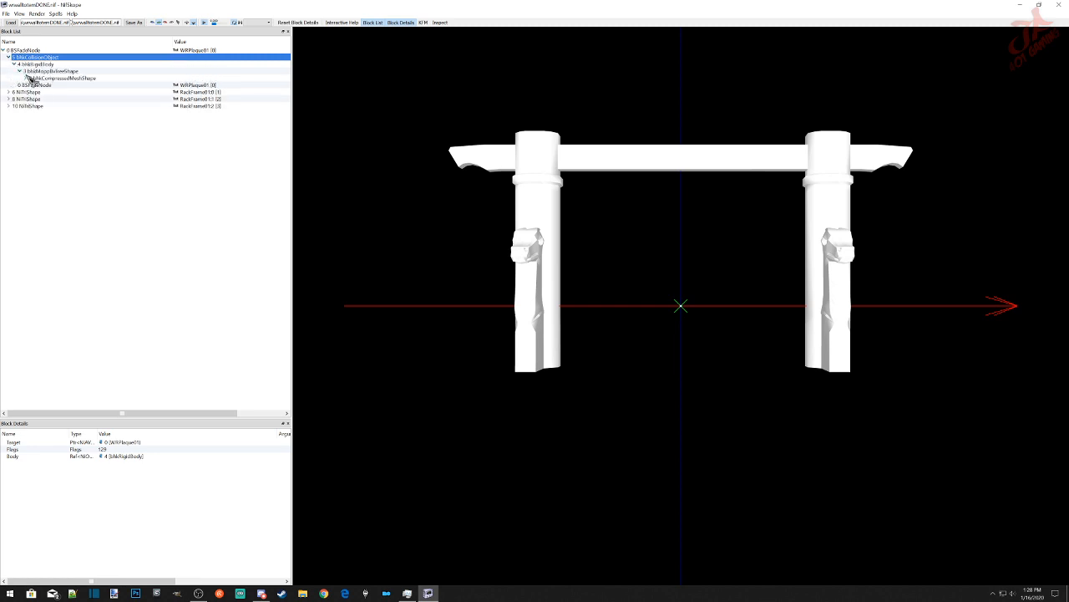
left_click(25, 78)
left_click(45, 86)
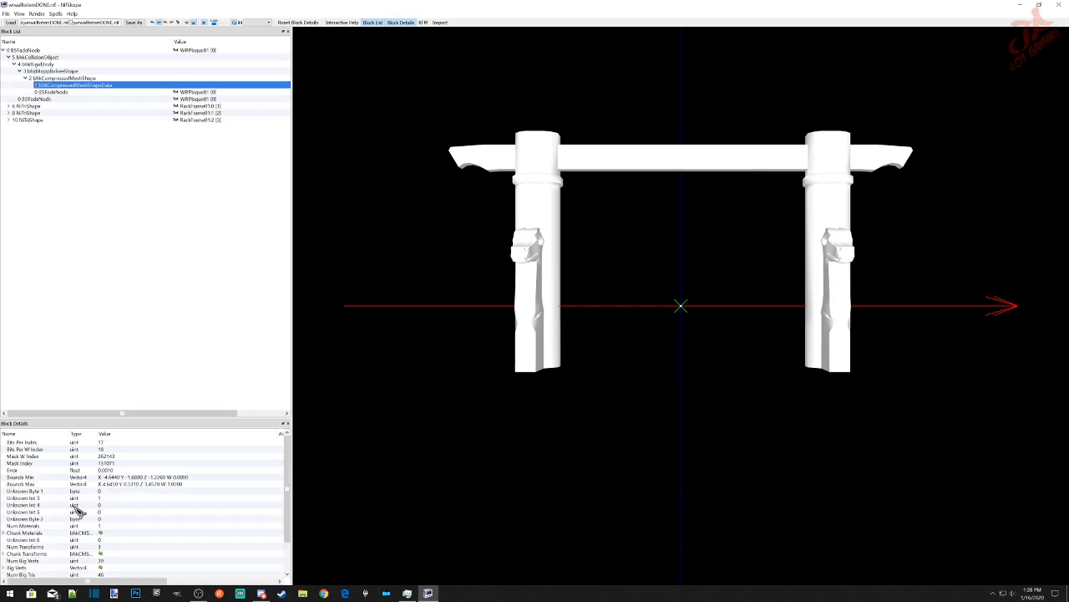
Step: Expand the block's Chunk Materials and set the Skyrim Material to SKY_HAV_MAT_STONE
left_click(3, 532)
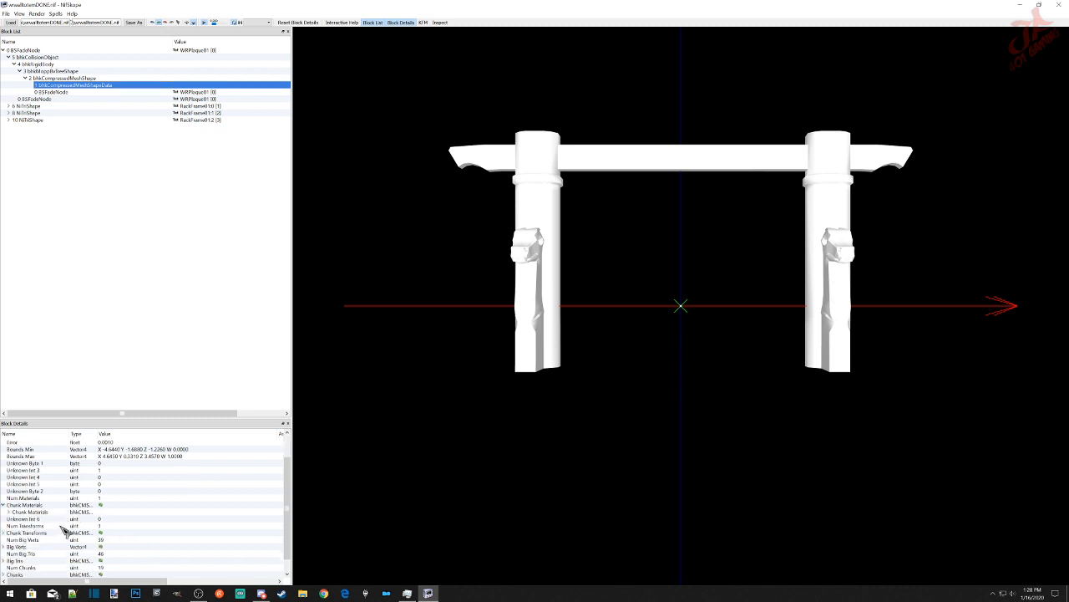
left_click(8, 511)
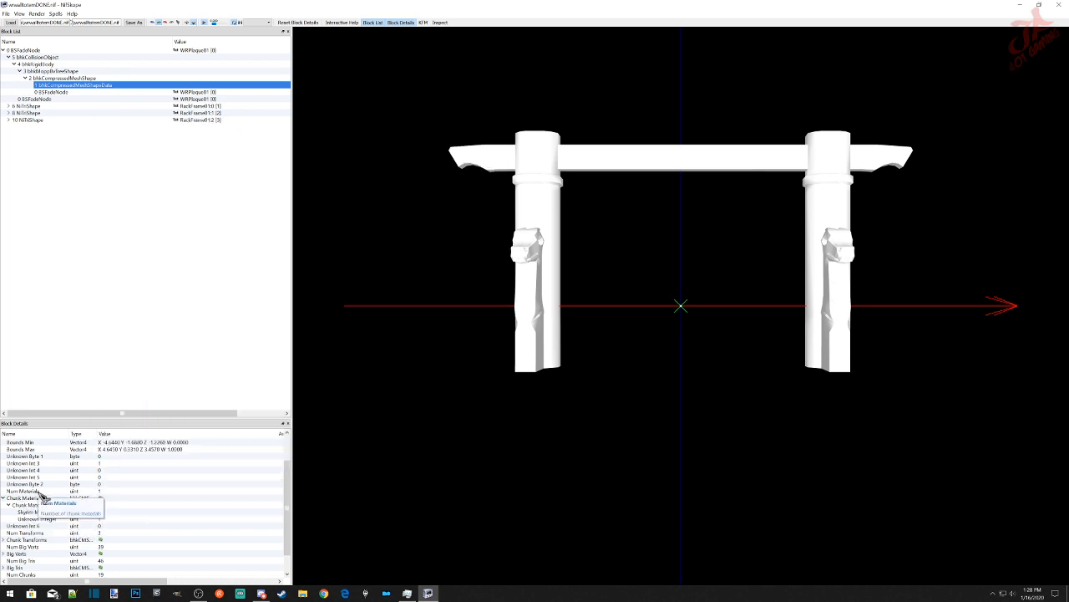
double_click(107, 513)
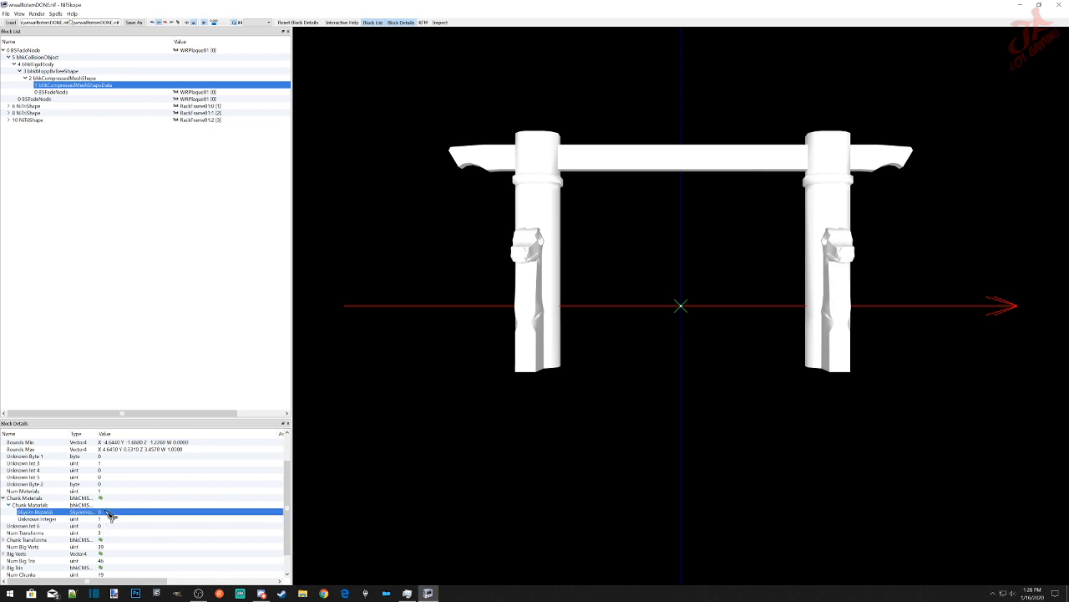
left_click(283, 512)
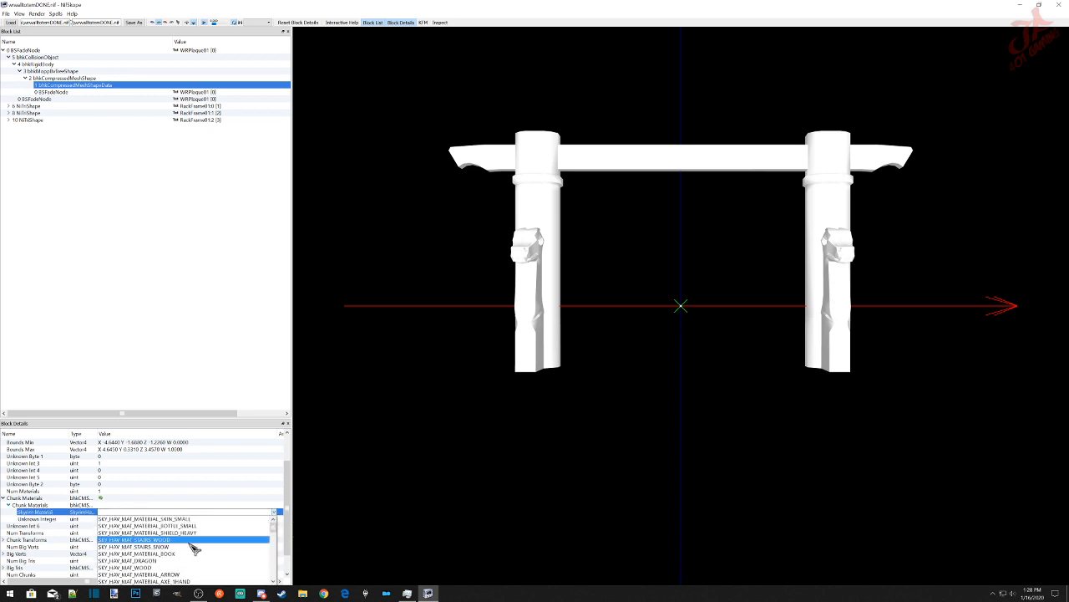
scroll(155, 564, "down", 1)
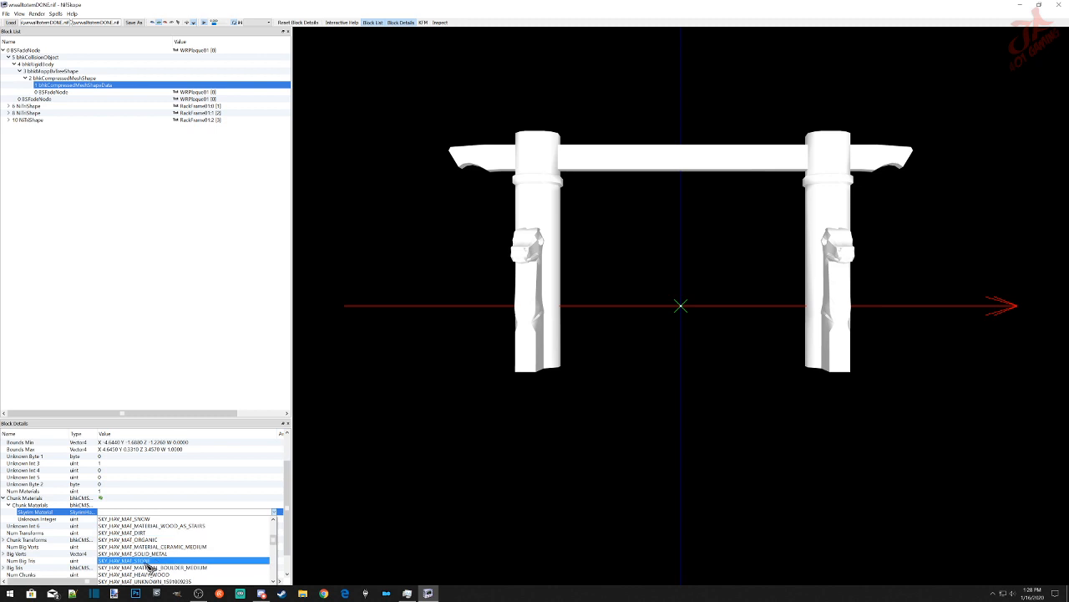
left_click(149, 566)
left_click(142, 507)
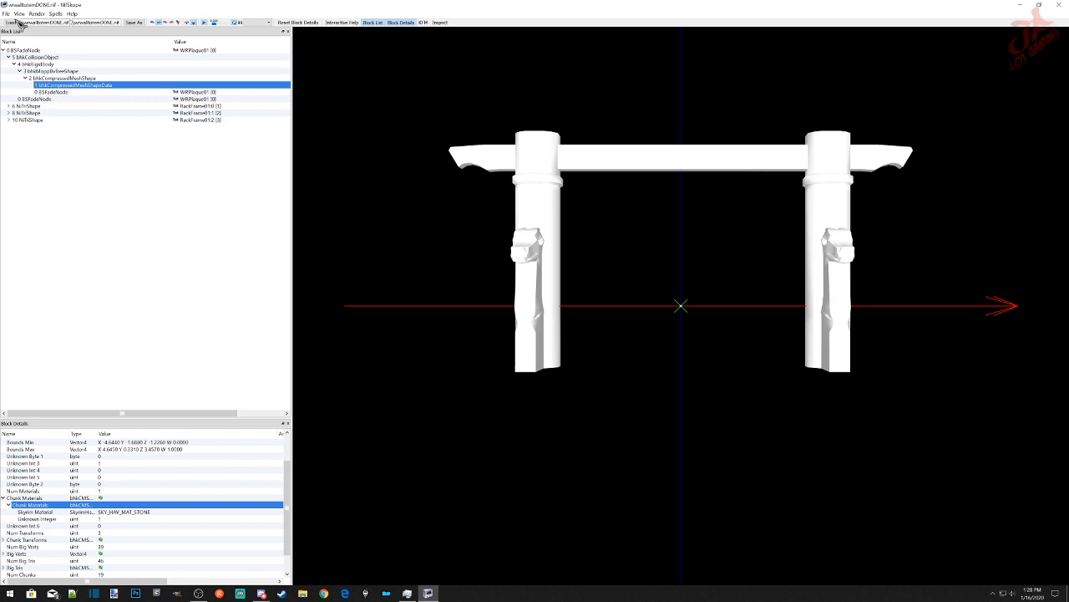
left_click(30, 51)
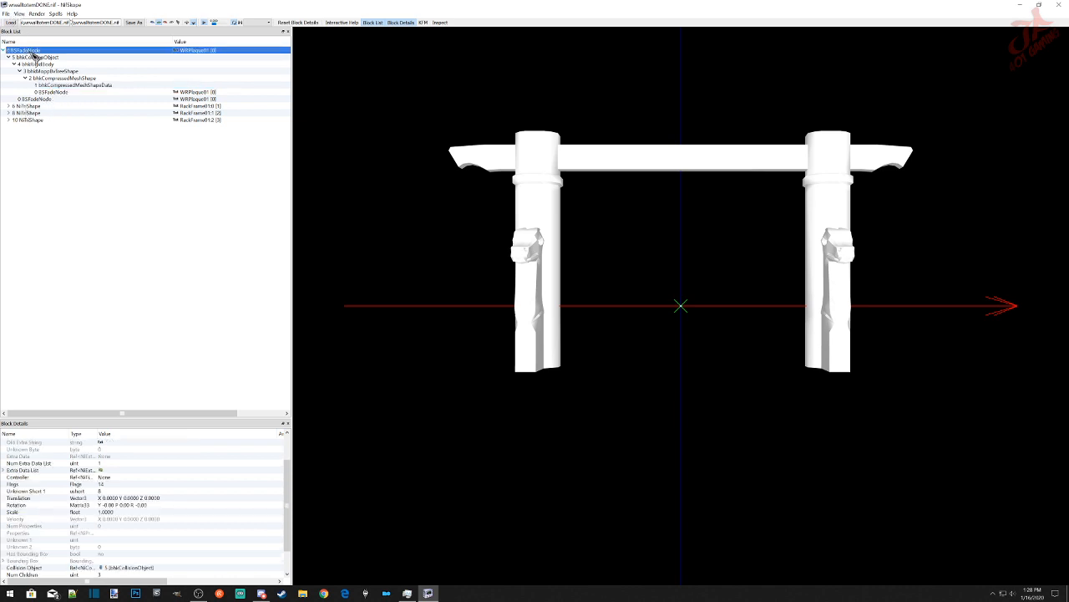
right_click(29, 39)
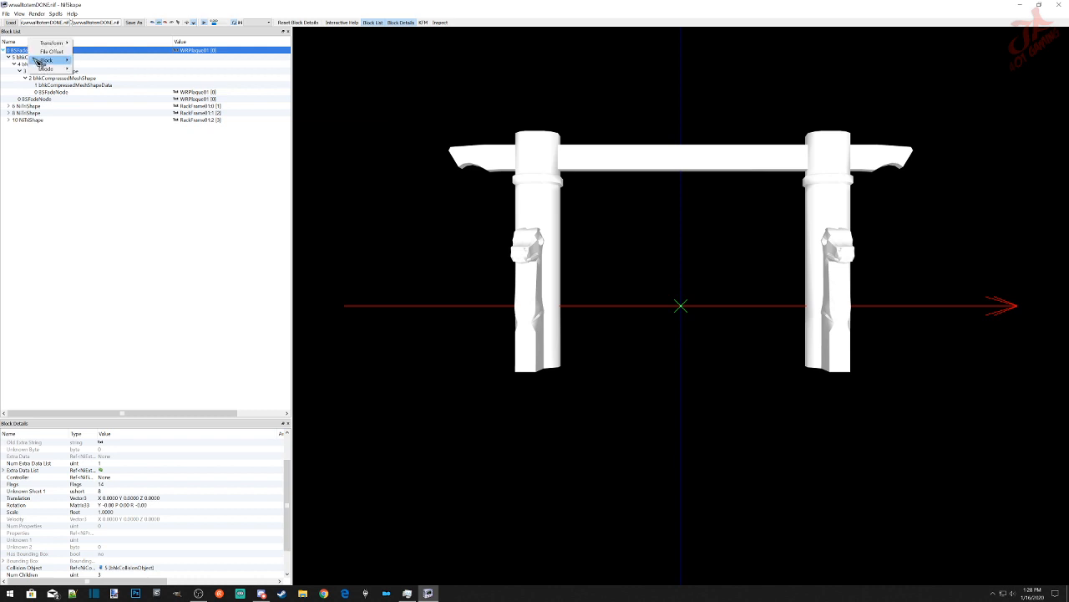
mouse_move(60, 69)
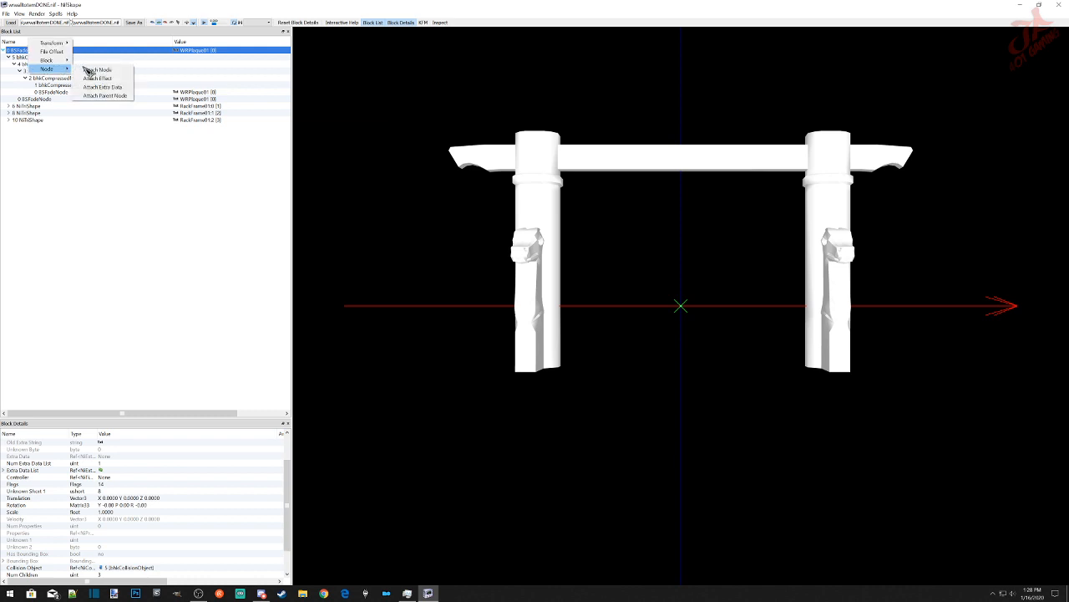
left_click(100, 87)
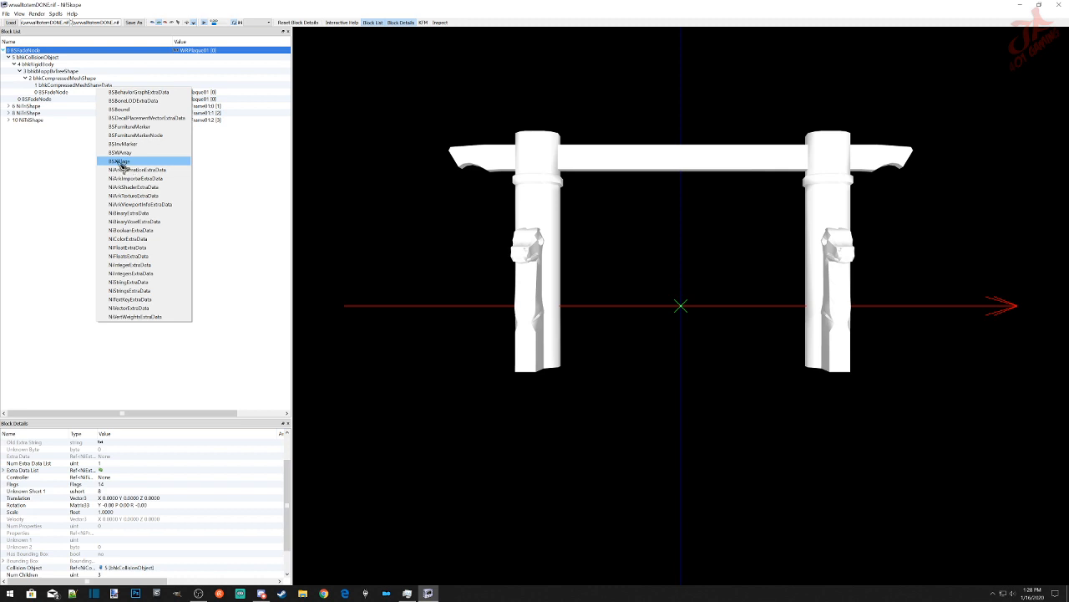
left_click(38, 52)
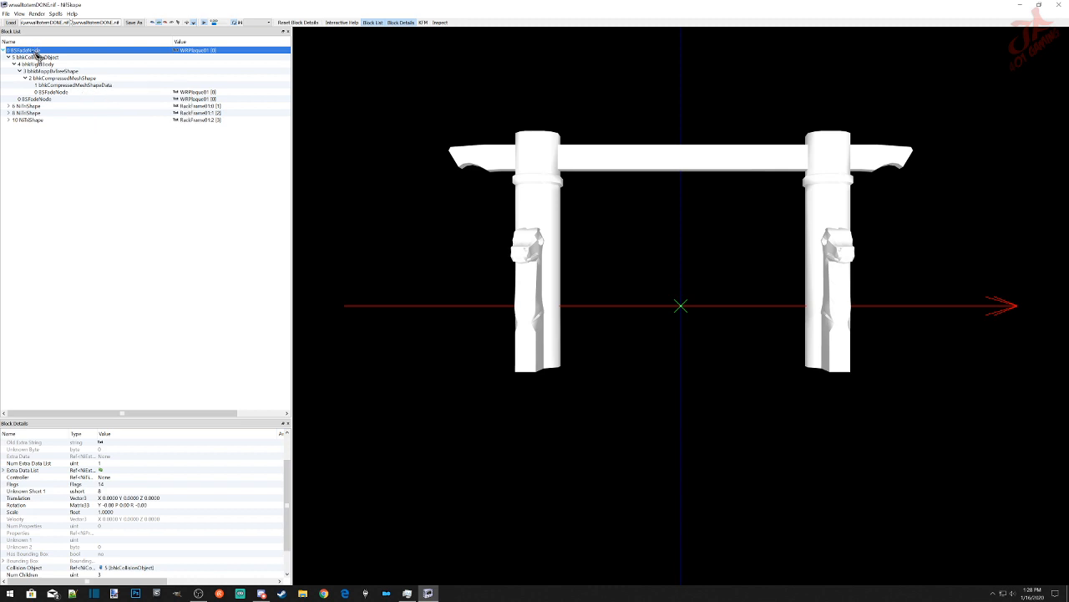
Step: Attach a BSXFlags extra data block to the root BSFadeNode
right_click(36, 52)
mouse_move(52, 70)
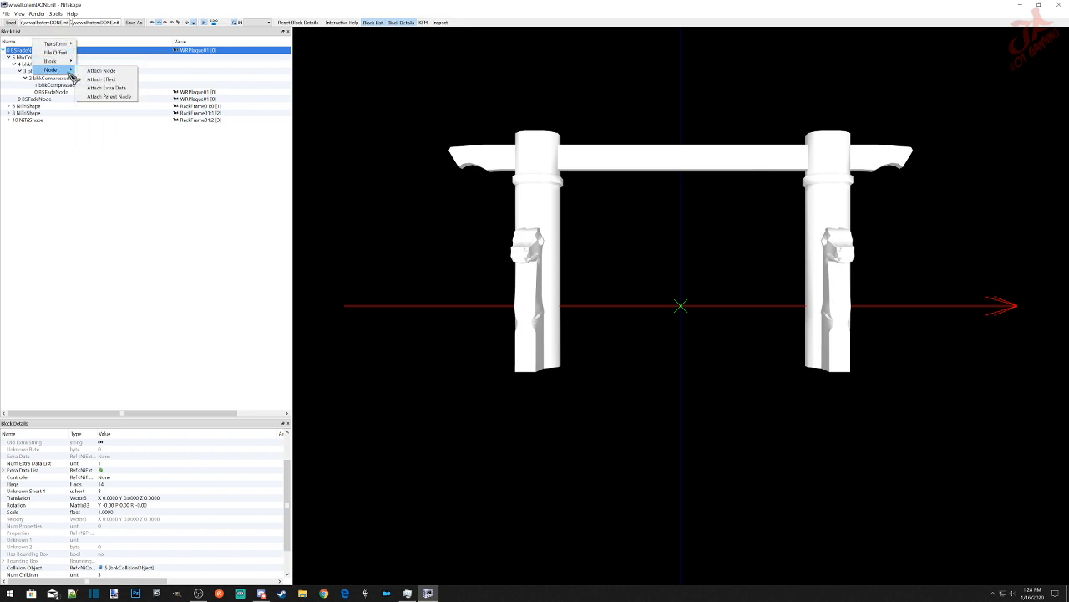
left_click(111, 88)
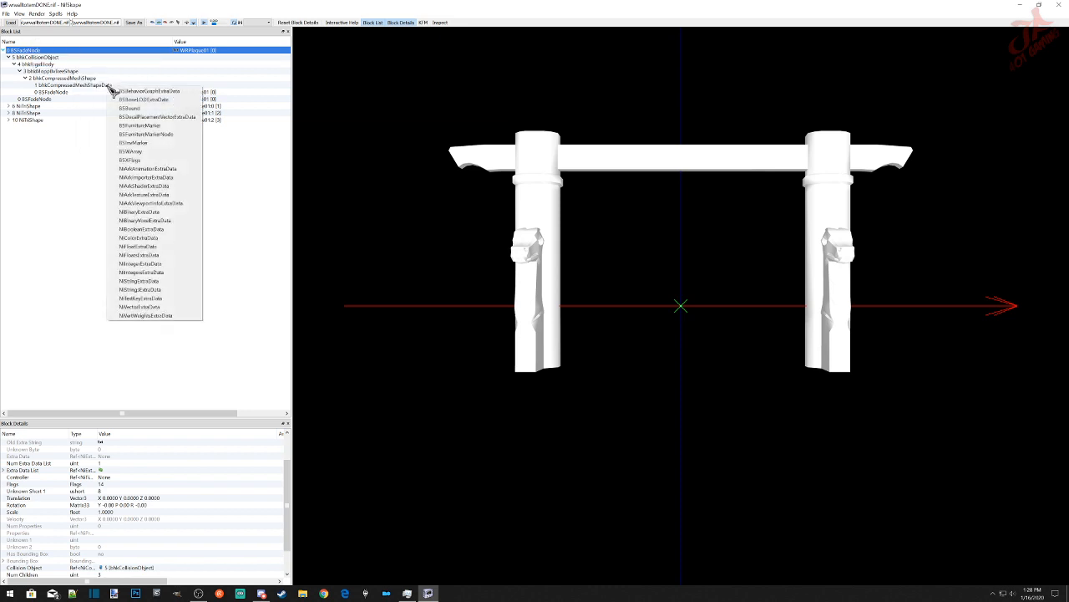
left_click(141, 161)
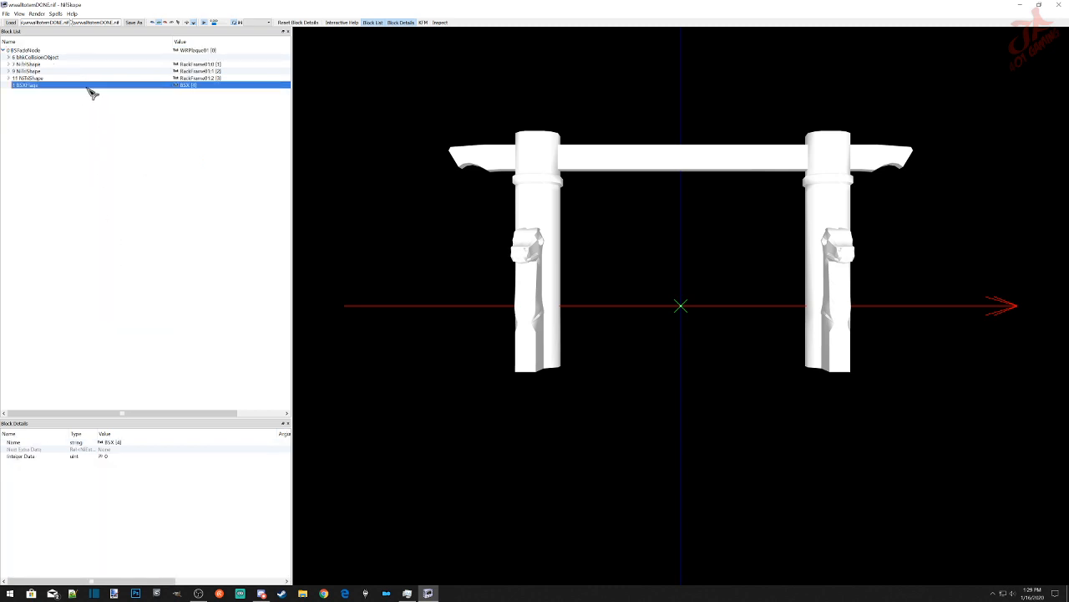
Step: Enable the Collision bit of the BSXFlags block and set its Integer Data to 130
double_click(104, 459)
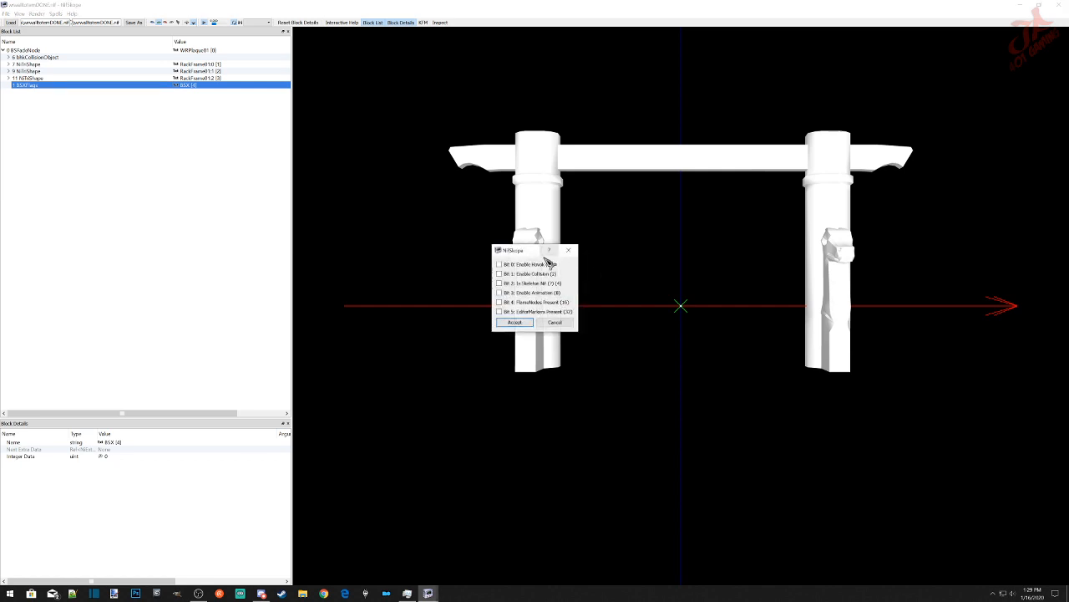
left_click(499, 274)
left_click(515, 323)
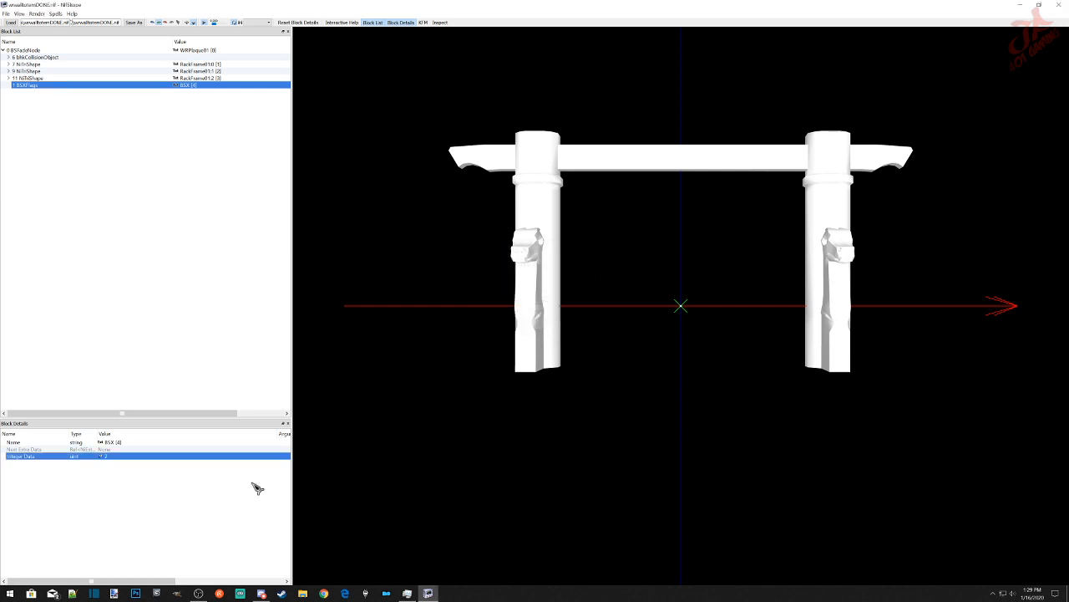
left_click(105, 456)
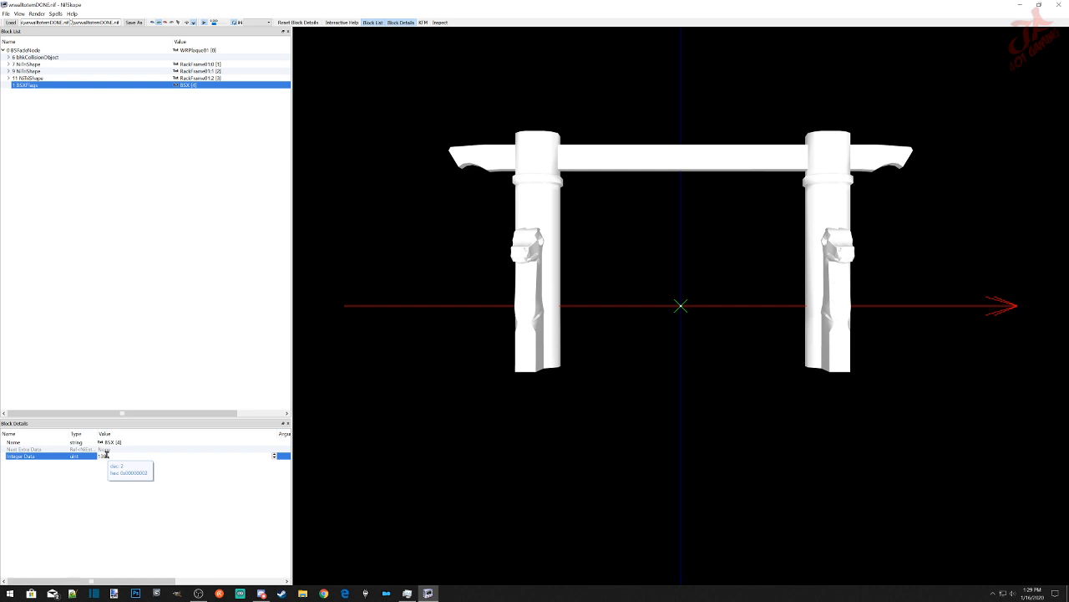
left_click(116, 442)
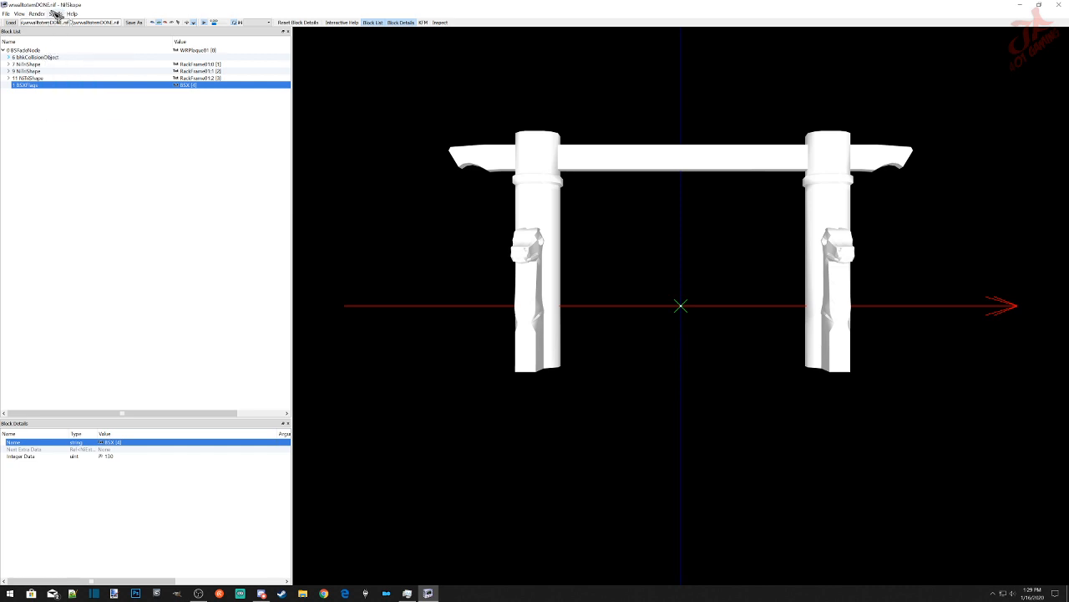
Step: Sanitize the file by running Reorder Link Arrays and Reorder Blocks
left_click(56, 15)
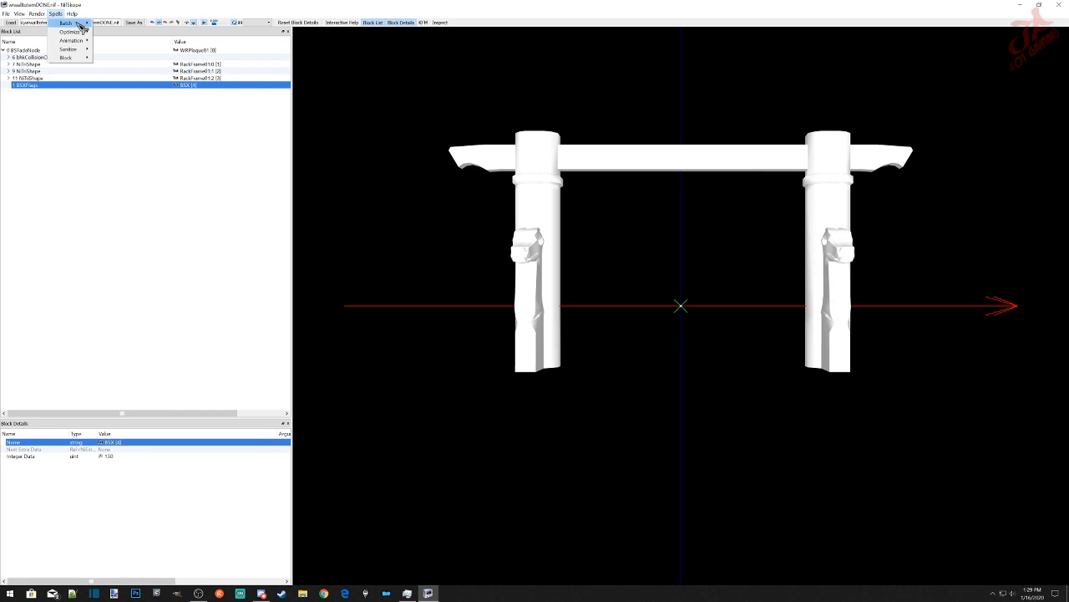
mouse_move(85, 50)
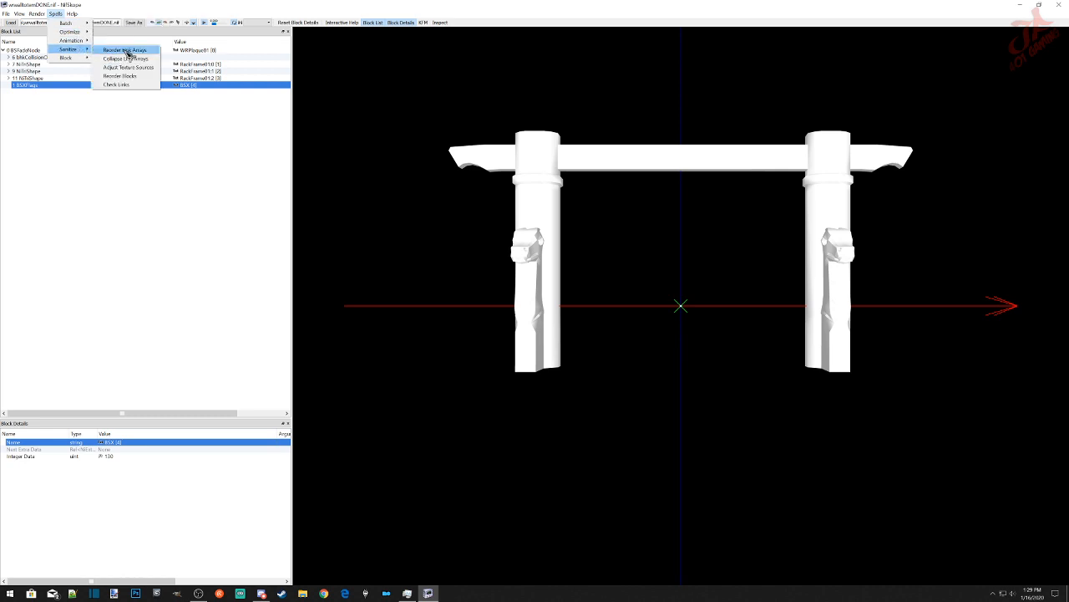
left_click(123, 50)
left_click(57, 15)
mouse_move(72, 49)
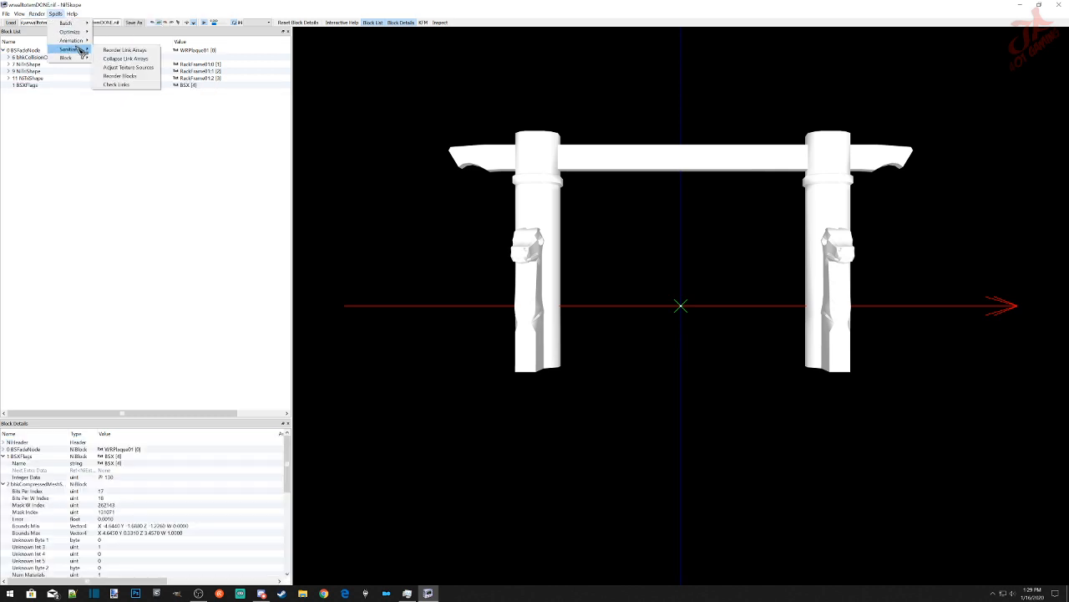
left_click(121, 76)
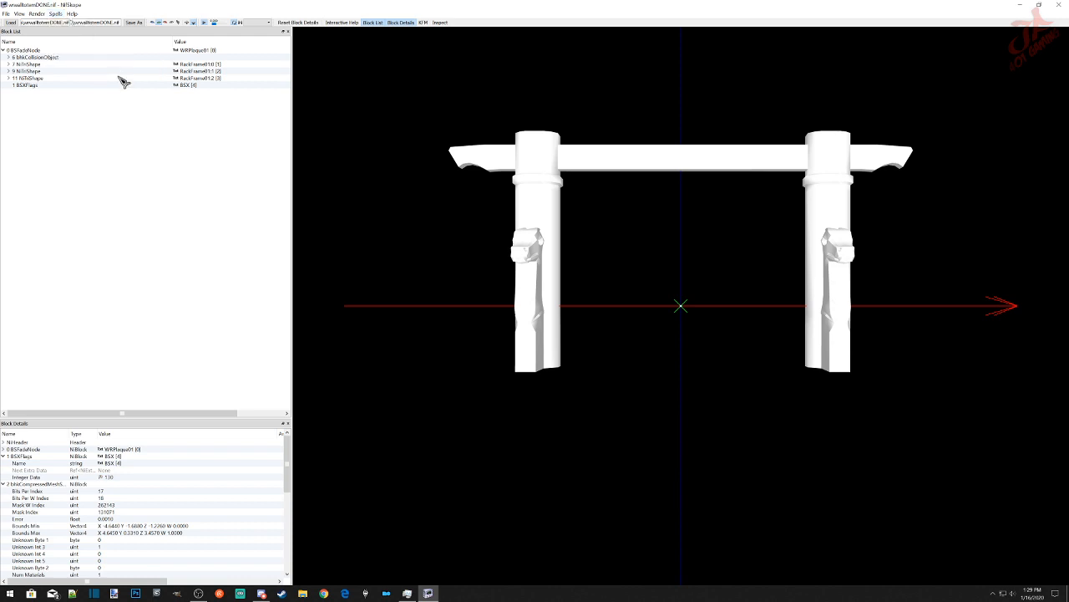
Step: Run the Check Links sanitize spell on the file
left_click(57, 14)
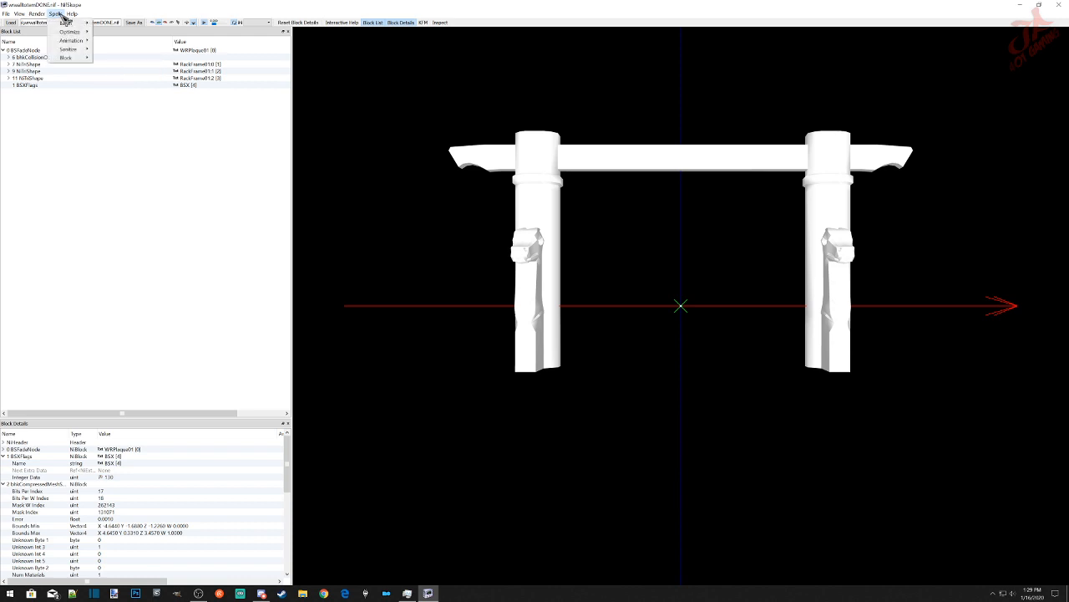
mouse_move(75, 51)
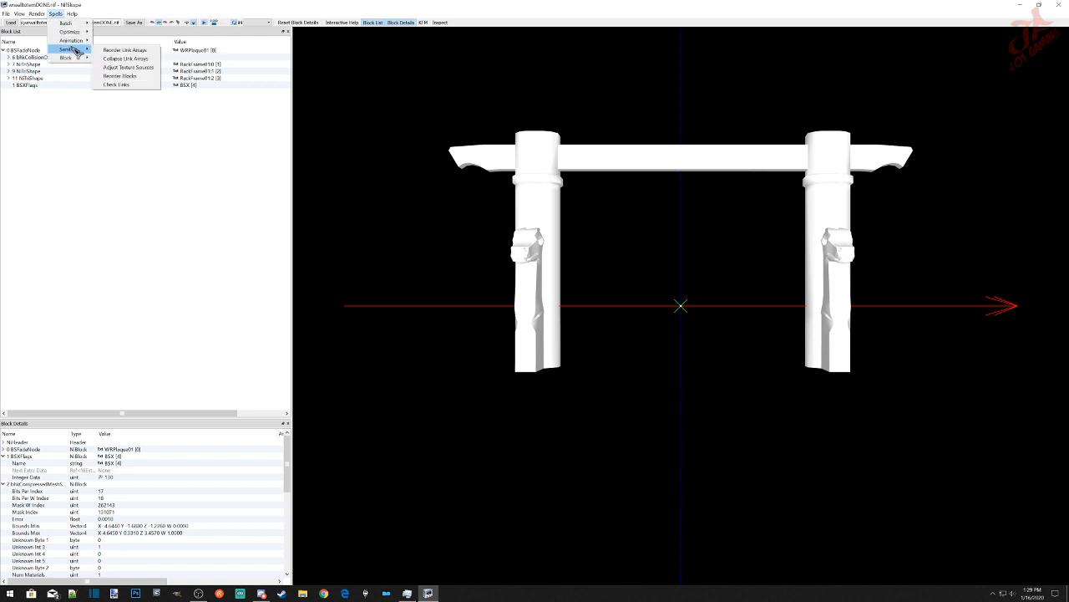
left_click(114, 84)
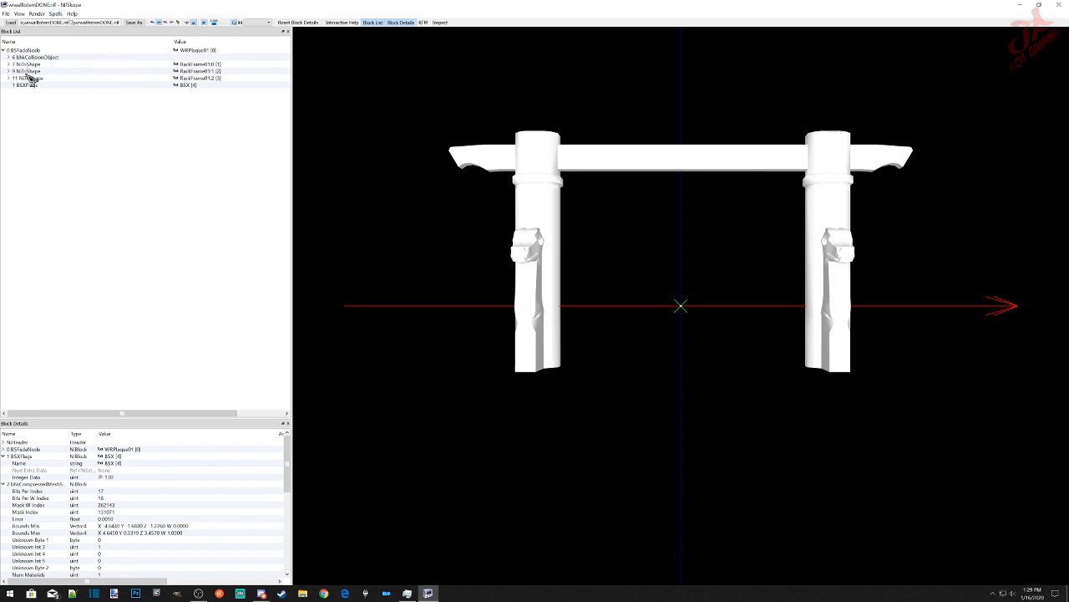
Step: Save the file to the Desktop as wrwalltotemDONE.nif, replacing the existing one
left_click(7, 14)
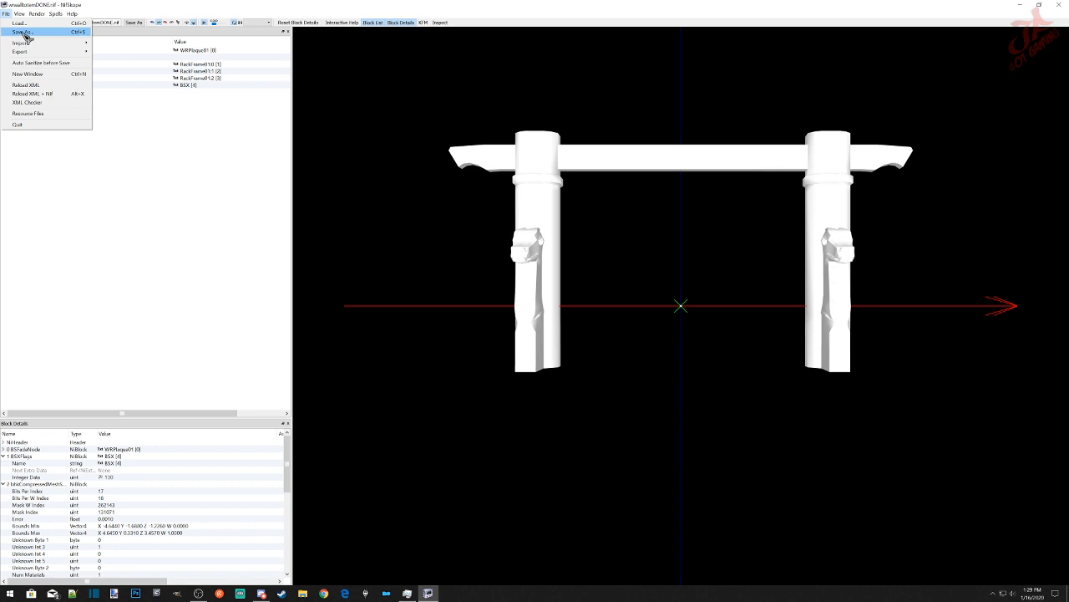
left_click(25, 34)
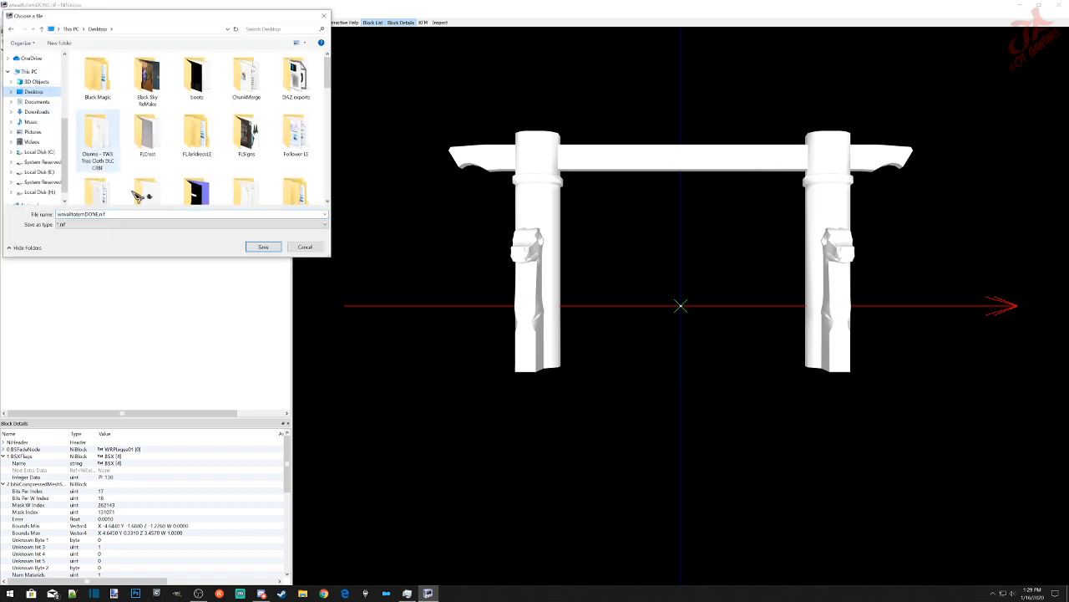
left_click(265, 247)
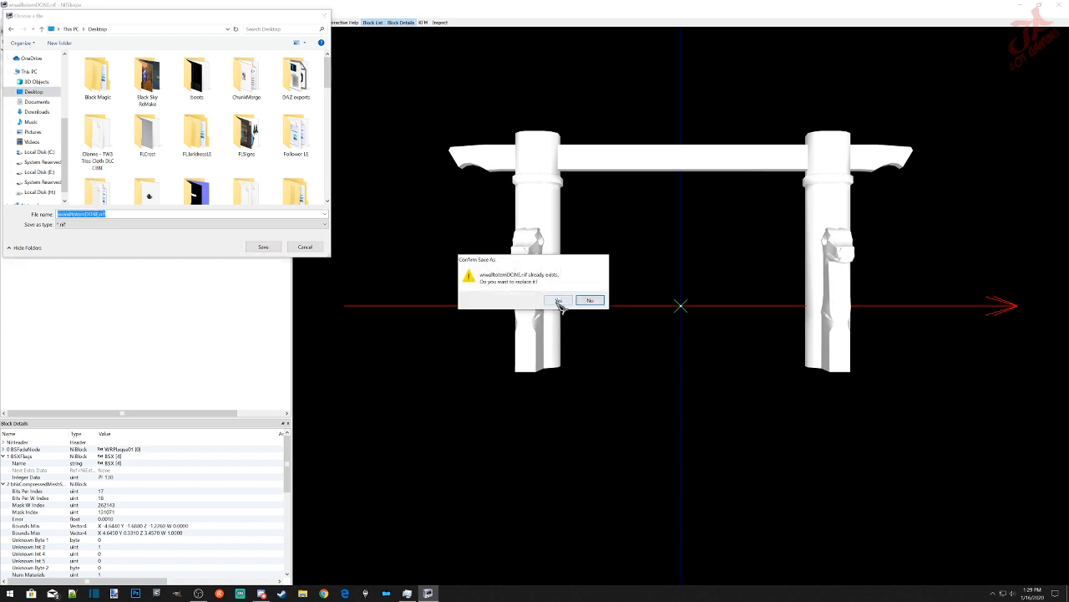
left_click(586, 301)
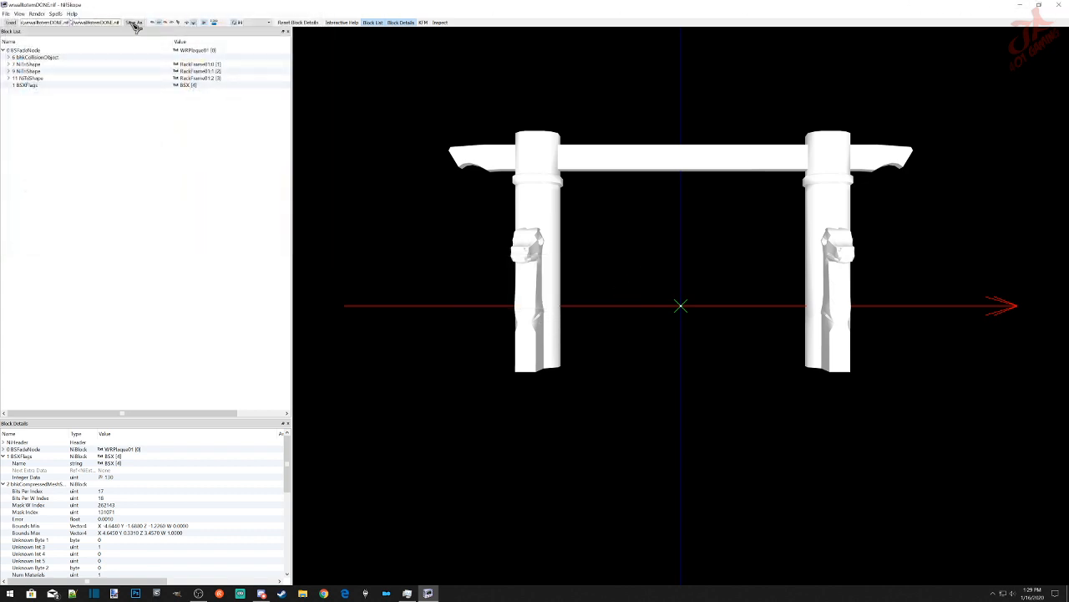
Step: Close NifSkope and delete wrwalltotemDONECOPY.nif from the desktop
left_click(1058, 5)
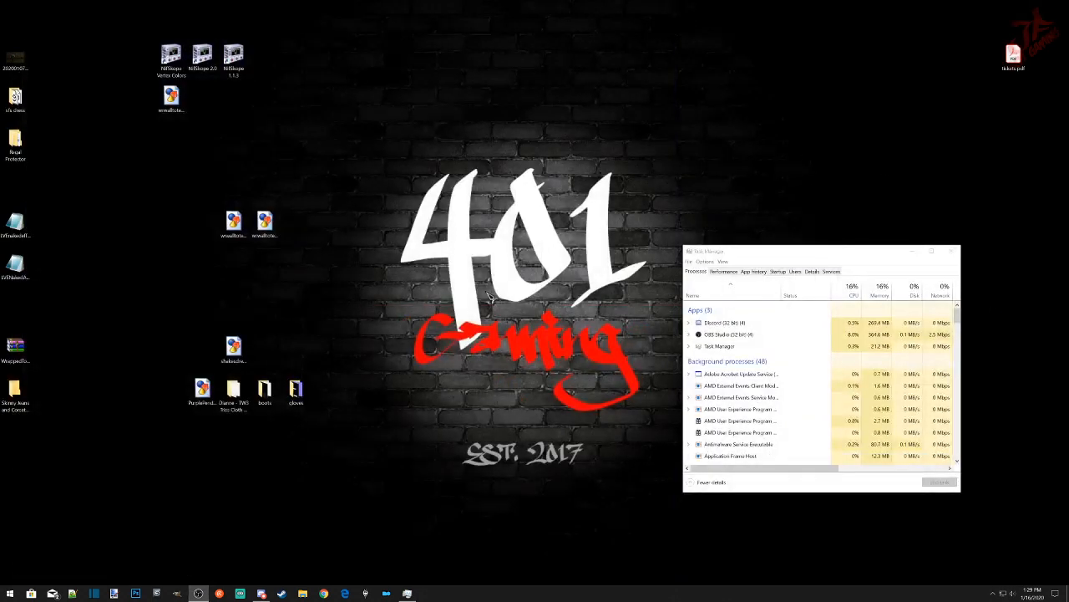
left_click(265, 222)
right_click(274, 226)
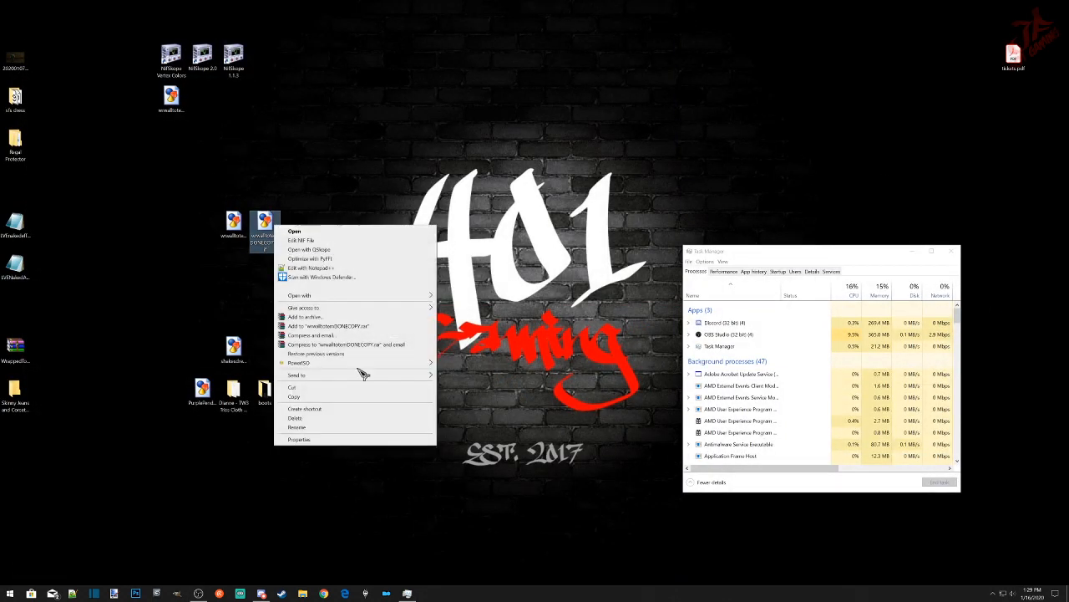
left_click(316, 419)
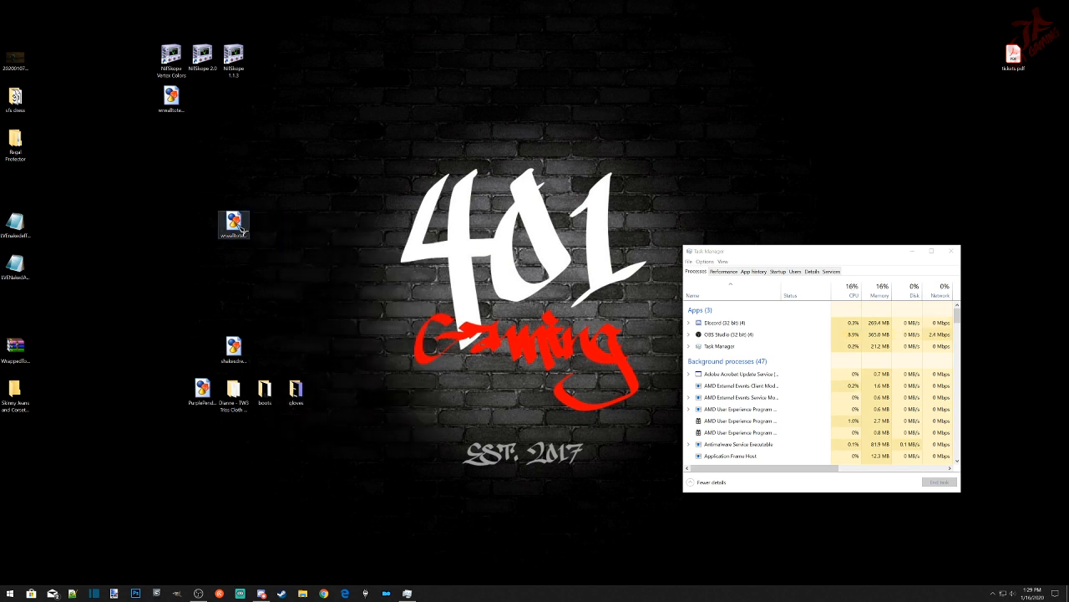
Step: Place wrwalltotem01.nif beside wrwalltotemDONE.nif on the desktop, and open wrwalltotemDONE.nif in NifSkope 1.1.3
left_click(183, 110)
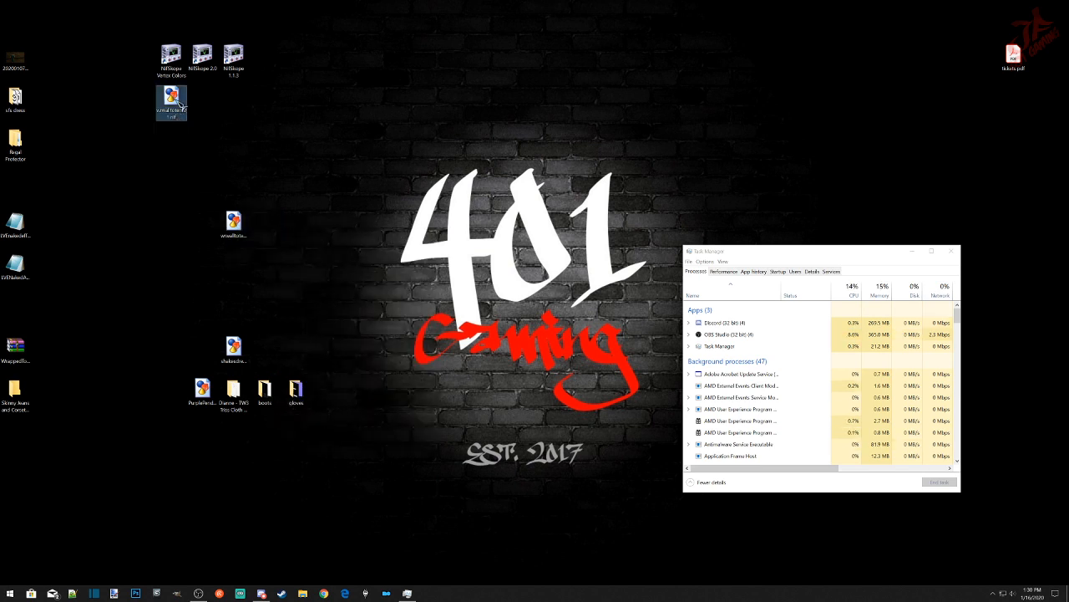
left_click_drag(185, 115, 236, 62)
left_click(234, 223)
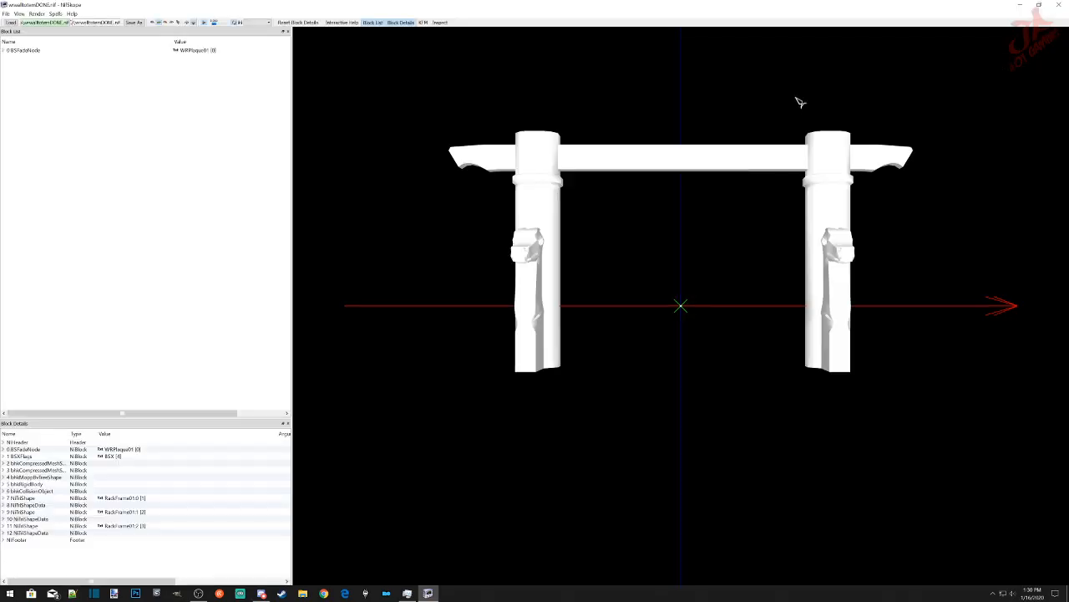
left_click_drag(509, 367, 539, 358)
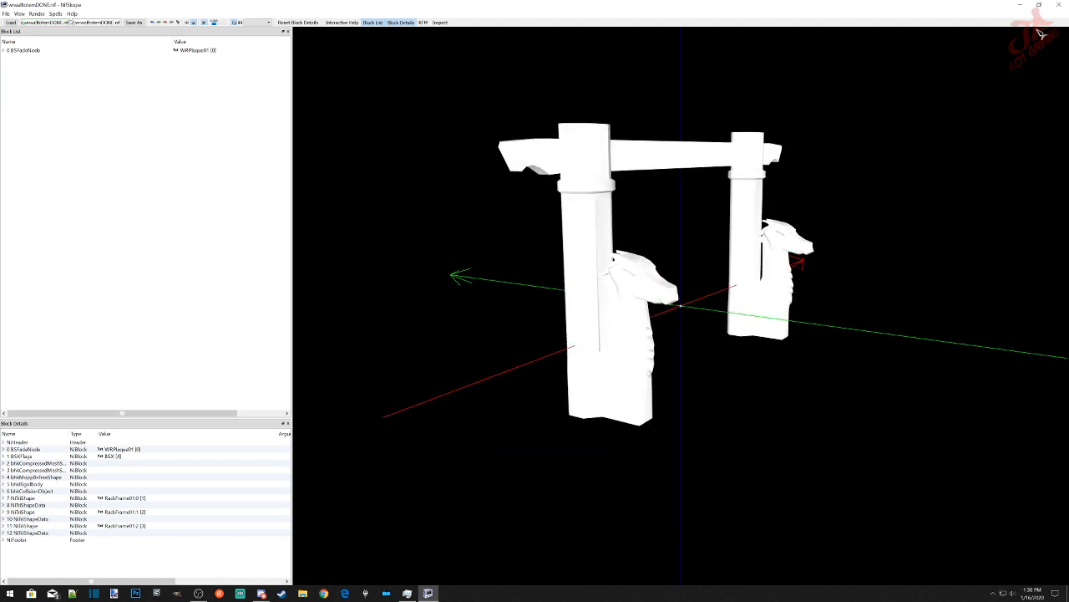
Step: Resize and move the wrwalltotemDONE.nif window to leave room for a second one, and narrow its block lists to show the whole model
left_click(1038, 5)
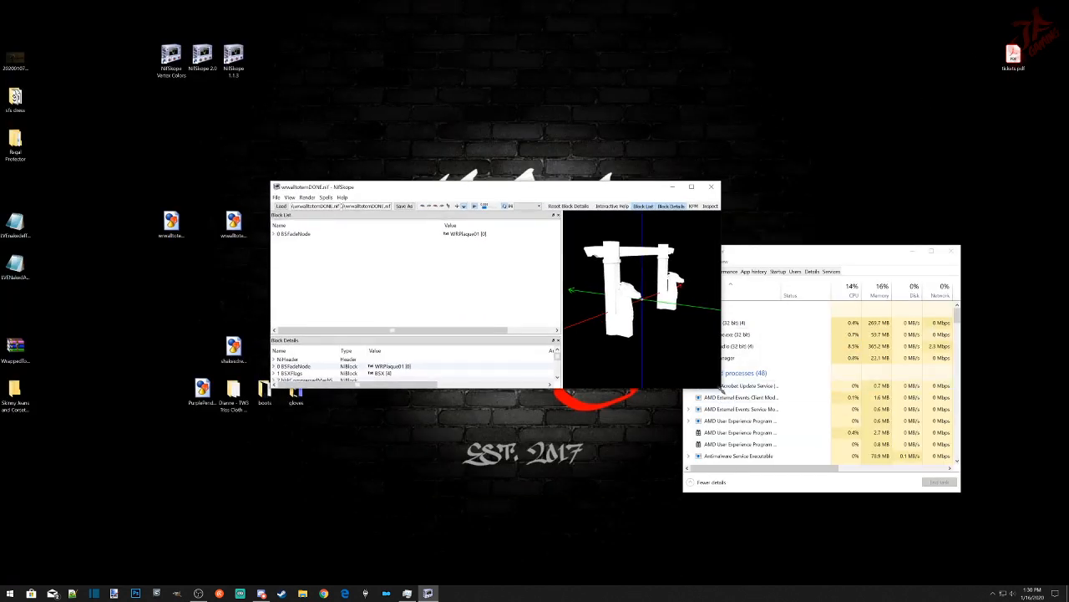
left_click_drag(720, 390, 769, 555)
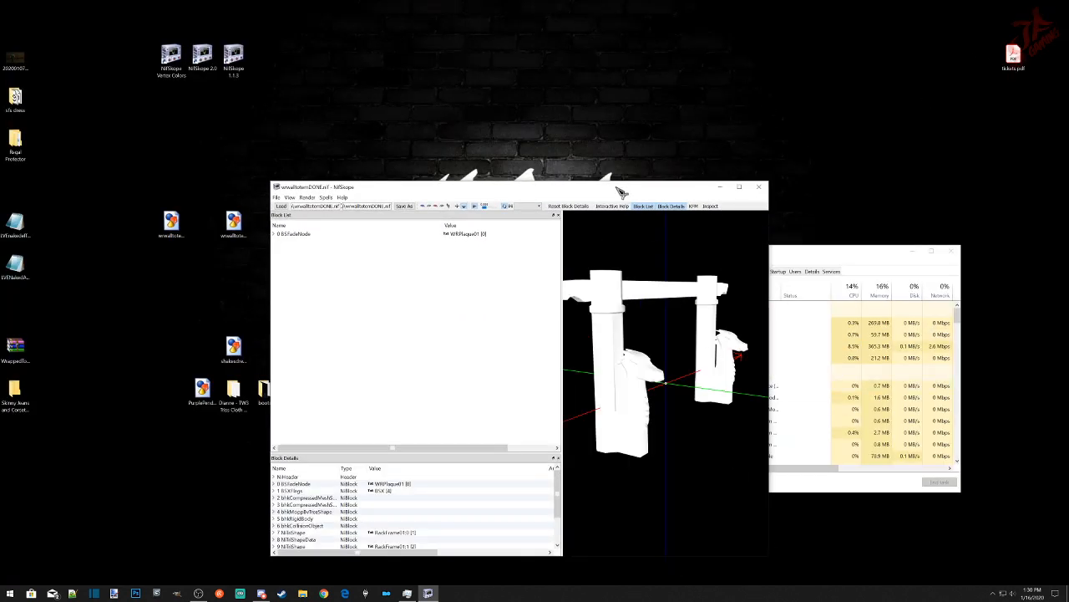
left_click_drag(621, 192, 898, 120)
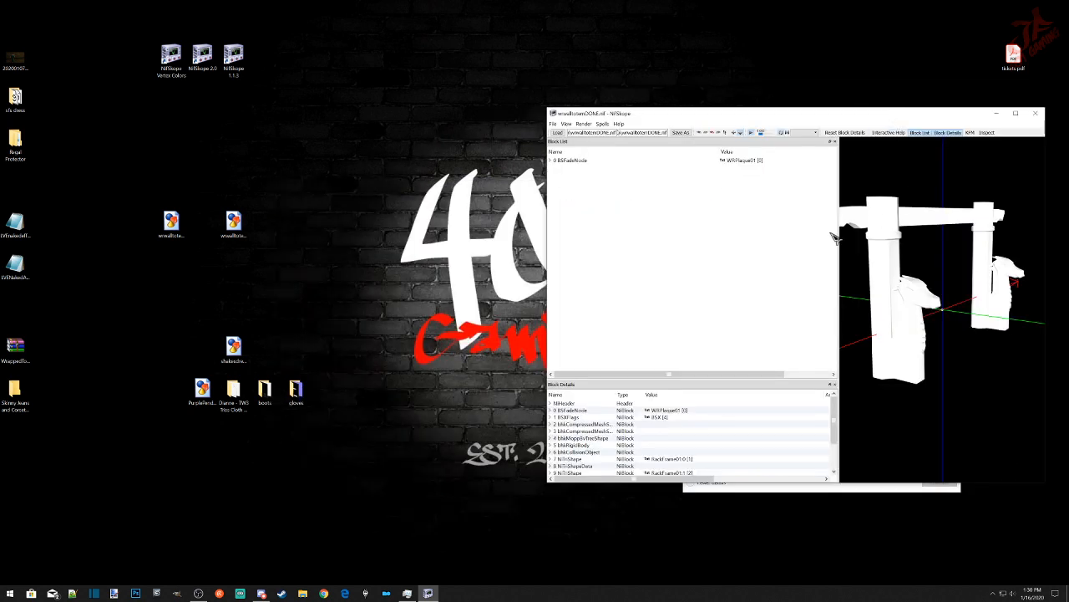
left_click_drag(844, 240, 710, 240)
left_click_drag(712, 171, 680, 151)
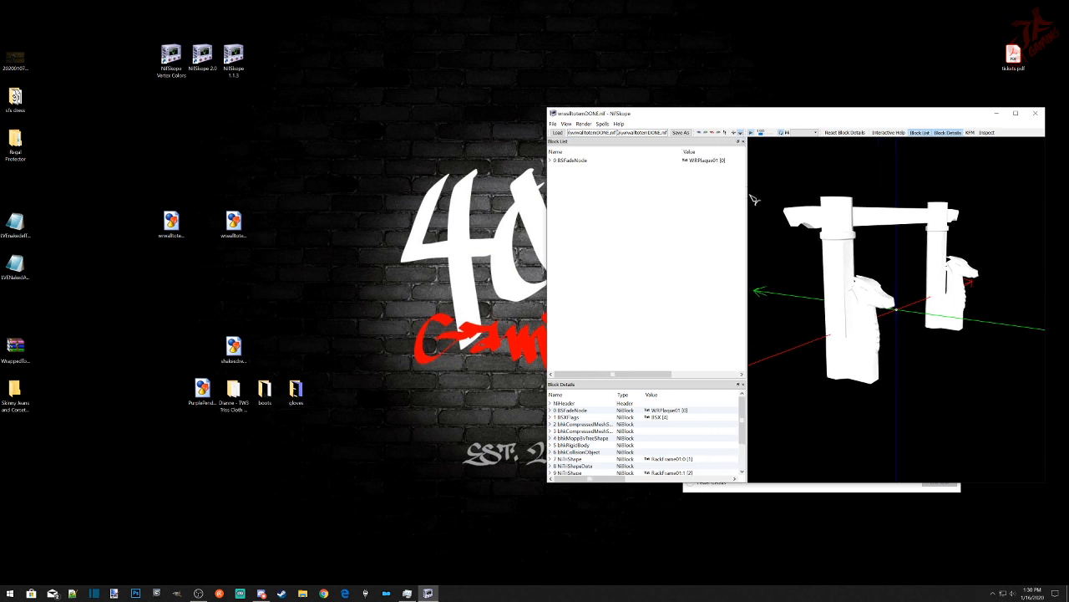
left_click_drag(746, 193, 727, 201)
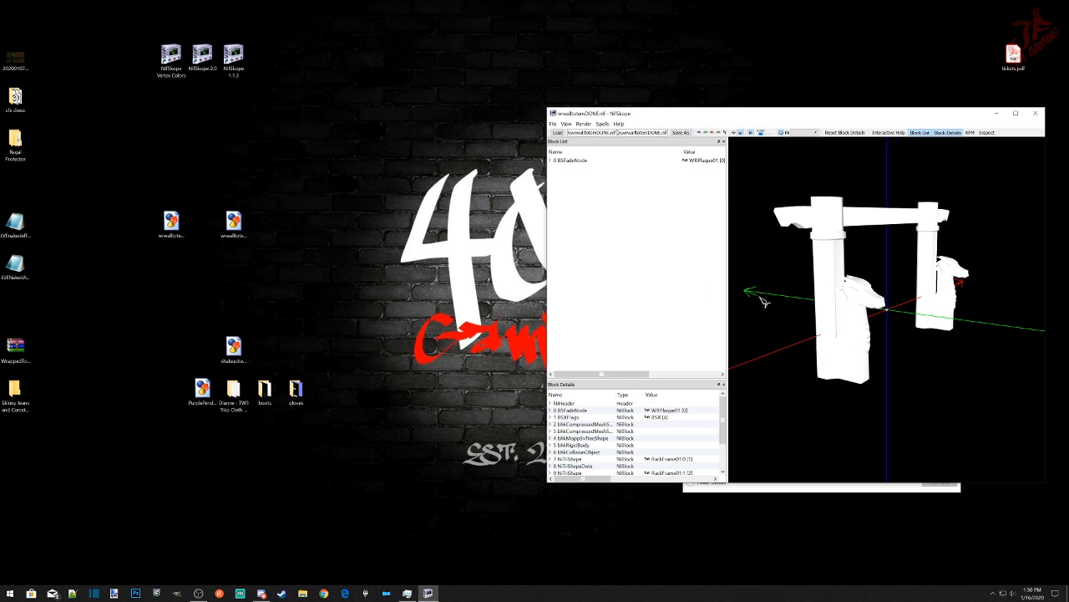
Step: Open wrwalltotem01.nif in a second NifSkope 1.1.3 window, arrange it beside the wrwalltotemDONE.nif window and narrow its block lists
left_click_drag(171, 222, 237, 56)
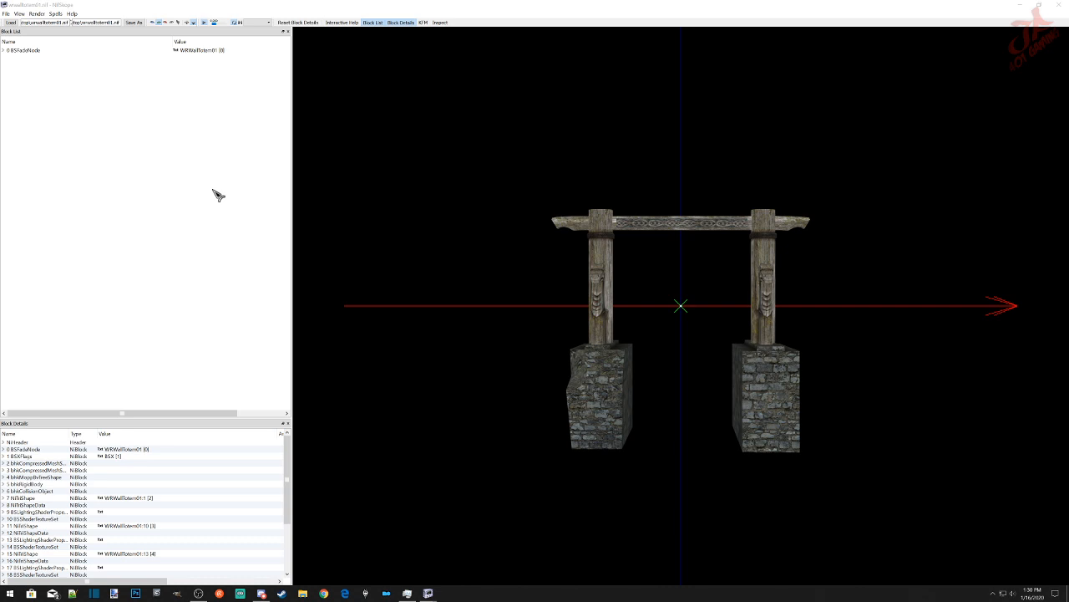
left_click(1045, 6)
left_click_drag(481, 187, 244, 102)
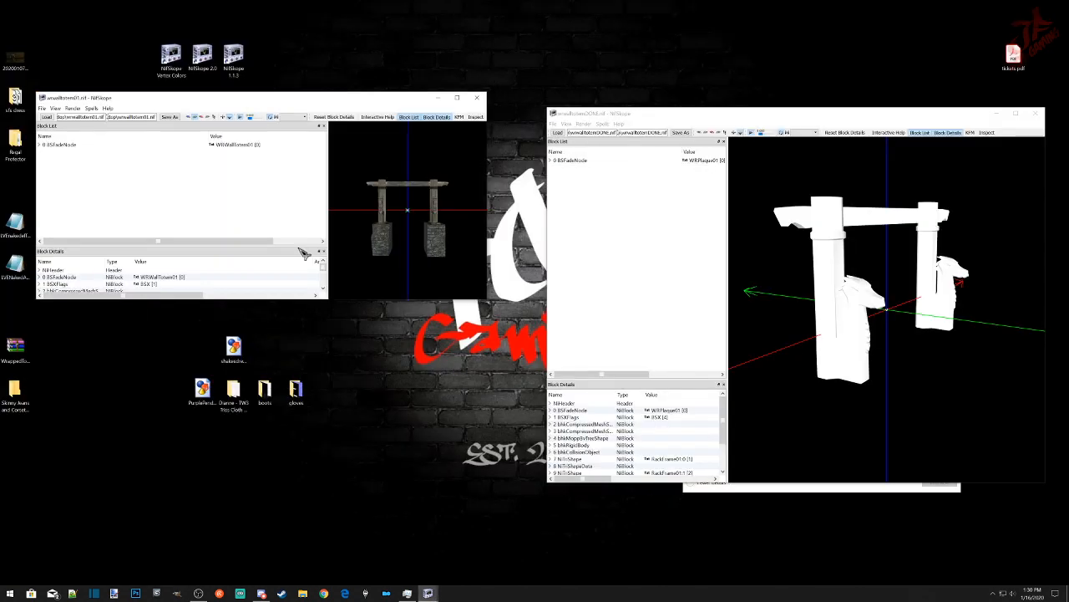
left_click_drag(472, 301, 469, 490)
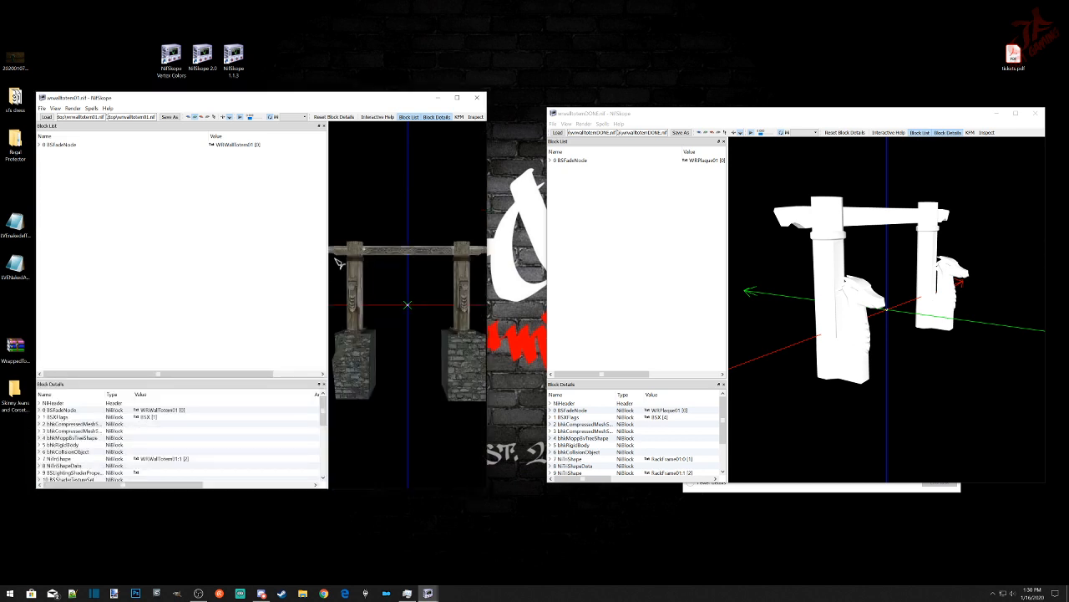
left_click_drag(333, 266, 223, 259)
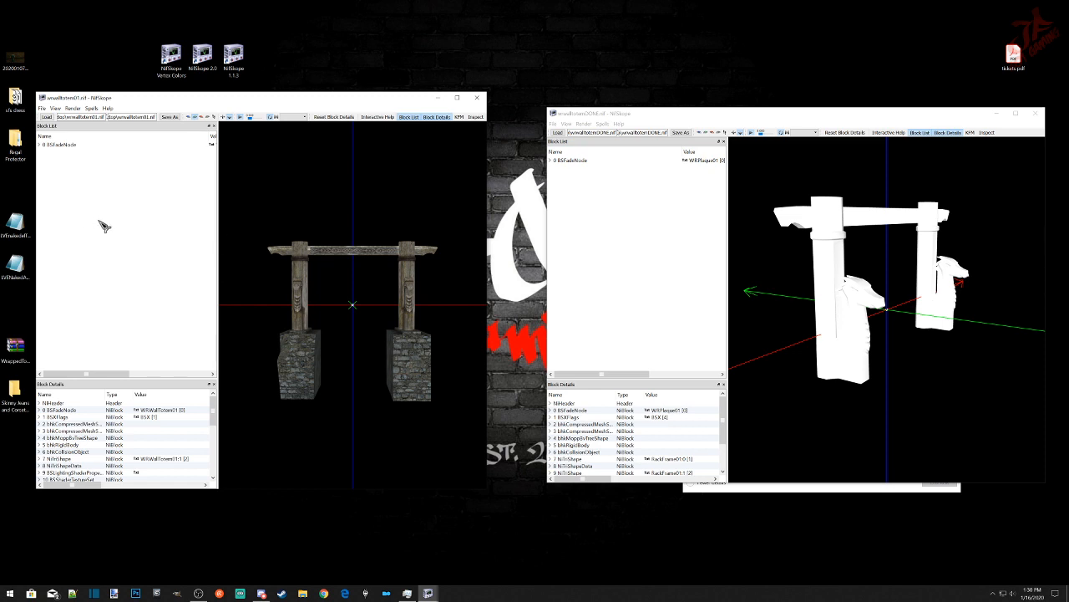
Step: Examine which part of the wrwalltotem01.nif model each of its NiTriShape blocks represents
left_click_drag(412, 442, 447, 446)
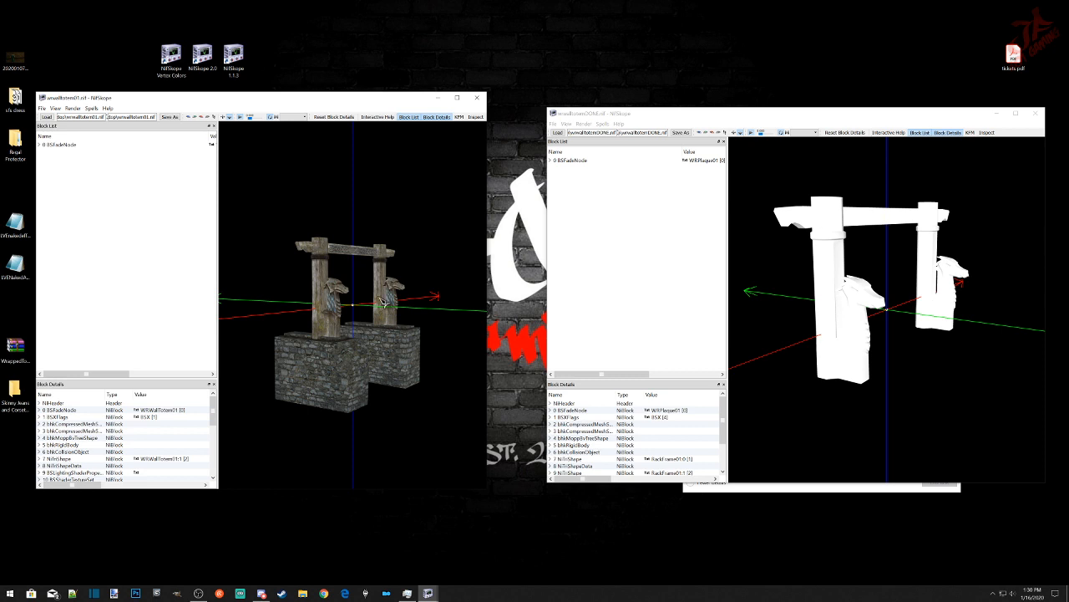
left_click(345, 396)
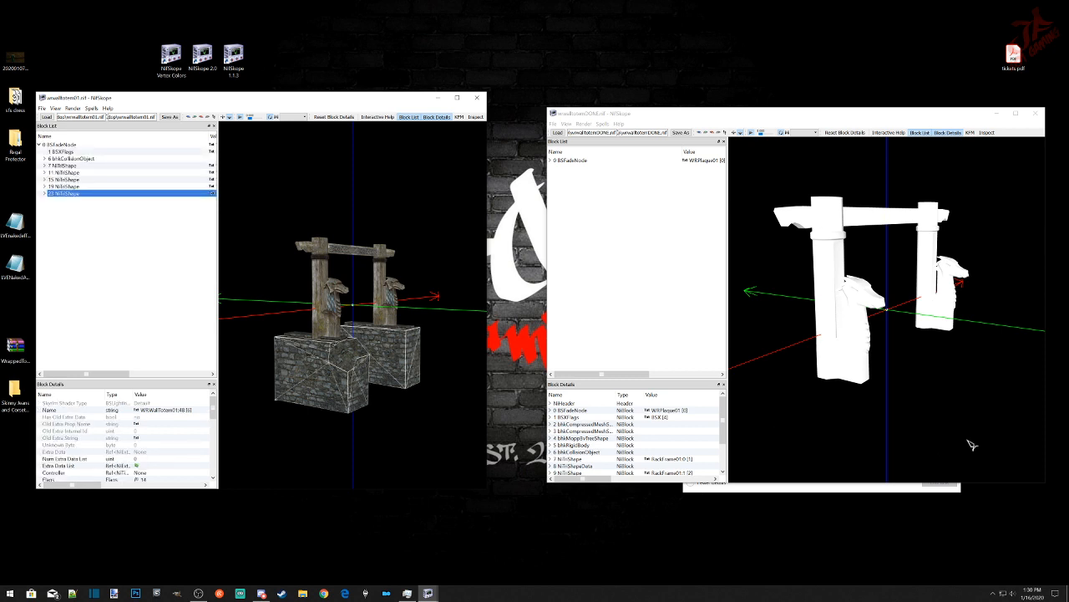
left_click(302, 340)
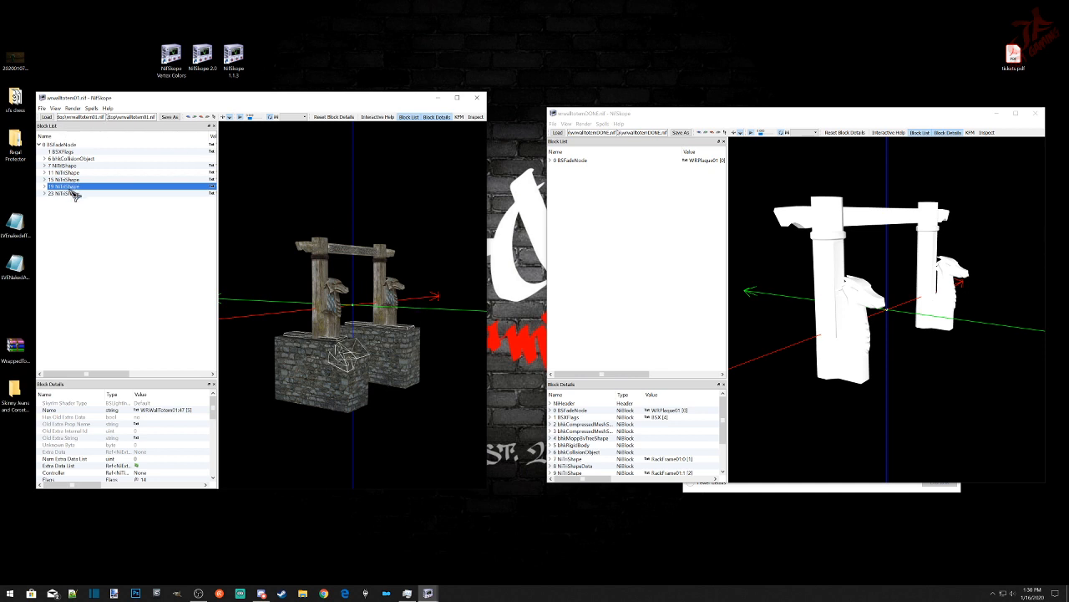
left_click(67, 179)
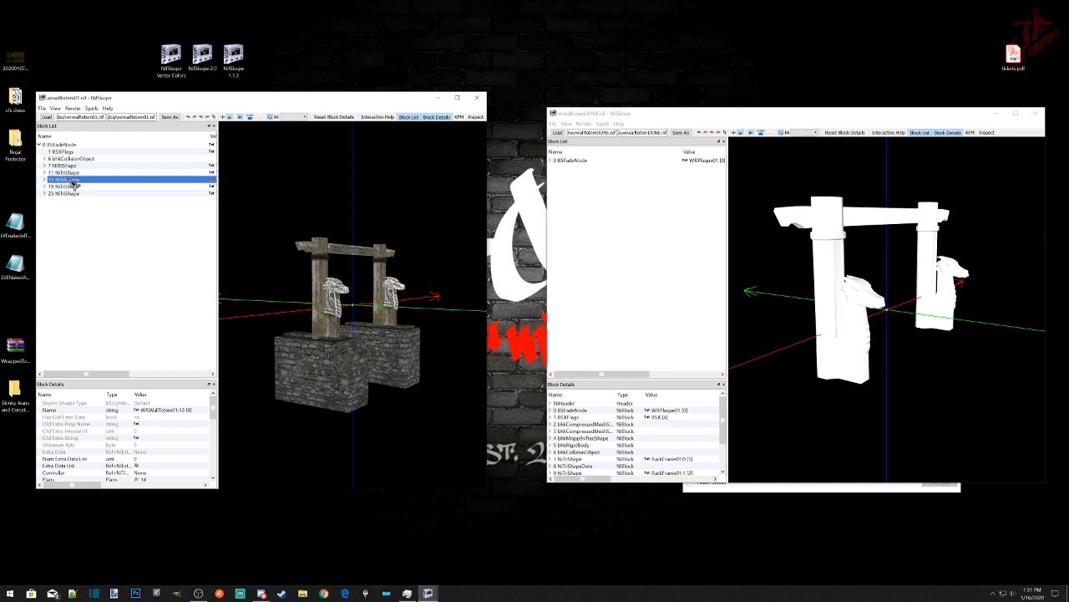
left_click(71, 172)
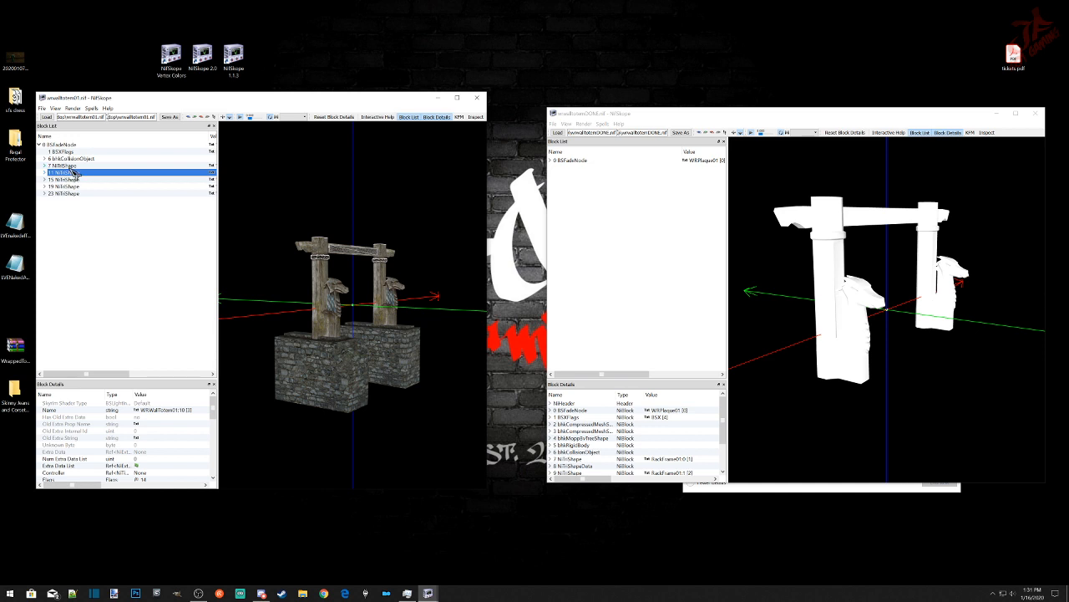
left_click(73, 166)
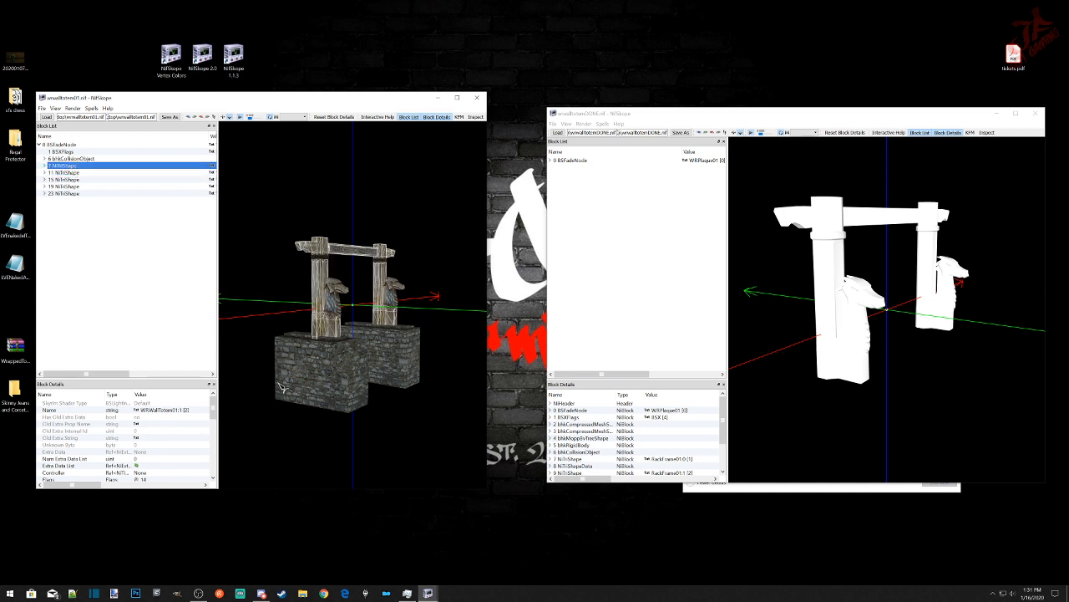
scroll(355, 369, "up", 3)
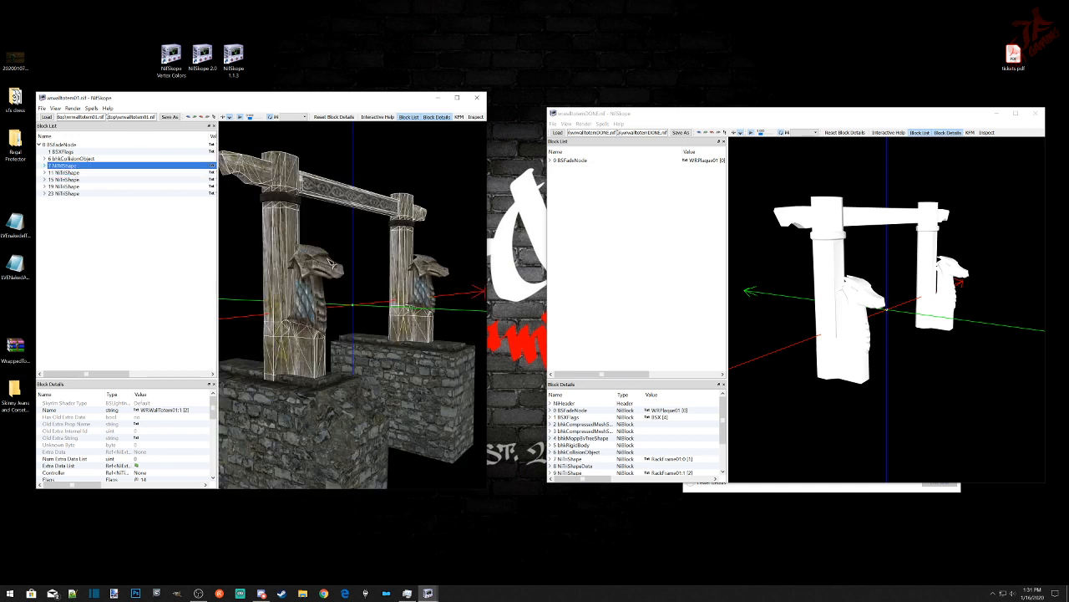
Step: Expand the bhkCollisionObject of wrwalltotem01.nif down to its bhkCompressedMeshShape block
left_click(45, 159)
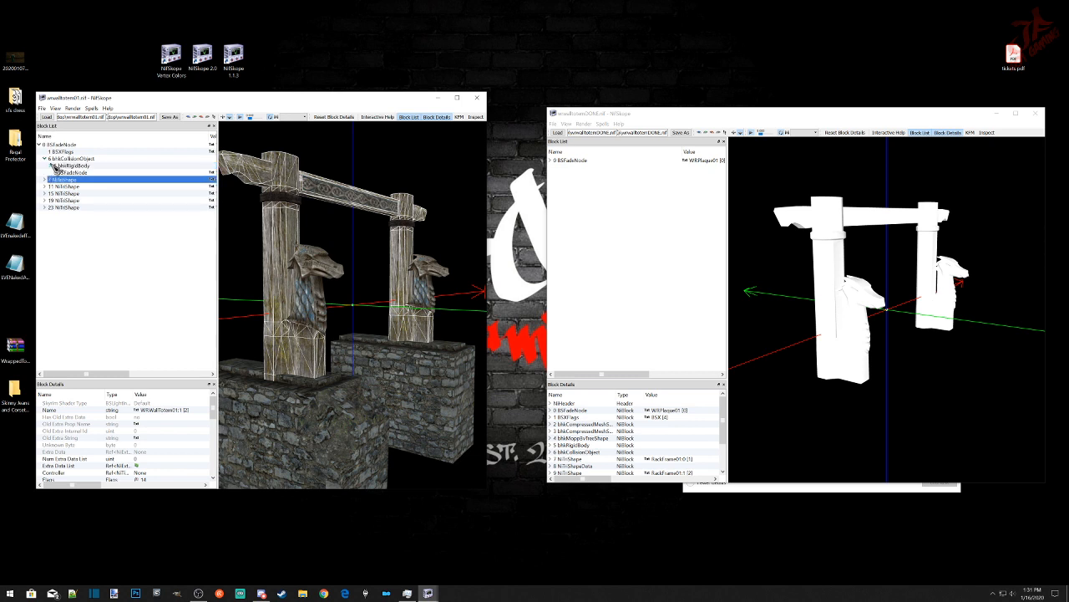
left_click(50, 166)
left_click(56, 172)
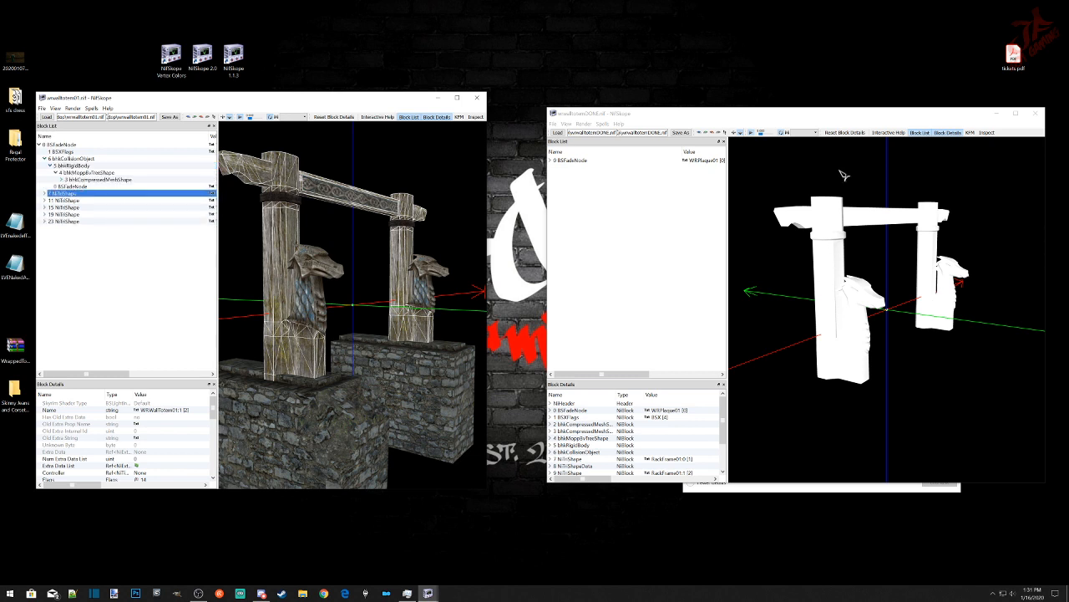
Step: Expand the collision branch of wrwalltotemDONE.nif and select its bhkCompressedMeshShapeData block
left_click(550, 159)
left_click(557, 173)
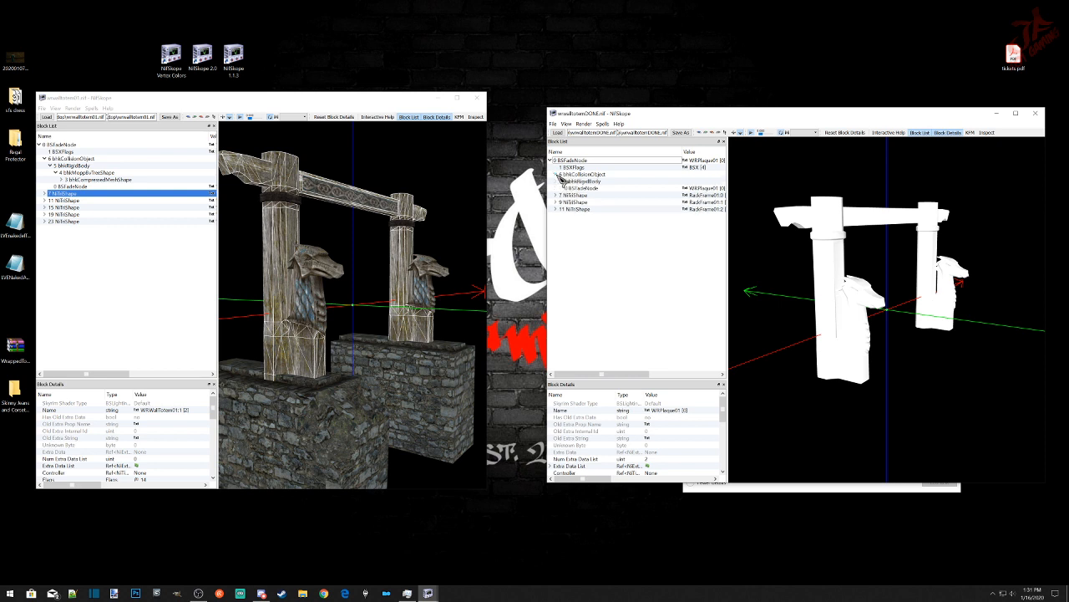
left_click(562, 180)
left_click(567, 188)
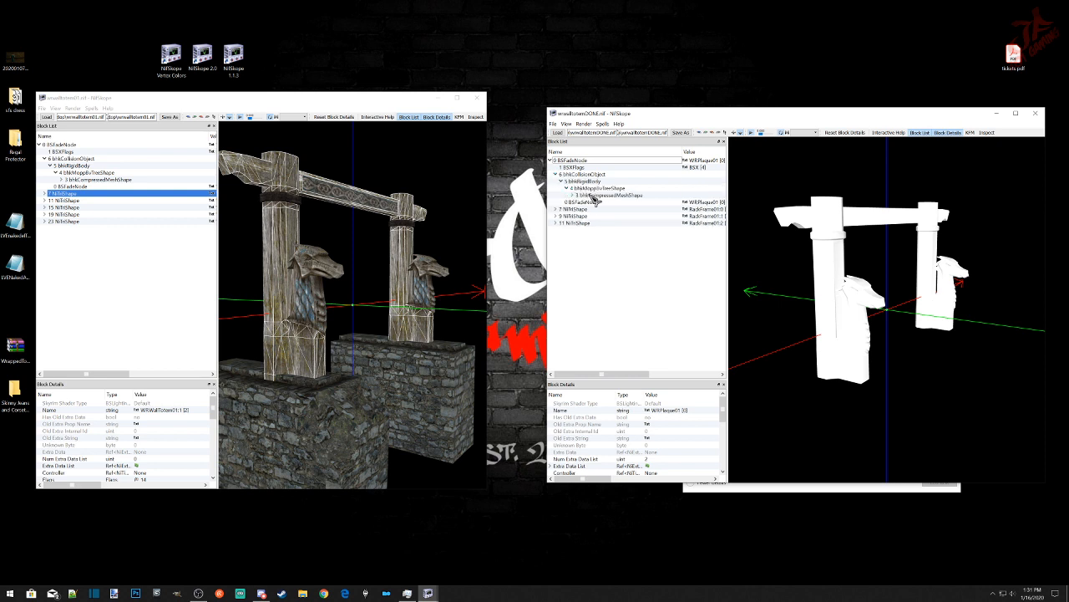
left_click(573, 195)
left_click(604, 202)
Step: Set the Skyrim Material under Chunk Materials of wrwalltotemDONE.nif to SKY_HAV_MAT_WOOD
scroll(606, 423, "down", 3)
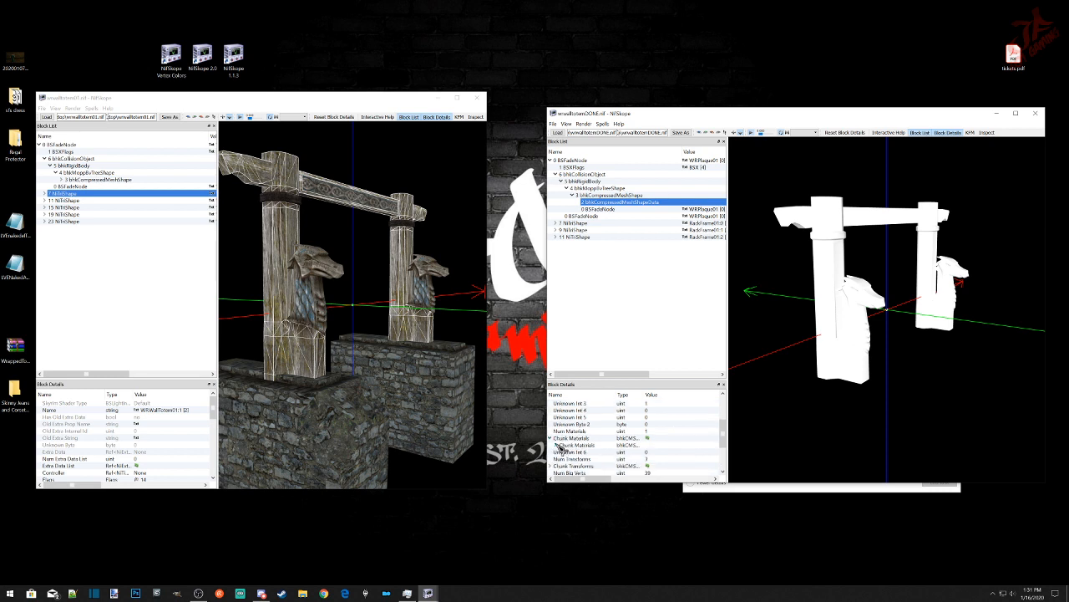
left_click(558, 445)
double_click(687, 444)
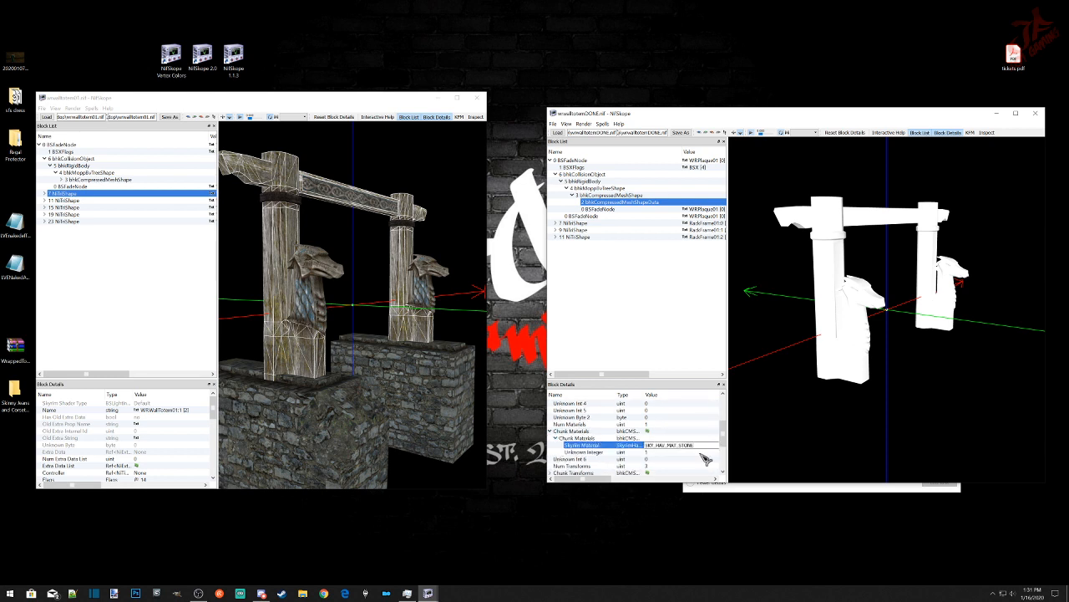
left_click(577, 473)
left_click_drag(585, 479, 622, 479)
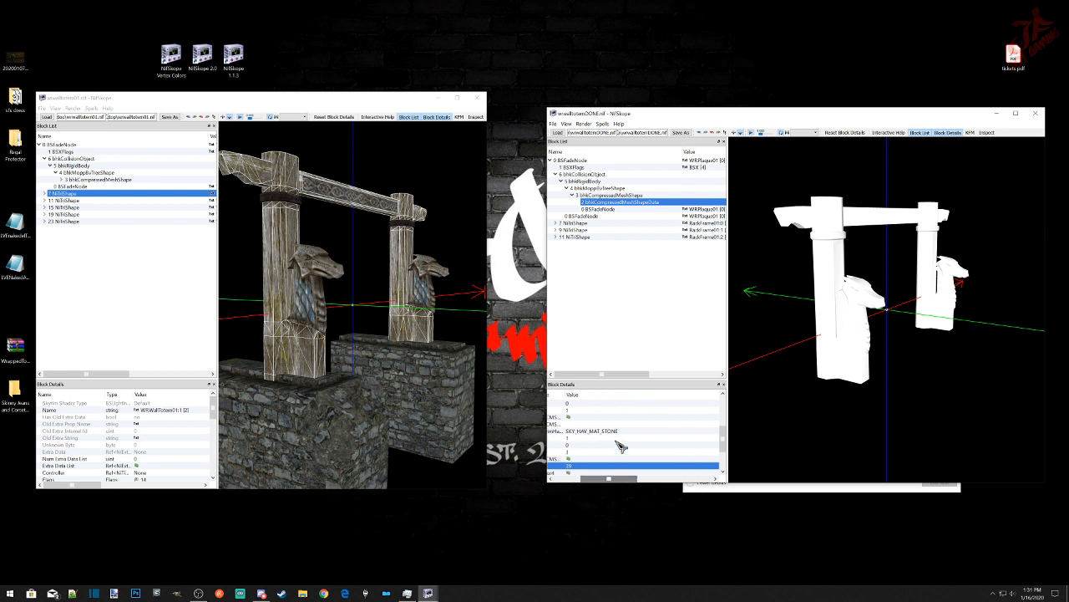
double_click(626, 431)
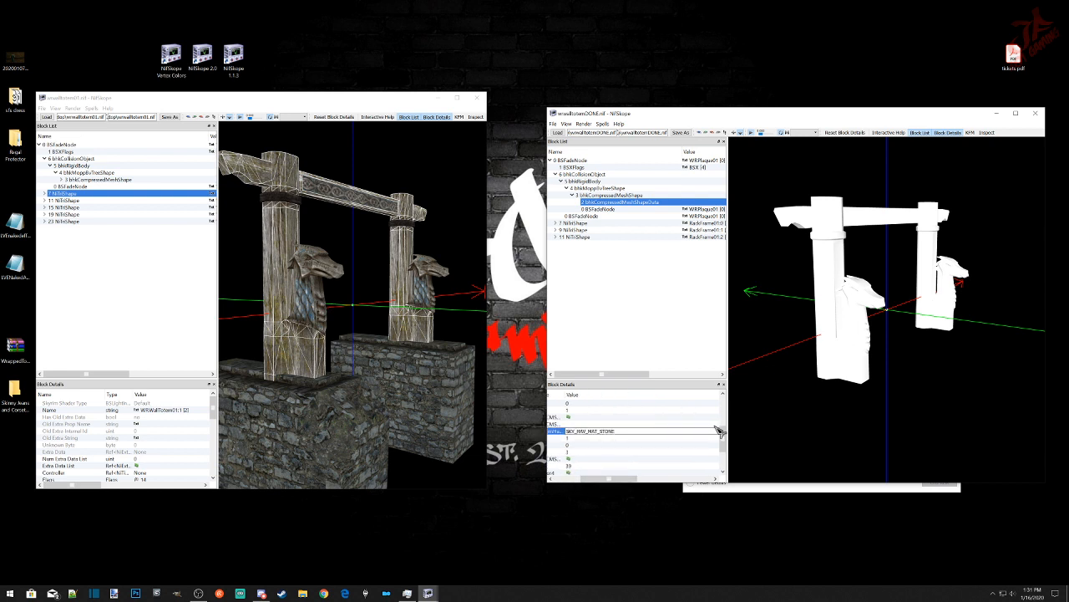
left_click_drag(727, 430, 768, 431)
left_click_drag(746, 395, 702, 395)
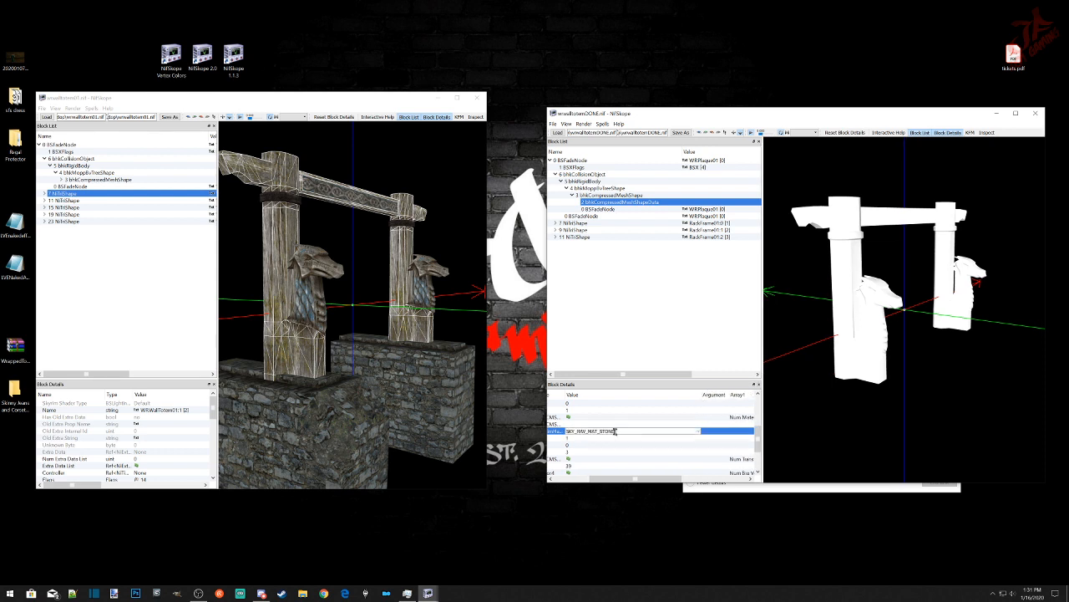
left_click(700, 431)
scroll(625, 475, "up", 3)
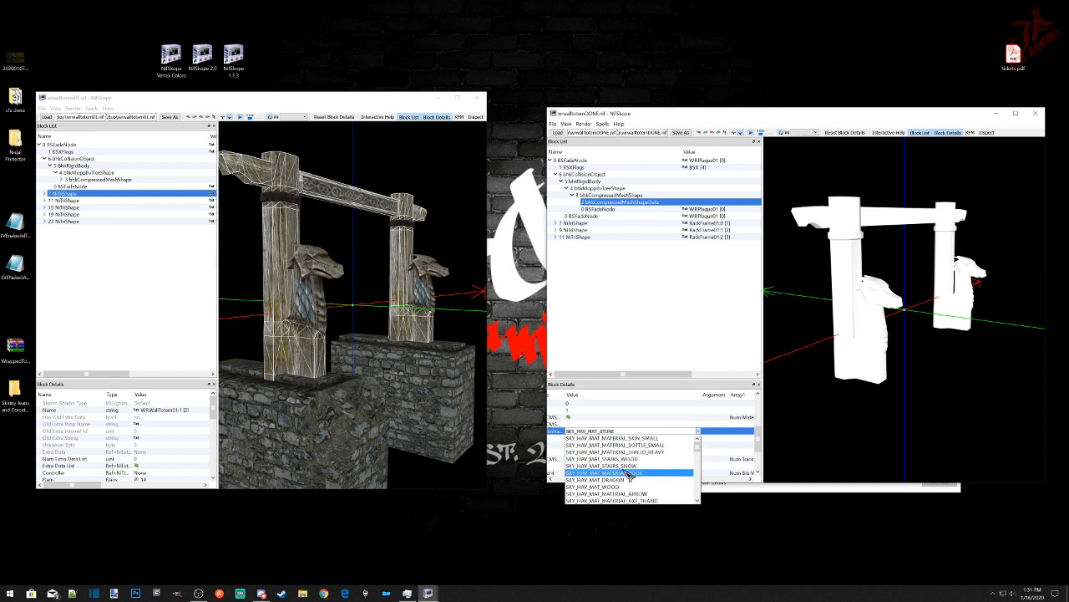
left_click(612, 492)
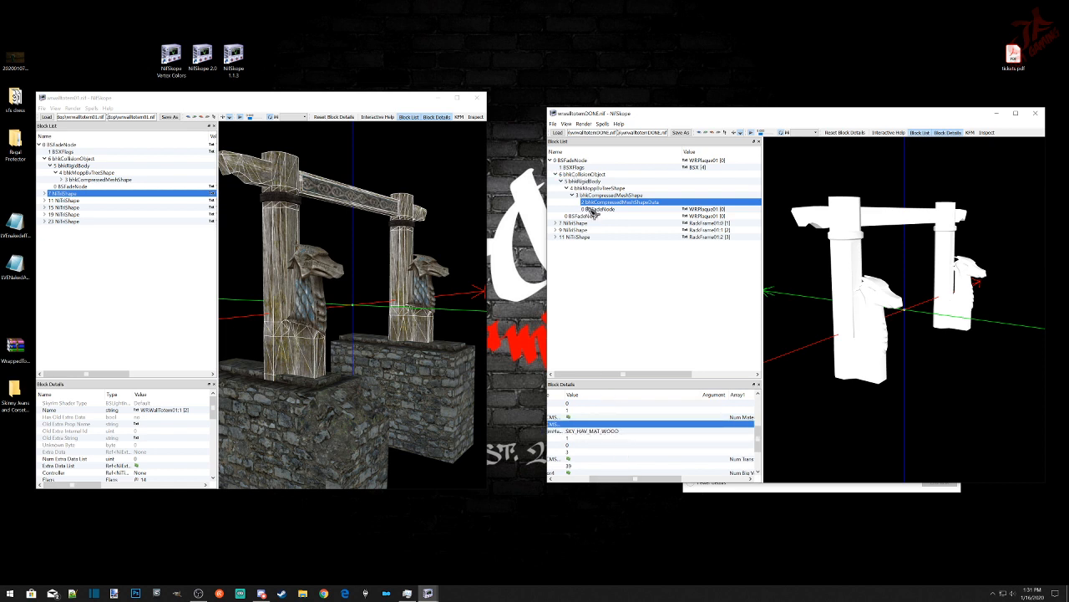
Step: Collapse the bhkCollisionObject in wrwalltotemDONE.nif and expand its three NiTriShape blocks
left_click(557, 175)
left_click(556, 181)
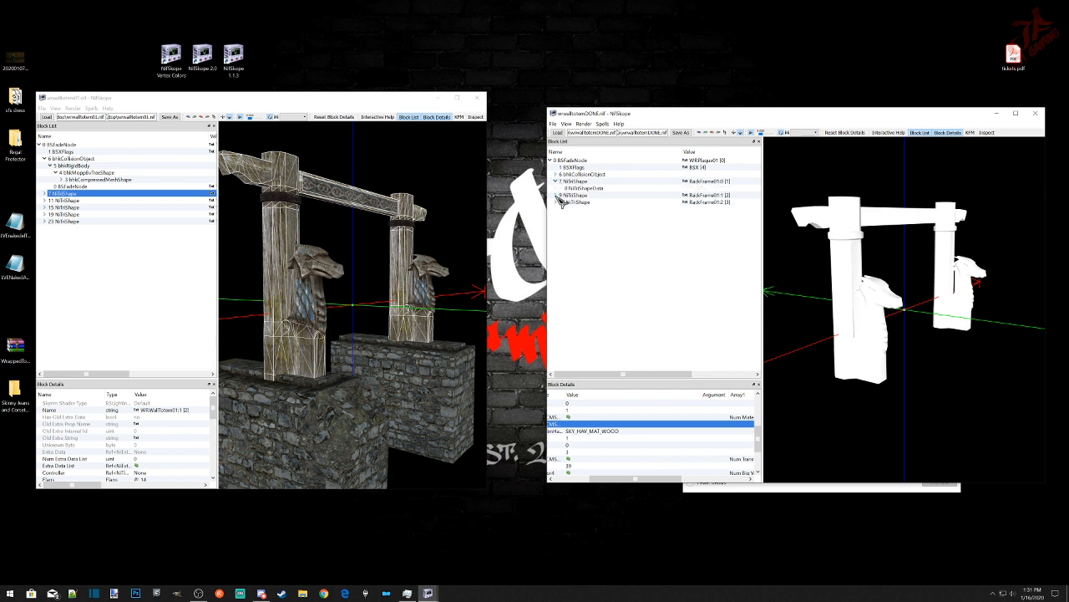
left_click(555, 195)
left_click(555, 209)
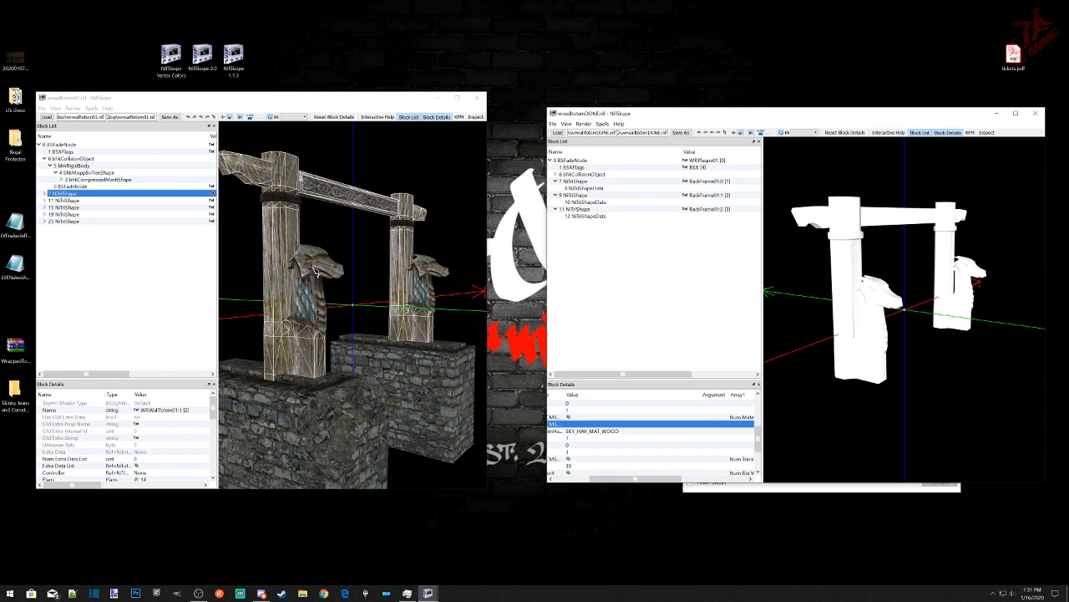
Step: Copy the BSLightingShaderProperty branch of the dragon heads' NiTriShape (block 15) in wrwalltotem01.nif
left_click(317, 272)
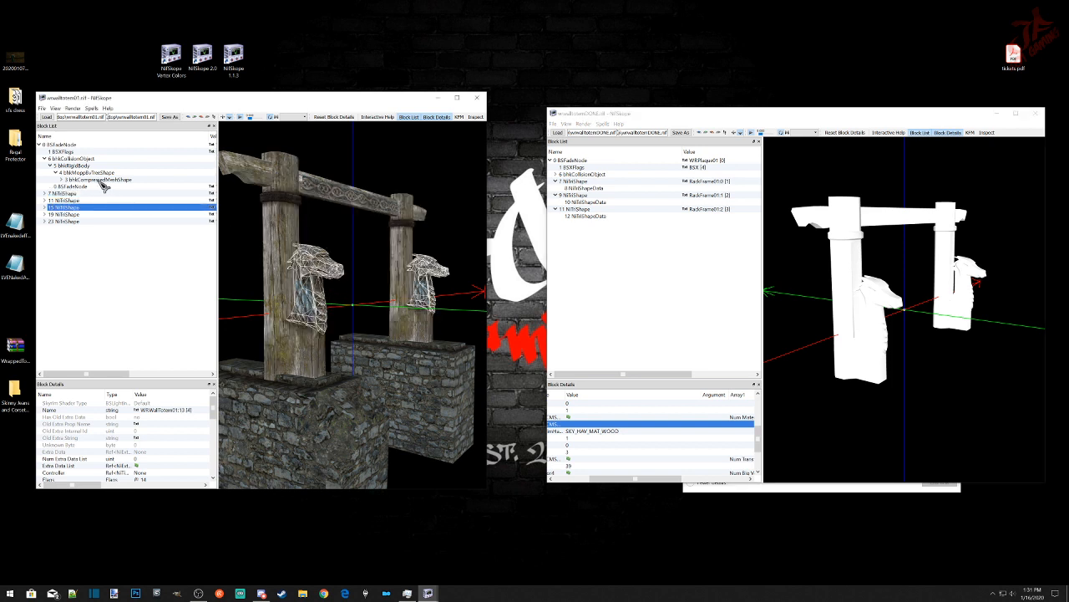
left_click(45, 208)
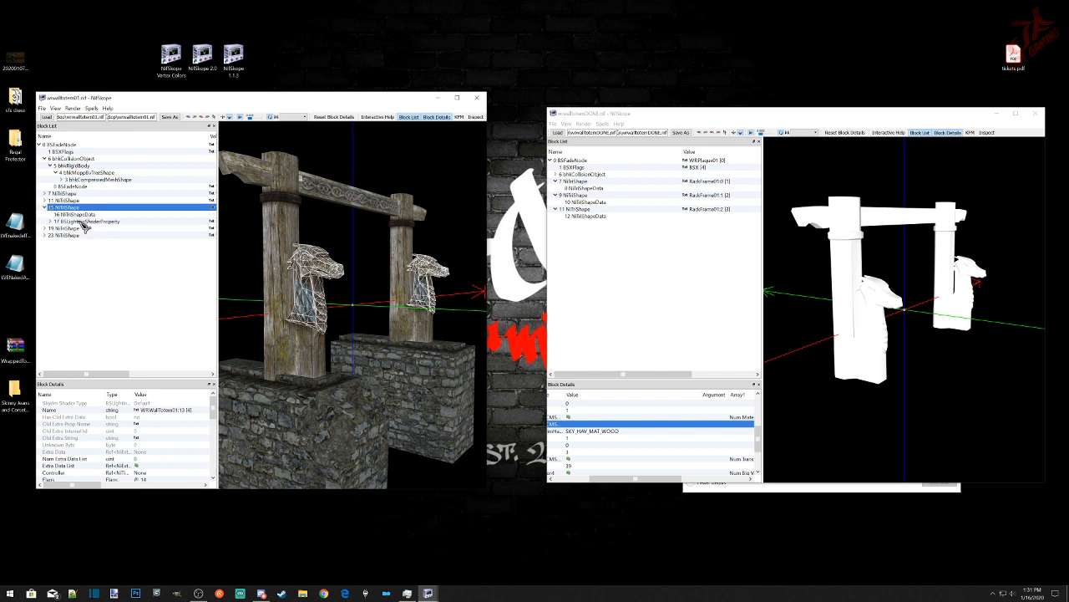
left_click(84, 221)
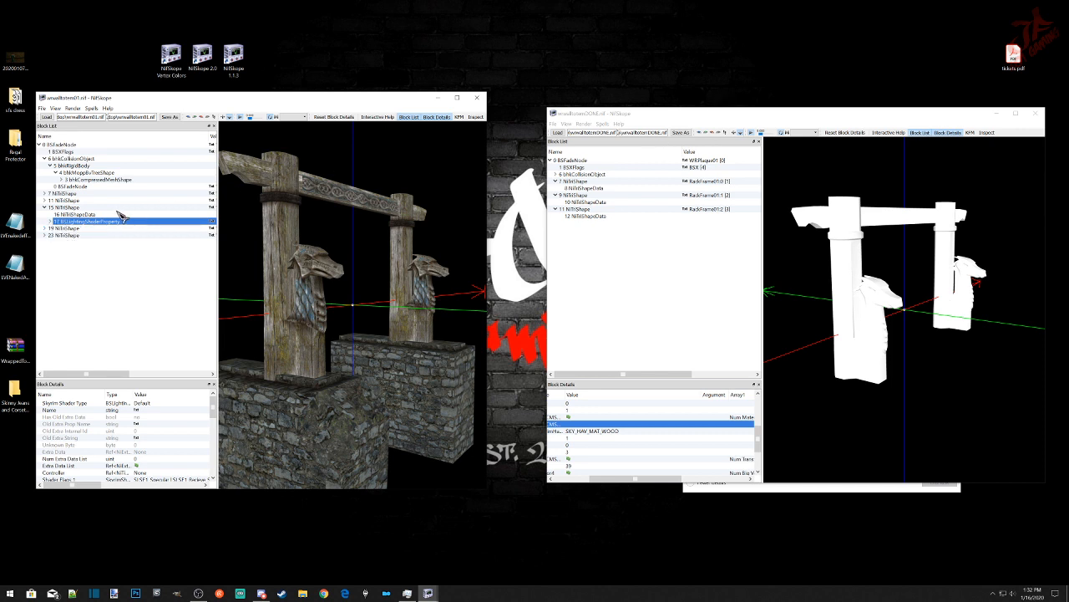
right_click(92, 224)
mouse_move(107, 224)
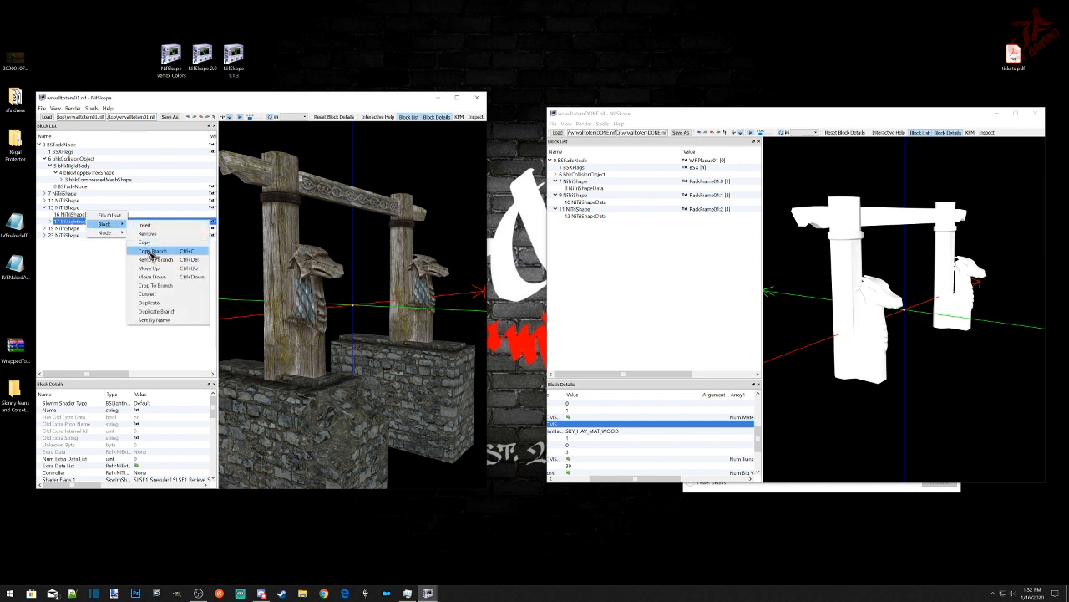
left_click(150, 251)
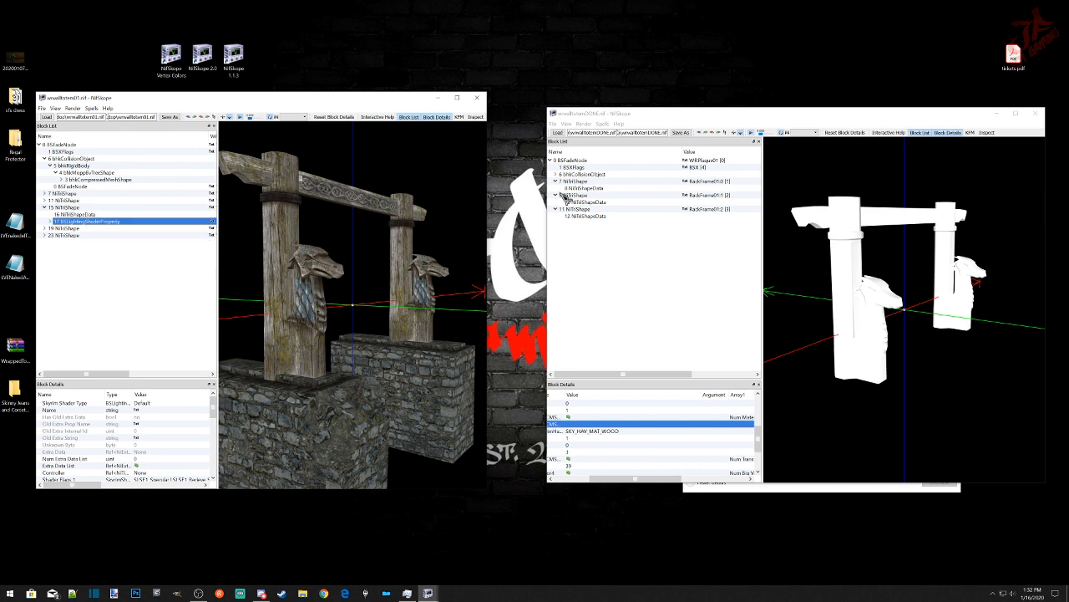
Step: Paste the copied shader branch onto the dragon heads' NiTriShape (block 11) in wrwalltotemDONE.nif
left_click(588, 209)
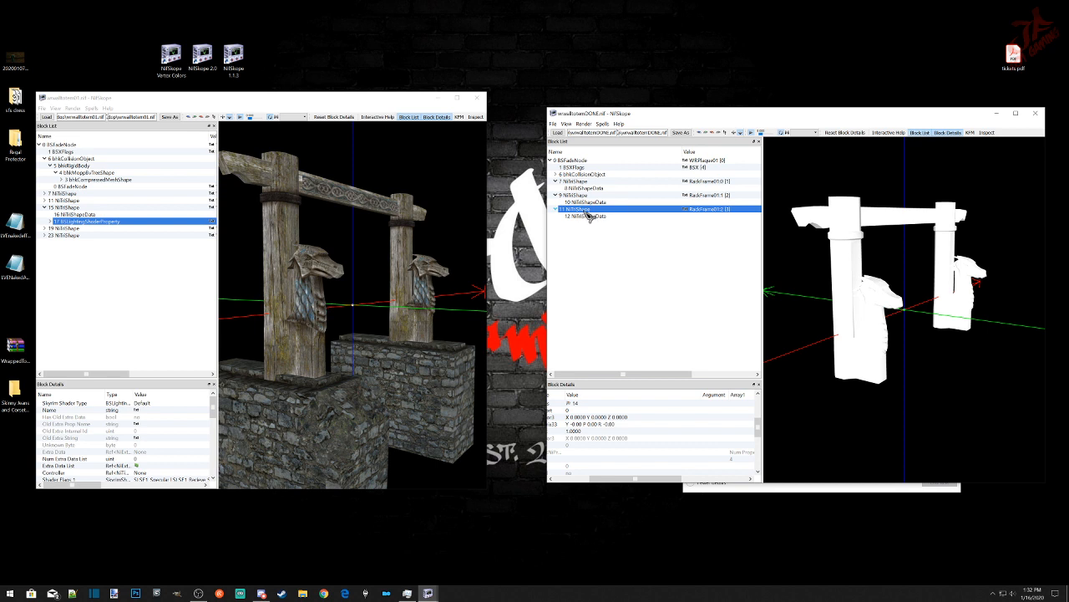
right_click(589, 211)
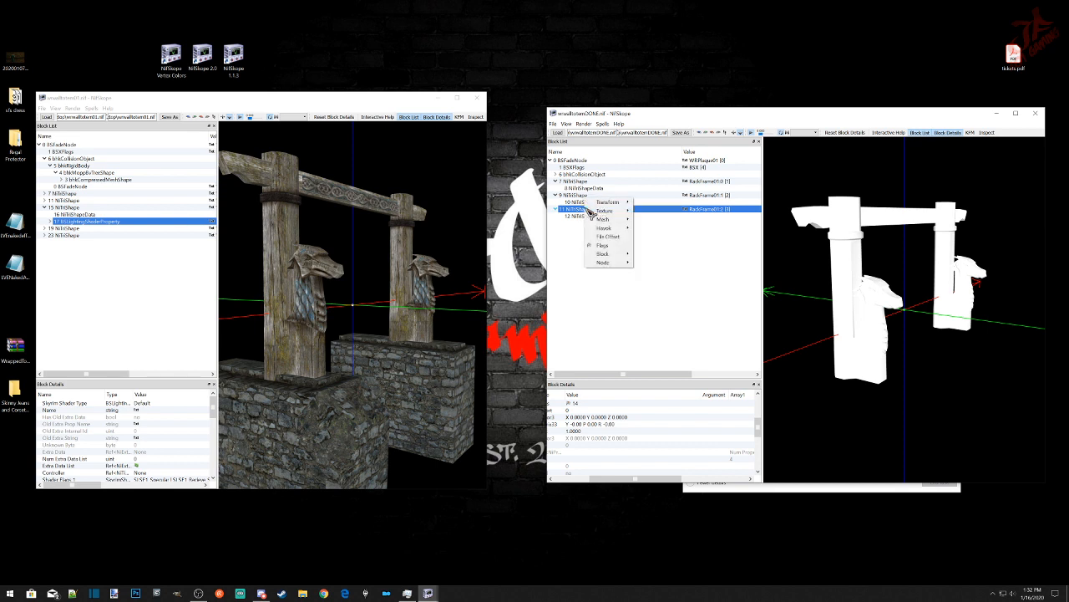
mouse_move(623, 261)
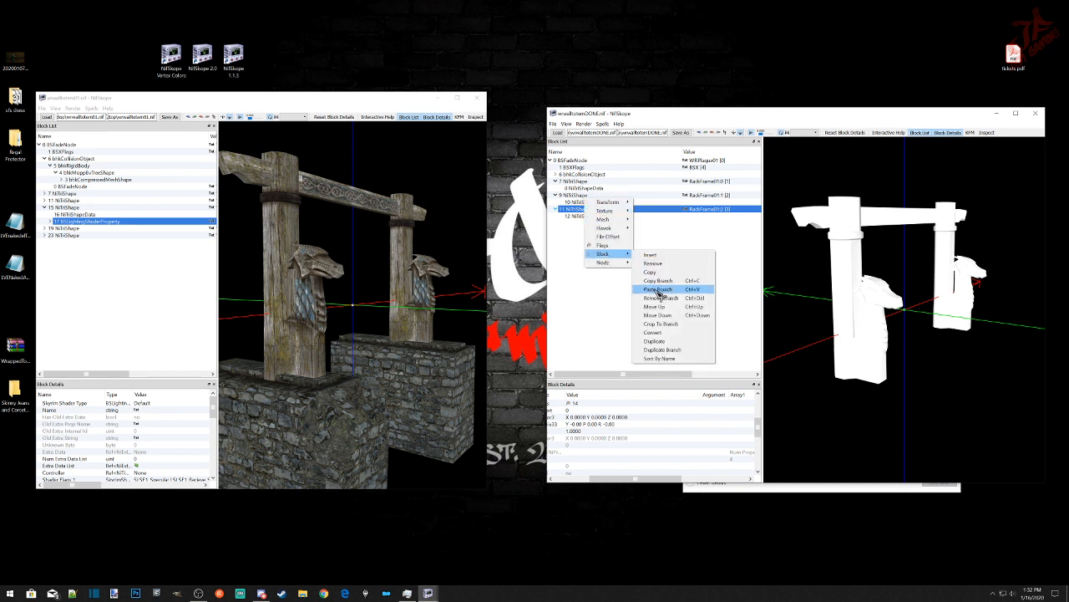
left_click(668, 292)
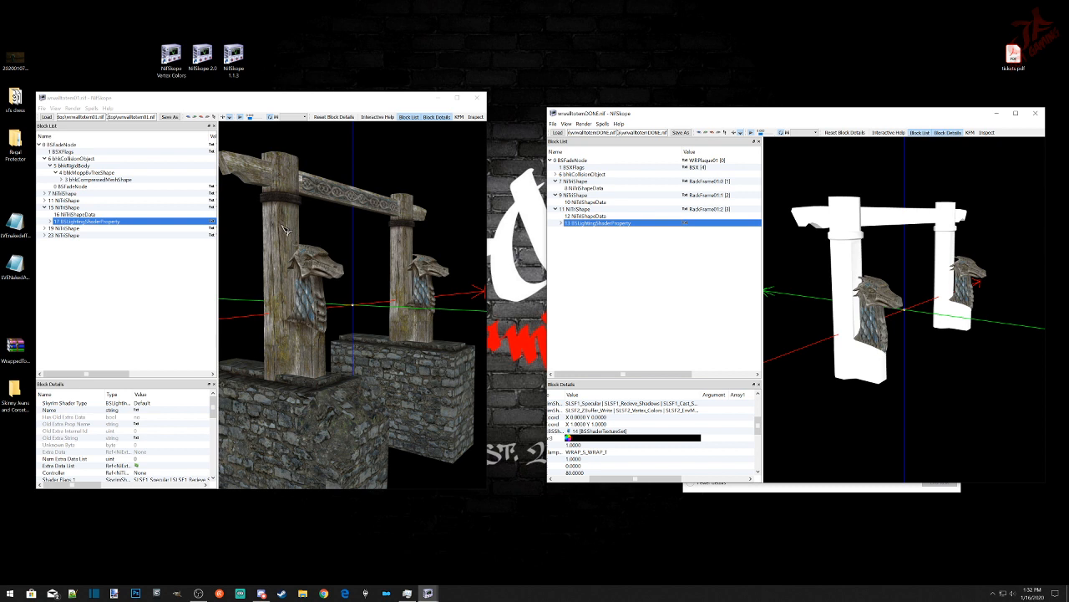
Step: Copy the BSLightingShaderProperty branch of the wooden posts' NiTriShape (block 7) in wrwalltotem01.nif
left_click(285, 229)
left_click(46, 193)
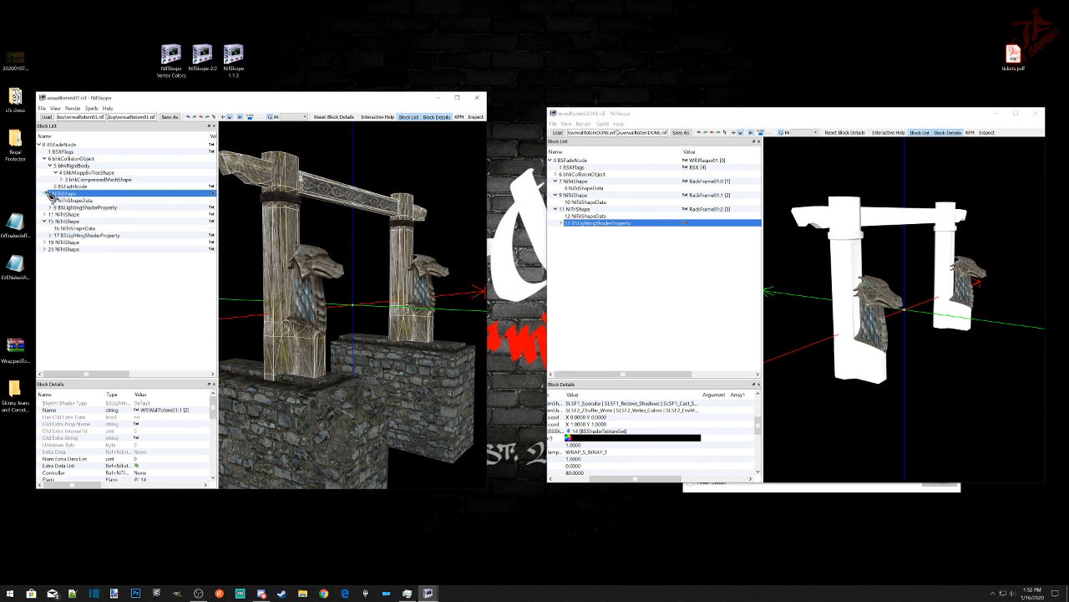
left_click(72, 207)
right_click(73, 207)
mouse_move(102, 209)
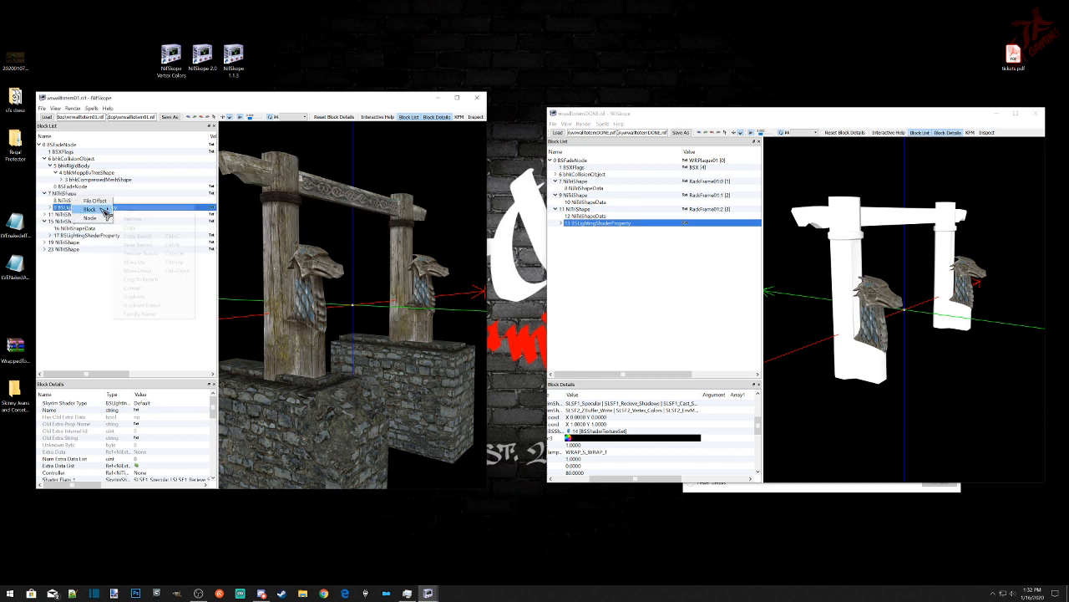
left_click(138, 237)
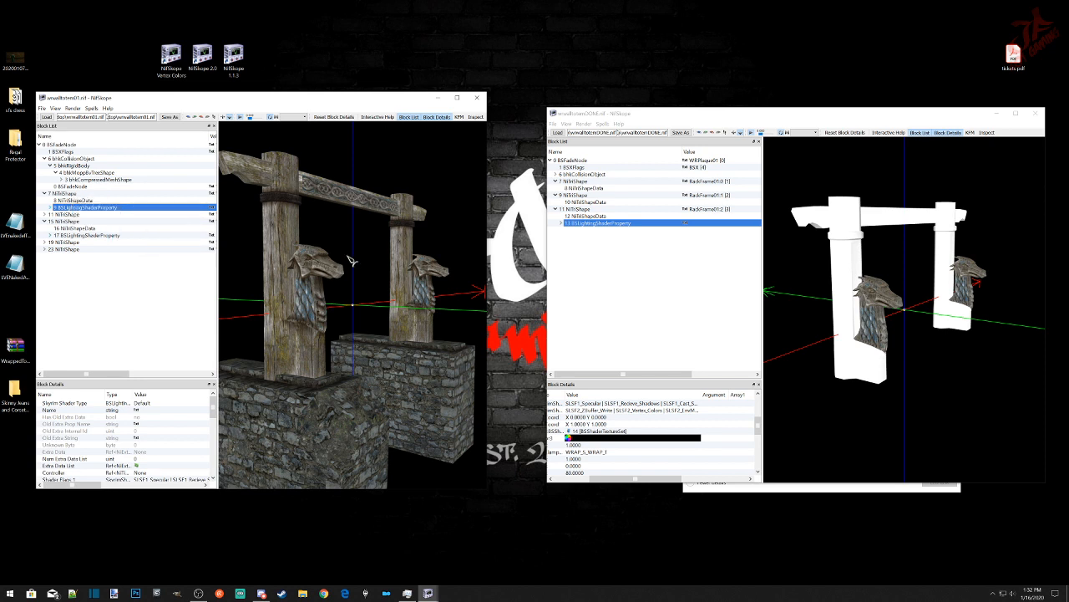
Step: Paste the copied wood shader branch onto the posts' NiTriShape (block 7) in wrwalltotemDONE.nif
right_click(847, 222)
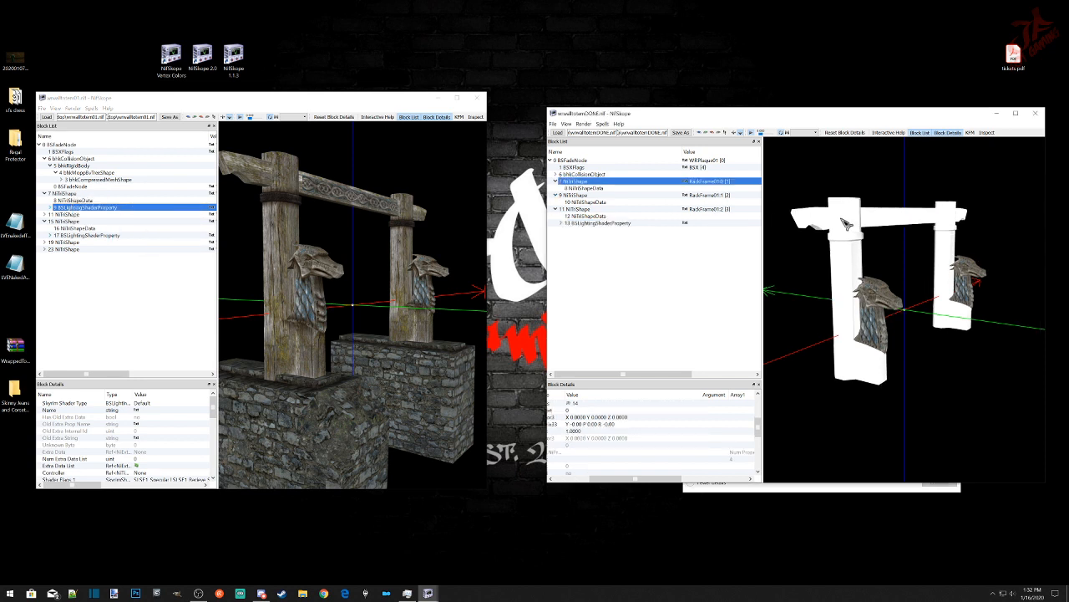
Step: Paste the copied BSLightingShaderProperty branch onto the RackFrame01:0 NiTriShape in wrwalltotemDONE.nif
right_click(589, 180)
mouse_move(607, 231)
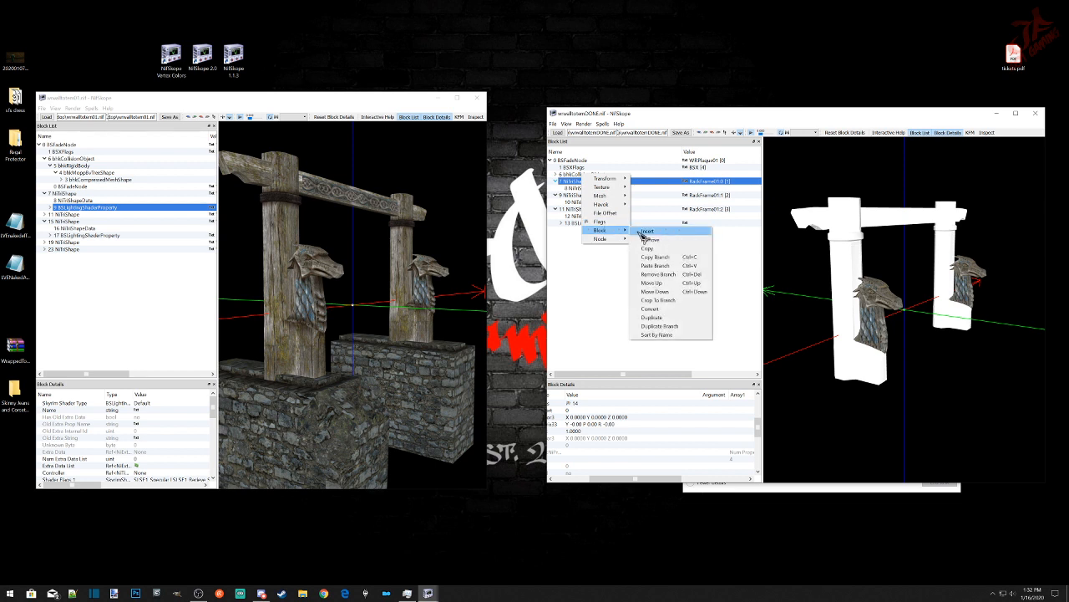
left_click(646, 265)
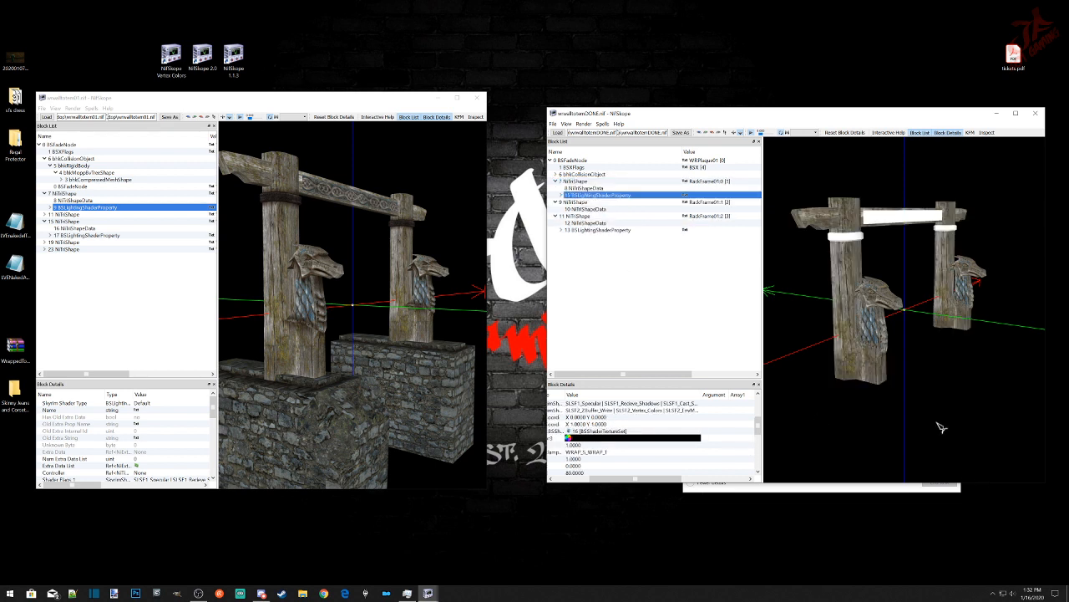
Step: Copy the BSLightingShaderProperty branch of the crossbeam and post band shape (block 11) in wrwalltotem01.nif
left_click(292, 202)
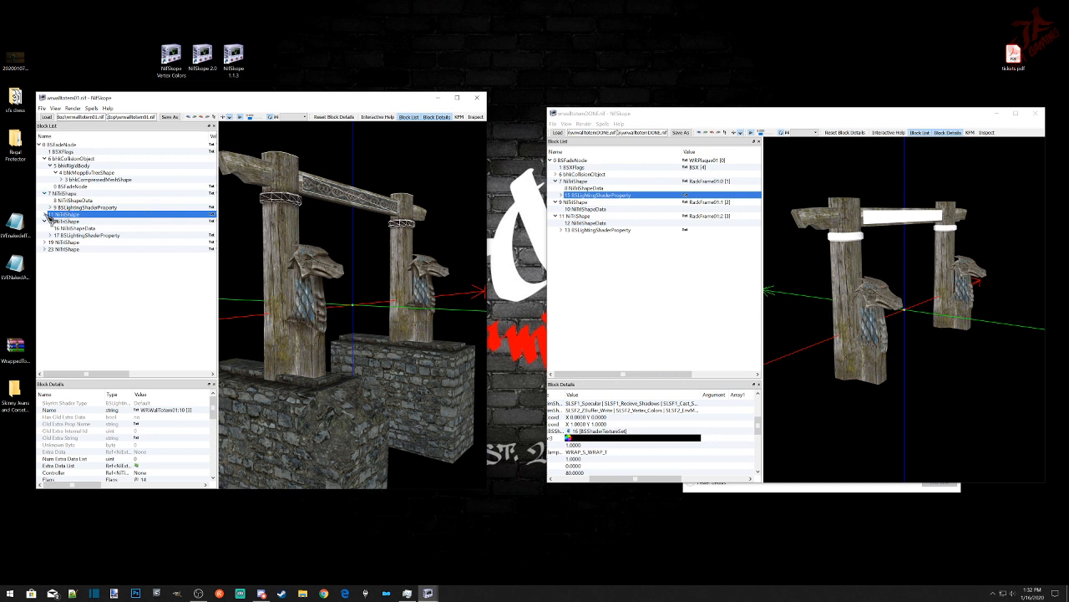
left_click(46, 214)
right_click(82, 228)
mouse_move(107, 236)
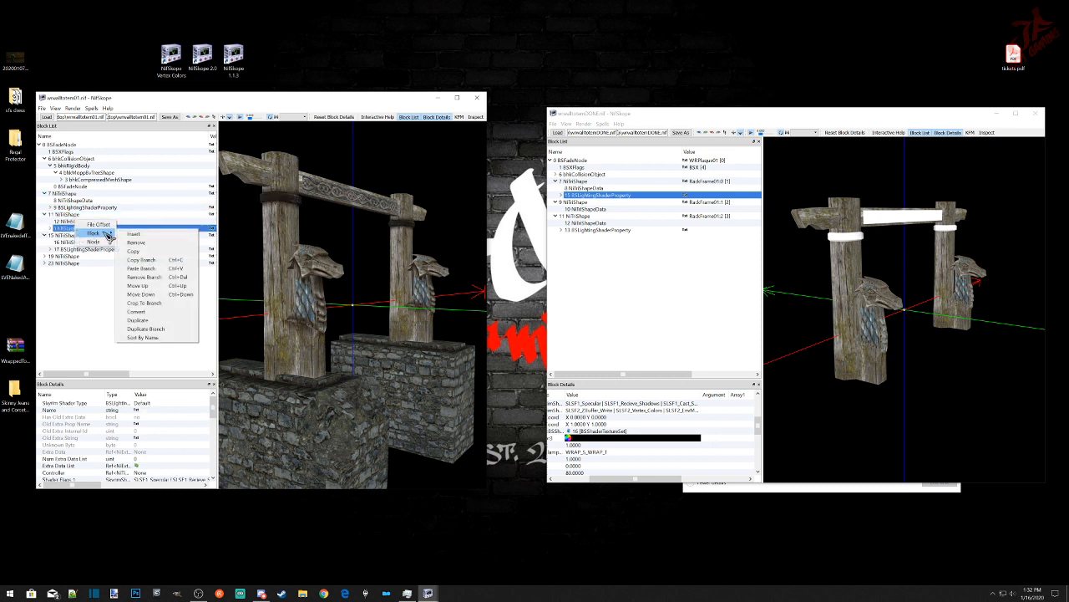
left_click(139, 260)
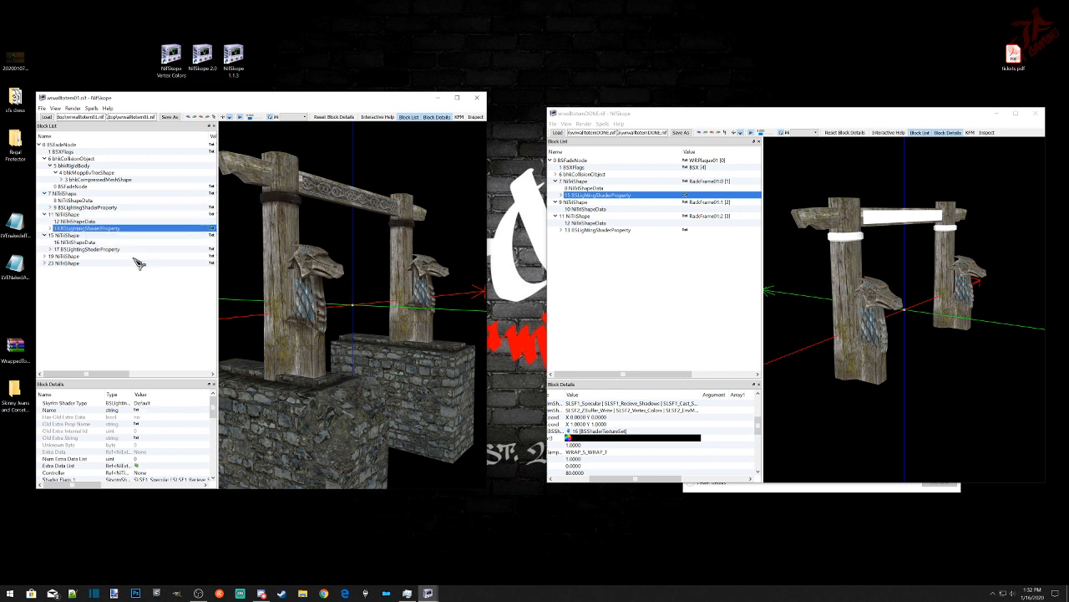
Step: Paste the copied shader property branch onto the RackFrame01:1 NiTriShape in wrwalltotemDONE.nif and check the model
left_click(584, 203)
right_click(584, 202)
mouse_move(597, 247)
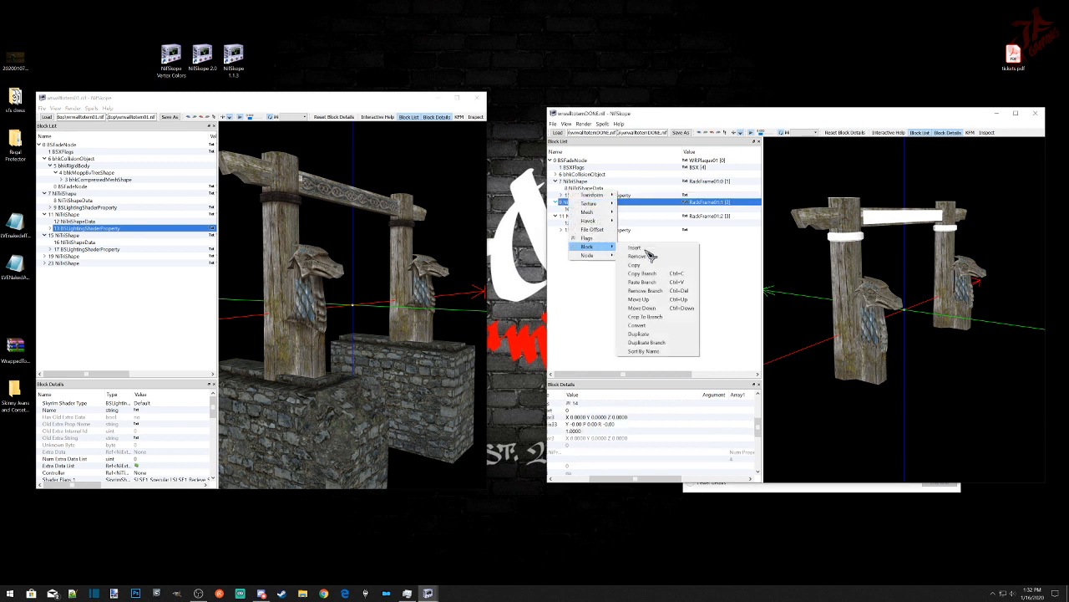
left_click(656, 283)
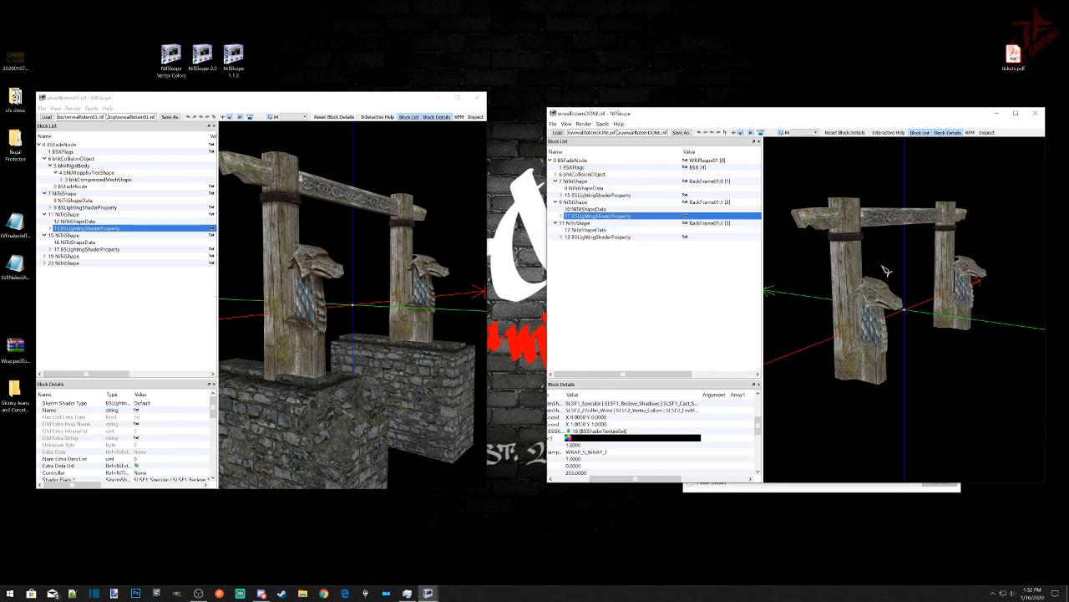
left_click_drag(993, 336, 979, 341)
Step: Update all tangent spaces in wrwalltotemDONE.nif with the batch spell
left_click_drag(846, 115, 804, 103)
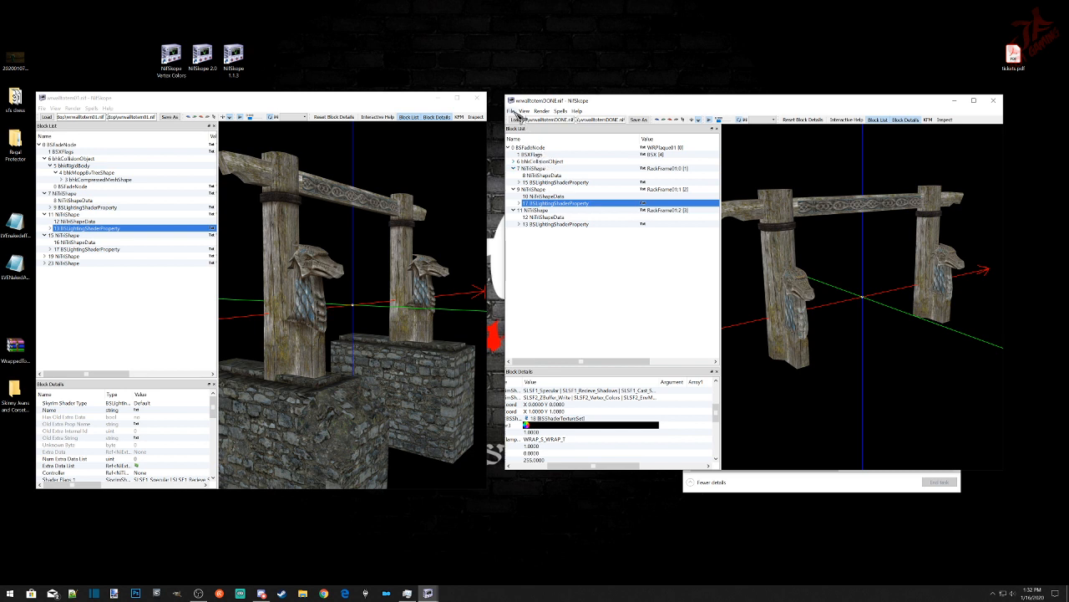
left_click(560, 110)
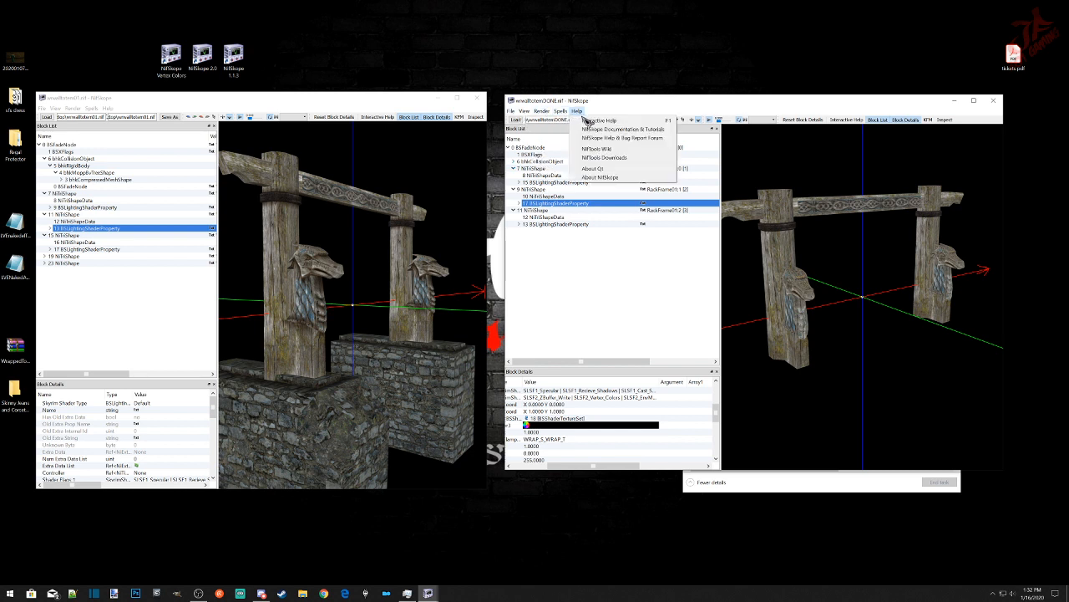
mouse_move(560, 111)
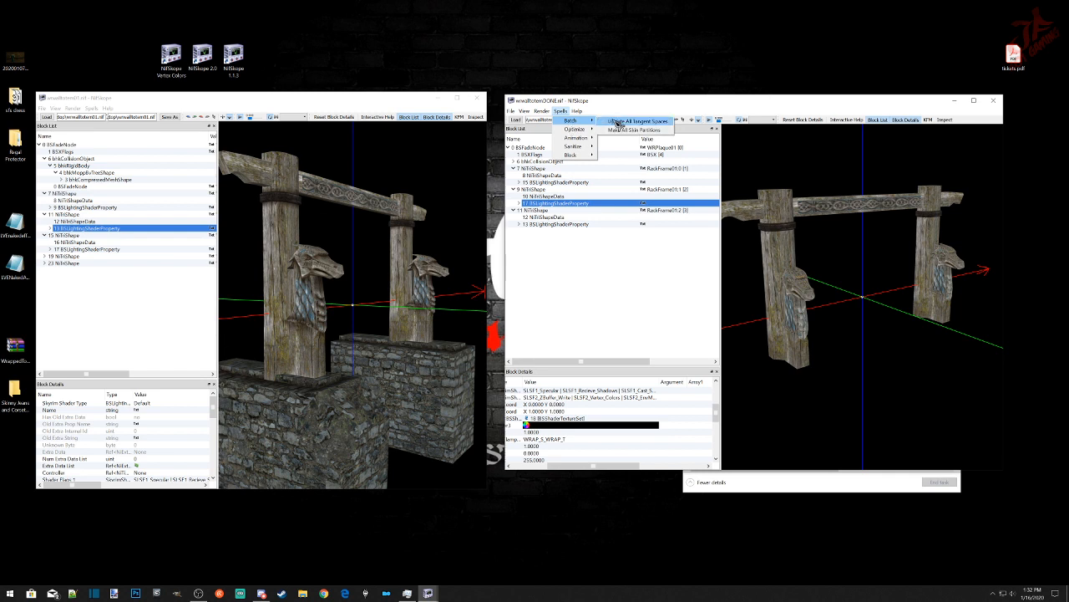
left_click(618, 122)
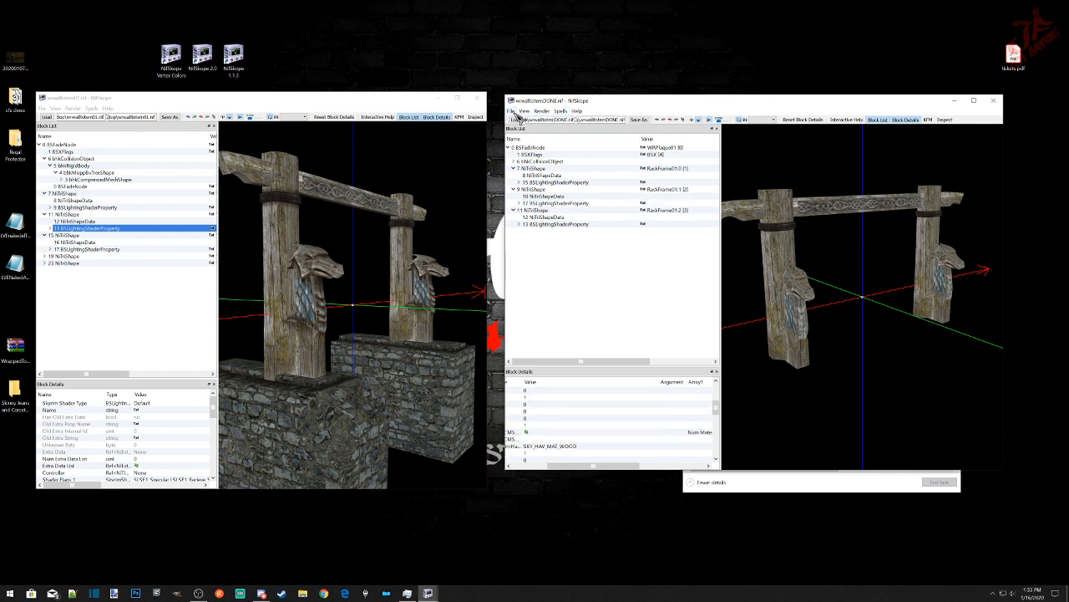
Step: Save the mesh to the Desktop over the existing wrwalltotemDONE.nif and close both NifSkope windows
left_click(513, 111)
left_click(527, 130)
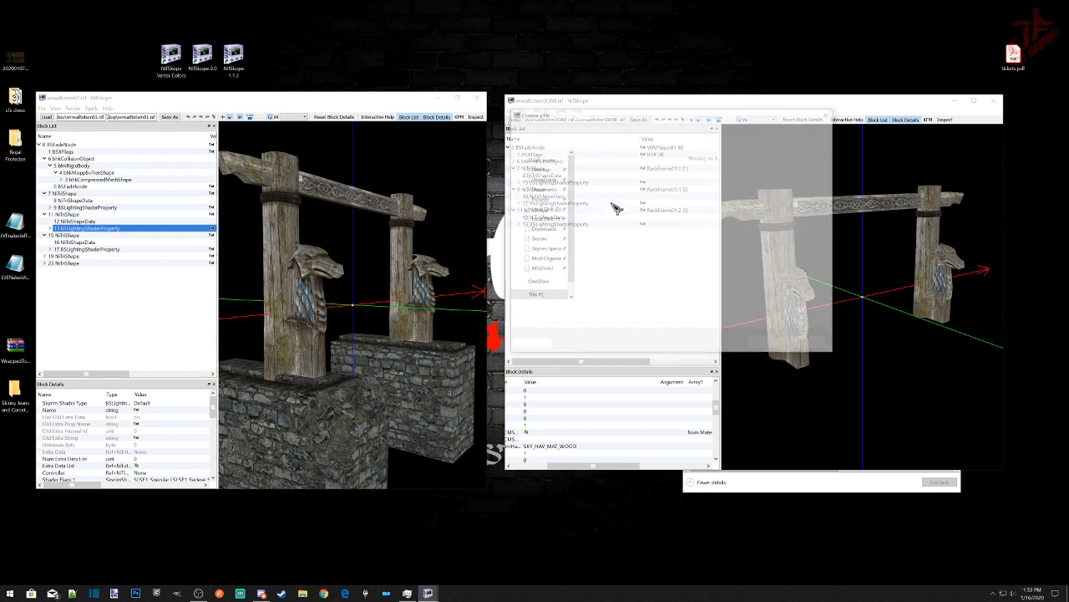
left_click(539, 189)
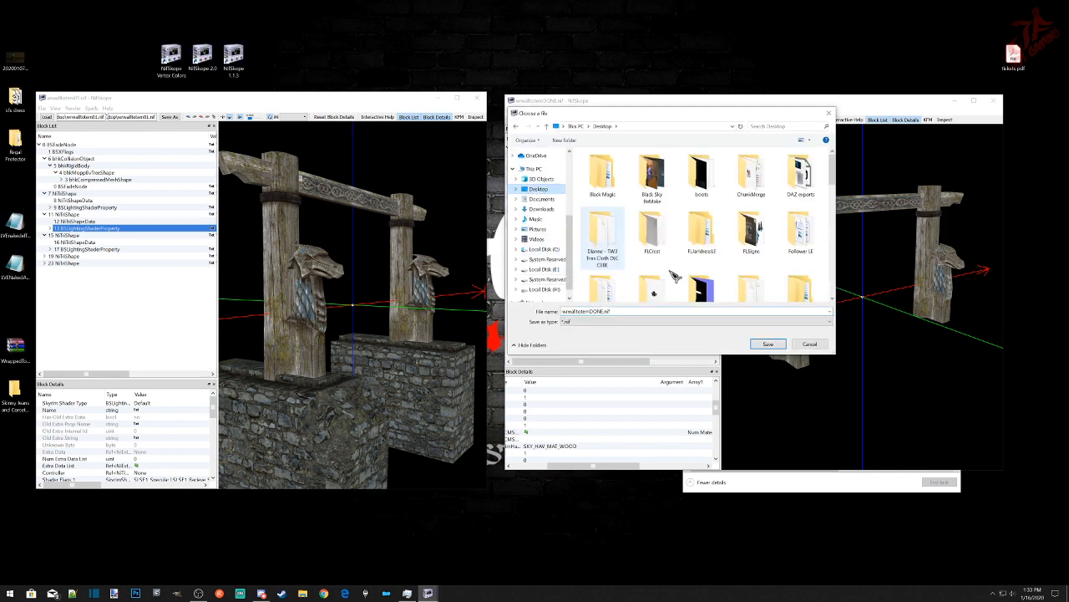
left_click(762, 346)
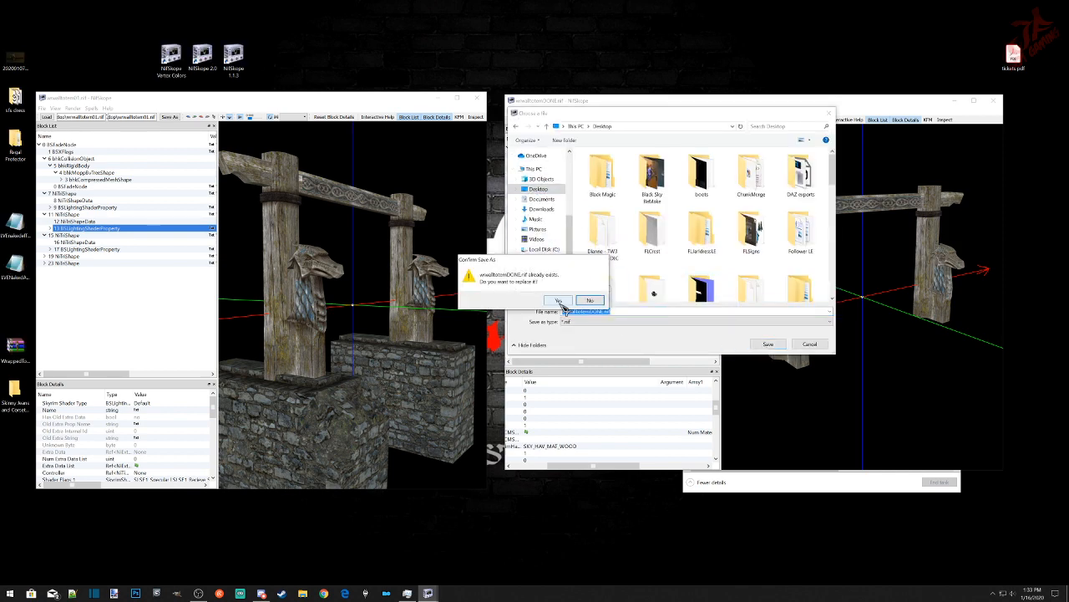
left_click(566, 302)
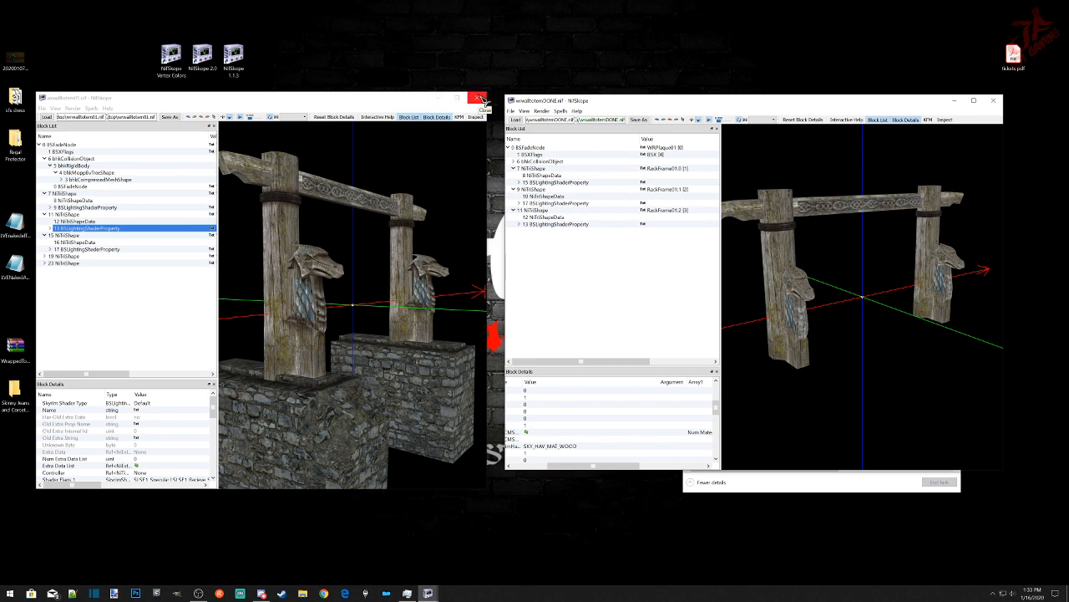
left_click(480, 100)
left_click(993, 101)
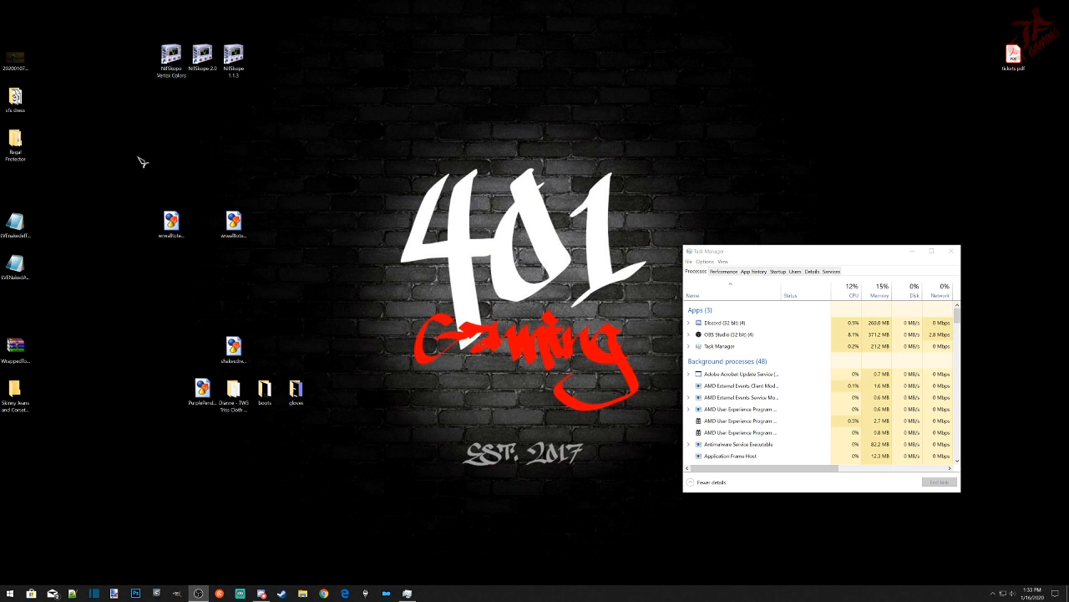
Step: Open wrwalltotemDONE.nif from the desktop in NifSkope Vertex Colors and enlarge its window
left_click(177, 60)
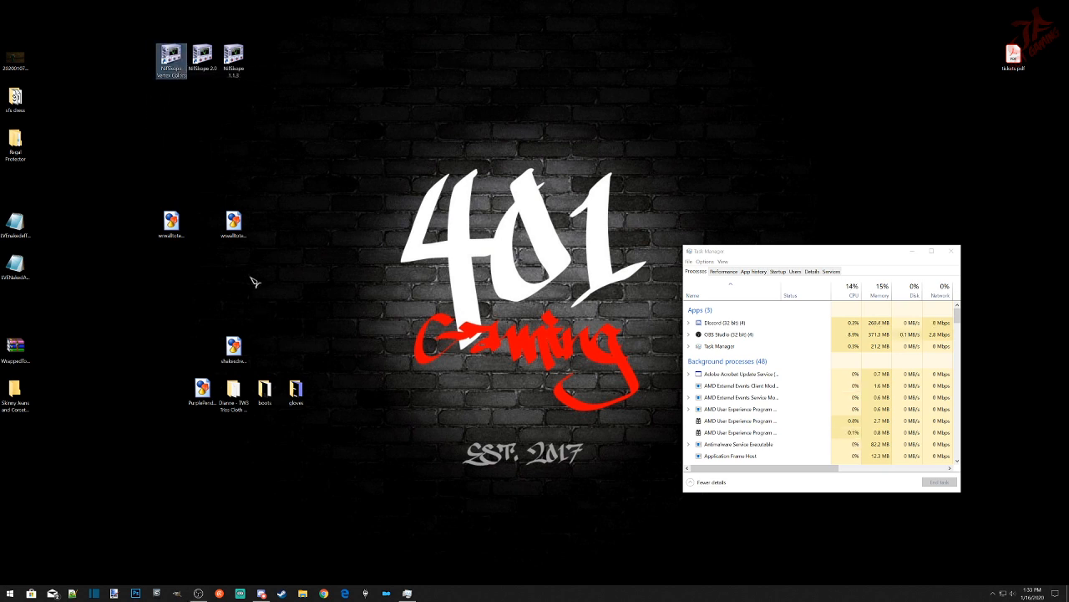
left_click_drag(235, 221, 167, 52)
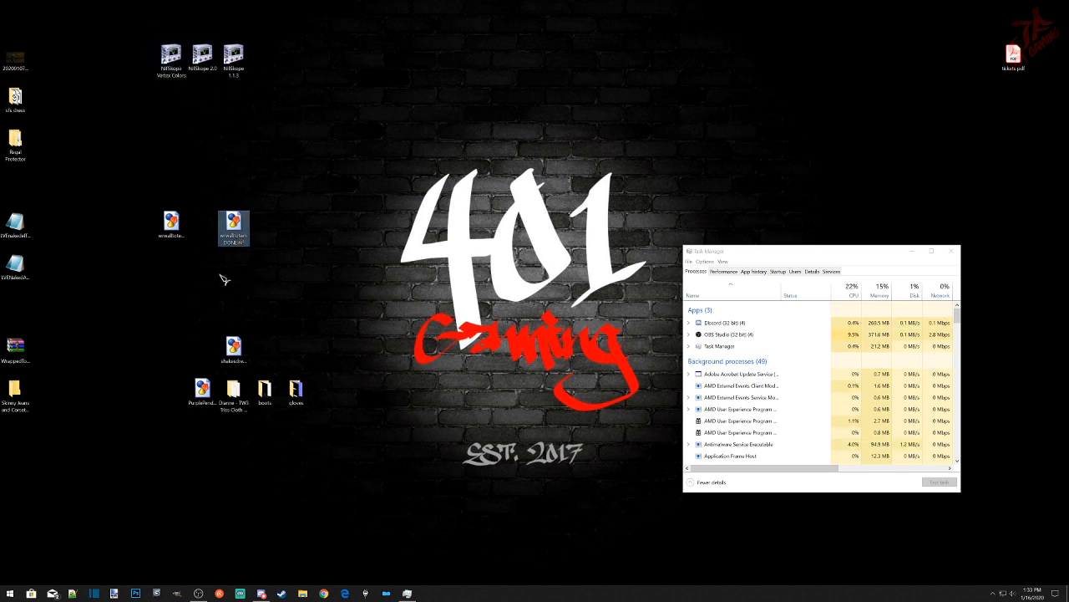
left_click_drag(523, 177, 718, 163)
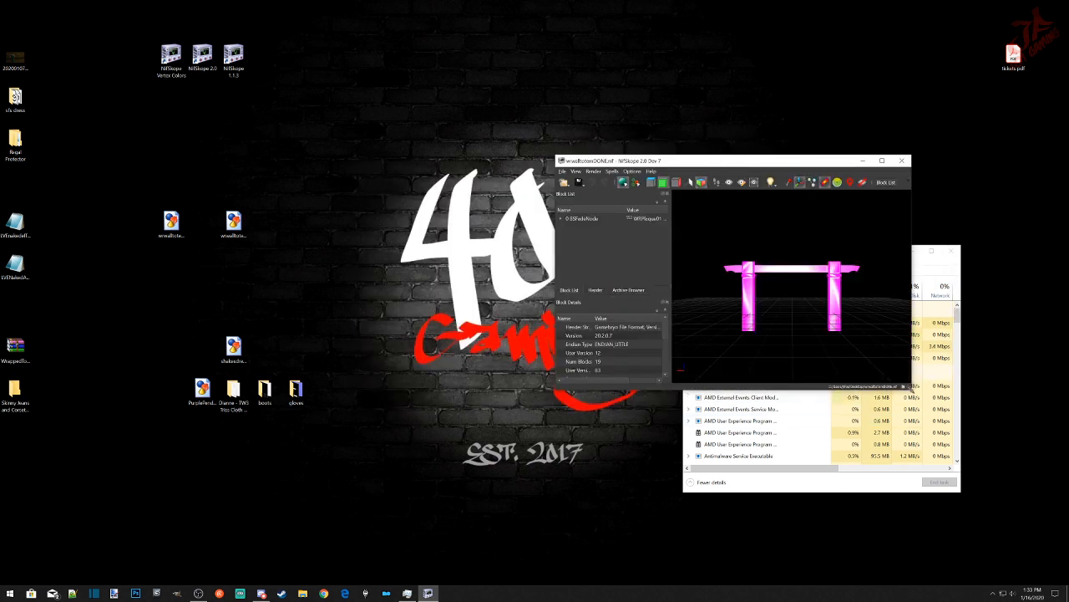
left_click_drag(910, 387, 999, 507)
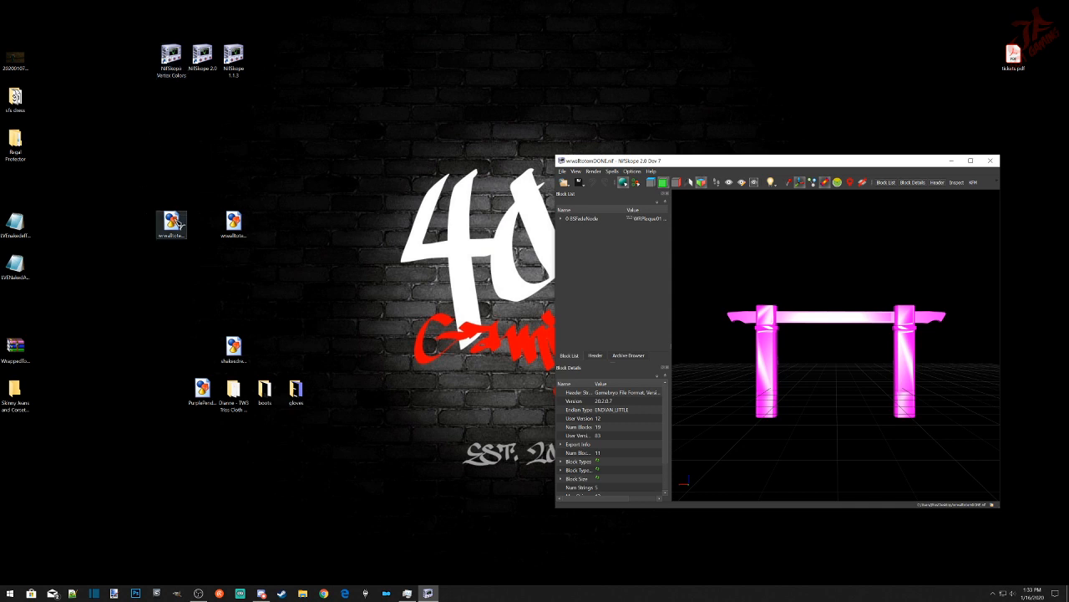
Step: Open wrwalltotem01.nif in a second NifSkope Vertex Colors window and arrange it beside the first
left_click_drag(173, 221, 171, 56)
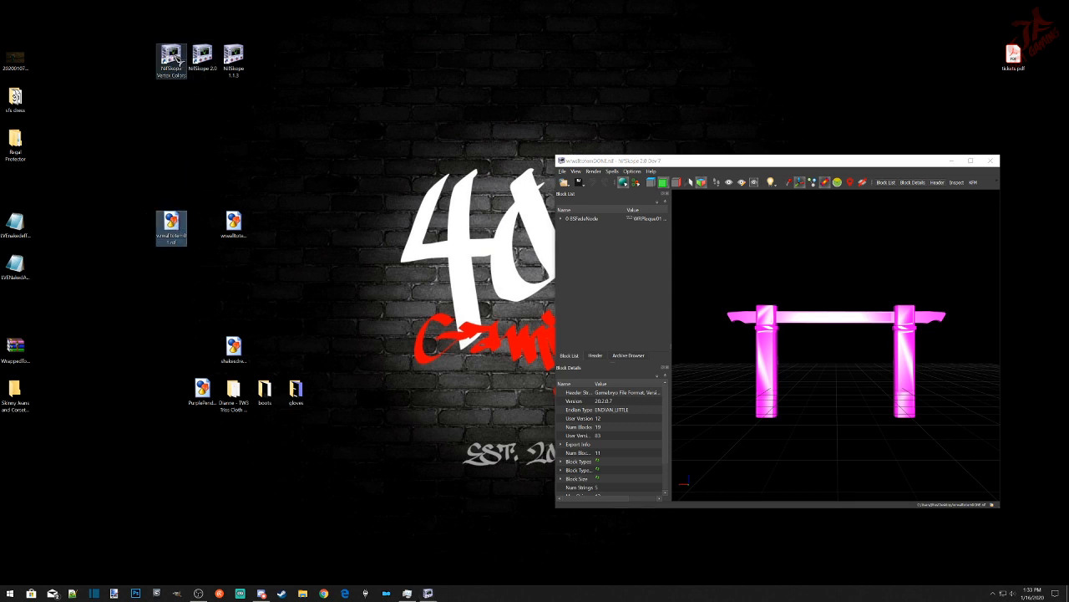
left_click_drag(706, 403, 817, 535)
left_click_drag(650, 177, 340, 153)
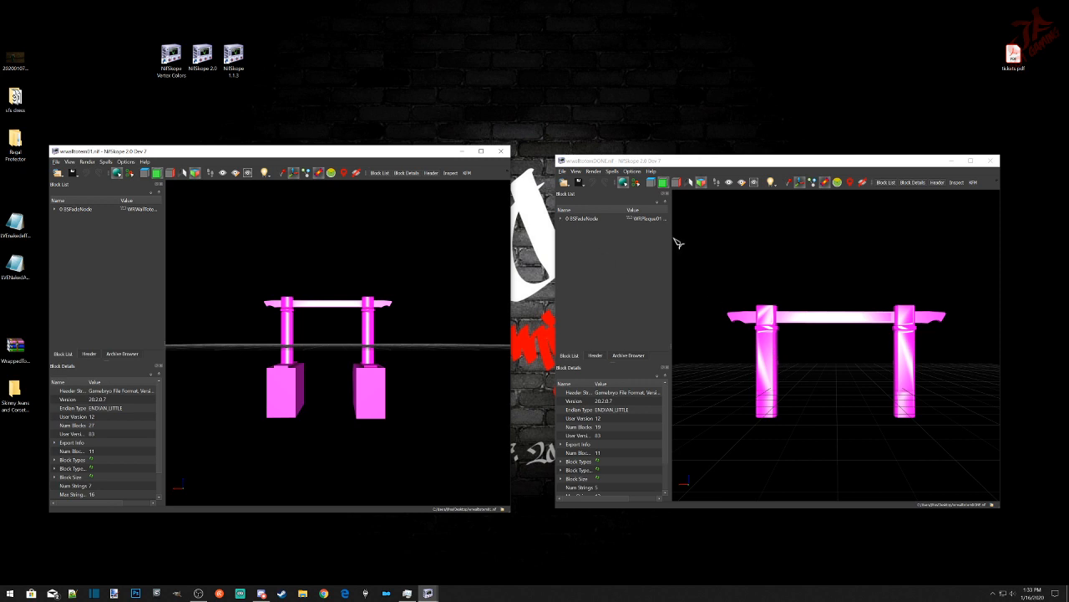
Step: Expand the root BSFadeNode of wrwalltotemDONE.nif and inspect its frame shape and dragon head shape
left_click_drag(671, 238, 708, 238)
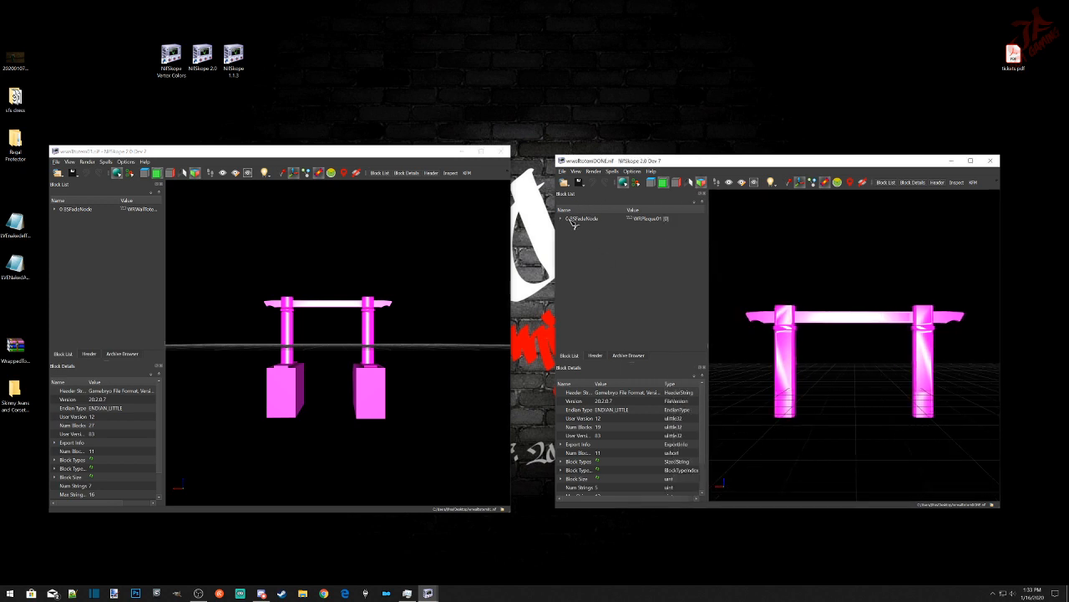
left_click(562, 220)
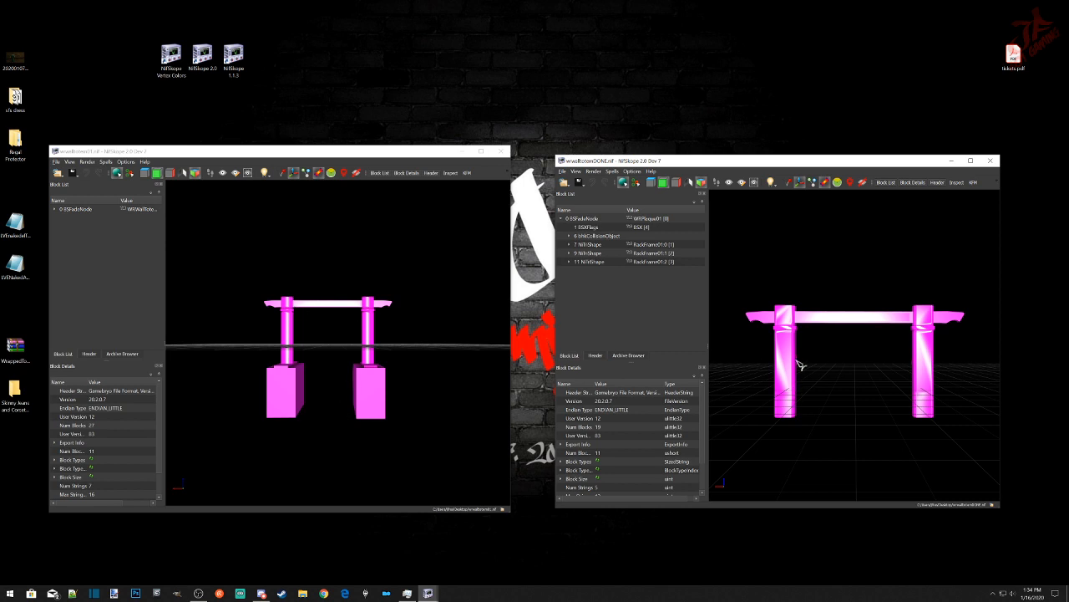
left_click_drag(800, 365, 786, 343)
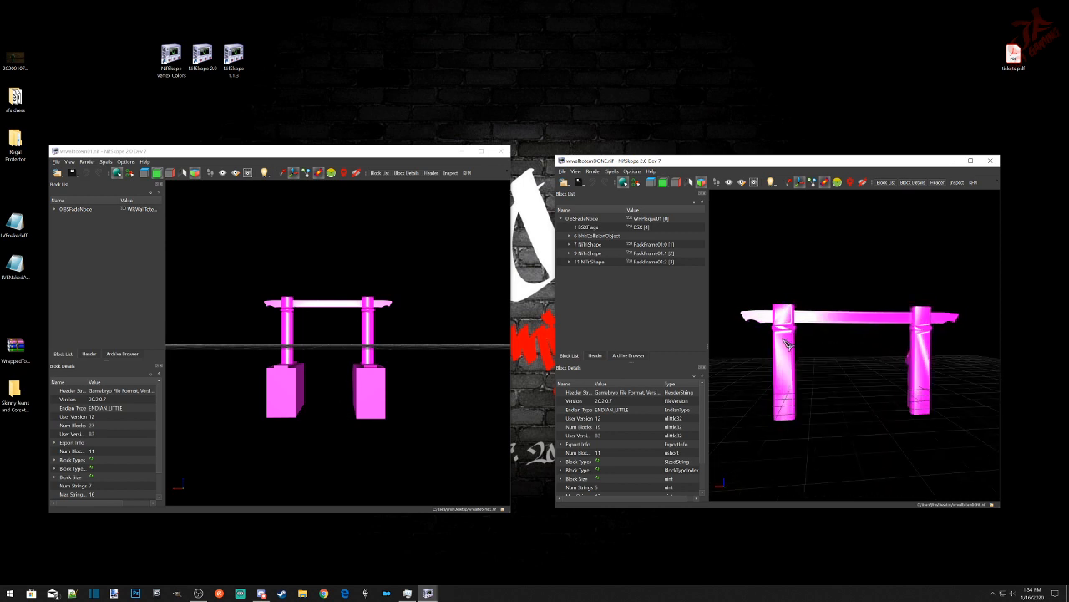
scroll(784, 341, "up", 11)
scroll(784, 343, "down", 5)
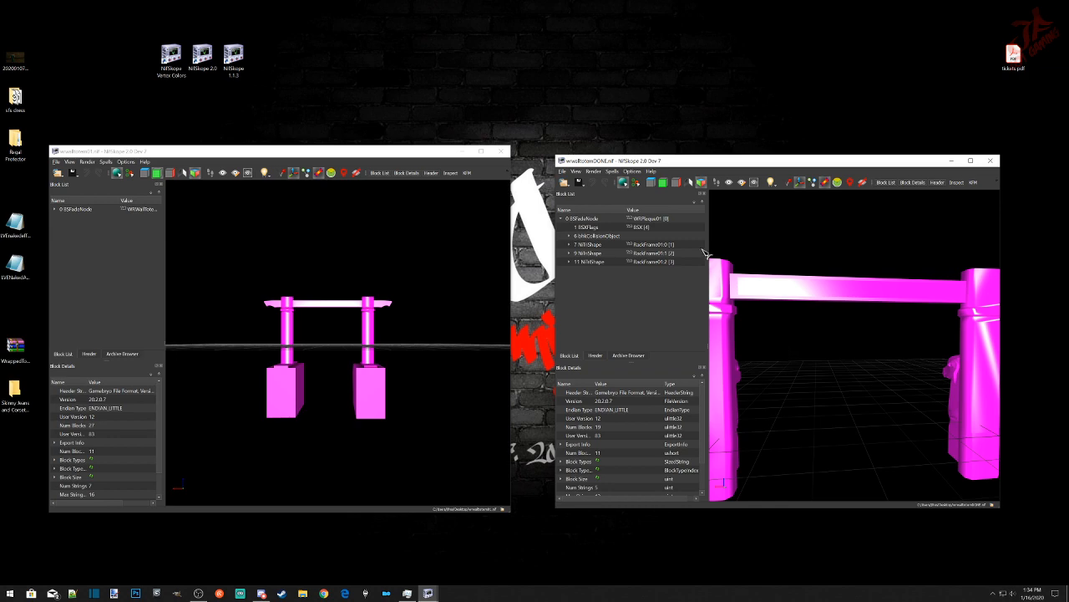
left_click(595, 245)
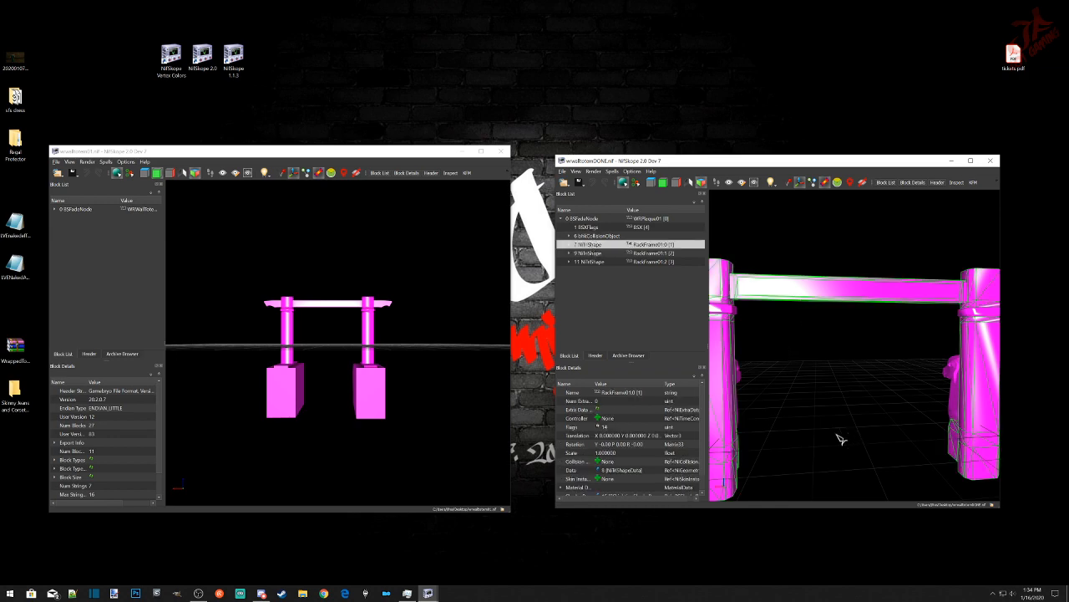
left_click_drag(842, 439, 785, 422)
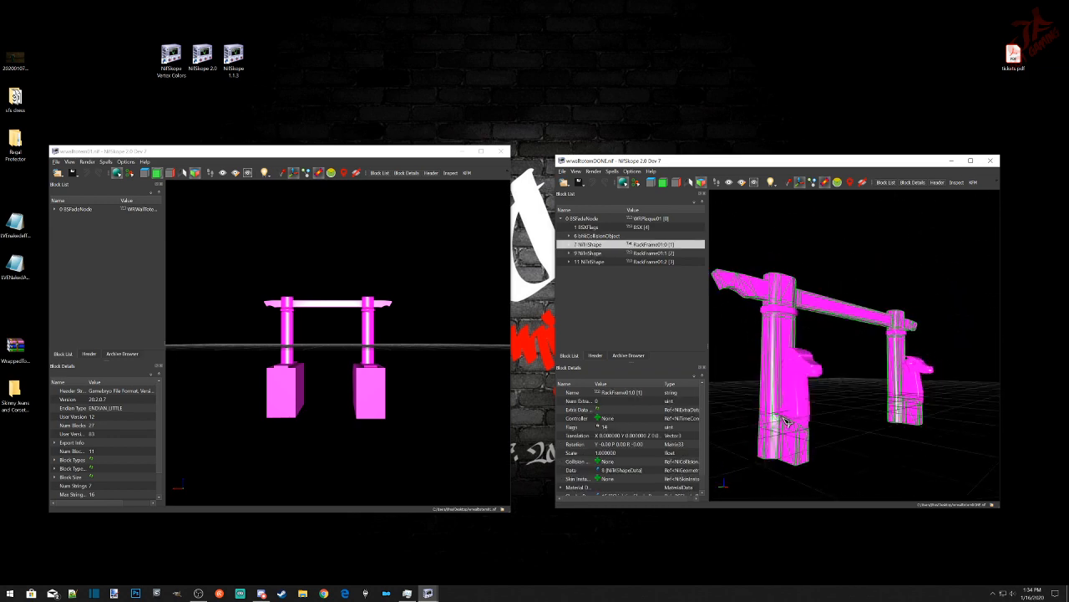
left_click(801, 376)
Step: Select the dragon head shape in wrwalltotem01.nif and examine the Vertex Colors list in its NiTriShapeData
left_click(459, 398)
left_click_drag(459, 399, 434, 391)
scroll(437, 389, "up", 5)
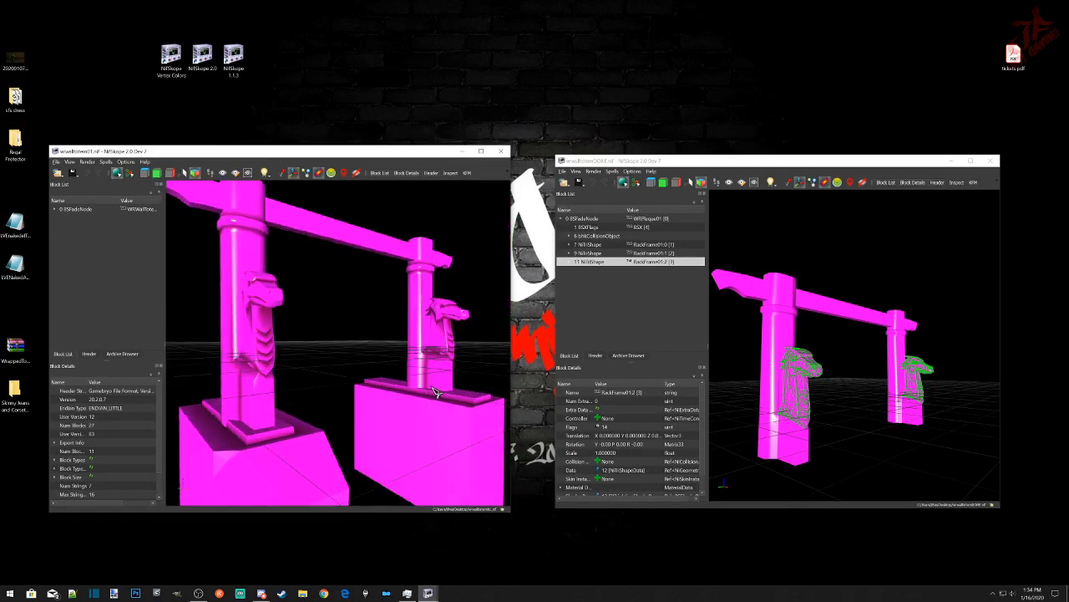
left_click(284, 299)
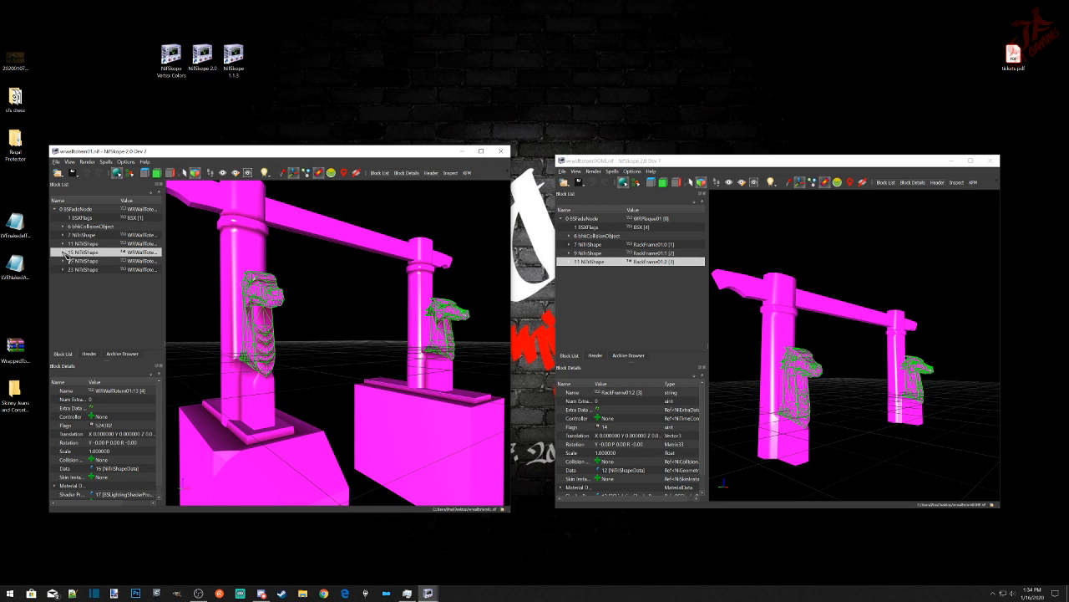
left_click(64, 252)
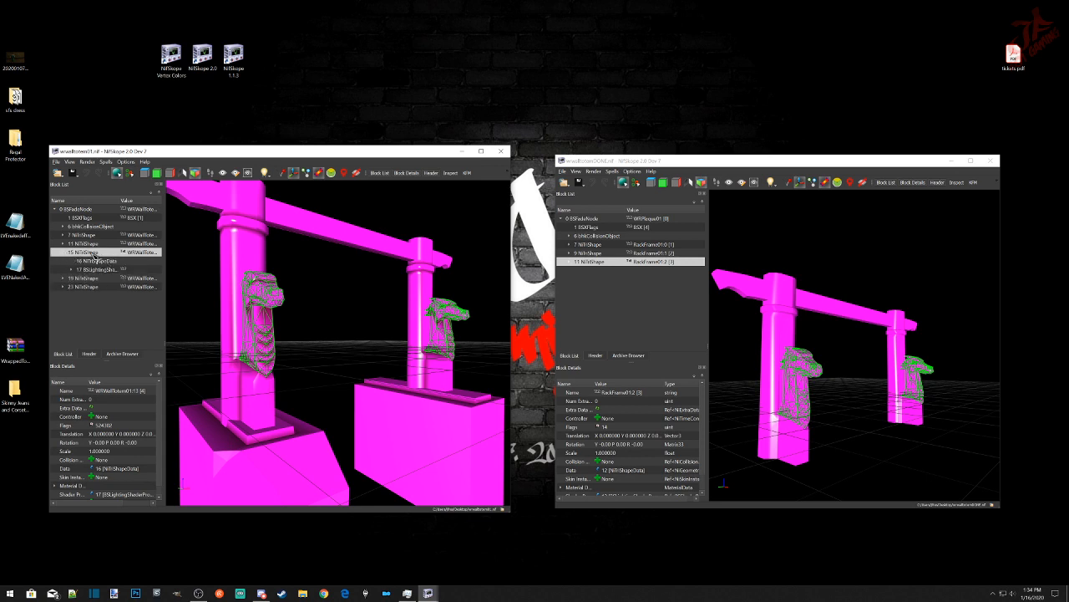
left_click(98, 261)
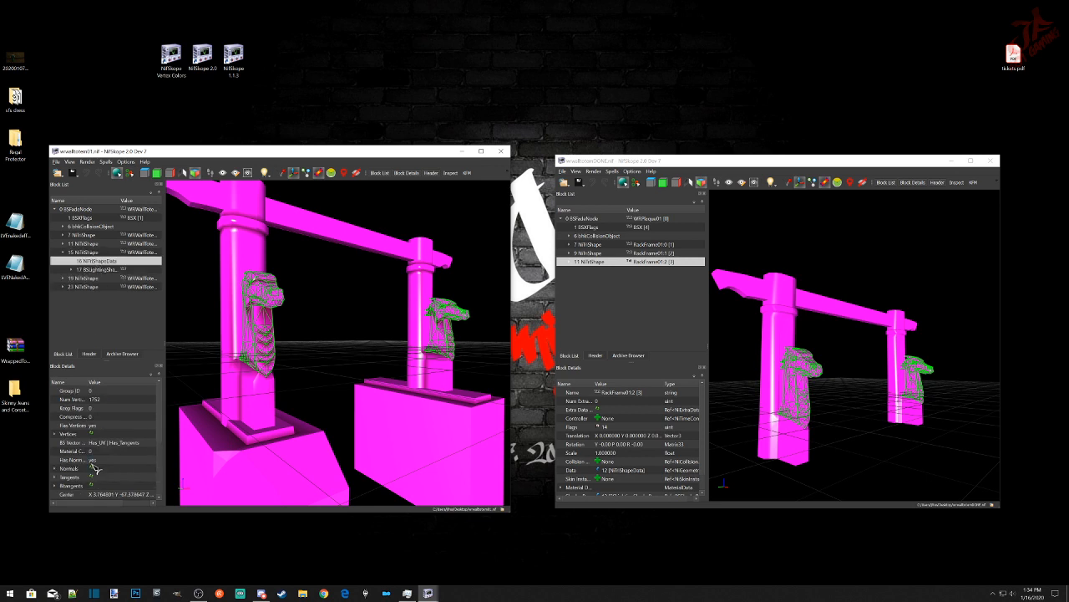
scroll(94, 469, "down", 3)
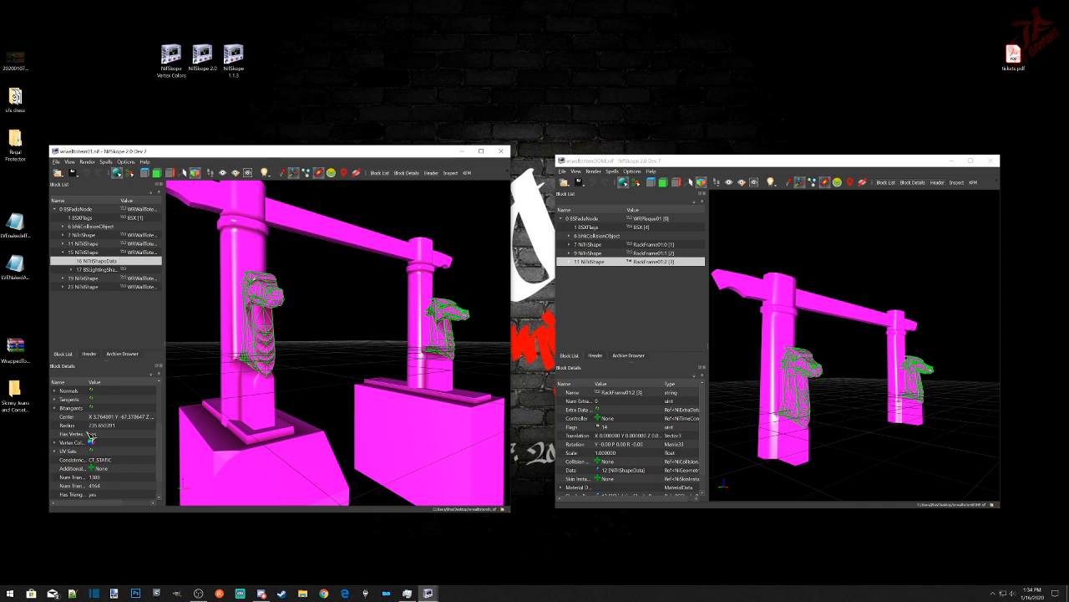
left_click(57, 444)
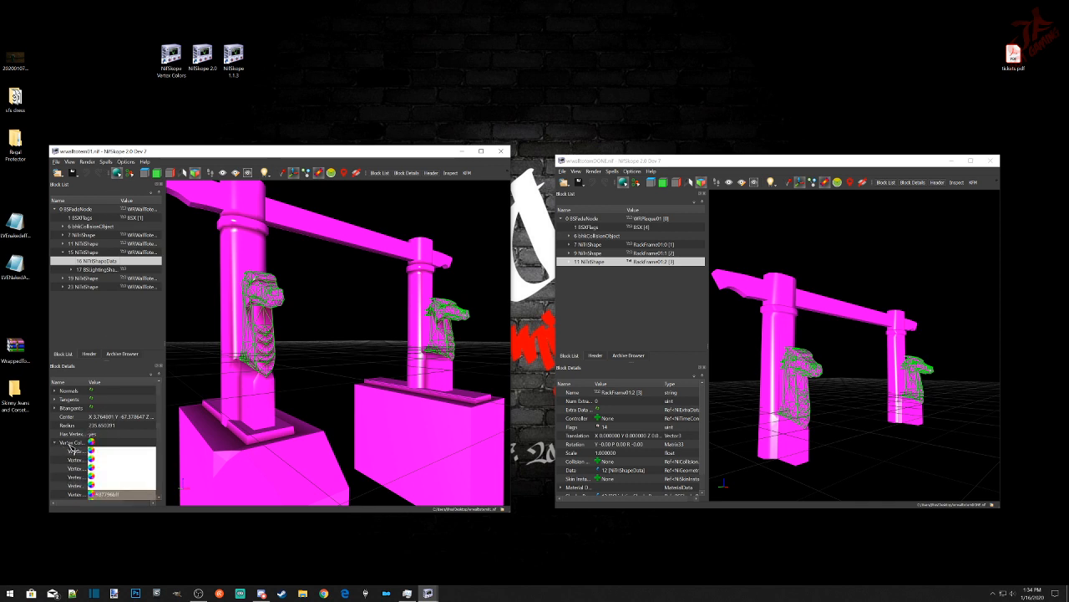
scroll(80, 450, "down", 3)
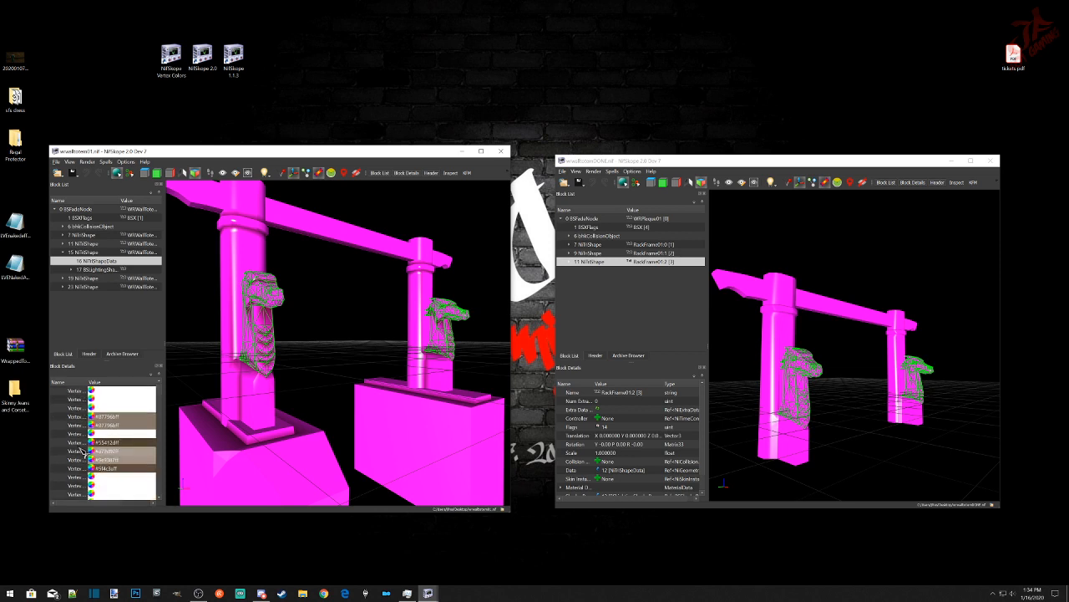
Step: Expand the dragon head shape (11 NiTriShape) in wrwalltotemDONE.nif and examine the Vertex Colors list in its NiTriShapeData
scroll(80, 451, "up", 5)
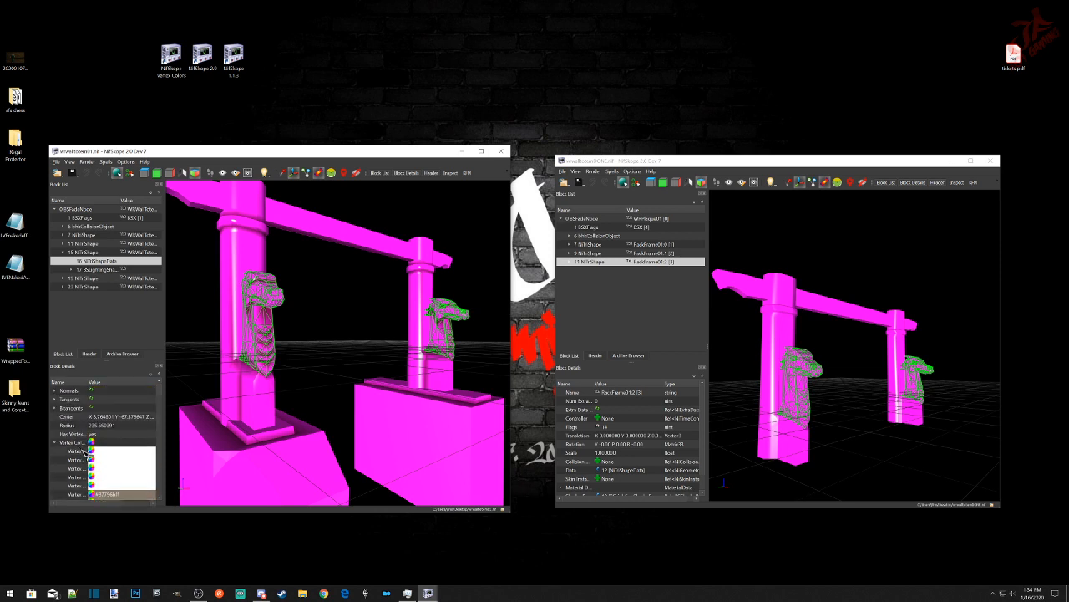
left_click(569, 262)
left_click(595, 271)
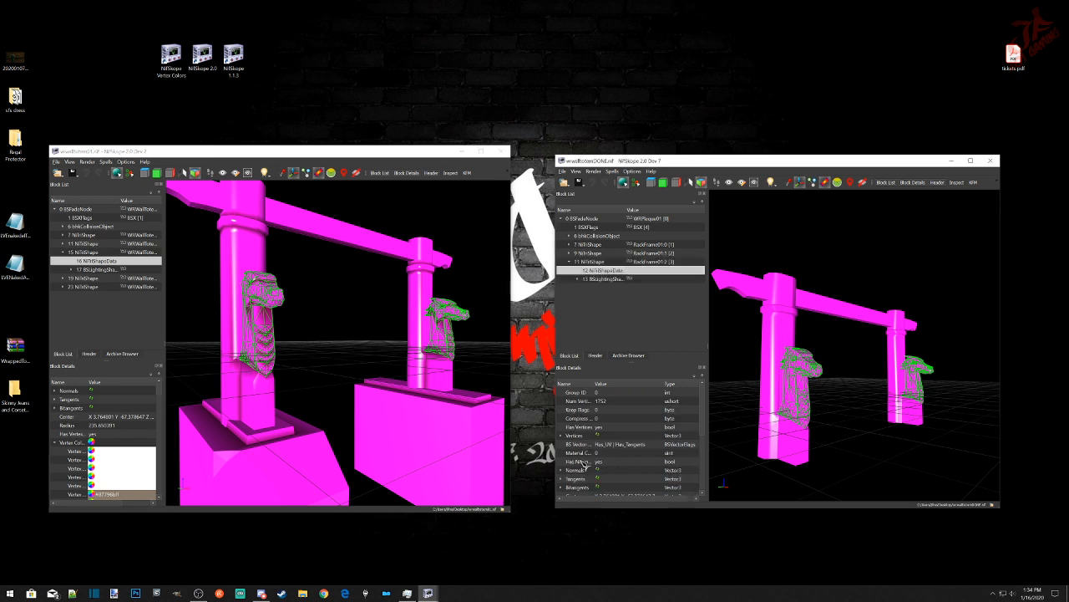
left_click(562, 443)
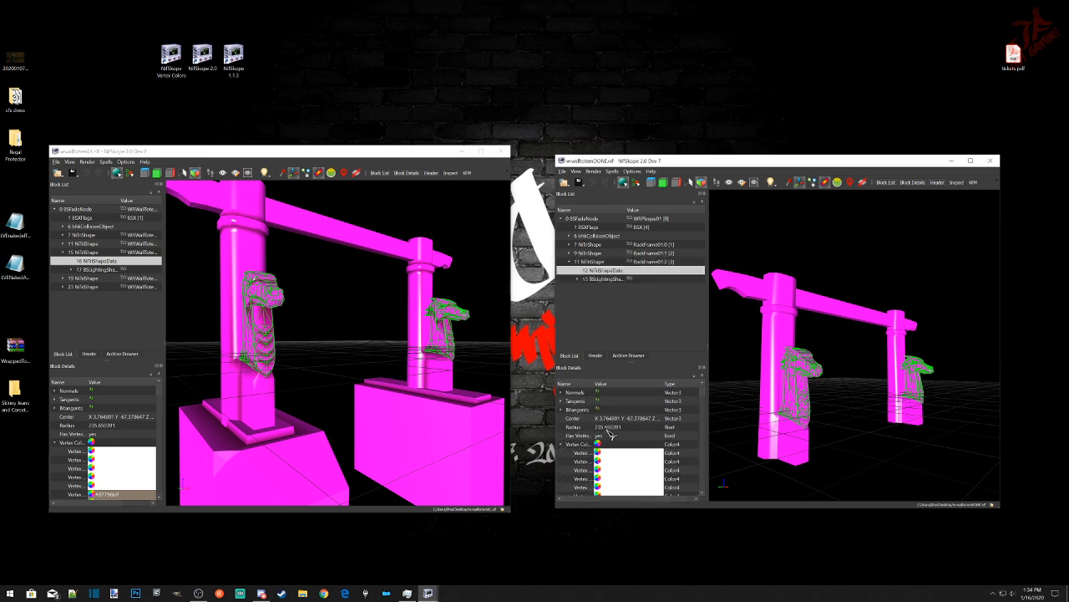
scroll(611, 434, "down", 3)
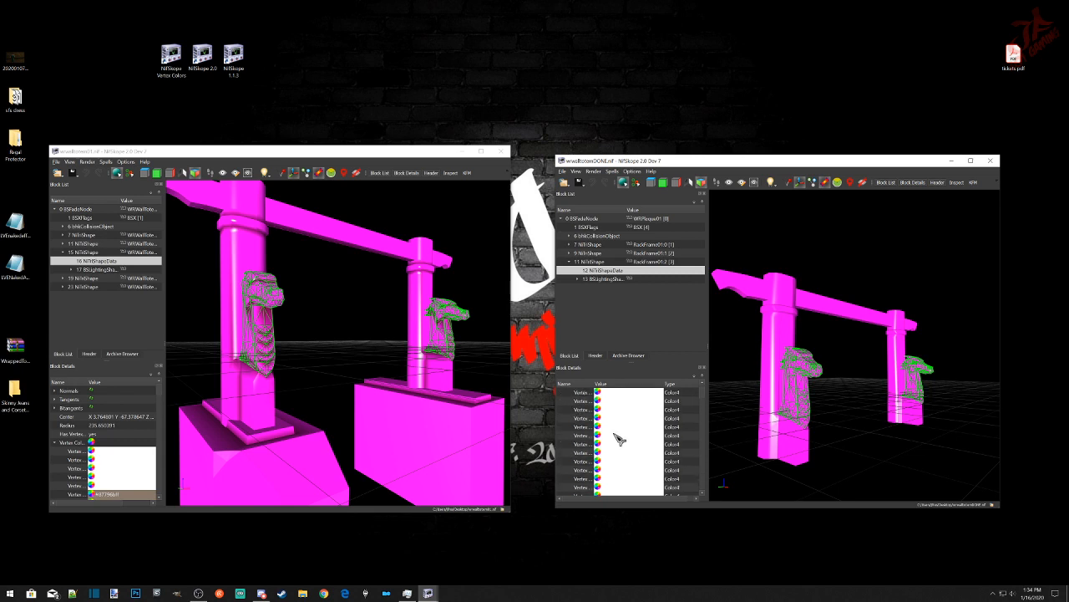
scroll(623, 441, "up", 3)
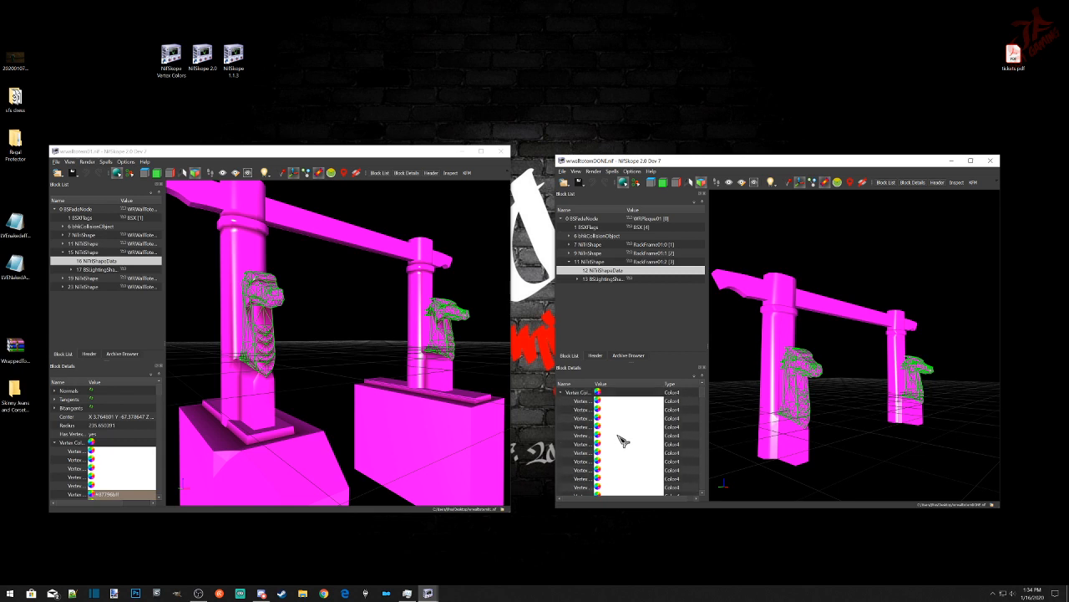
scroll(627, 441, "down", 2)
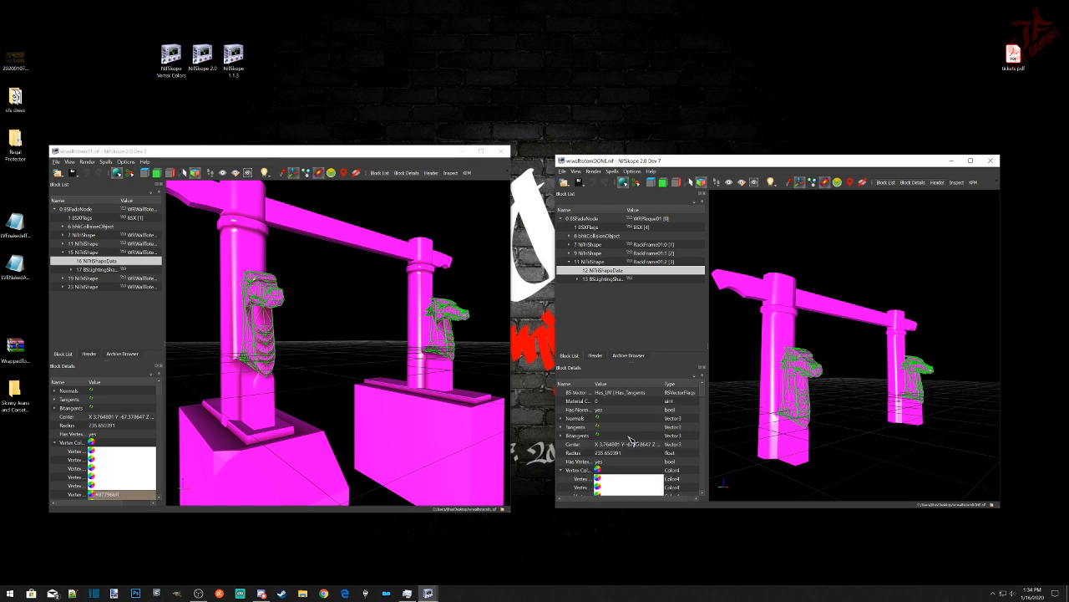
Step: Copy the dragon head's whole Vertex Colors array from wrwalltotem01.nif and paste it over the Vertex Colors in wrwalltotemDONE.nif's dragon head data
left_click(155, 155)
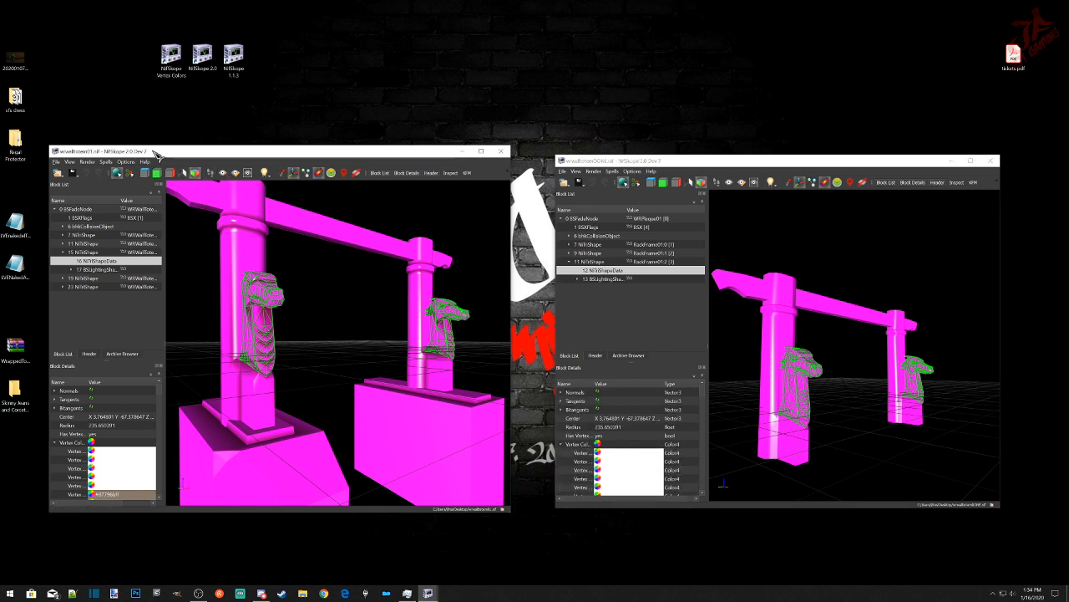
left_click(82, 443)
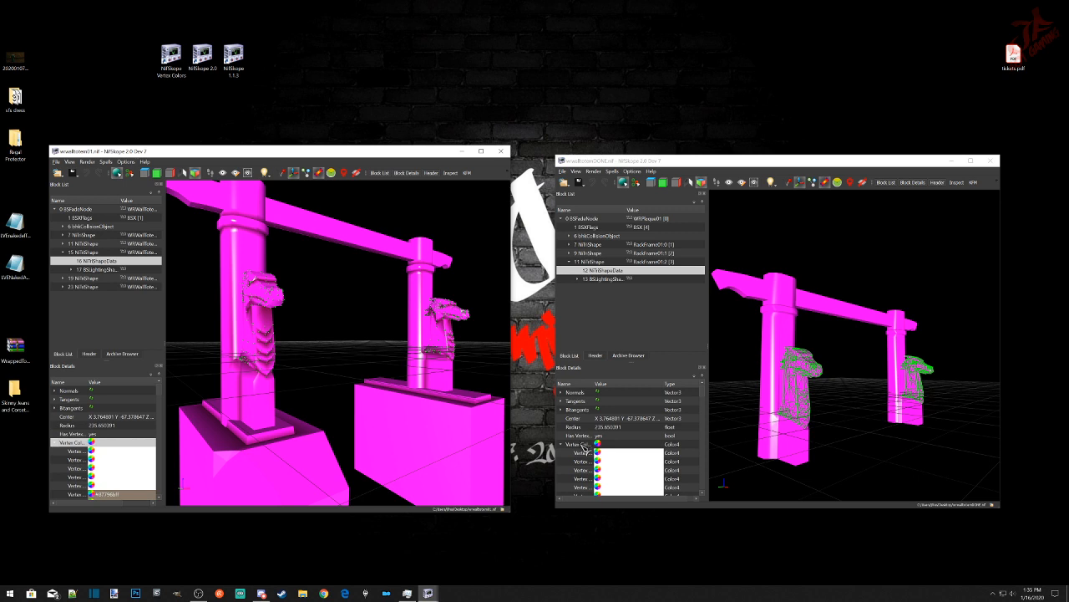
left_click(584, 448)
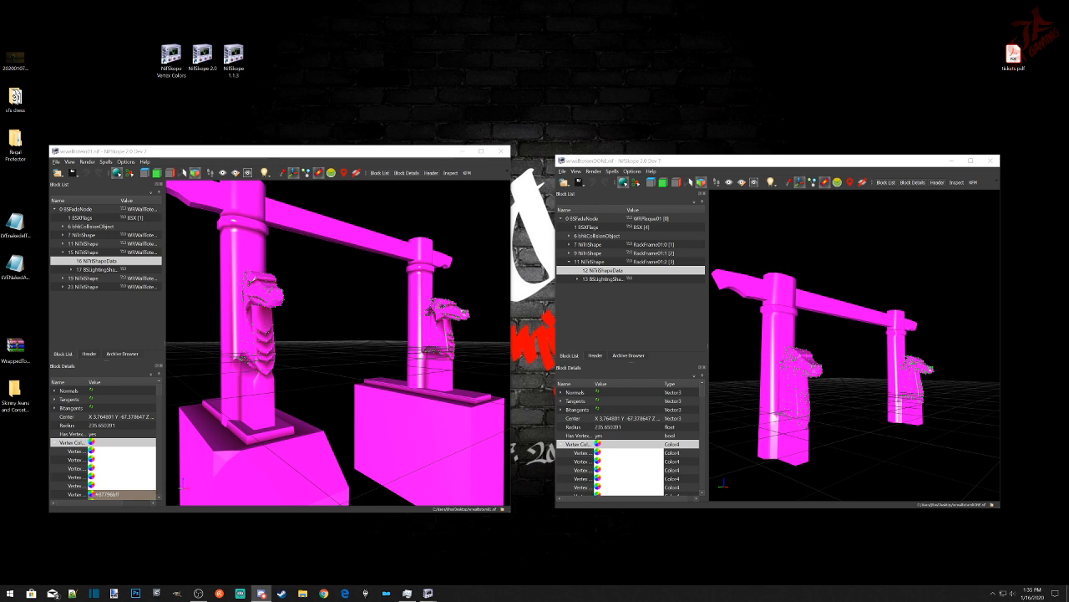
key("alt+Tab")
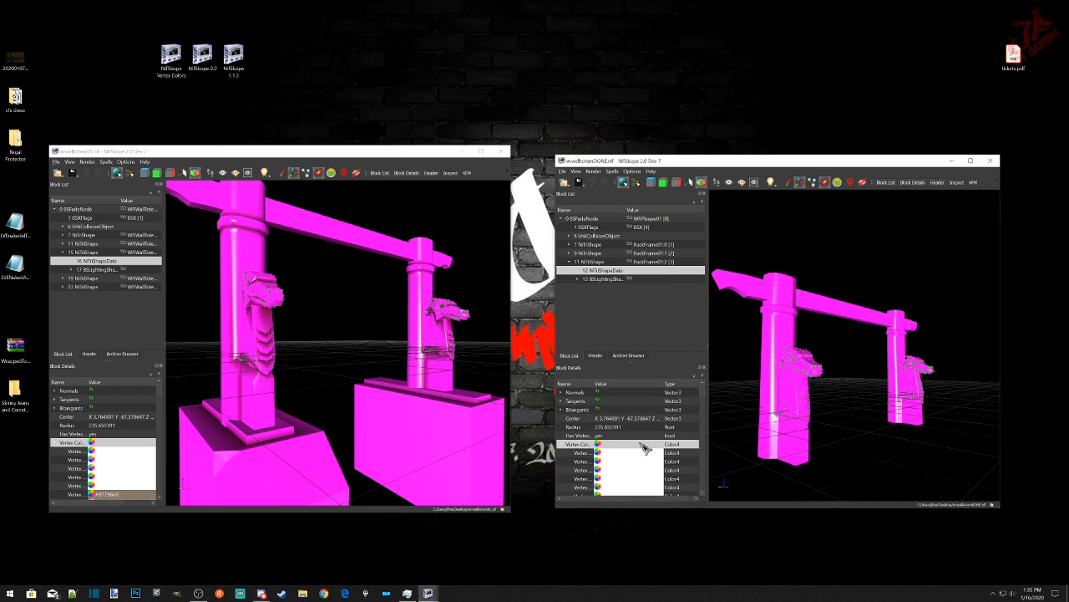
left_click(73, 450)
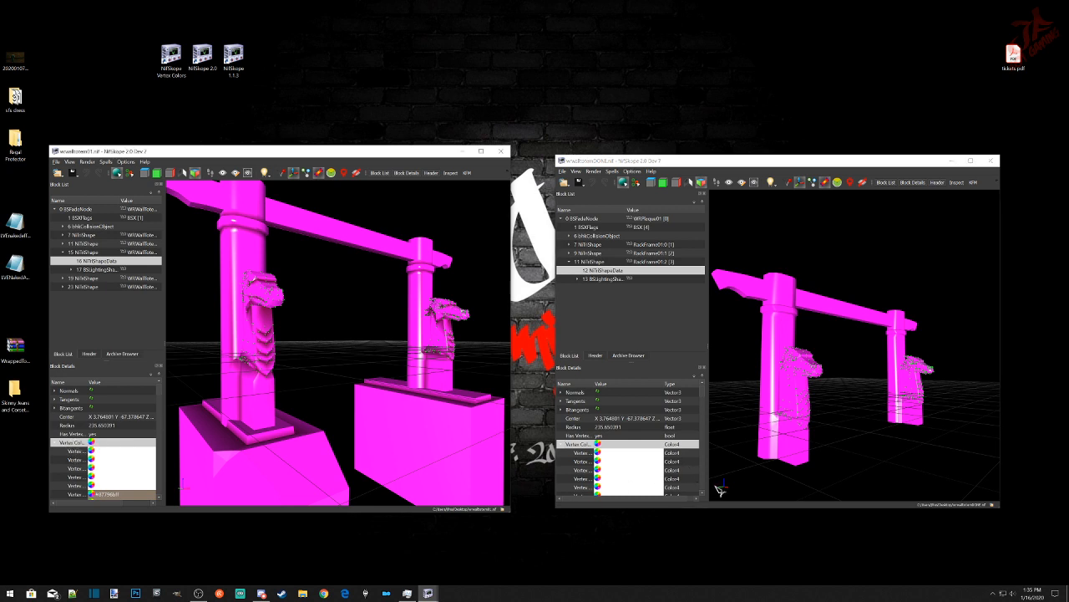
left_click(587, 448)
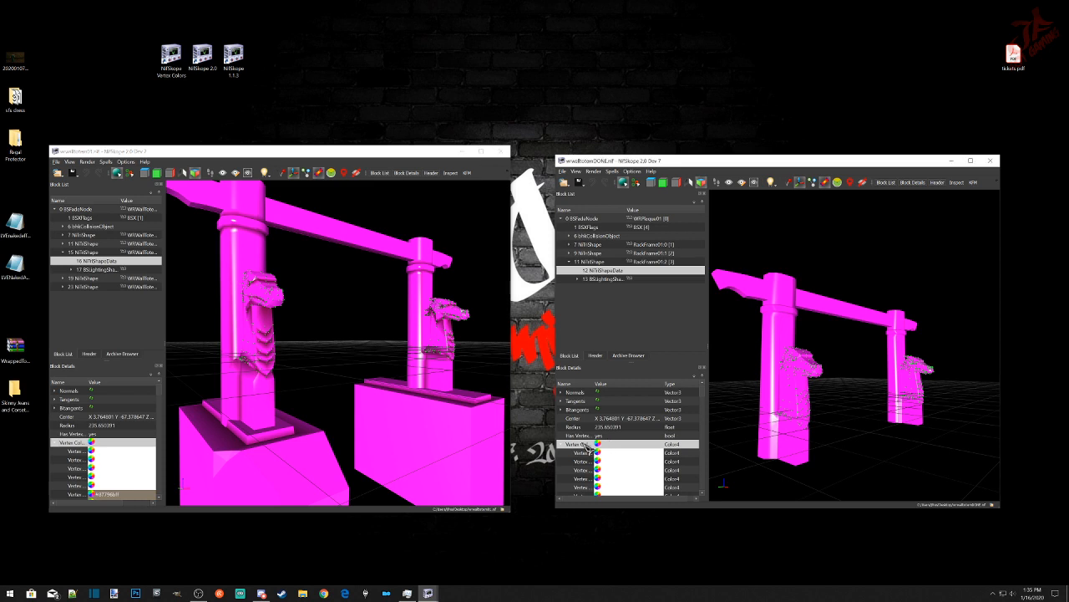
key("ctrl+v")
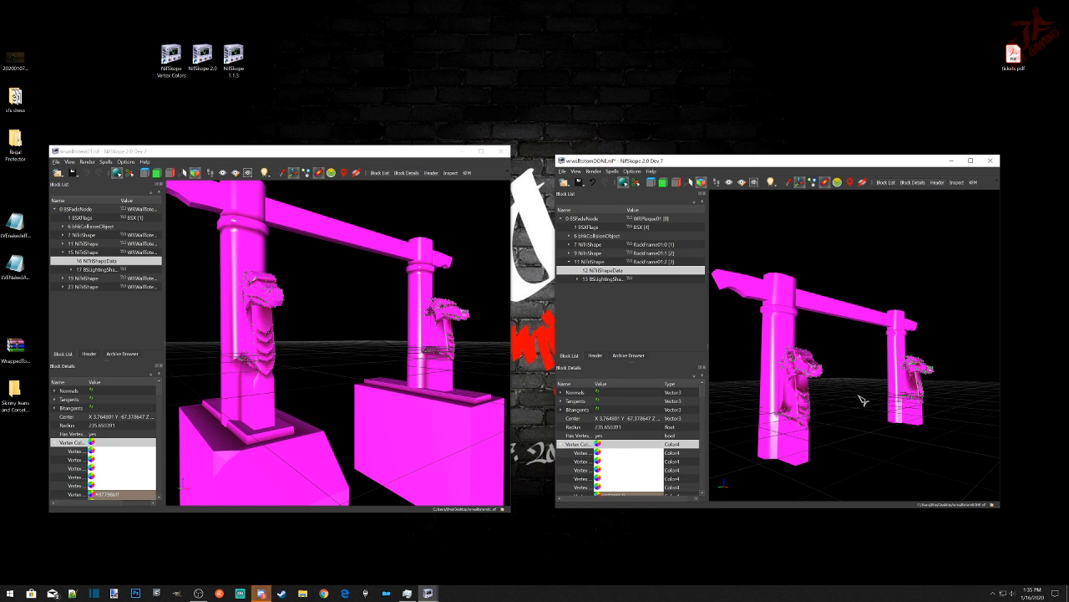
Step: Compare the dragon heads from similar angles in both models and select the matching collar trim shape in each file
left_click_drag(319, 335, 375, 310)
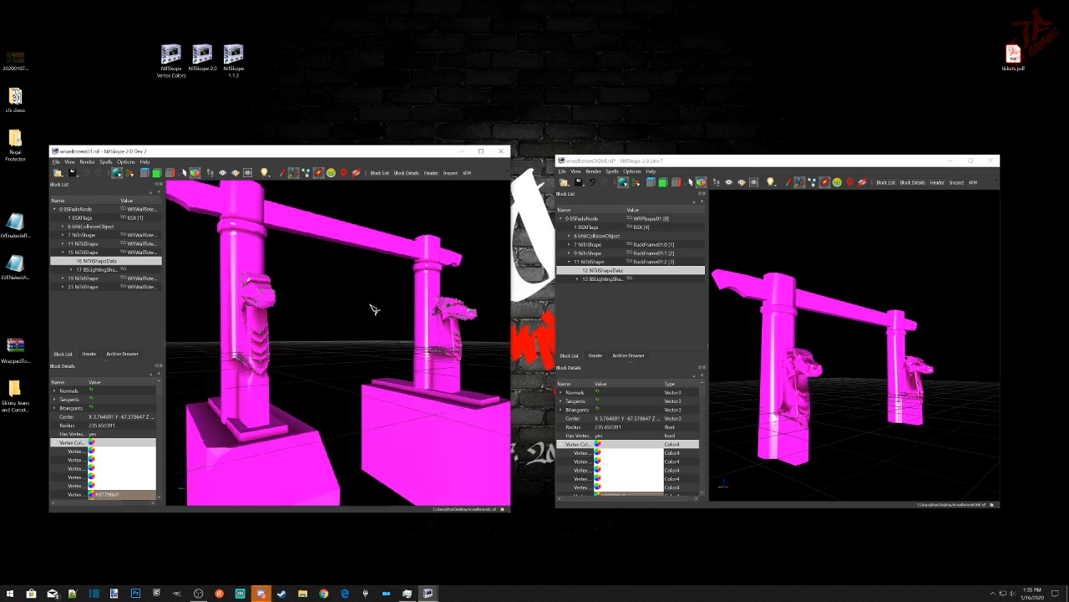
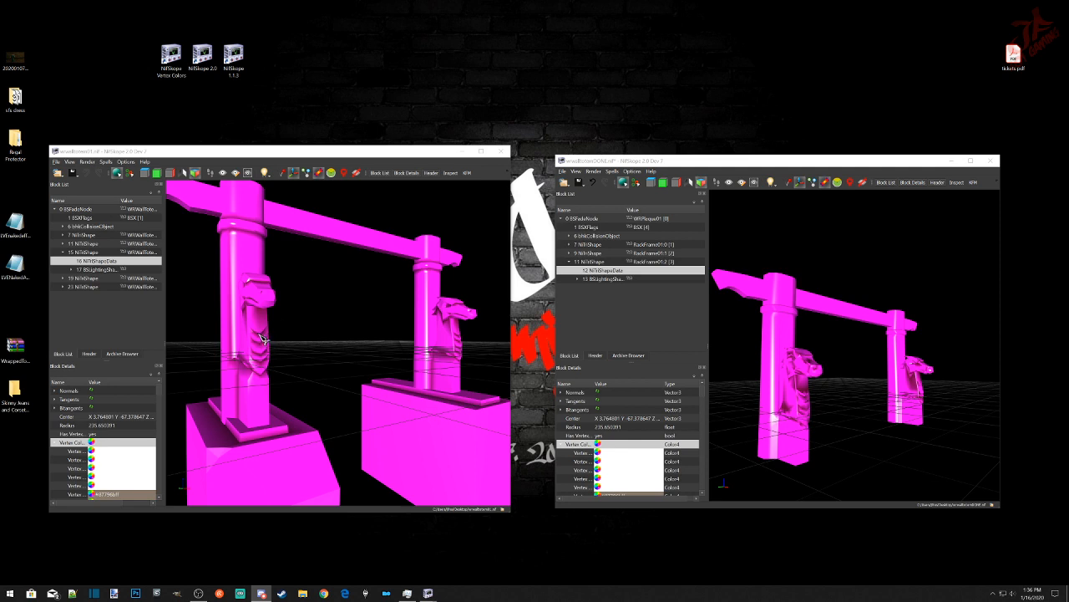
left_click_drag(807, 396, 828, 413)
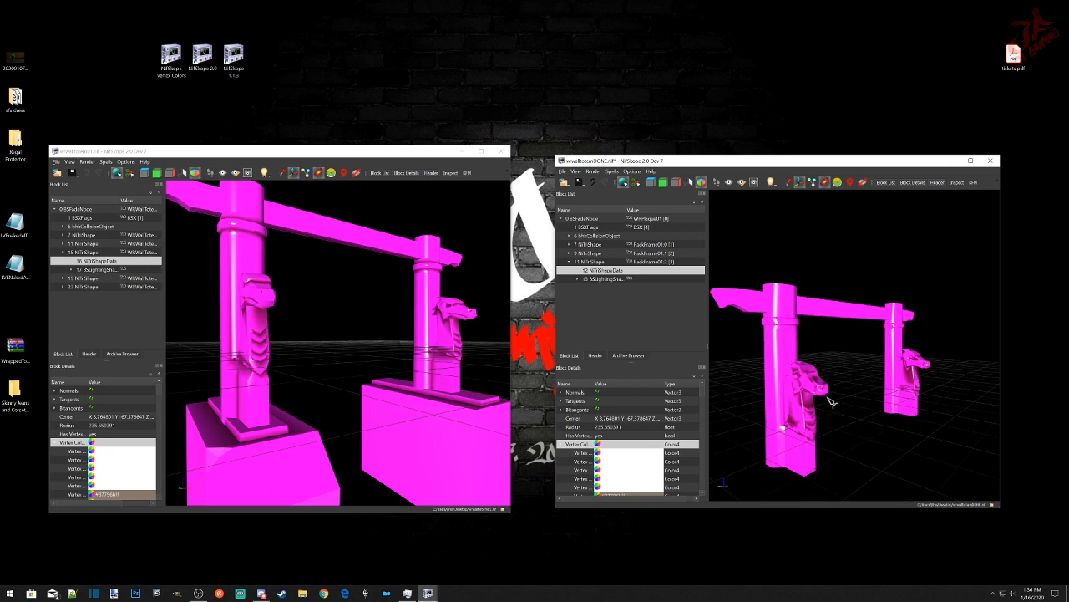
scroll(807, 336, "up", 3)
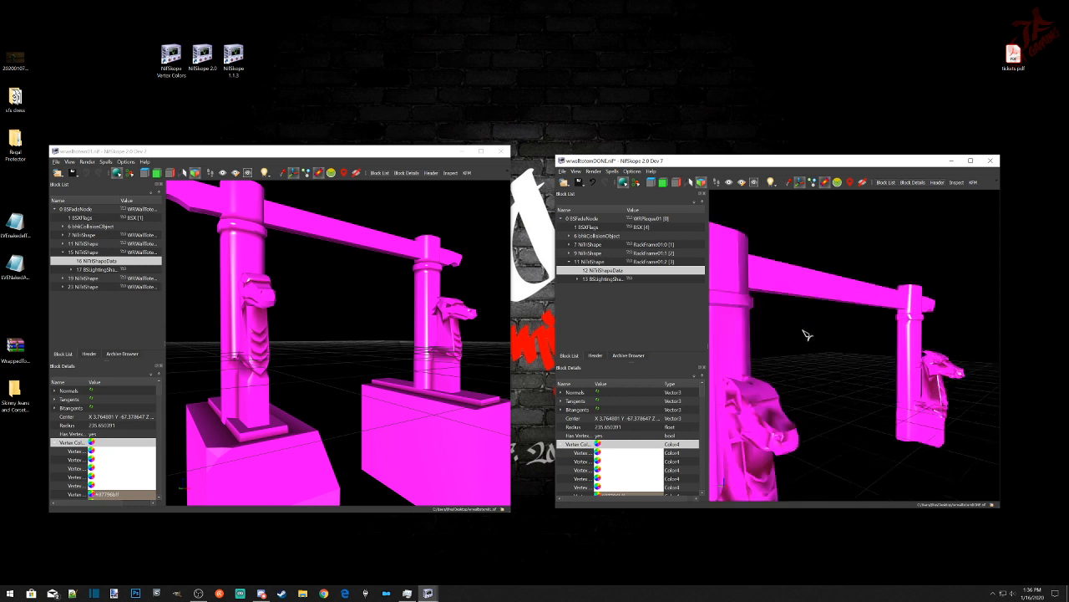
scroll(779, 338, "up", 5)
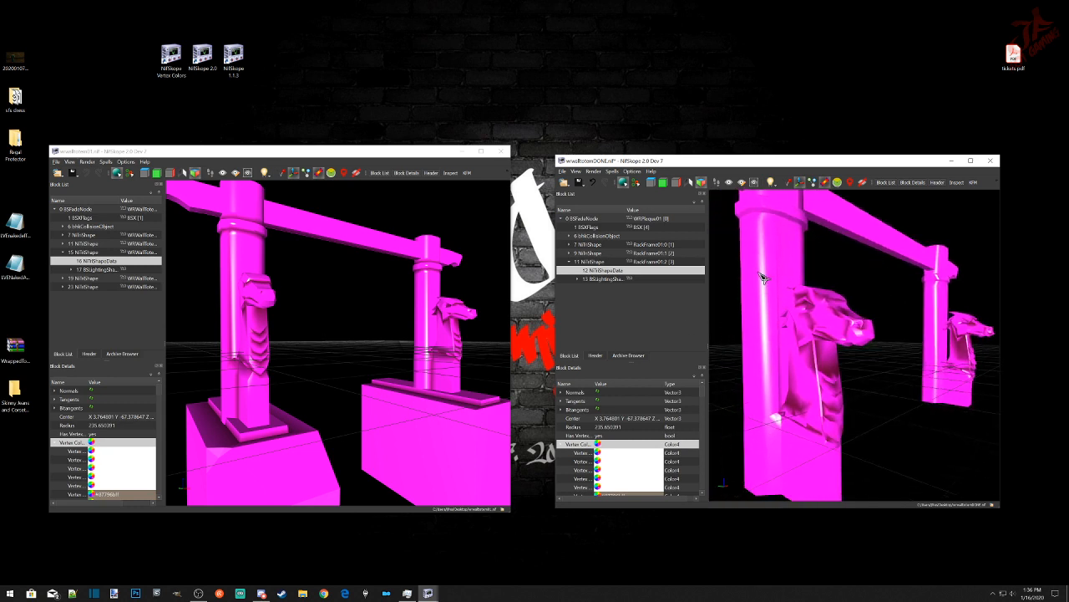
left_click(779, 211)
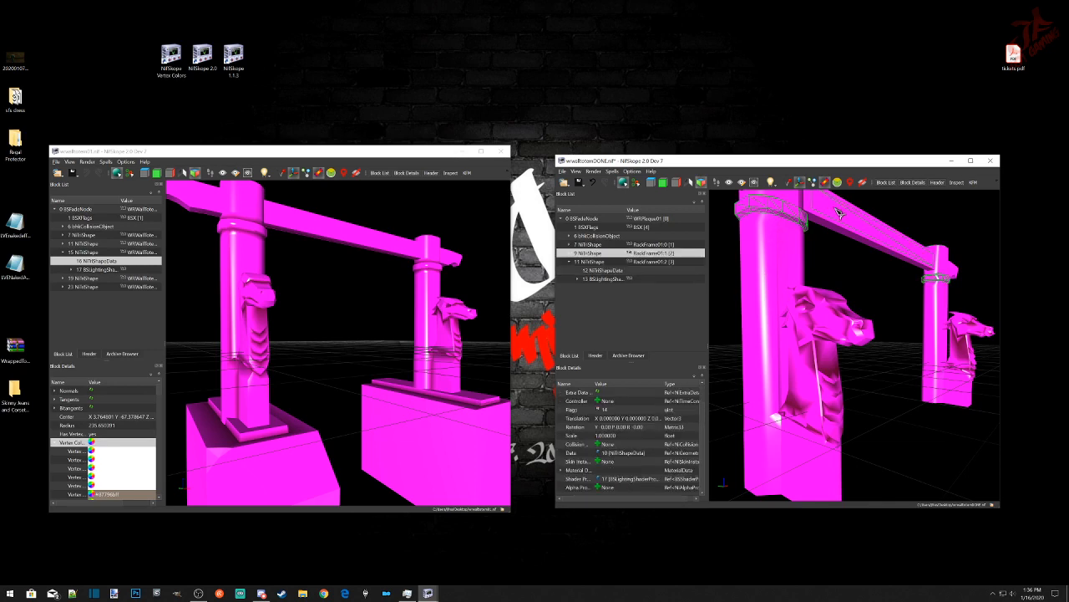
left_click_drag(200, 237, 260, 246)
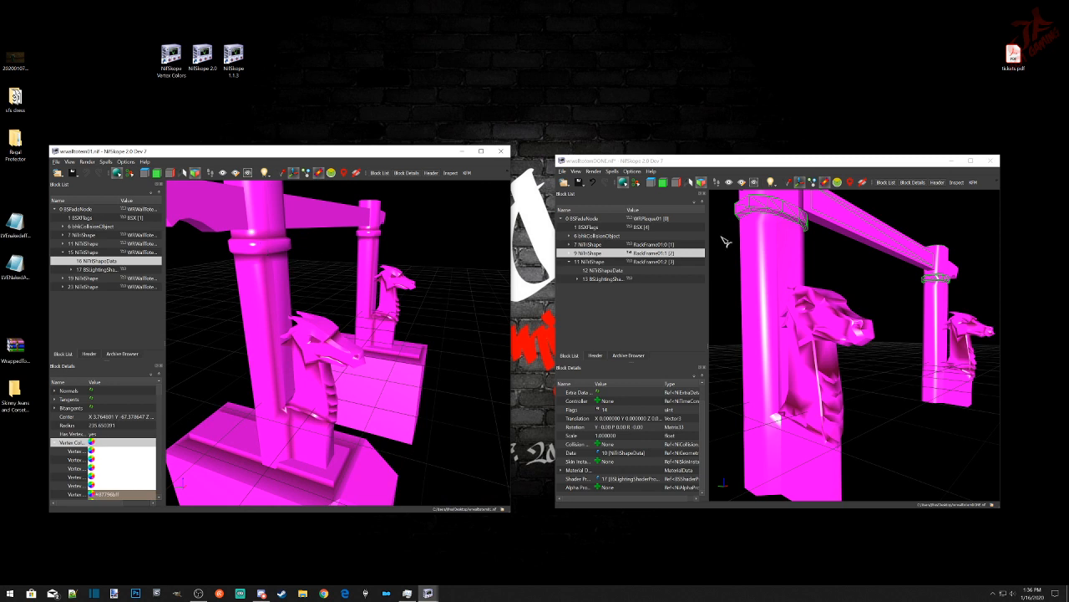
left_click_drag(727, 243, 792, 255)
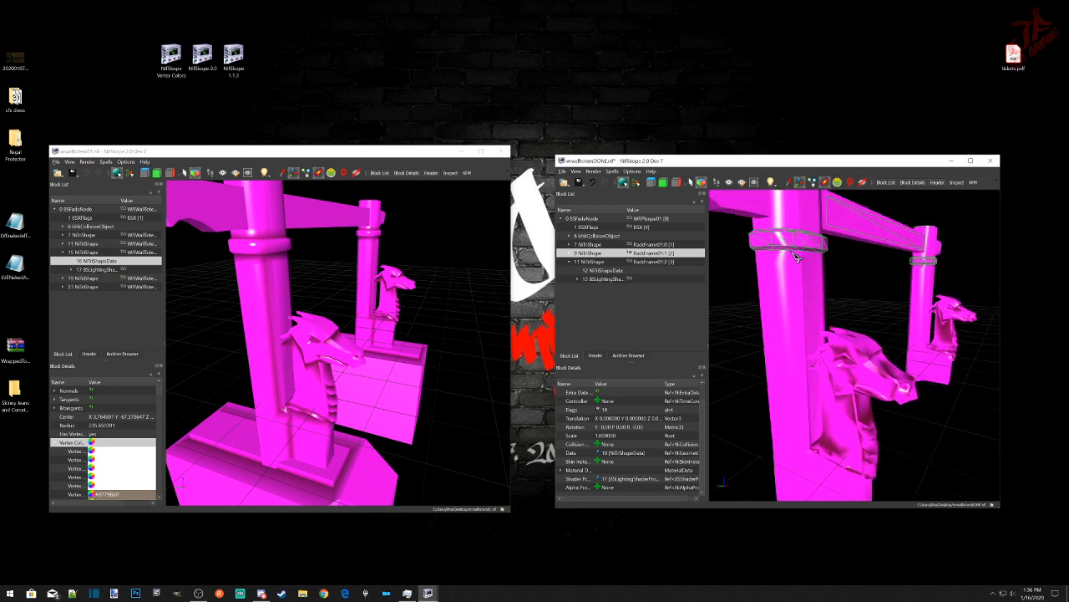
left_click_drag(222, 255, 219, 253)
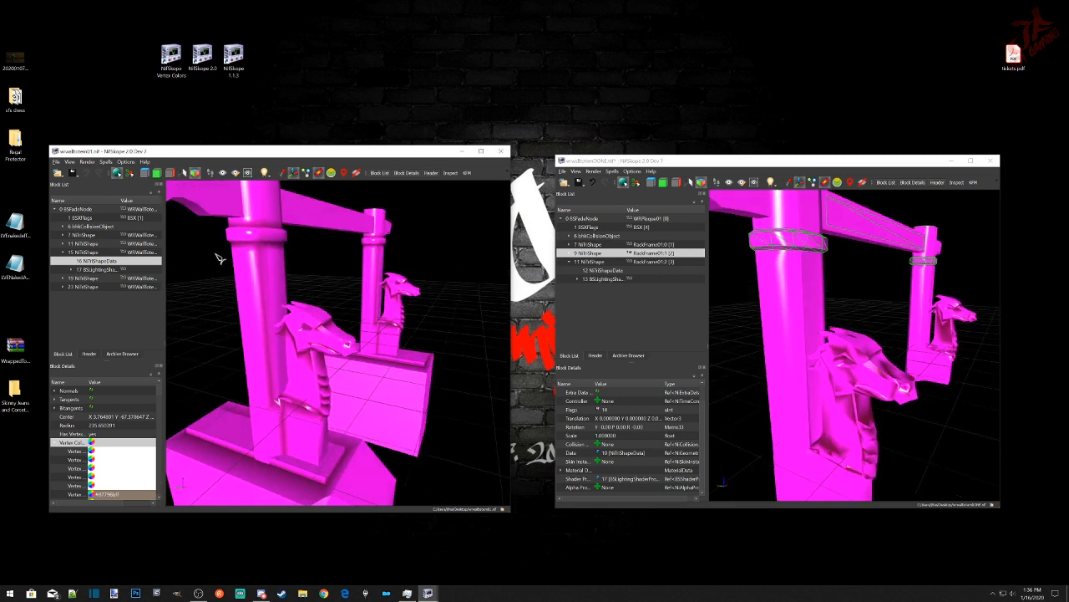
left_click(254, 241)
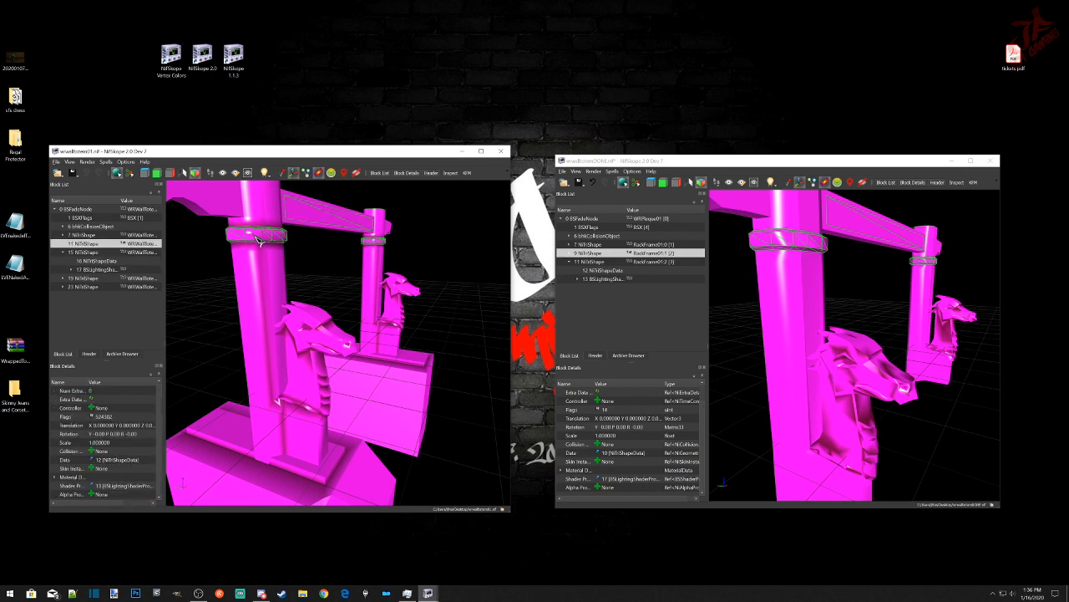
left_click(782, 240)
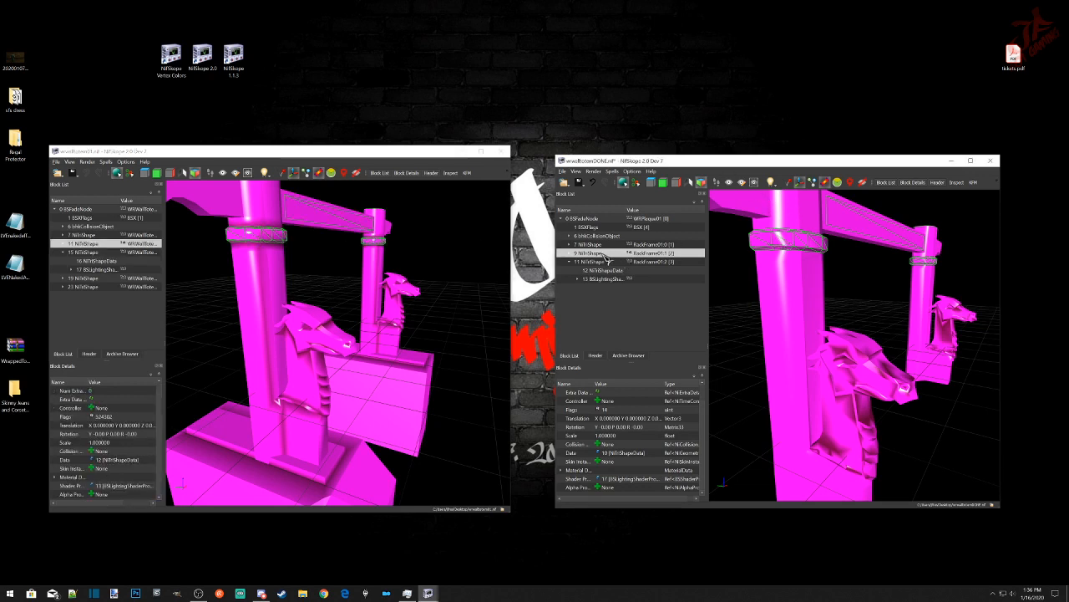
Step: Expand the collar trim shape in wrwalltotem01.nif and copy the Vertex Colors array from its NiTriShapeData
left_click(64, 243)
left_click(90, 252)
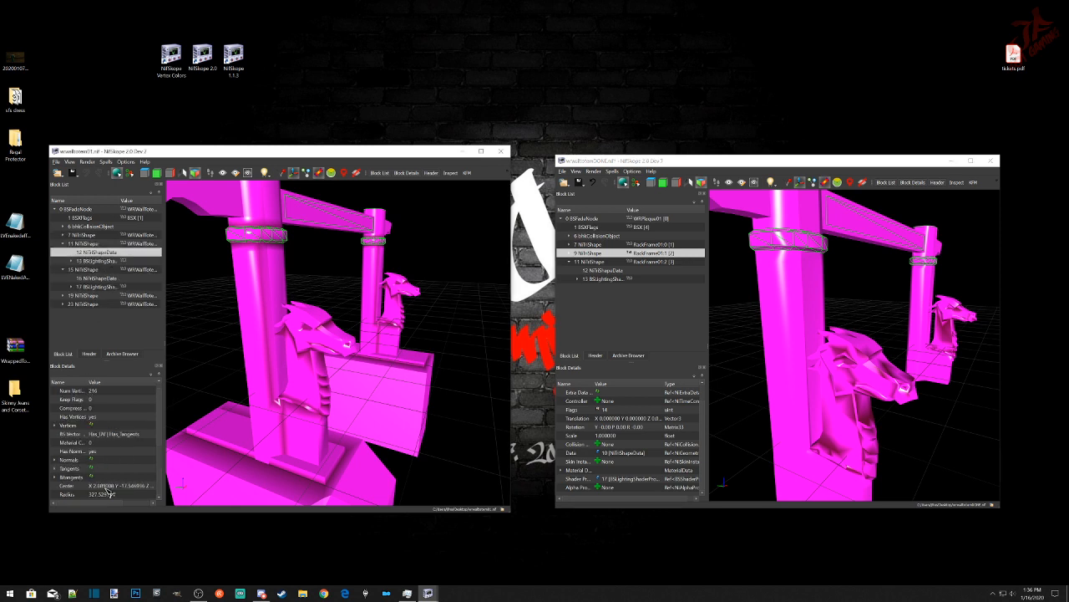
scroll(97, 447, "down", 4)
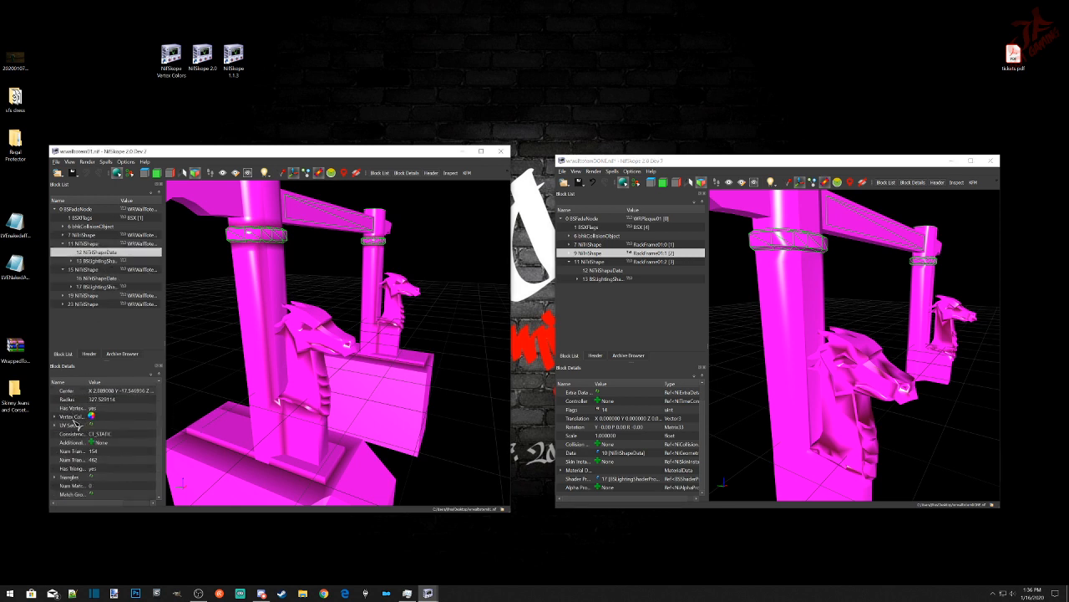
left_click(54, 416)
scroll(102, 436, "down", 2)
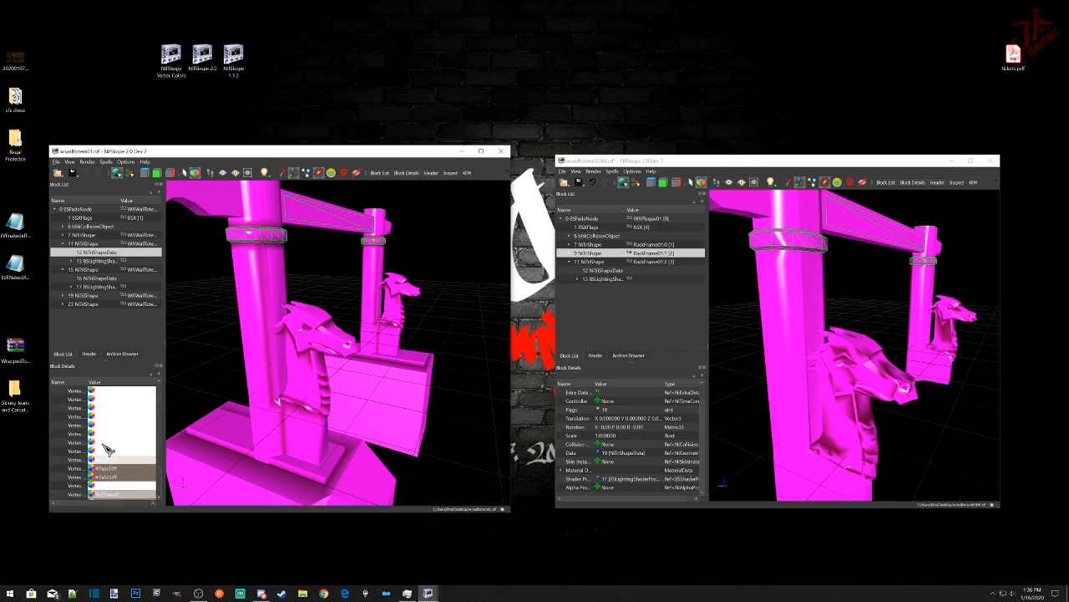
scroll(111, 442, "down", 3)
scroll(111, 442, "up", 5)
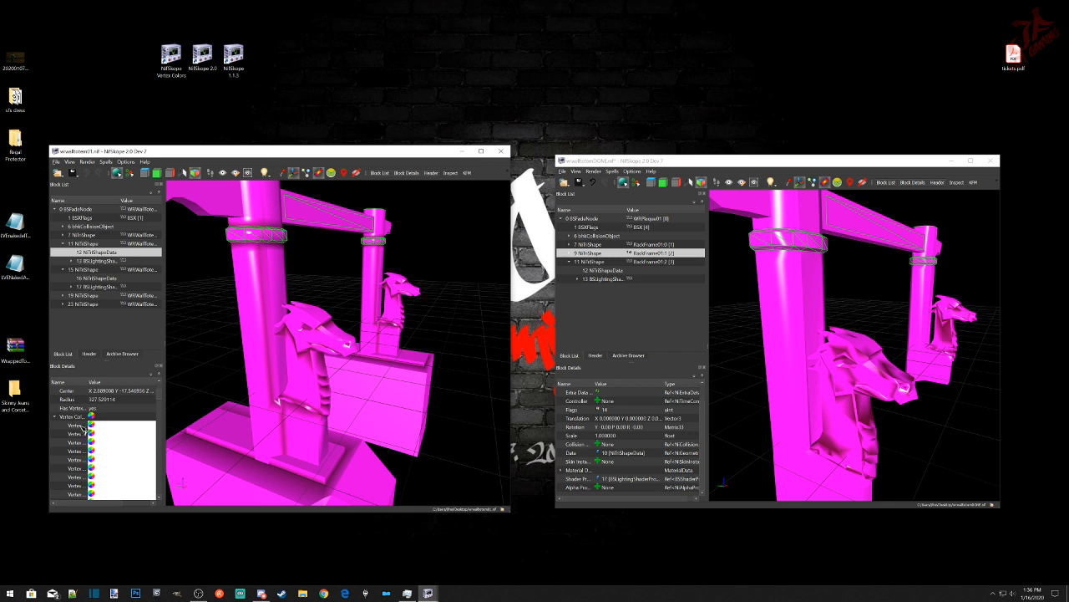
left_click(80, 416)
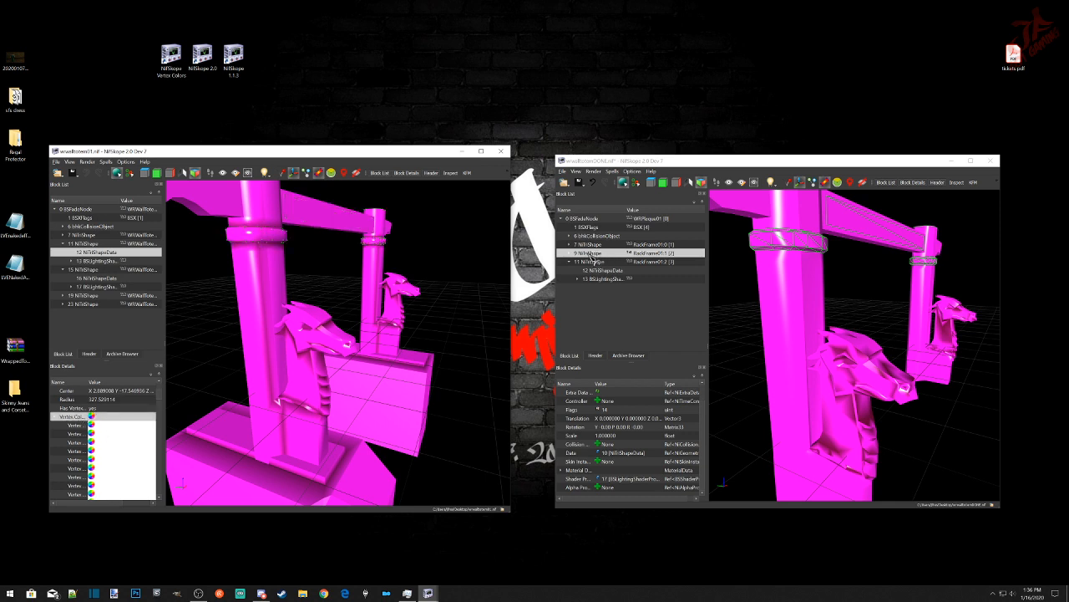
Step: Paste the copied vertex colors over the Vertex Colors array in the NiTriShapeData of wrwalltotemDONE.nif's collar trim shape
left_click(569, 253)
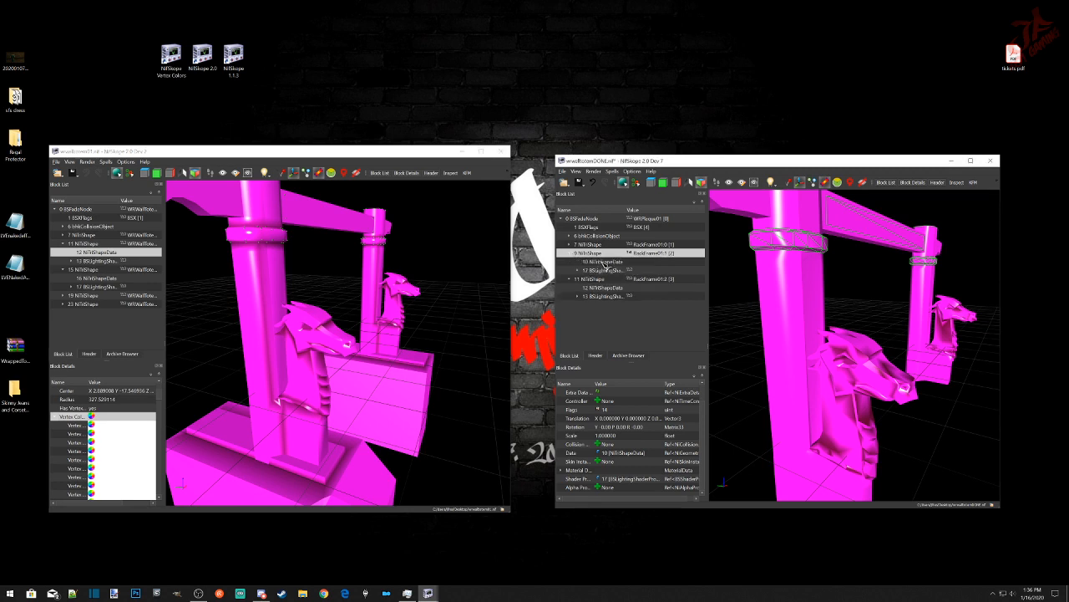
left_click(603, 261)
scroll(608, 447, "down", 3)
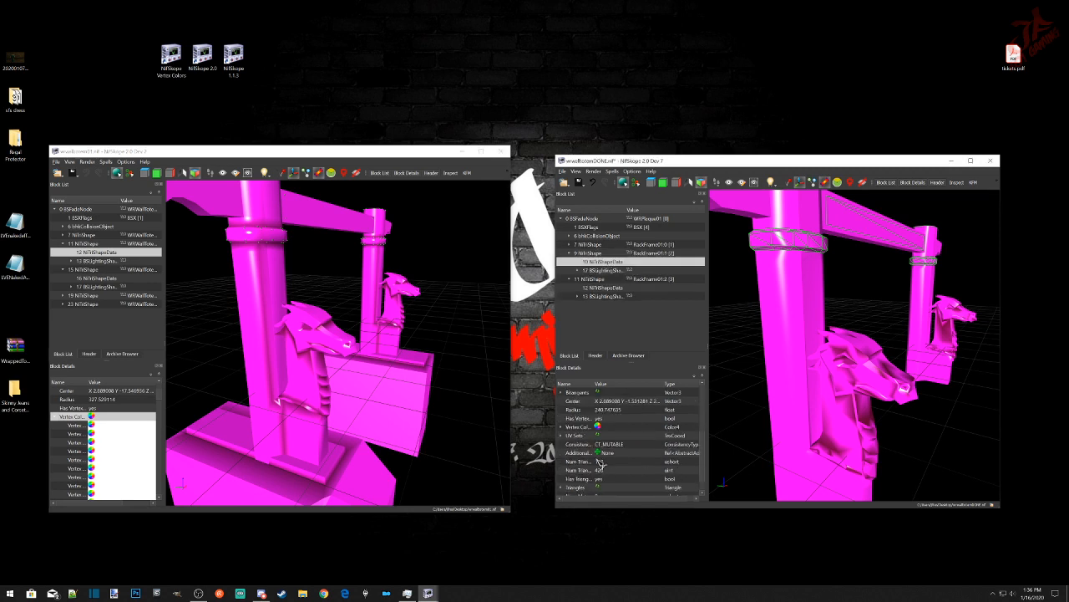
left_click(562, 427)
left_click(587, 428)
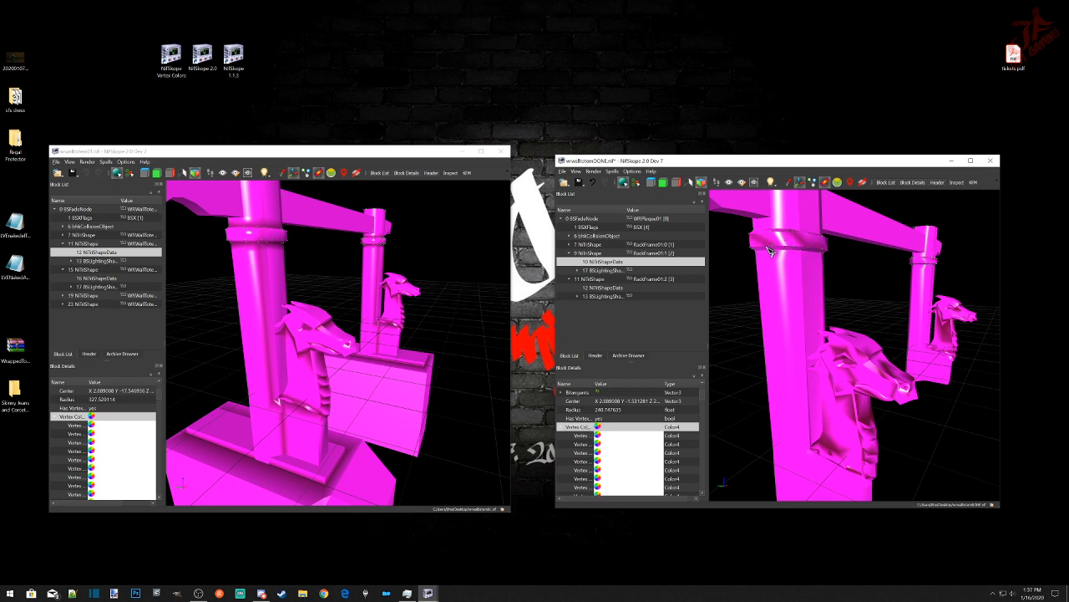
Step: Select the post-and-beam frame shape in both files and copy the Vertex Colors array from its NiTriShapeData in wrwalltotem01.nif
left_click_drag(910, 272, 895, 273)
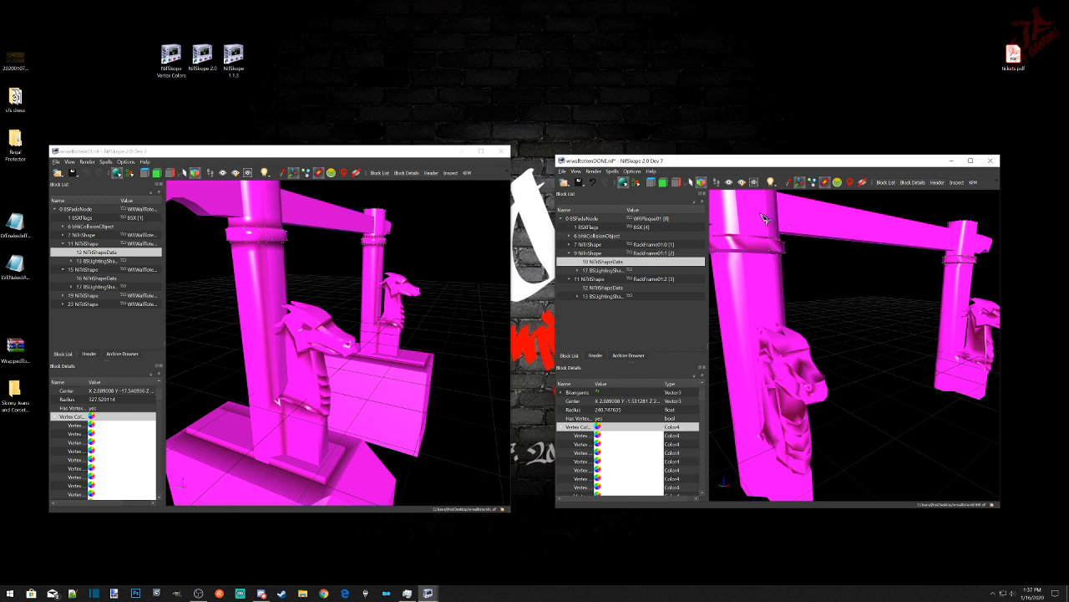
left_click(585, 244)
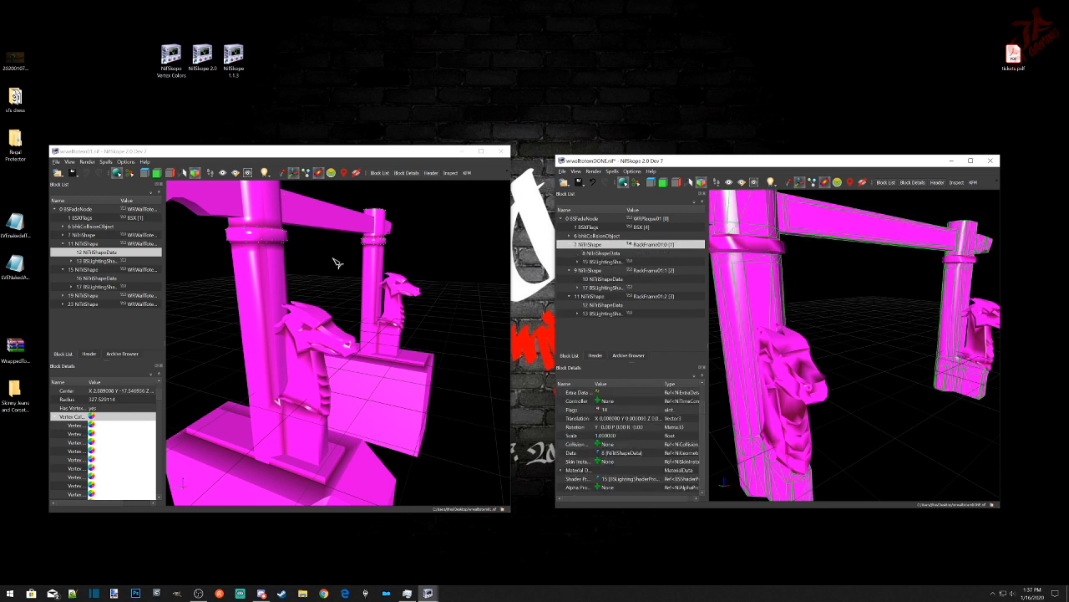
left_click(253, 276)
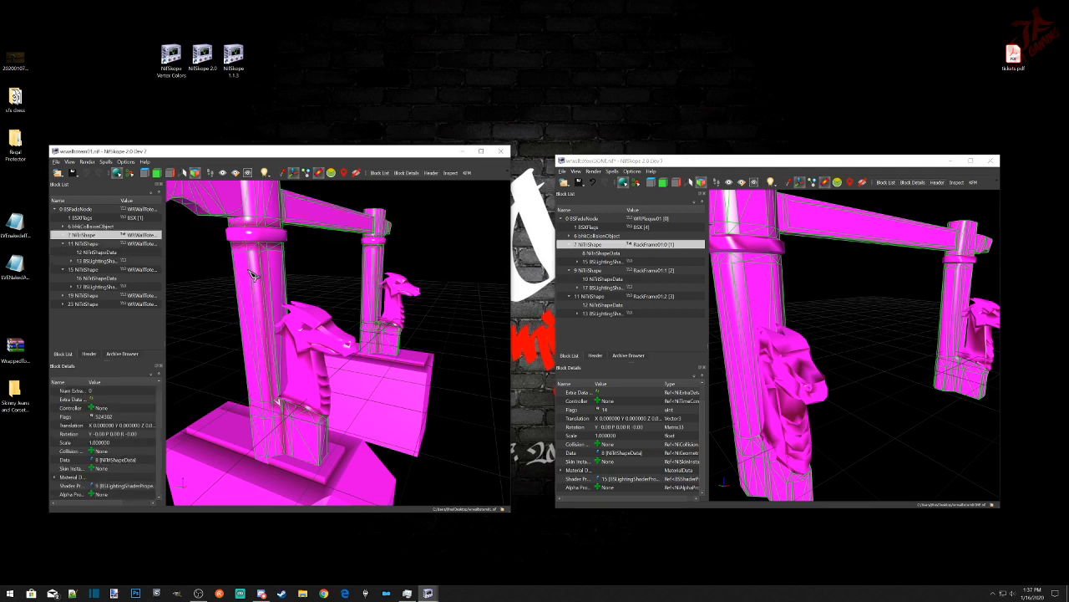
left_click(67, 235)
left_click(94, 243)
scroll(107, 440, "down", 3)
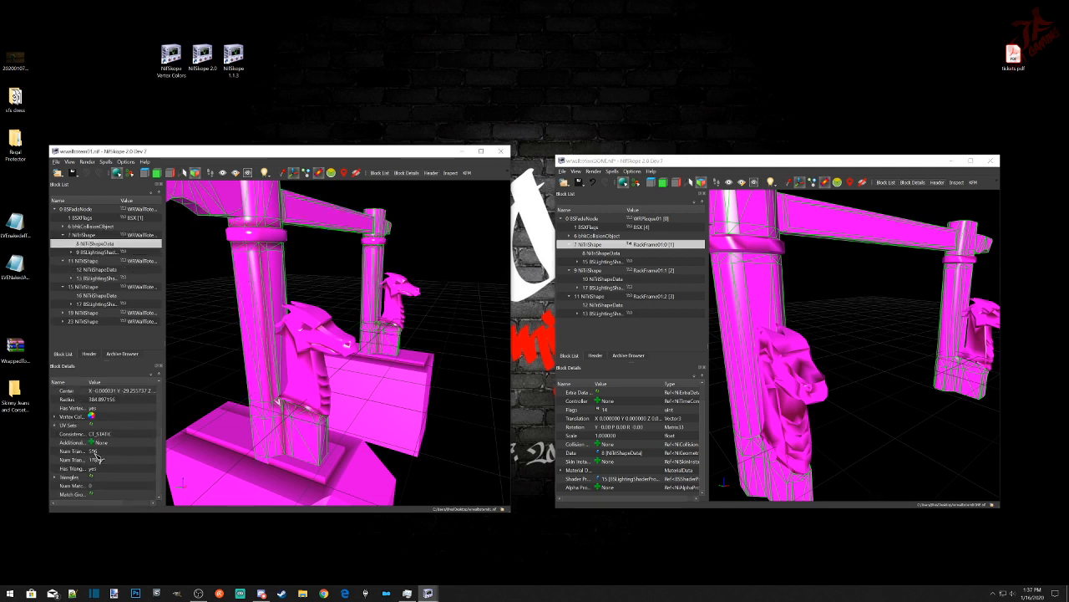
left_click(55, 416)
left_click(74, 417)
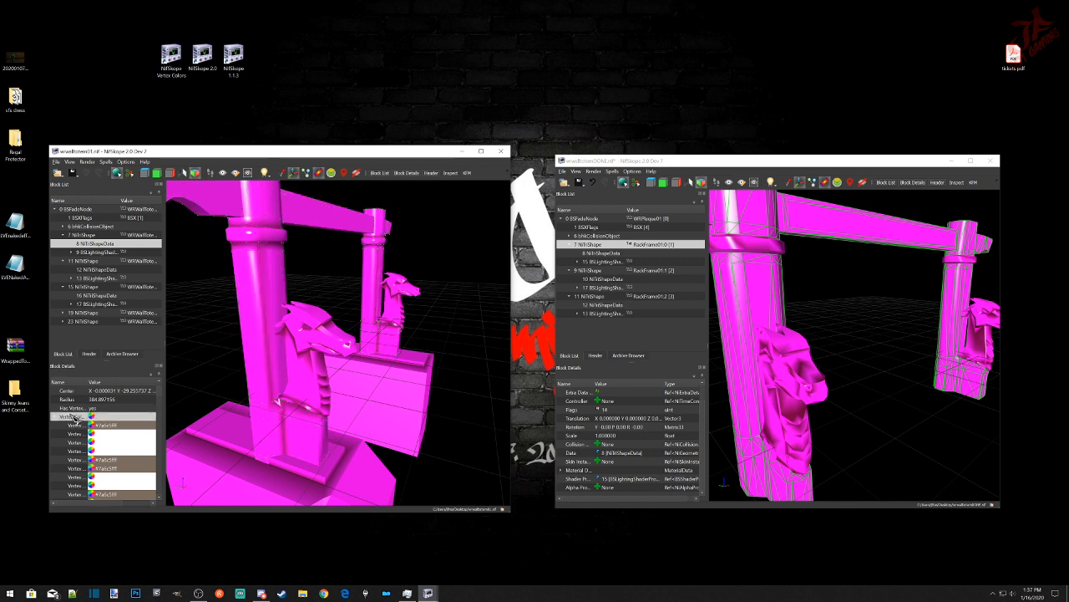
Step: Paste the copied vertex colors over the Vertex Colors array in the frame shape's NiTriShapeData in wrwalltotemDONE.nif, and compare both models
left_click(603, 253)
scroll(593, 409, "down", 5)
left_click(592, 411)
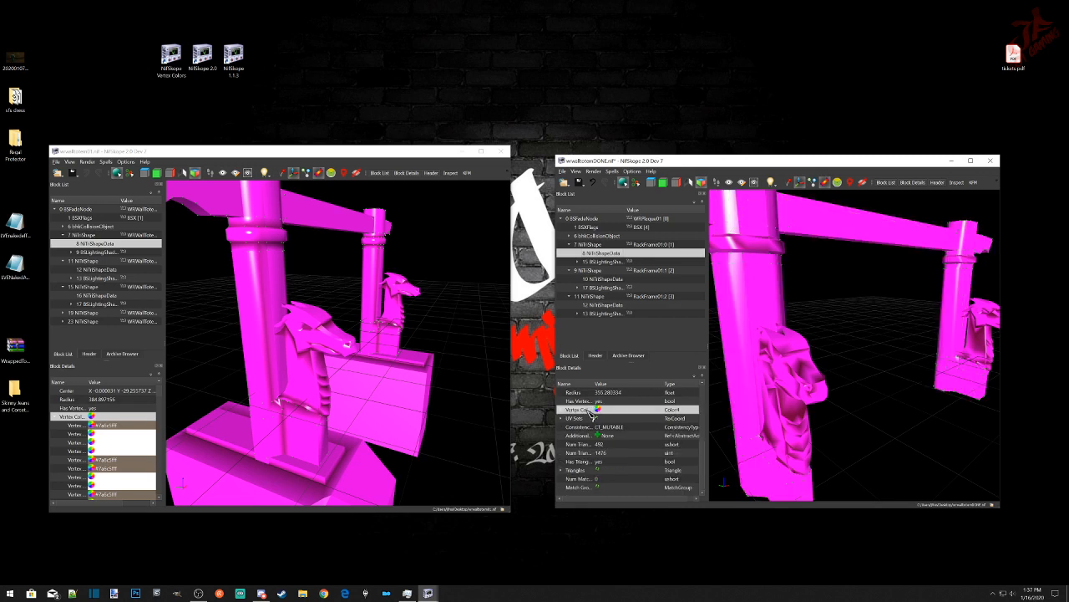
left_click(562, 410)
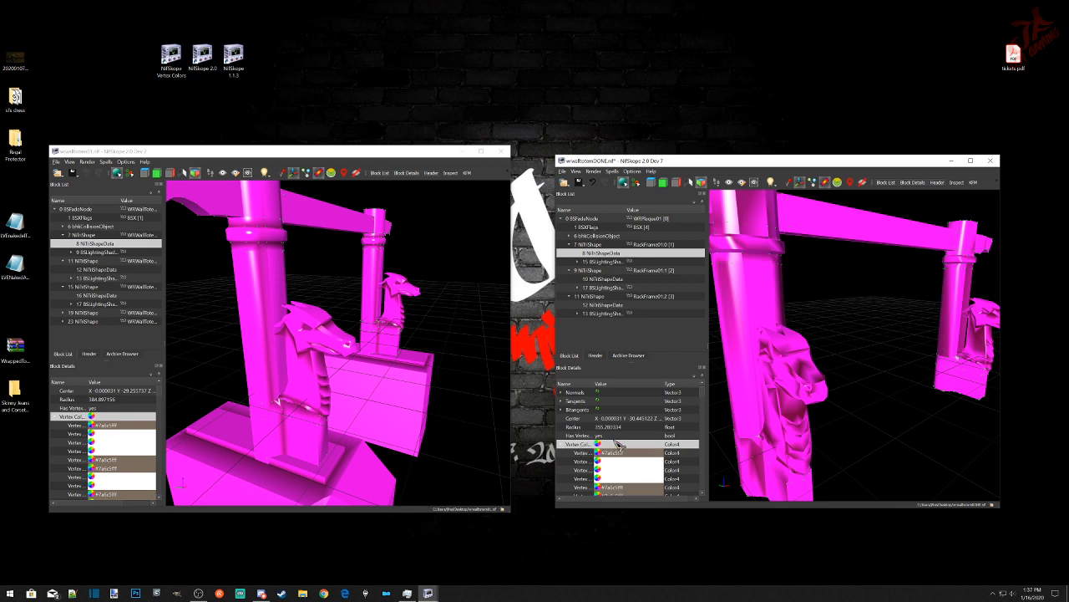
scroll(914, 334, "down", 5)
scroll(914, 334, "up", 10)
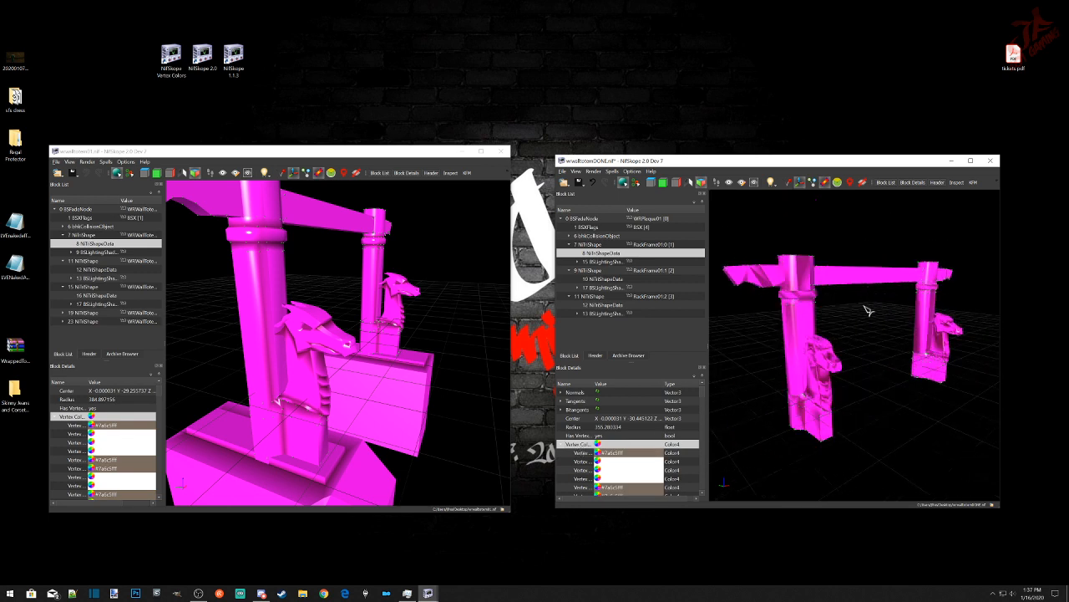
left_click_drag(848, 335, 799, 361)
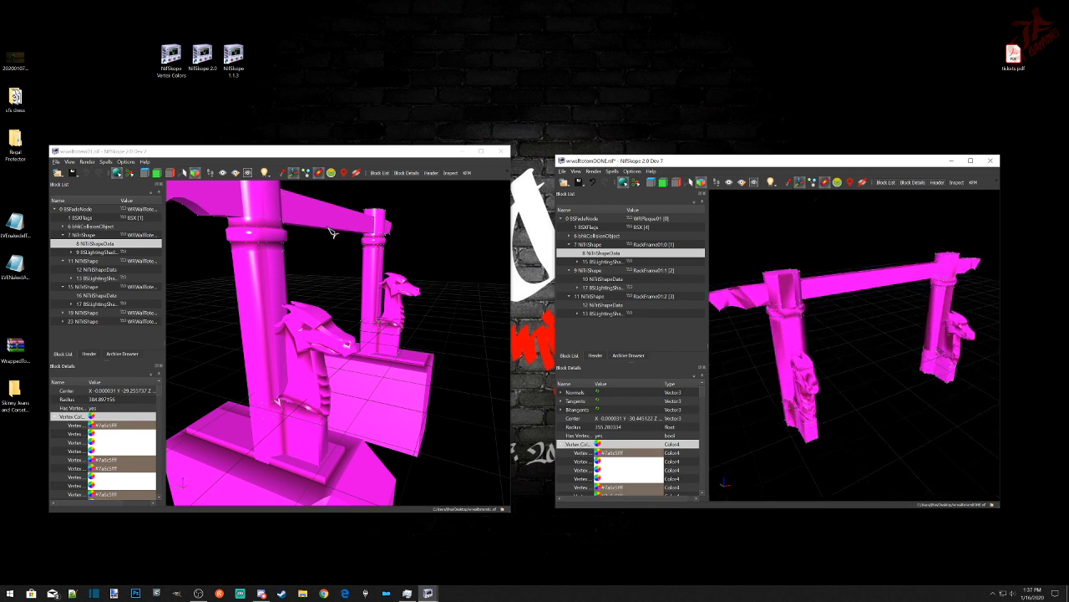
left_click(445, 305)
left_click_drag(445, 305, 432, 315)
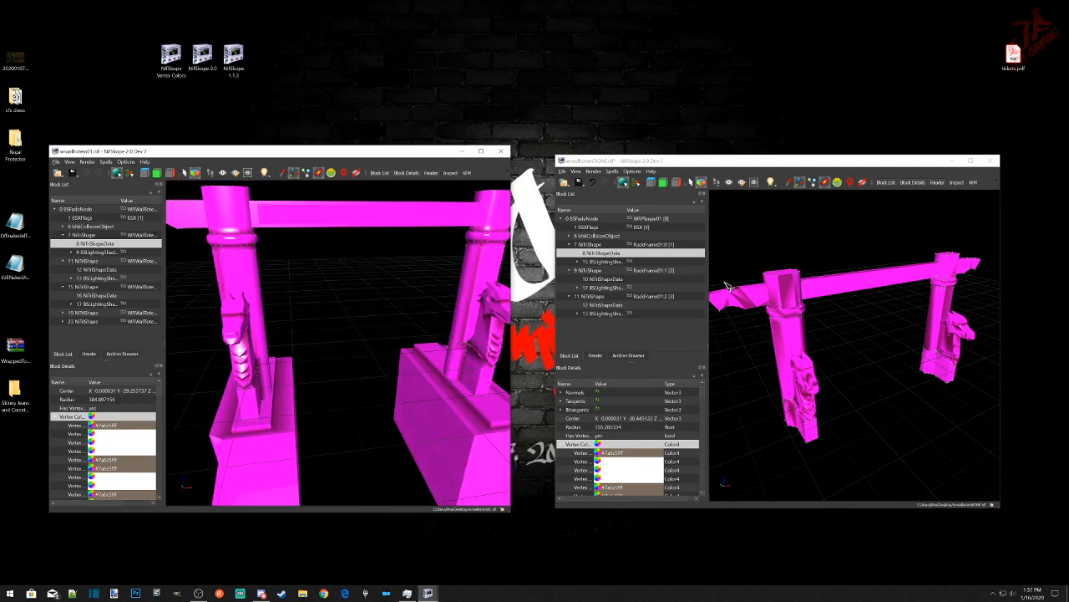
left_click(598, 245)
right_click(601, 240)
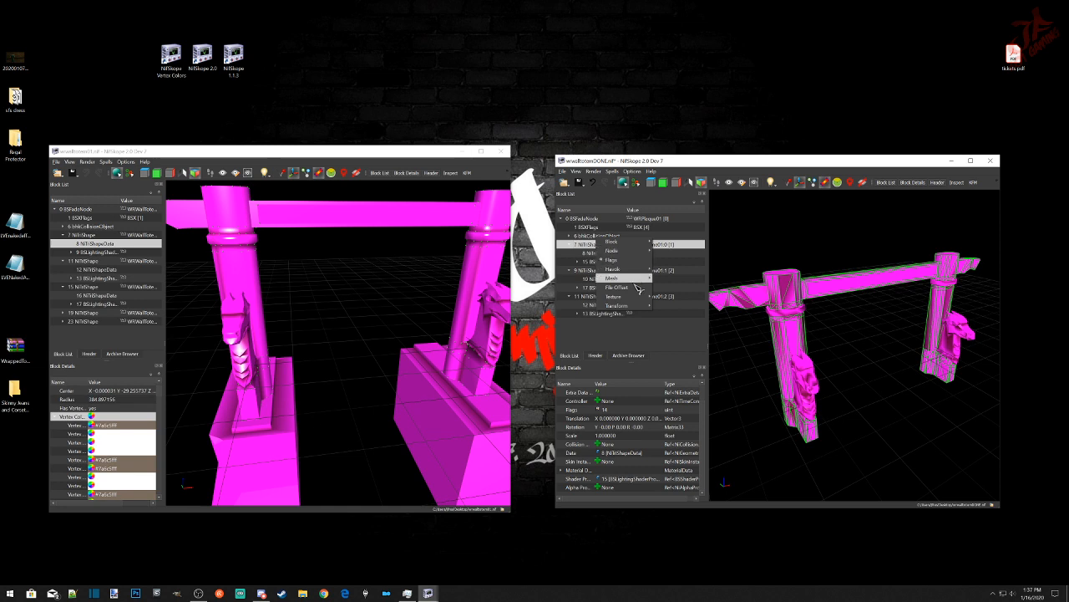
mouse_move(644, 279)
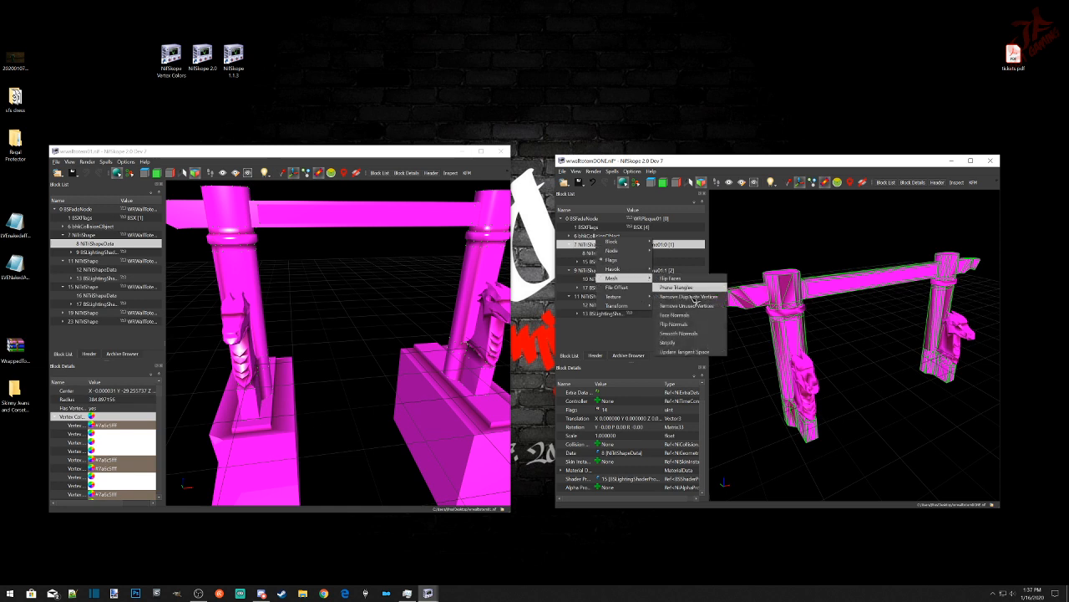
left_click(690, 336)
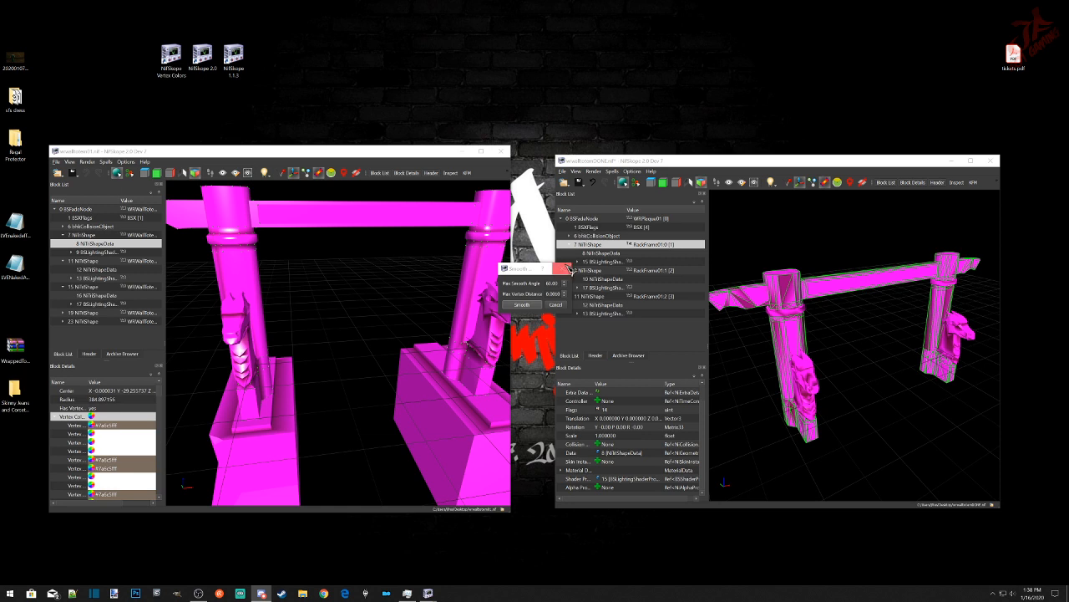
left_click(565, 268)
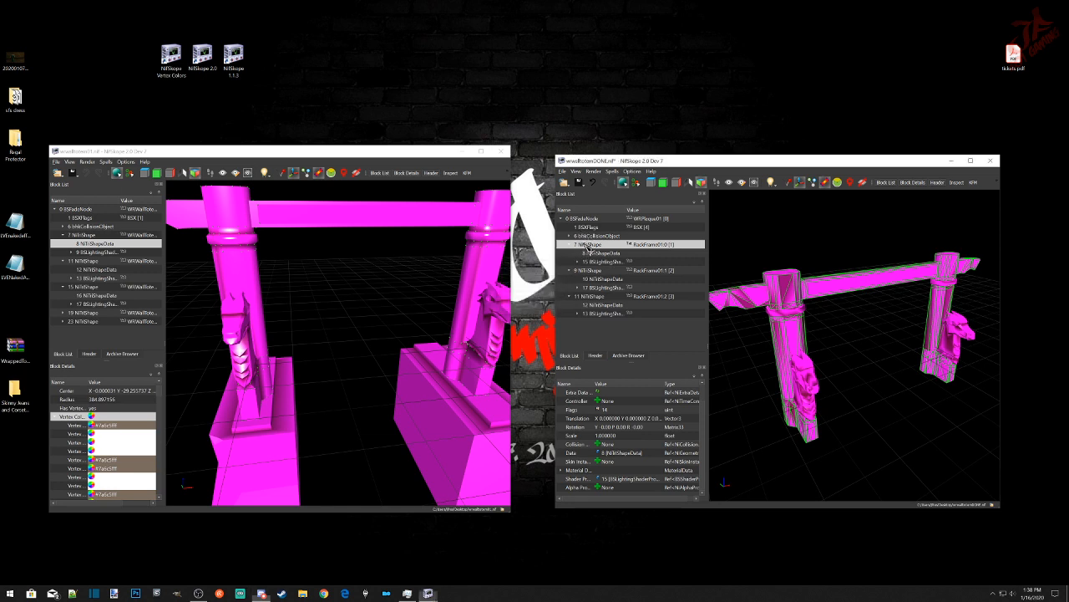
Step: Smooth the normals of wrwalltotemDONE.nif's frame shape with a max smooth angle of 60, and apply Face Normals to it
right_click(585, 237)
mouse_move(625, 277)
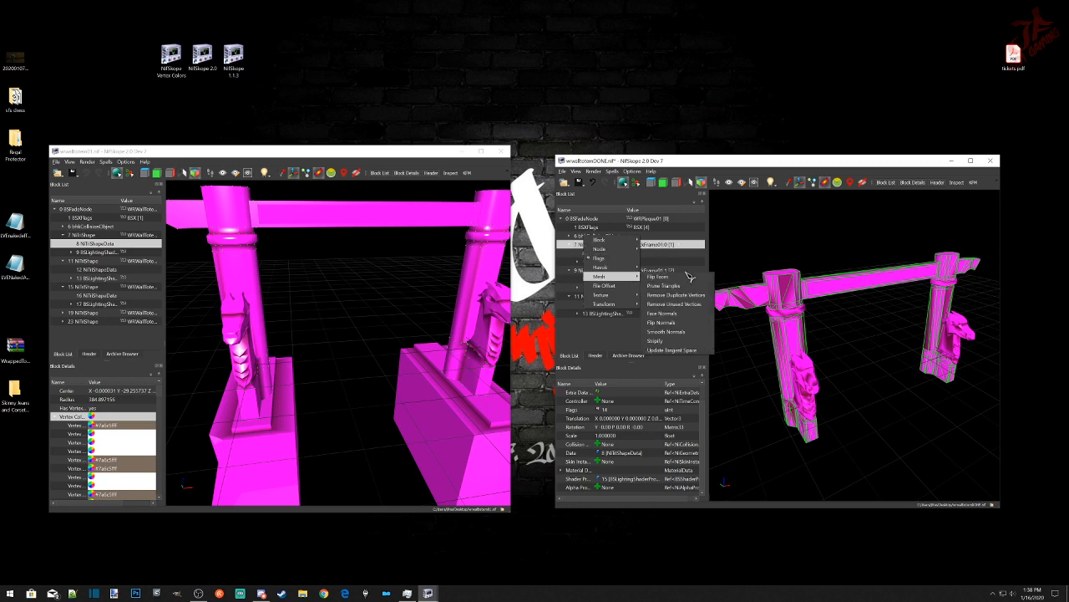
left_click(683, 331)
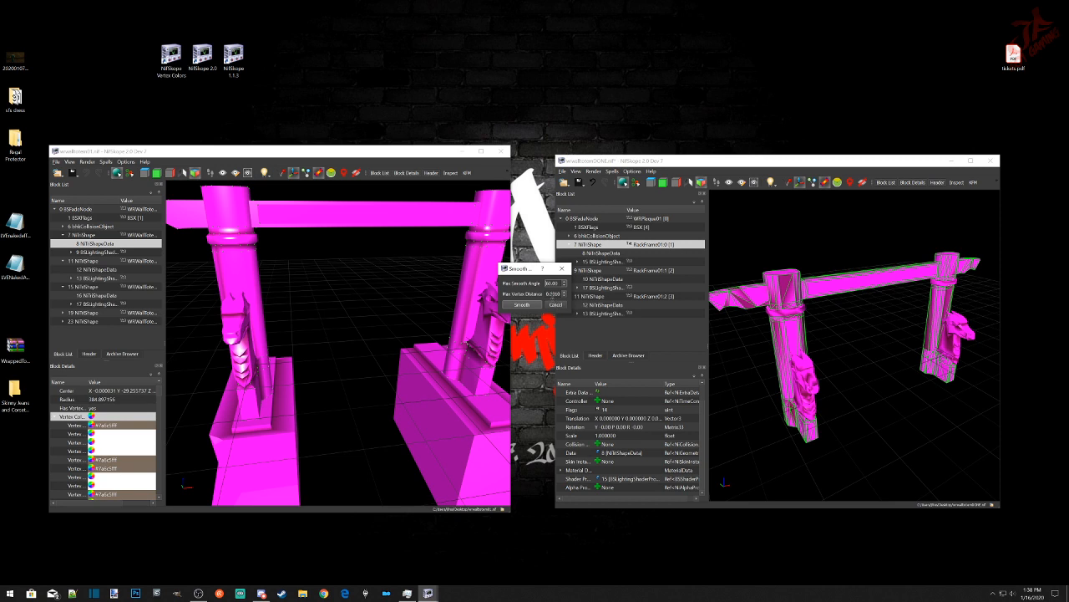
left_click(537, 306)
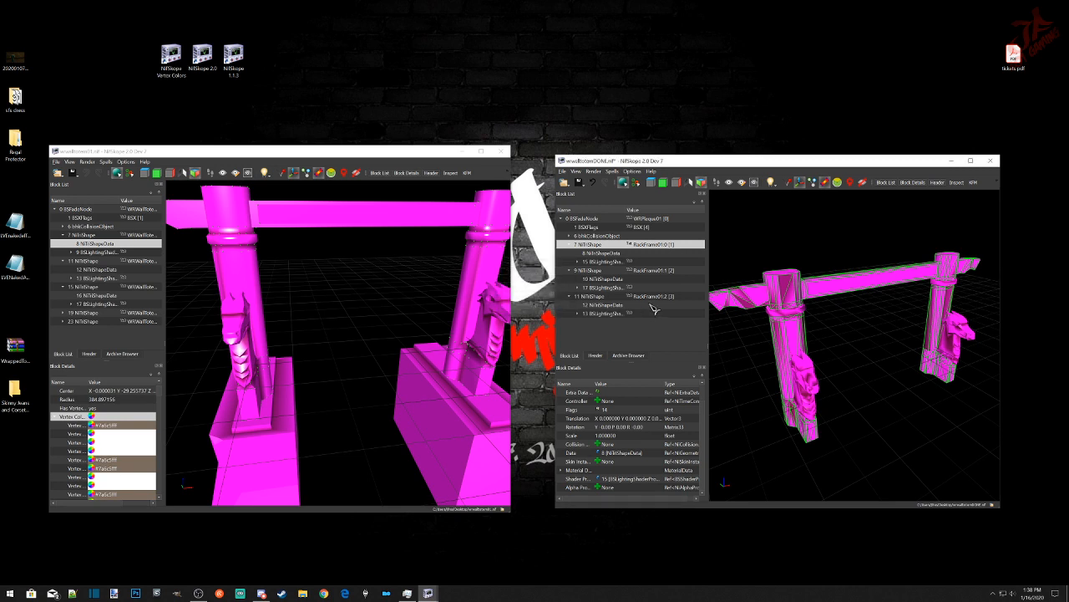
right_click(601, 244)
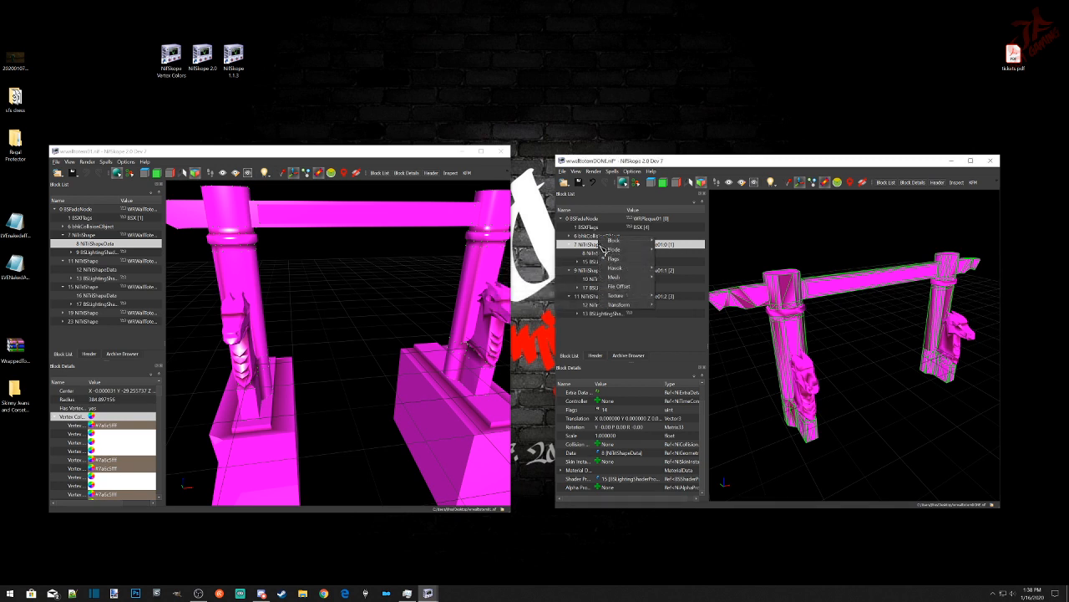
mouse_move(640, 277)
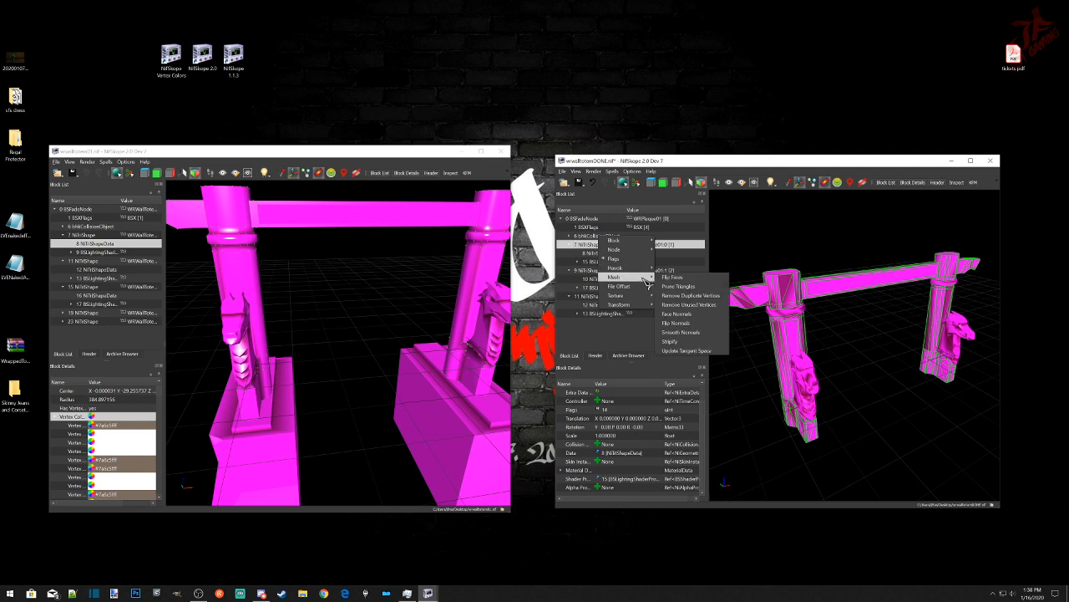
left_click(681, 314)
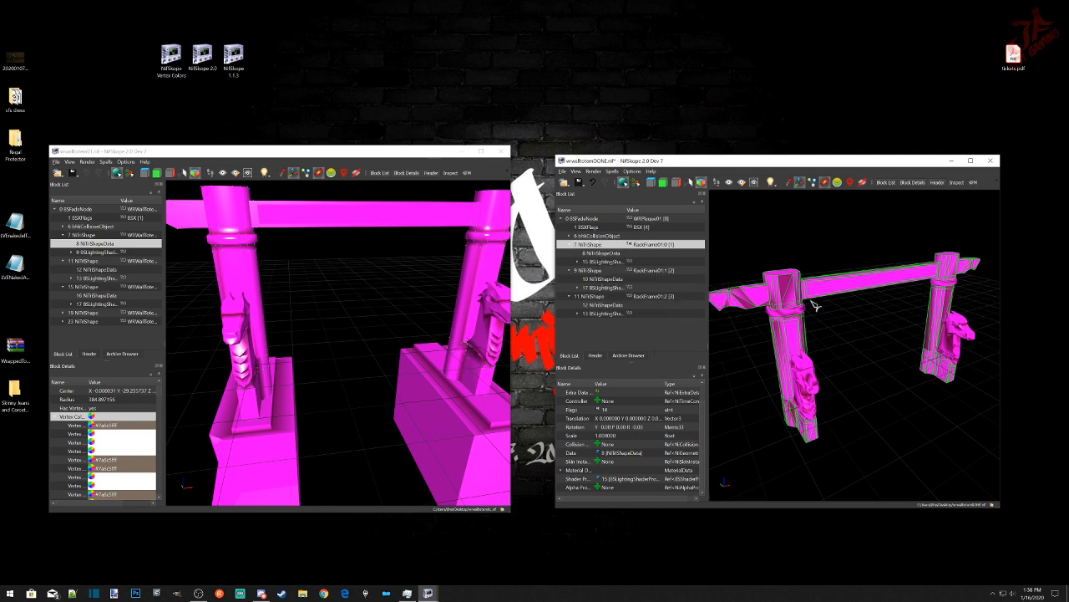
Step: Smooth the normals of the collar trim shape in wrwalltotemDONE.nif and apply Flip Normals to it
left_click(596, 272)
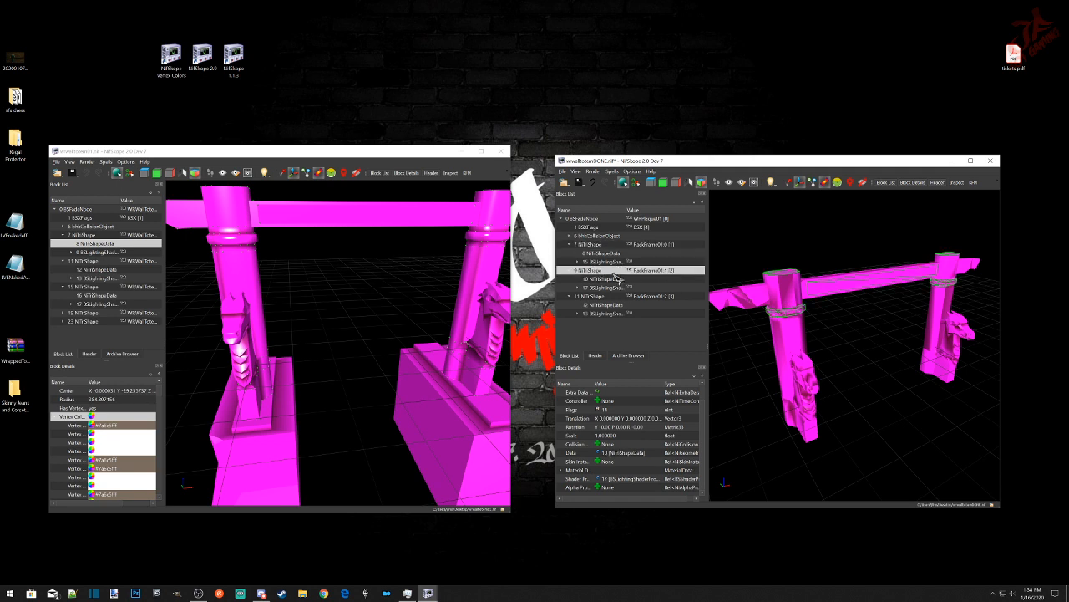
right_click(614, 274)
mouse_move(648, 305)
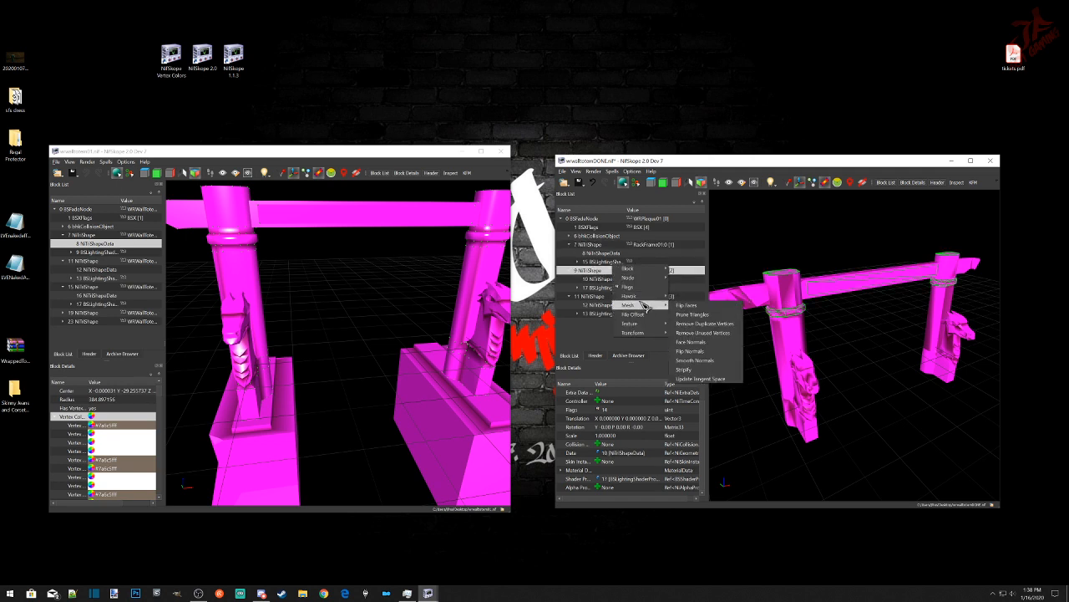
left_click(696, 361)
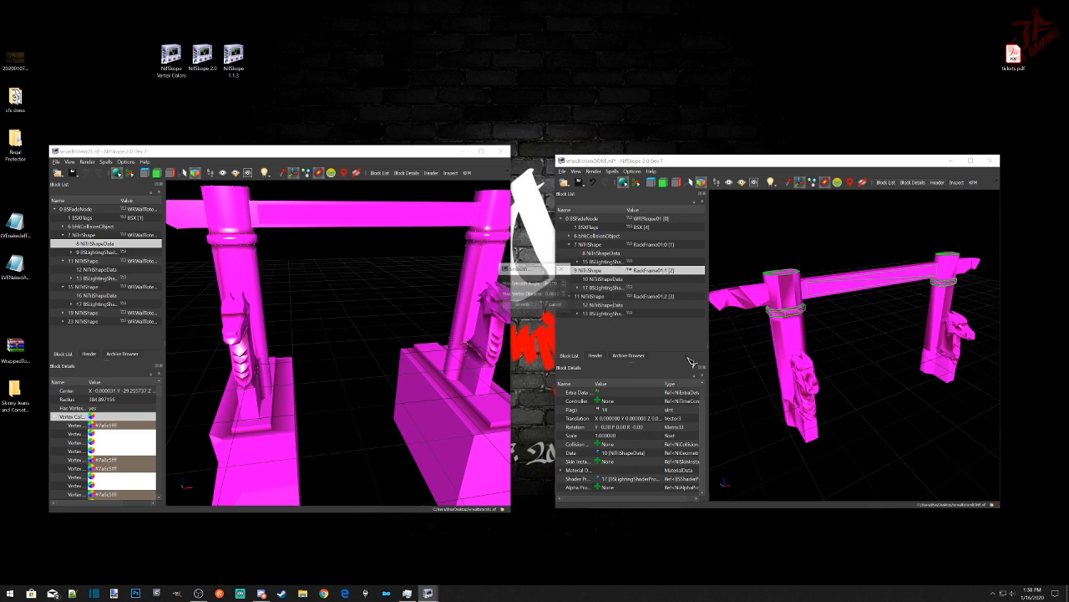
left_click(537, 306)
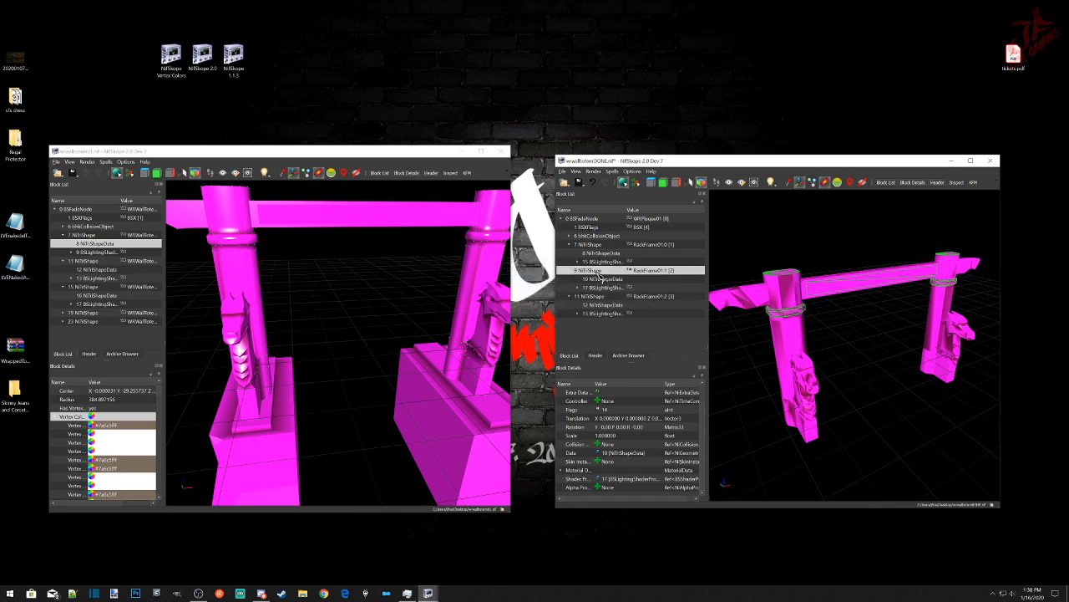
right_click(598, 274)
mouse_move(626, 305)
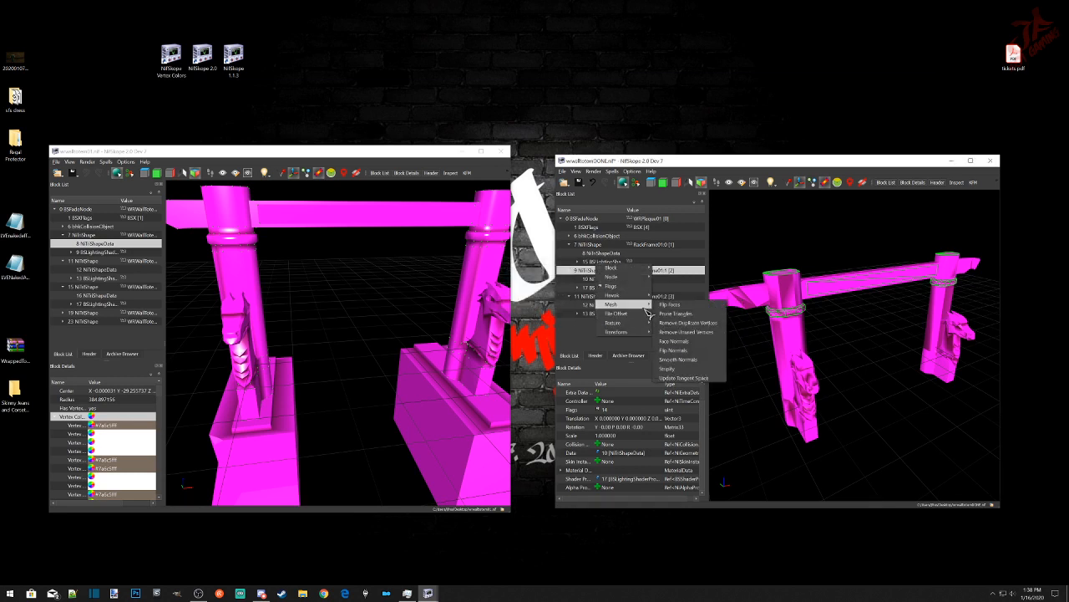
left_click(670, 350)
Step: Remove the unused vertices from the collar trim shape, running the vertex clean-up twice
right_click(610, 270)
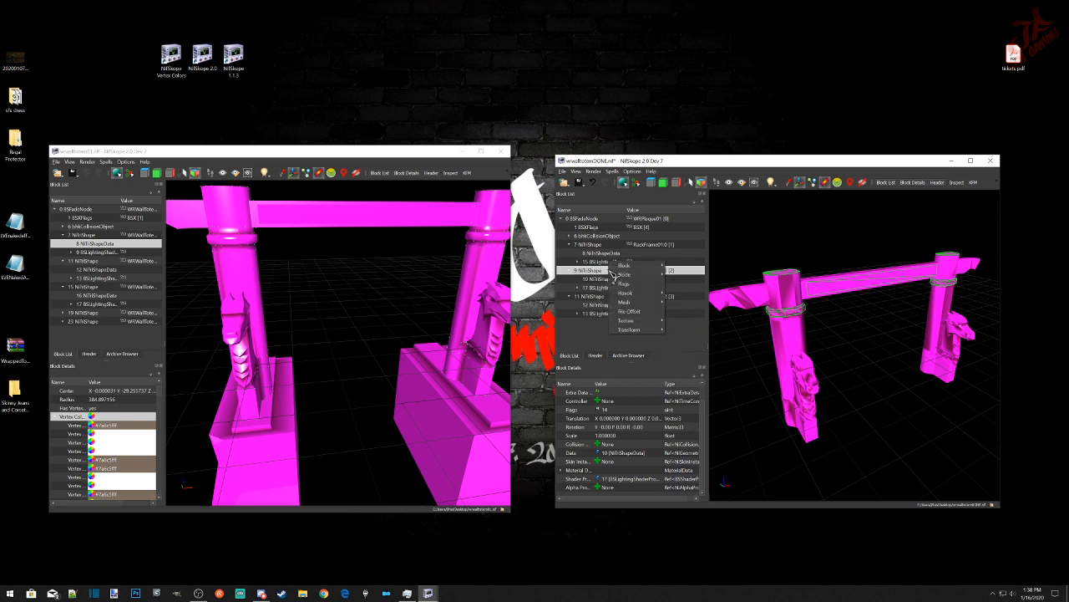
mouse_move(657, 303)
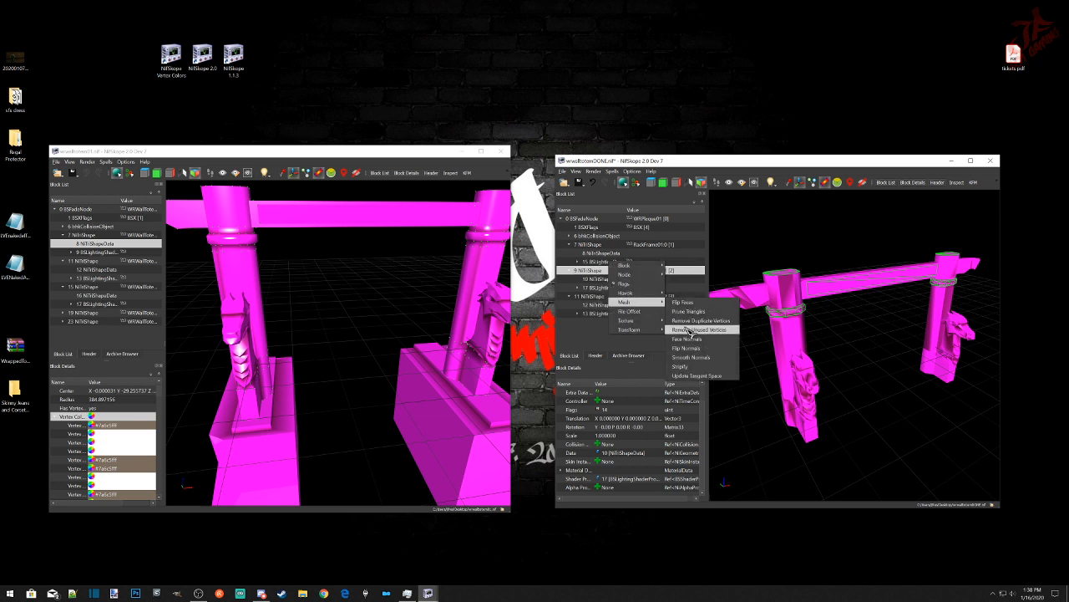
left_click(689, 330)
left_click(555, 302)
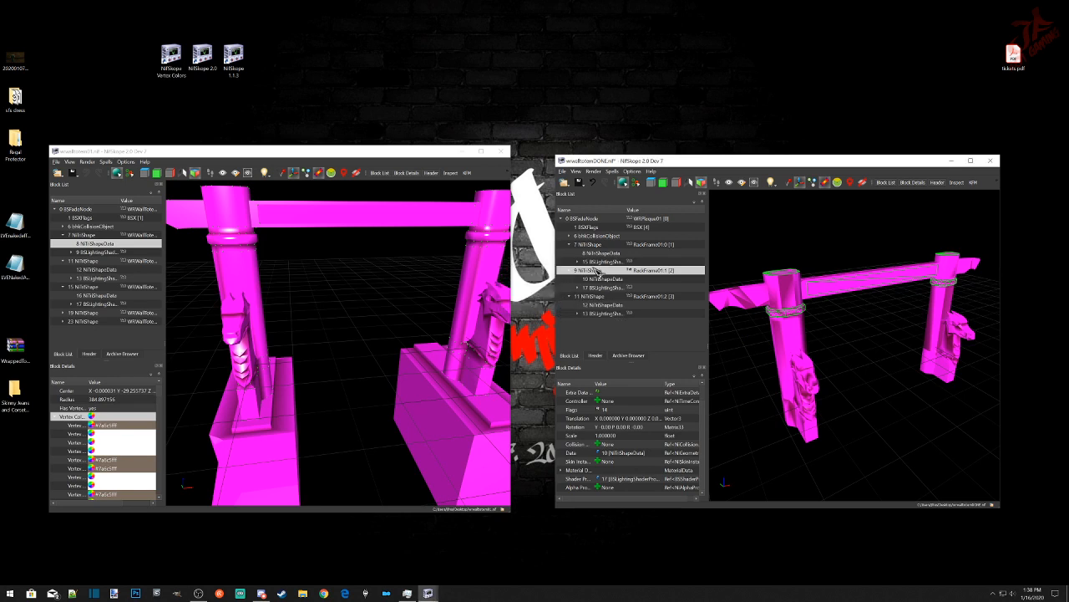
right_click(598, 259)
mouse_move(640, 301)
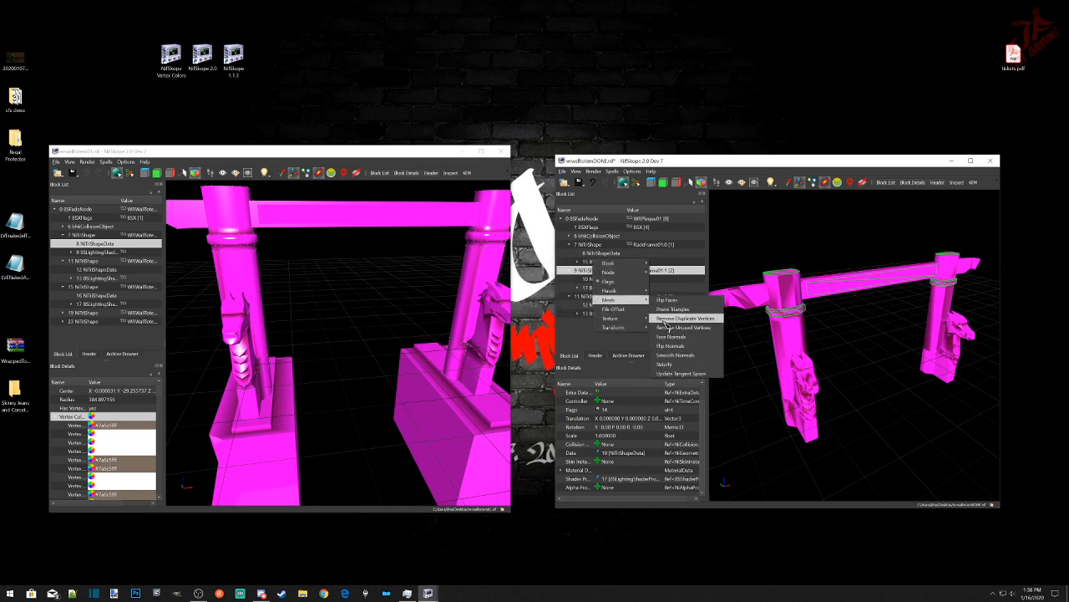
left_click(686, 329)
left_click(557, 302)
Step: Update the tangent space of the collar trim shape and of the frame shape in wrwalltotemDONE.nif
right_click(598, 266)
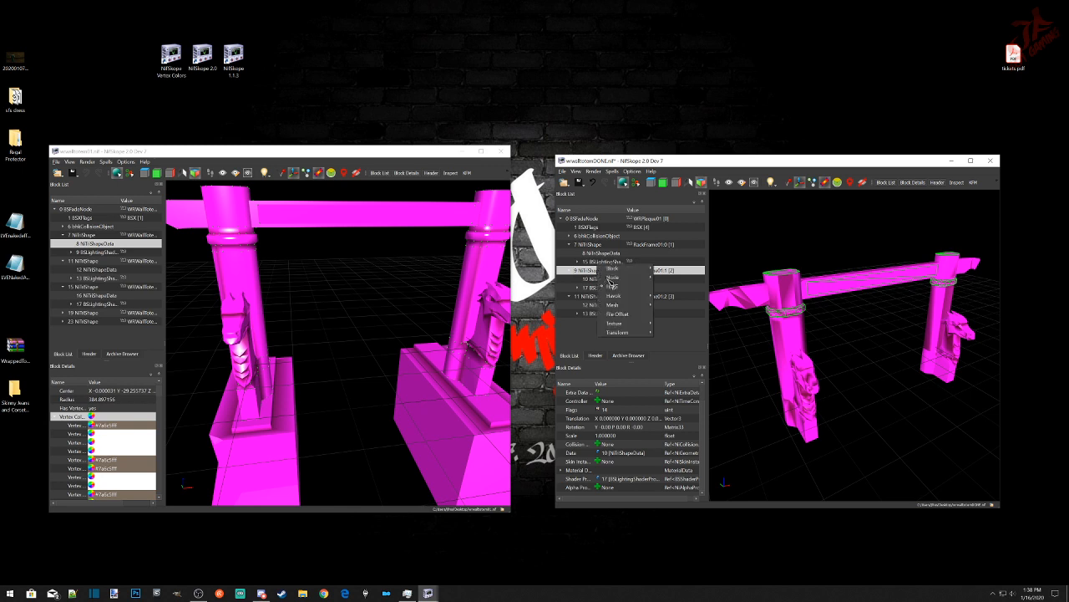
mouse_move(648, 307)
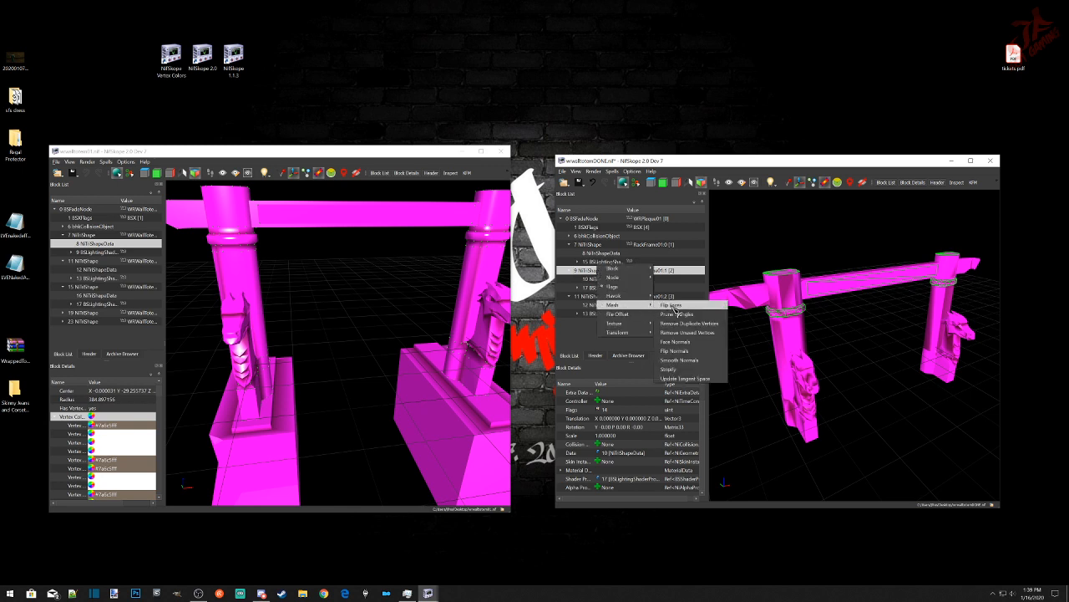
left_click(678, 379)
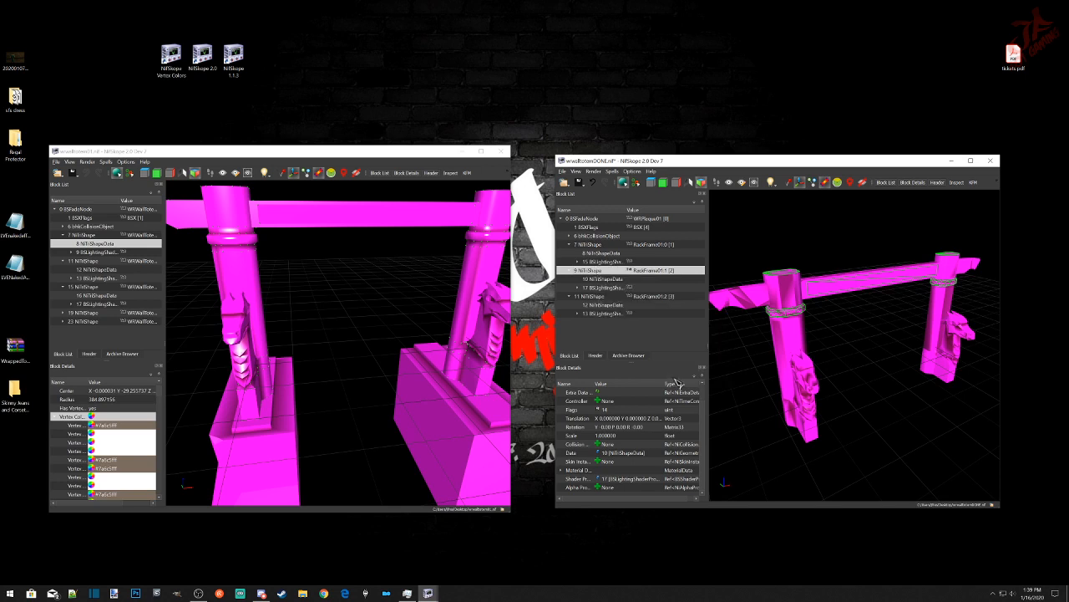
left_click(601, 244)
right_click(601, 244)
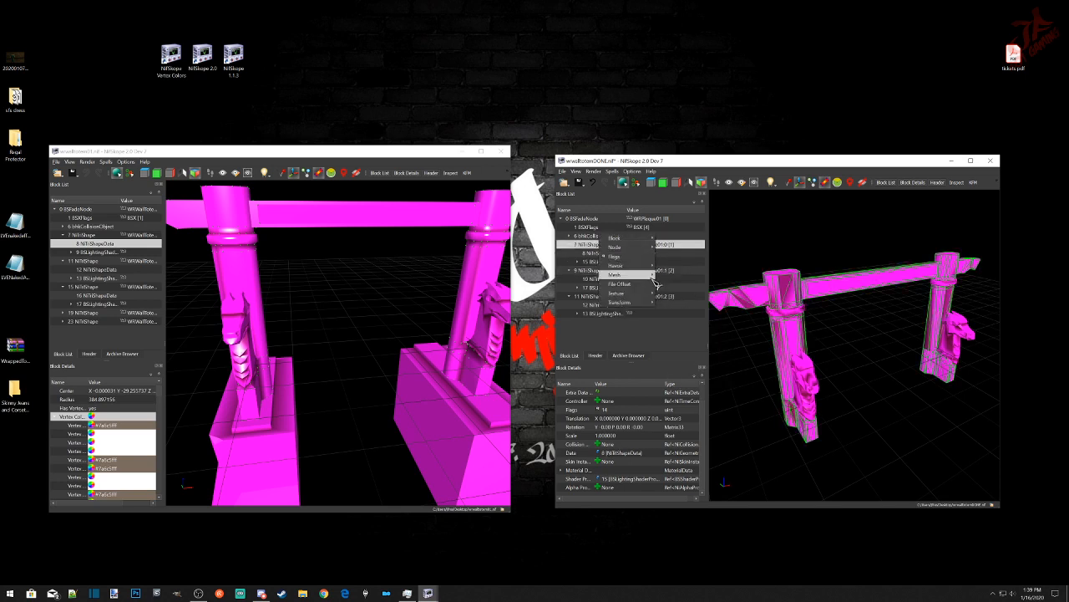
mouse_move(654, 287)
left_click(690, 349)
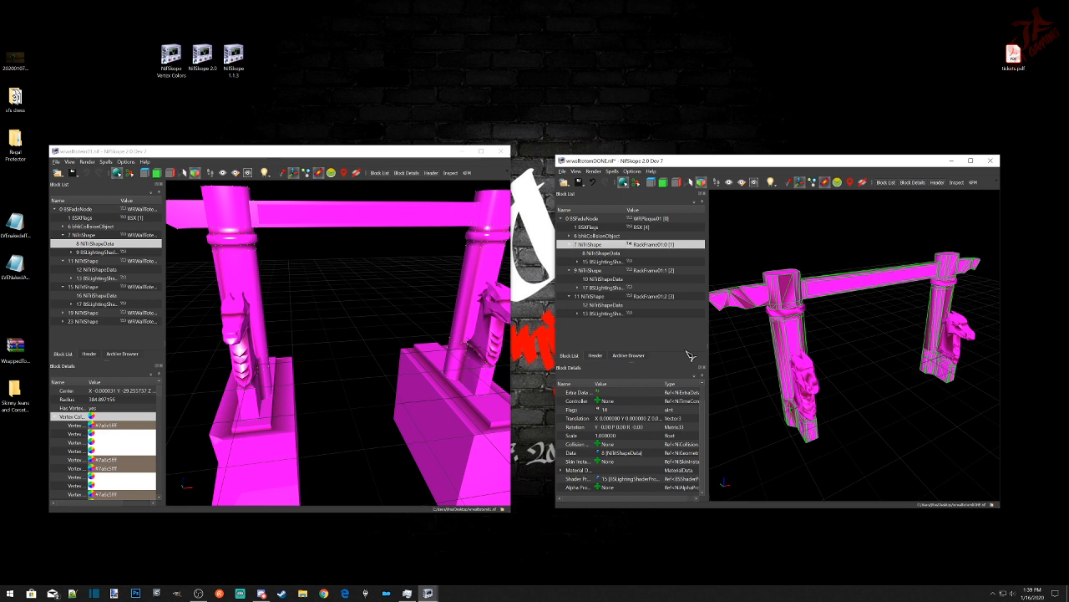
Step: Smooth the normals of the dragon head shape in wrwalltotemDONE.nif and apply Face Normals to it
left_click(600, 296)
right_click(606, 291)
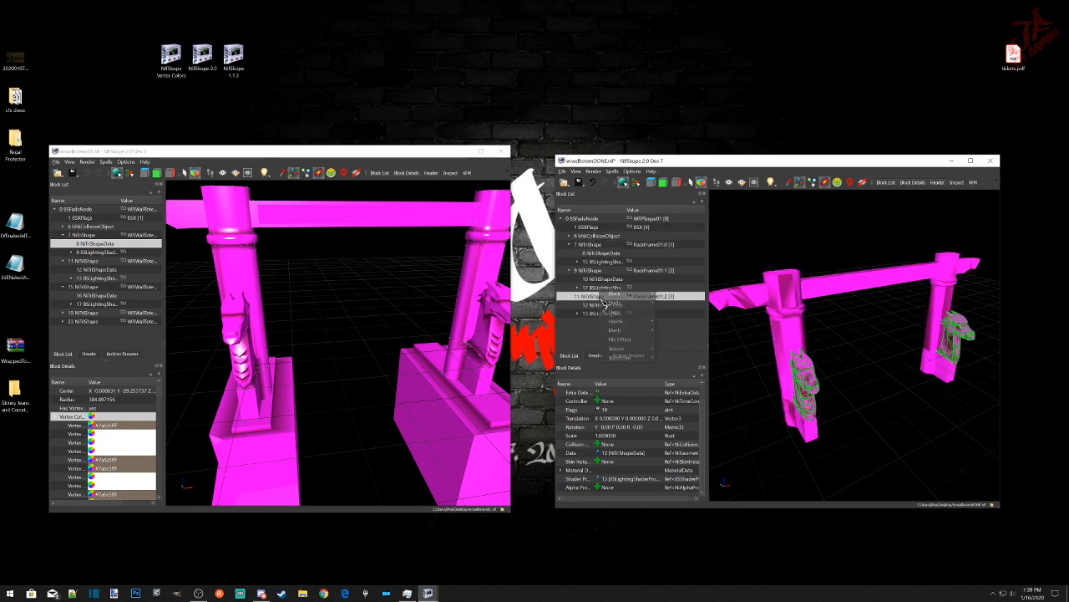
mouse_move(626, 330)
left_click(681, 385)
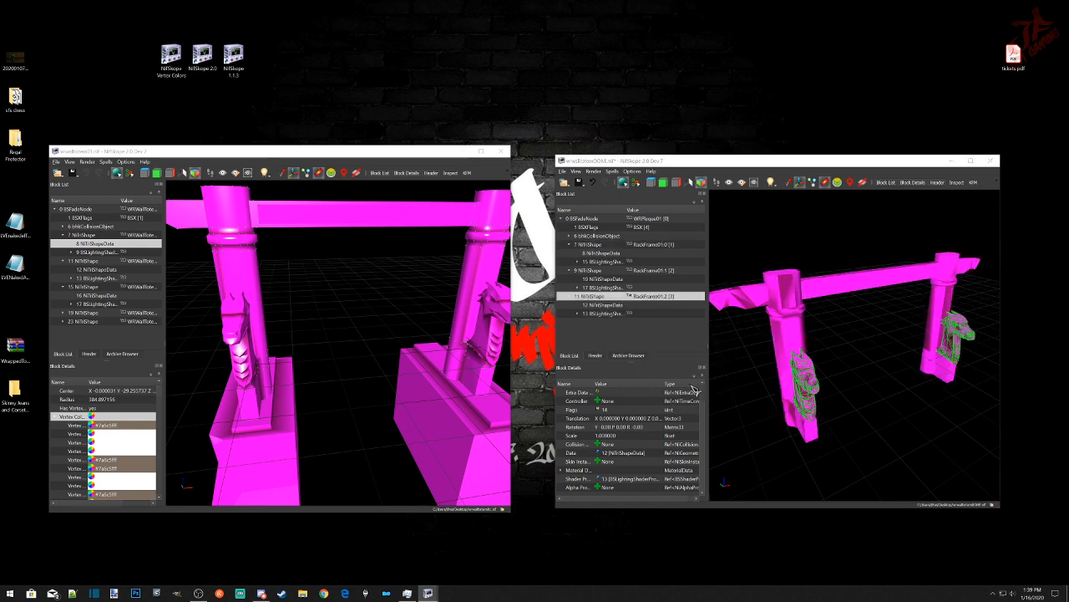
left_click(533, 305)
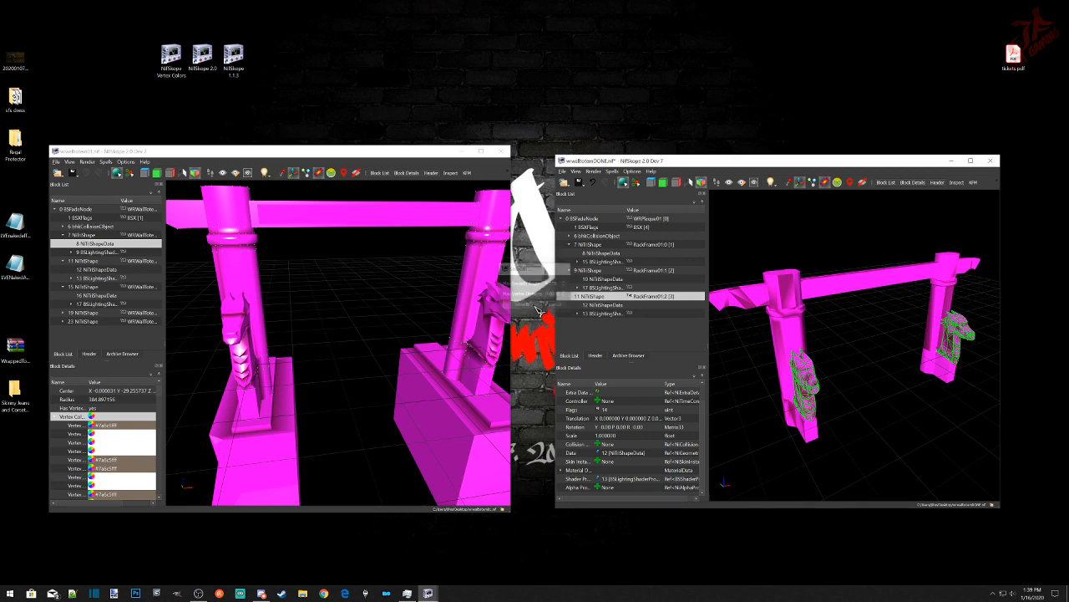
right_click(590, 291)
mouse_move(627, 334)
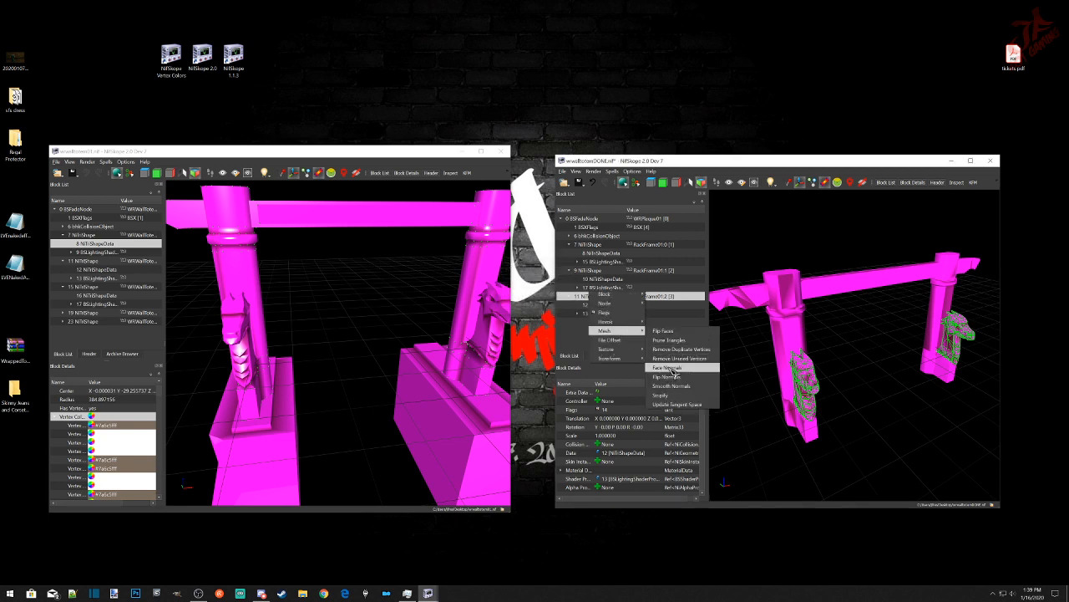
left_click(672, 366)
Step: Compare the shading of both totems from the side and examine the texture set of the dragon head shape in wrwalltotemDONE.nif
scroll(881, 366, "down", 1)
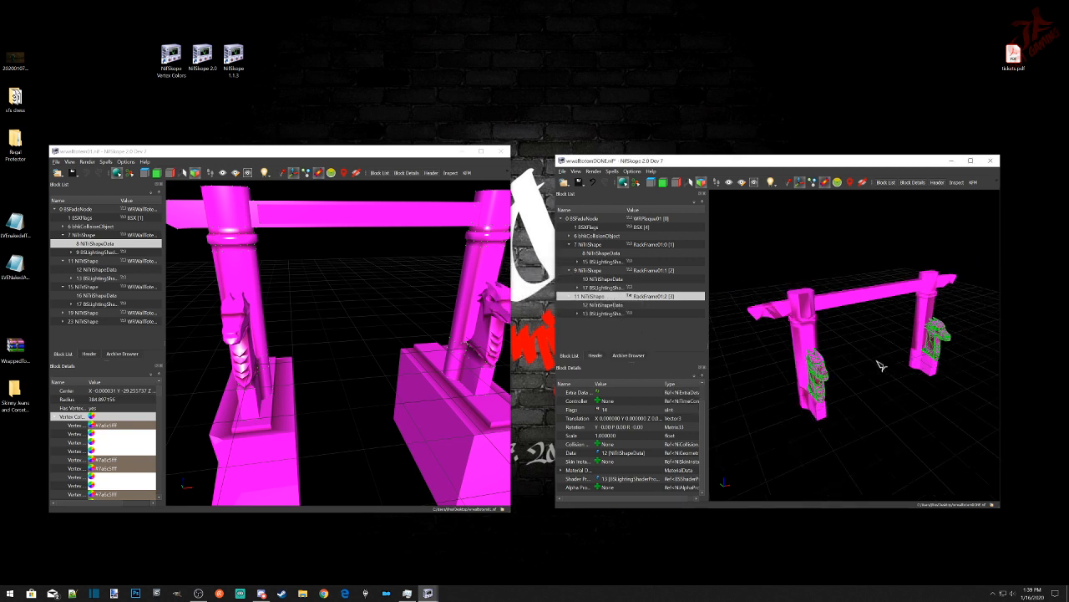
left_click(875, 375)
left_click_drag(874, 398, 887, 386)
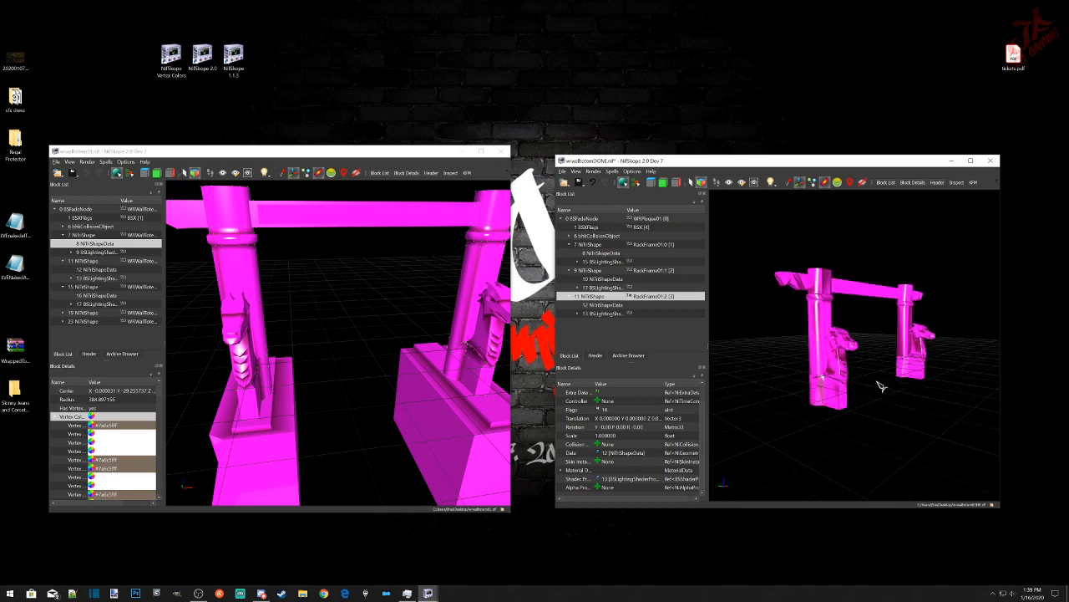
scroll(882, 384, "up", 3)
left_click_drag(472, 405, 439, 386)
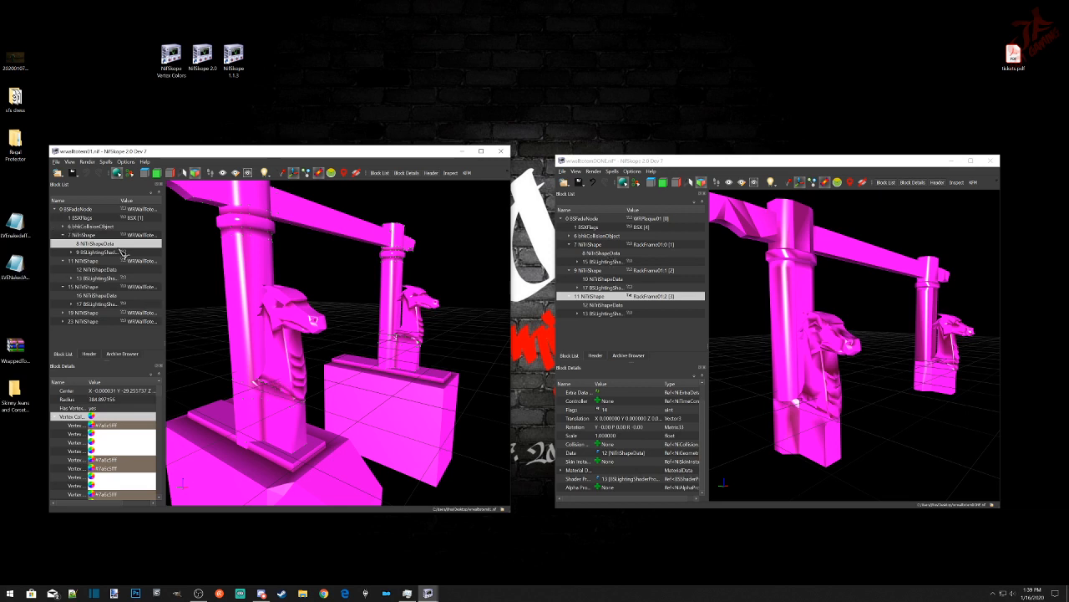
left_click(577, 313)
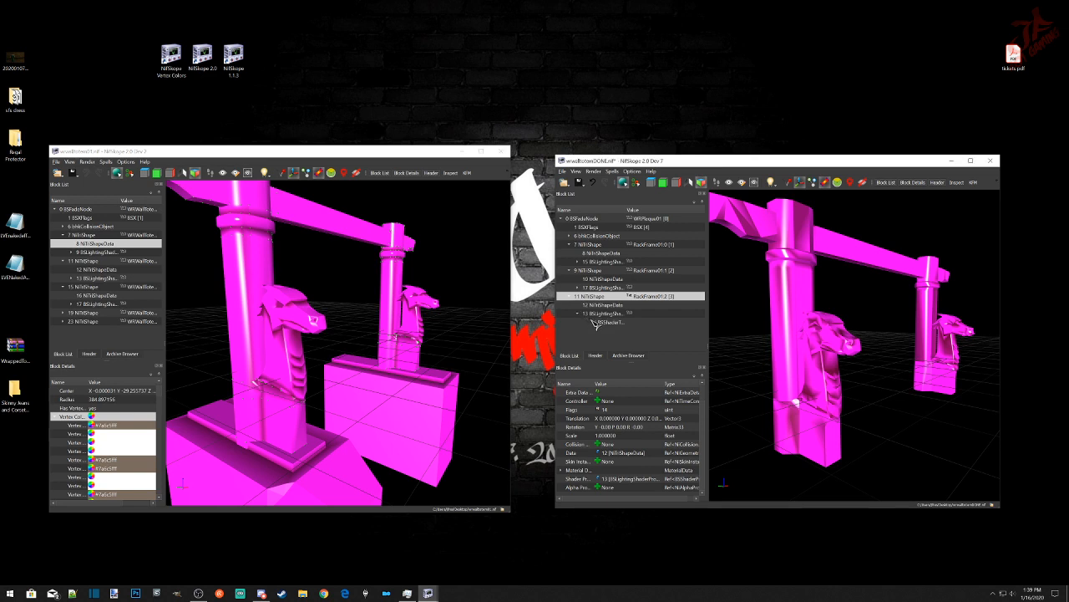
left_click(605, 322)
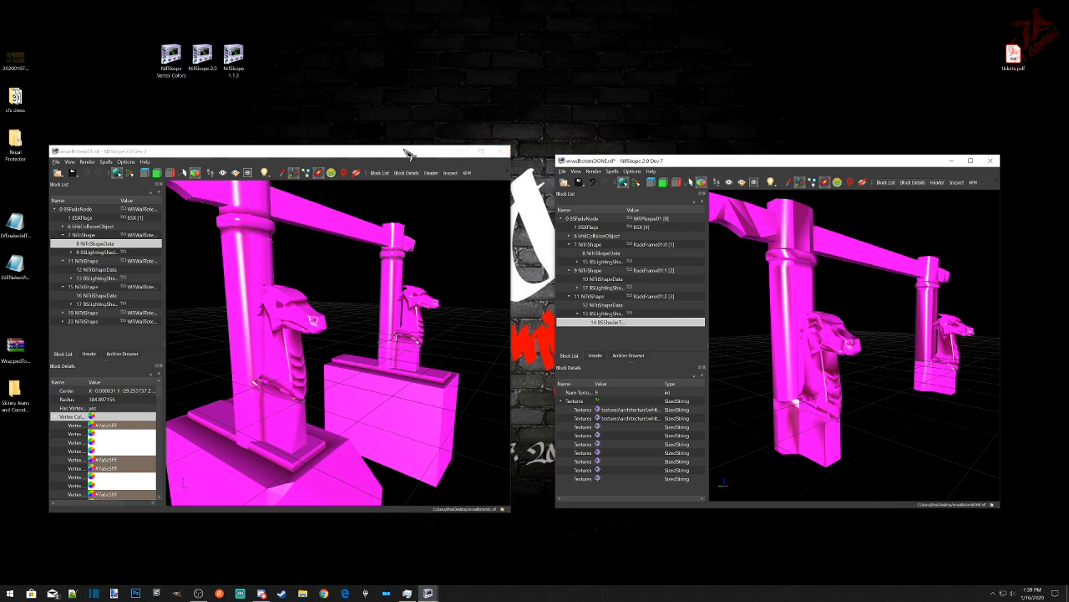
Step: Close the original wrwalltotem01.nif and run the Reorder Blocks sanitize spell on wrwalltotemDONE.nif
left_click(502, 151)
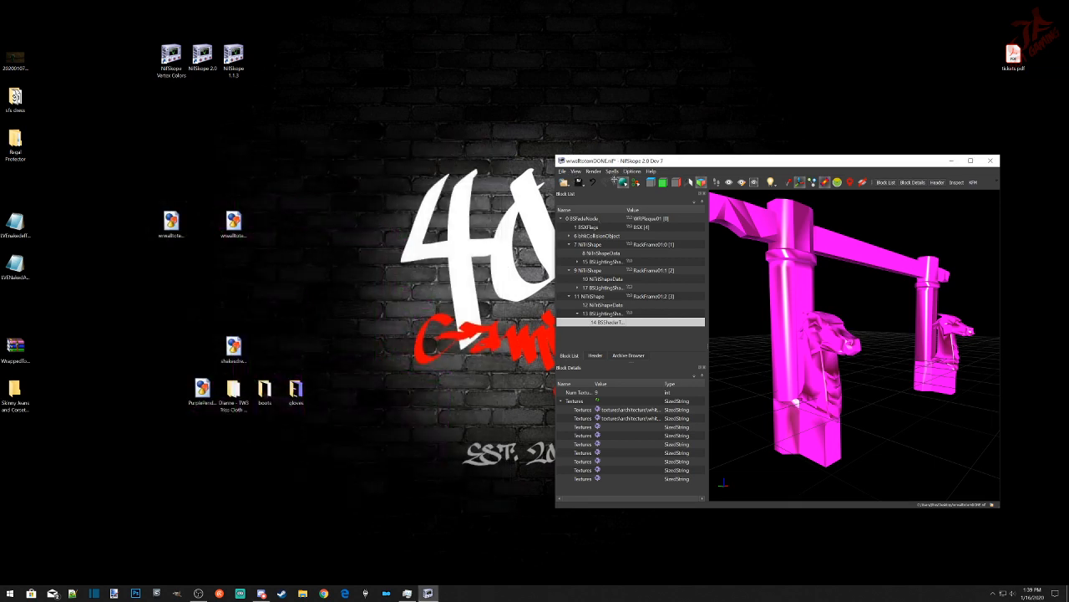
left_click(612, 171)
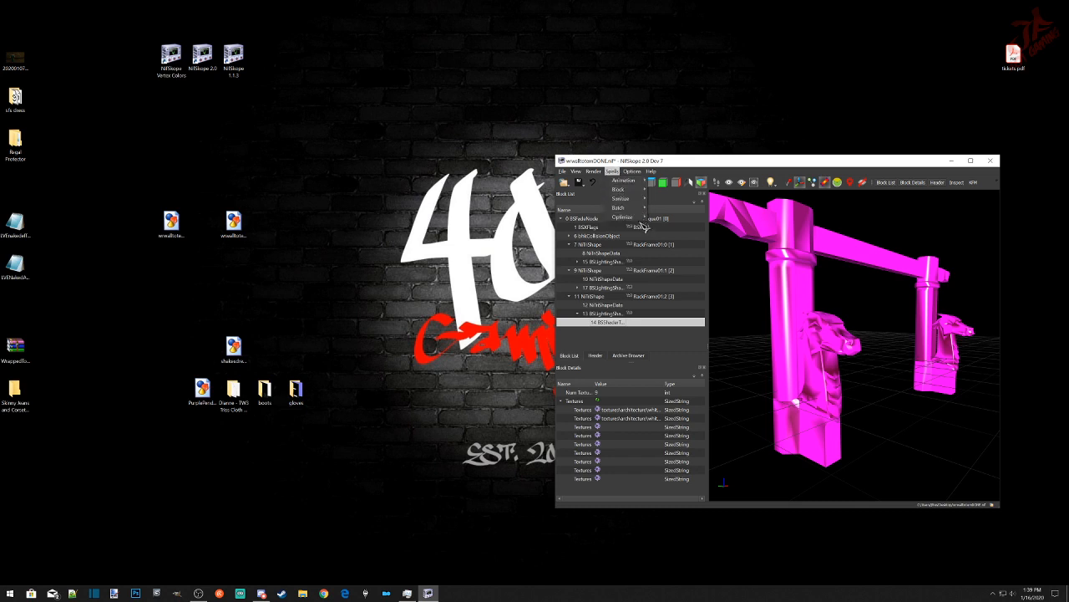
mouse_move(646, 219)
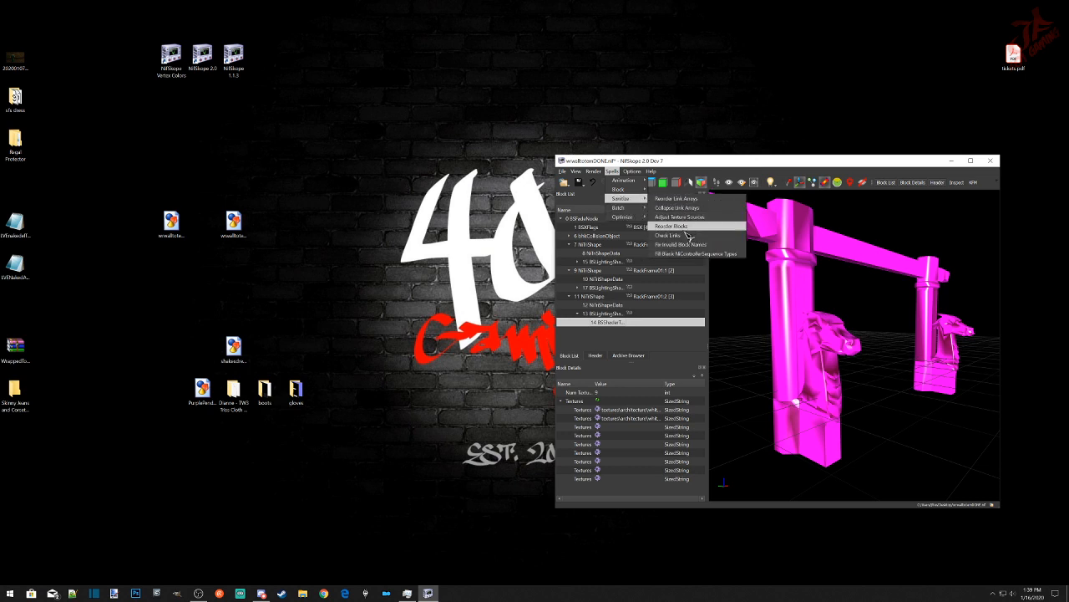
left_click(685, 237)
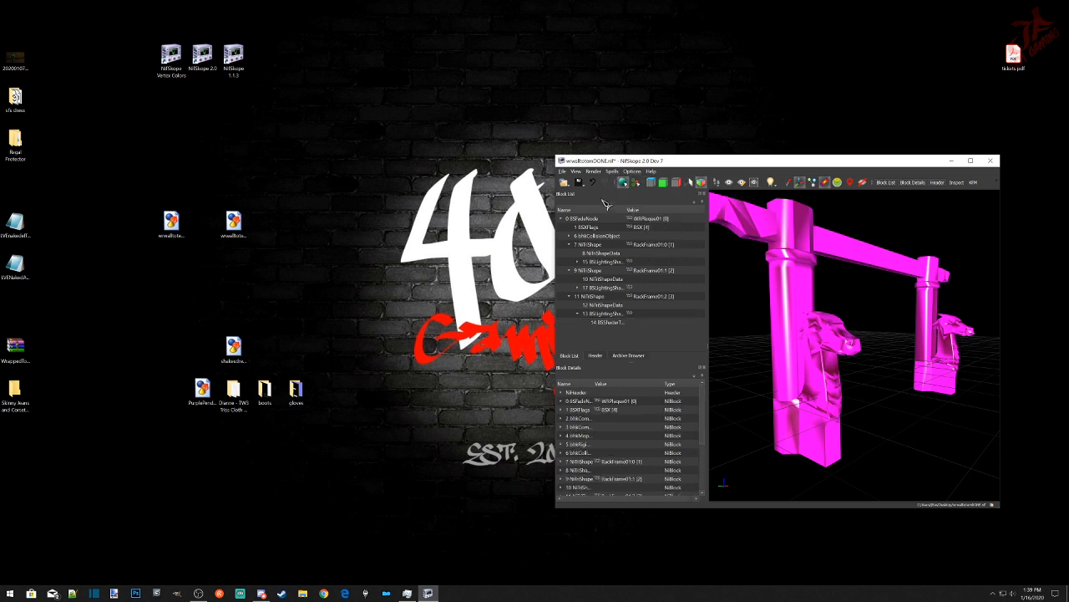
Step: Batch-update all tangent spaces in wrwalltotemDONE.nif
left_click(612, 170)
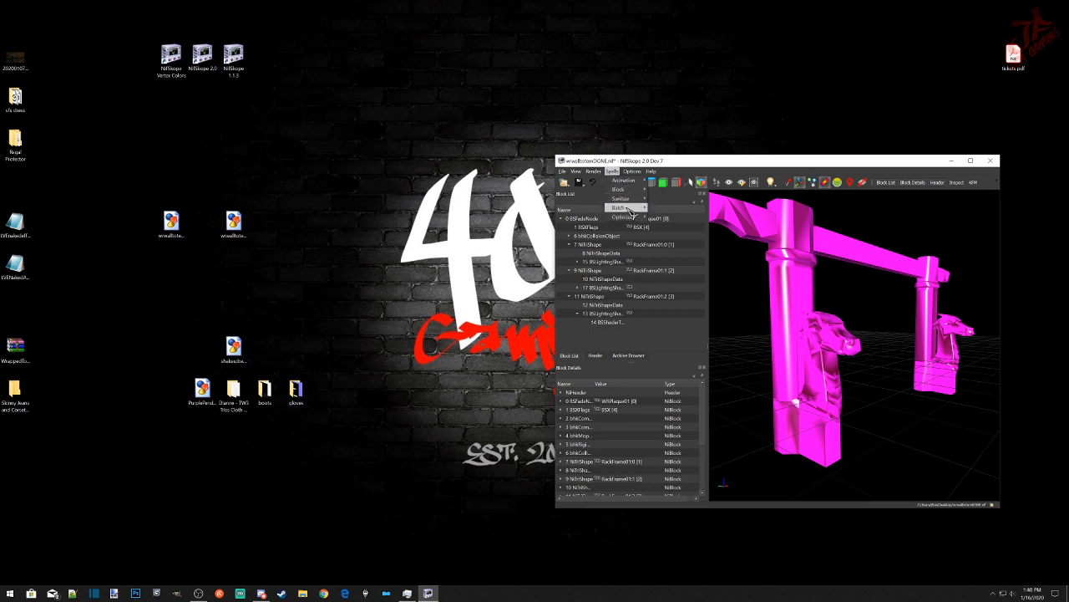
mouse_move(630, 212)
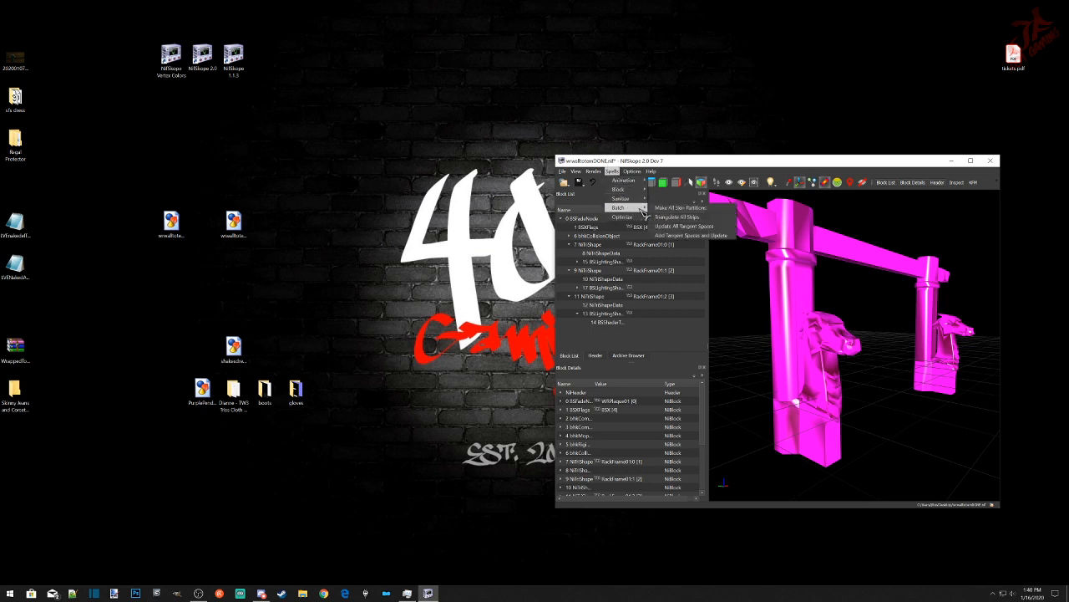
left_click(683, 230)
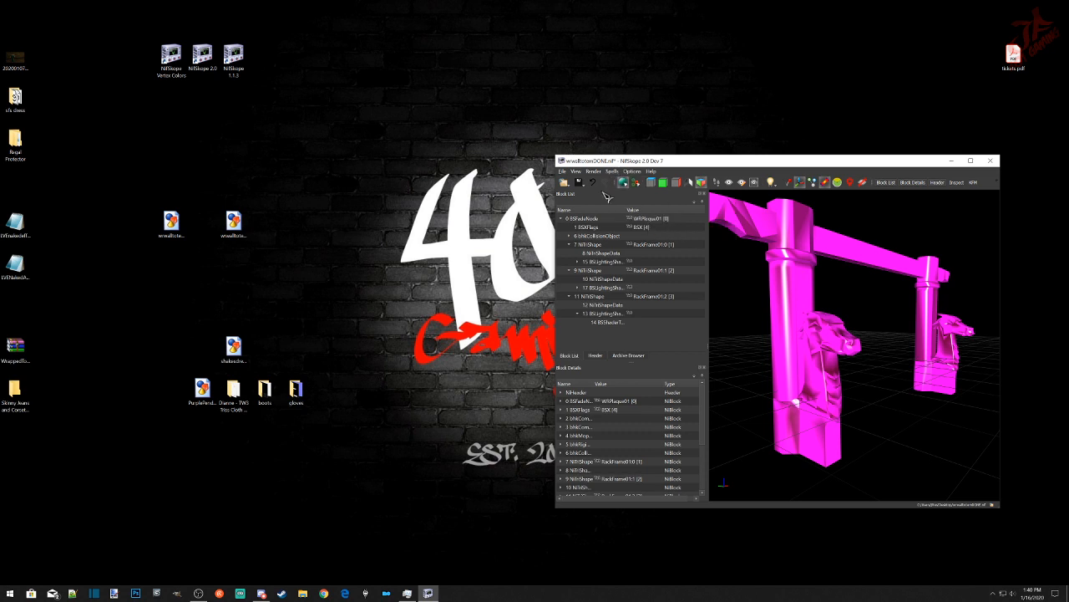
Step: Save the model to the Desktop as wrwalltotemDONE.nif, replacing the existing file, and close it
left_click(565, 172)
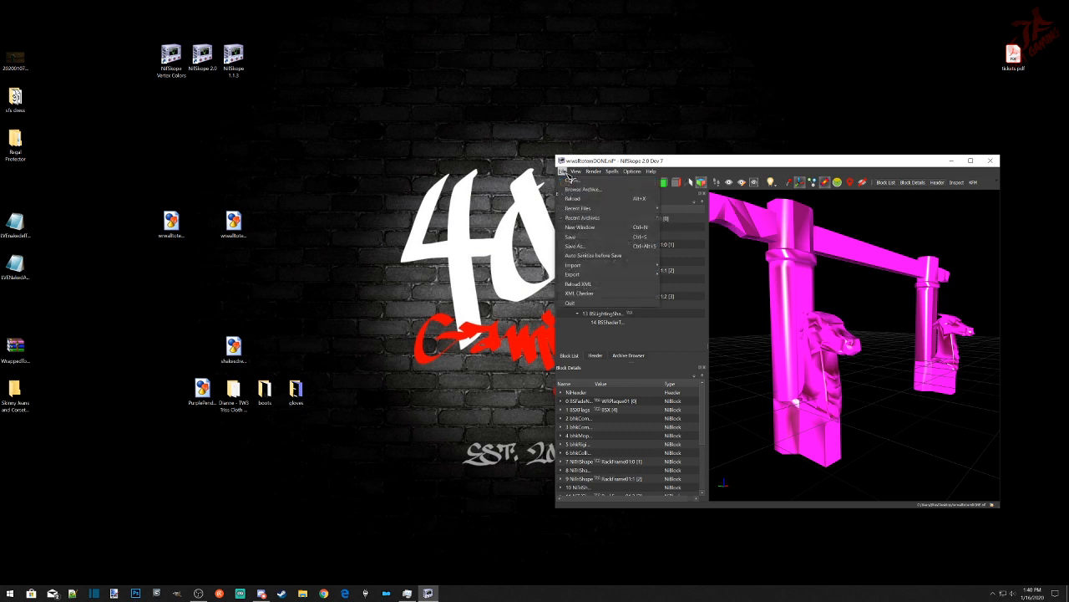
left_click(578, 245)
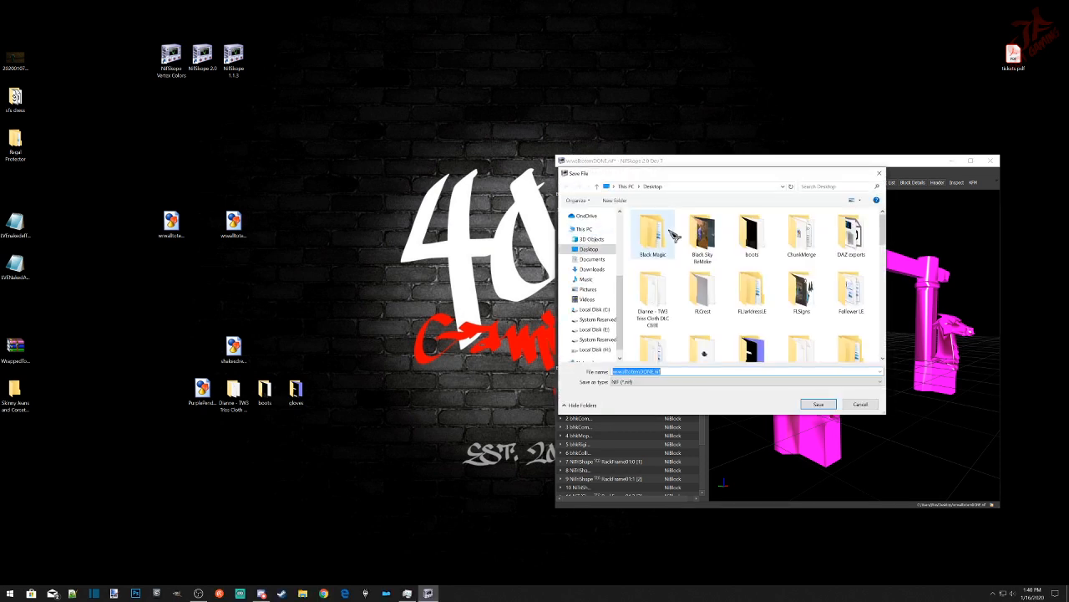
left_click(589, 250)
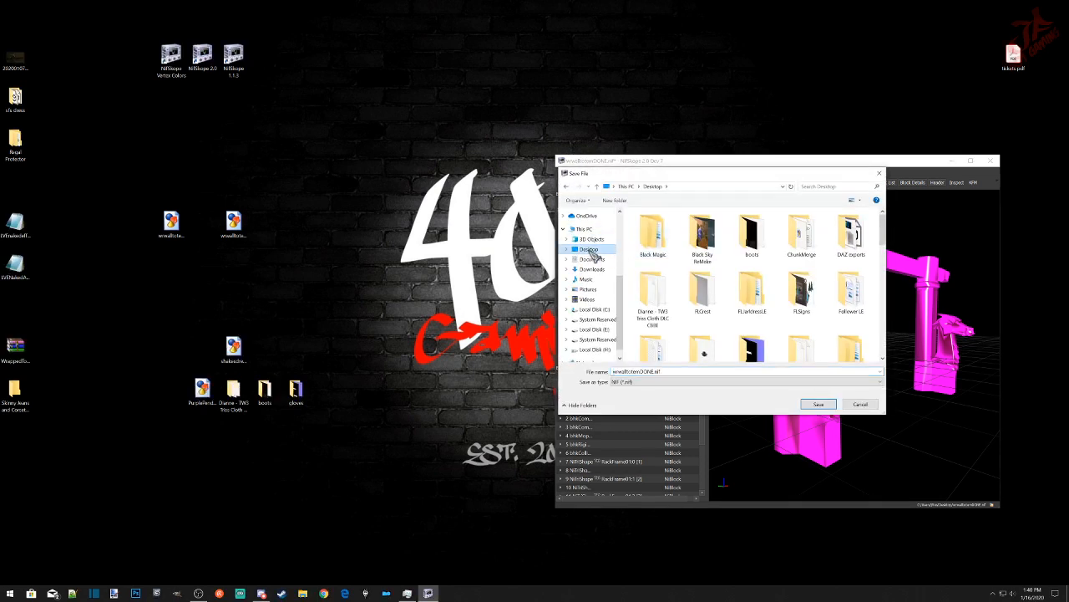
left_click(823, 406)
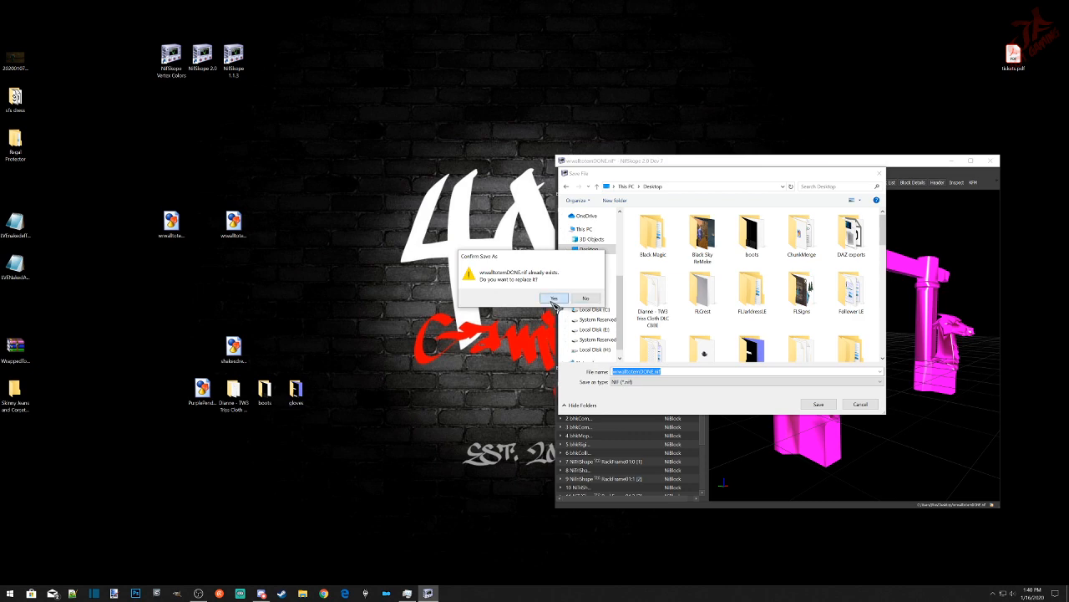
left_click(582, 296)
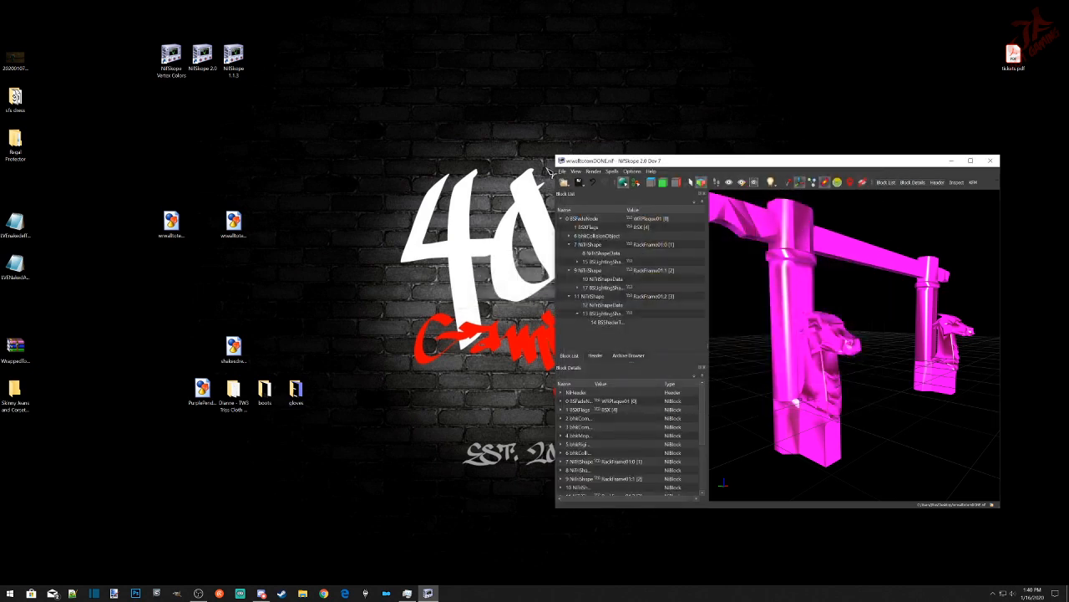
left_click(990, 161)
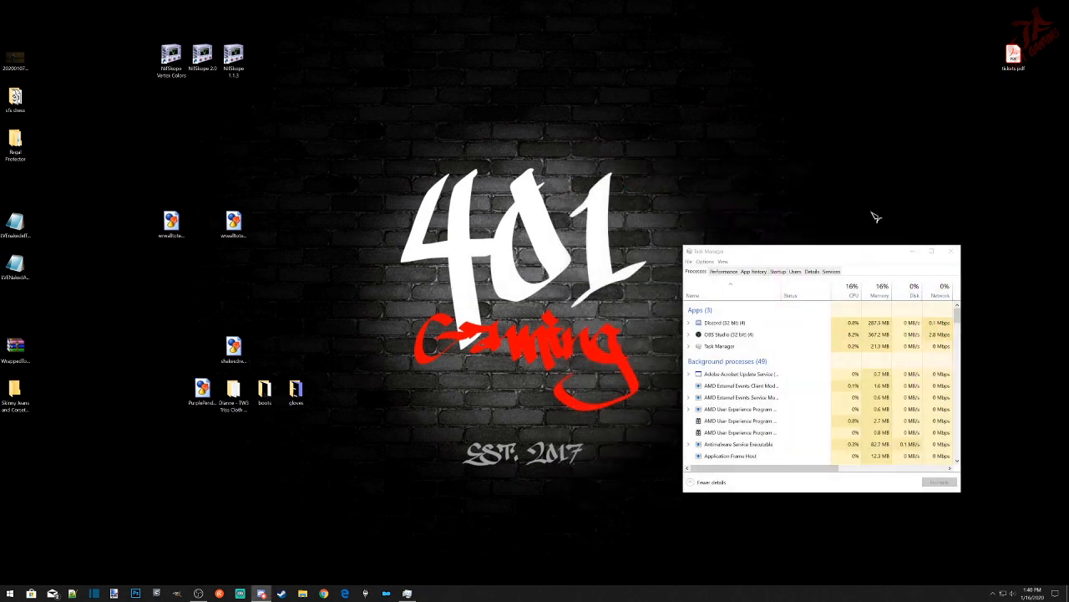
Step: Switch to NifSkope 1.1.3, opening wrwalltotemDONE.nif and wrwalltotem01.nif in separate windows arranged side by side
left_click(237, 234)
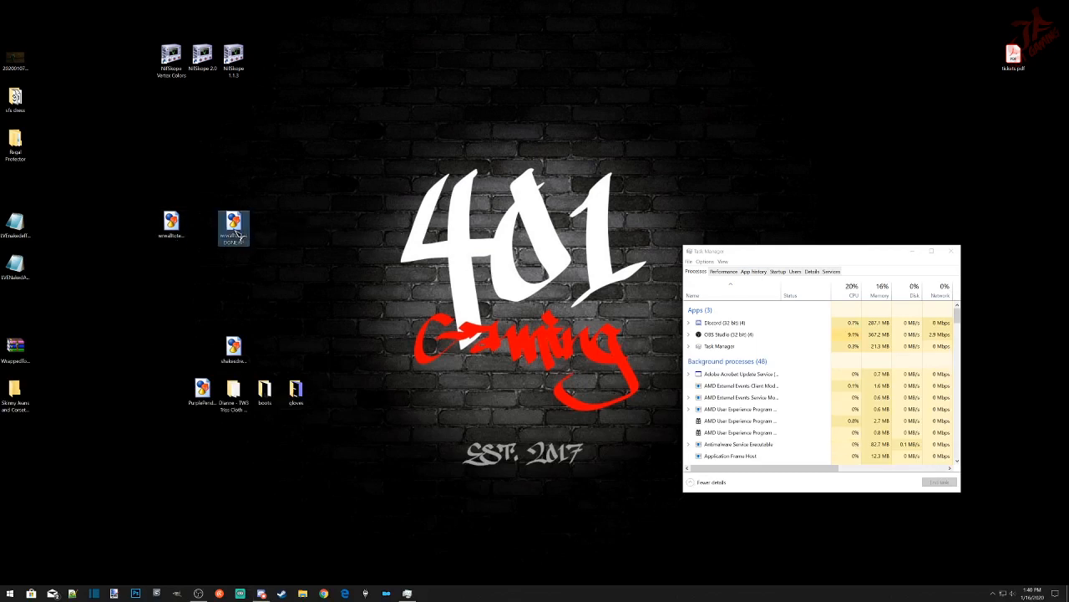
left_click_drag(237, 234, 239, 59)
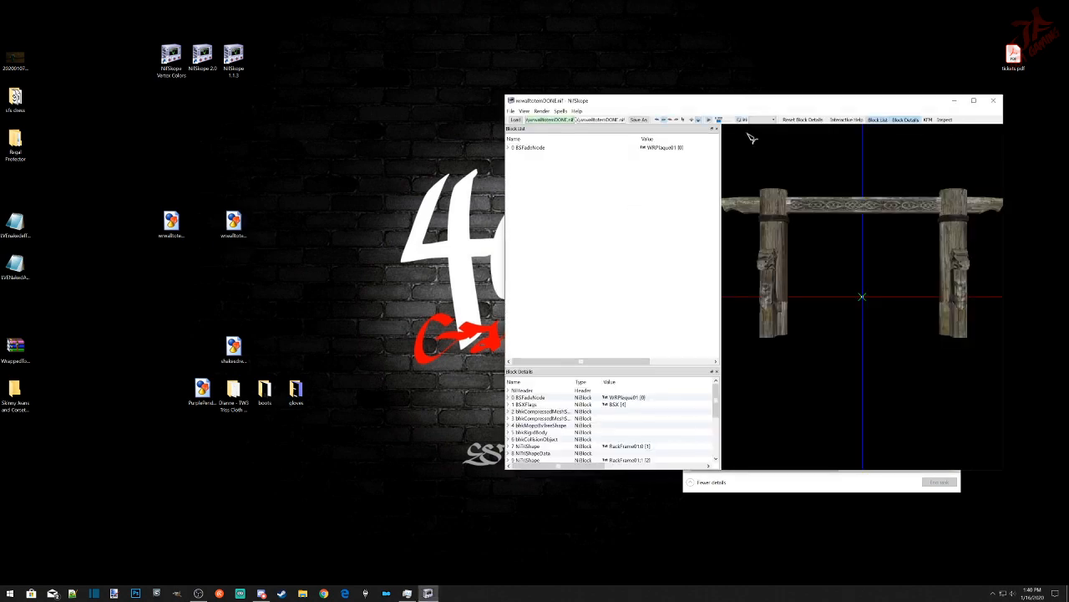
left_click_drag(173, 224, 241, 55)
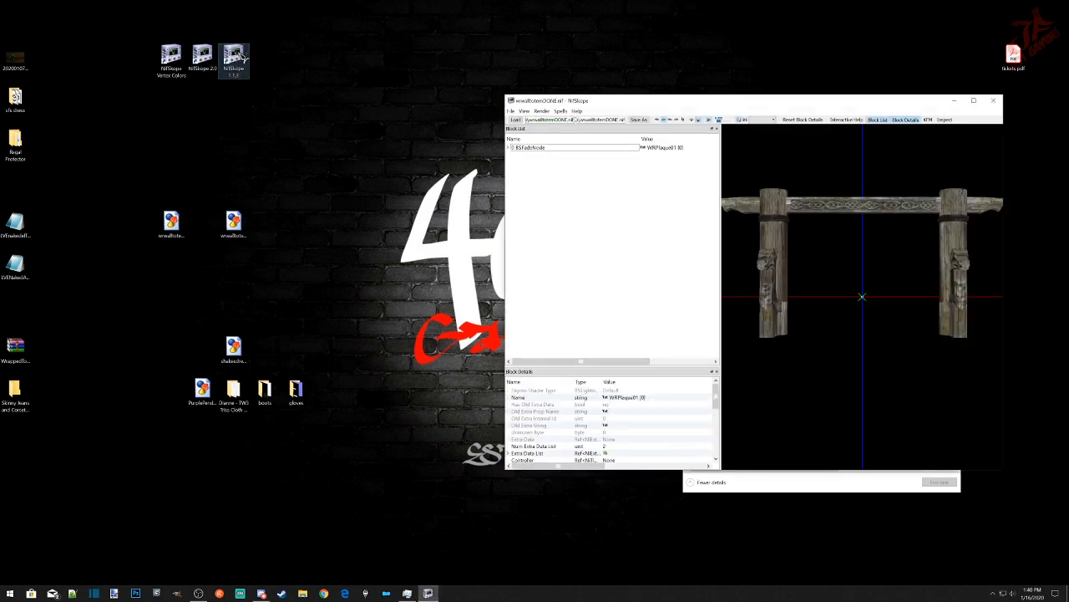
left_click_drag(752, 101, 248, 101)
Step: Compare both textured totems from an angle and examine the shape data of the wooden frame in wrwalltotemDONE.nif
left_click_drag(351, 290, 372, 311)
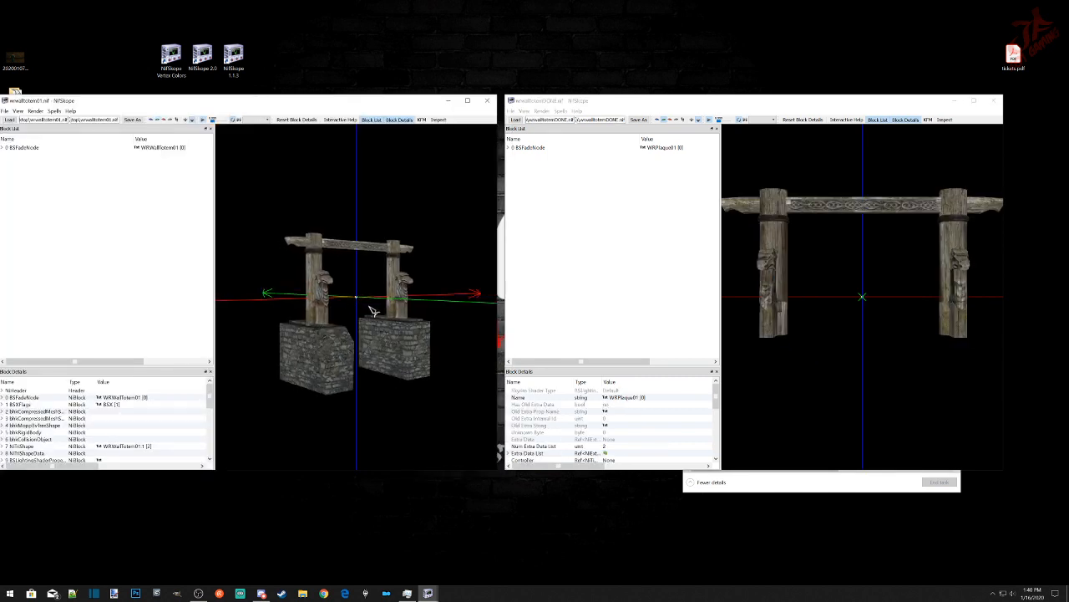
left_click_drag(752, 291, 779, 297)
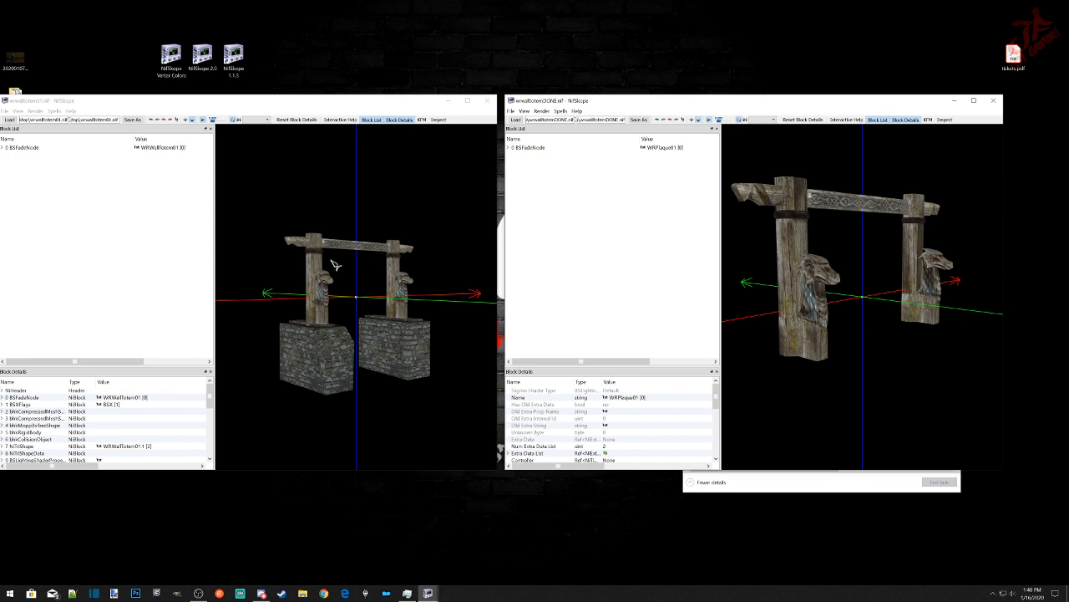
left_click(764, 202)
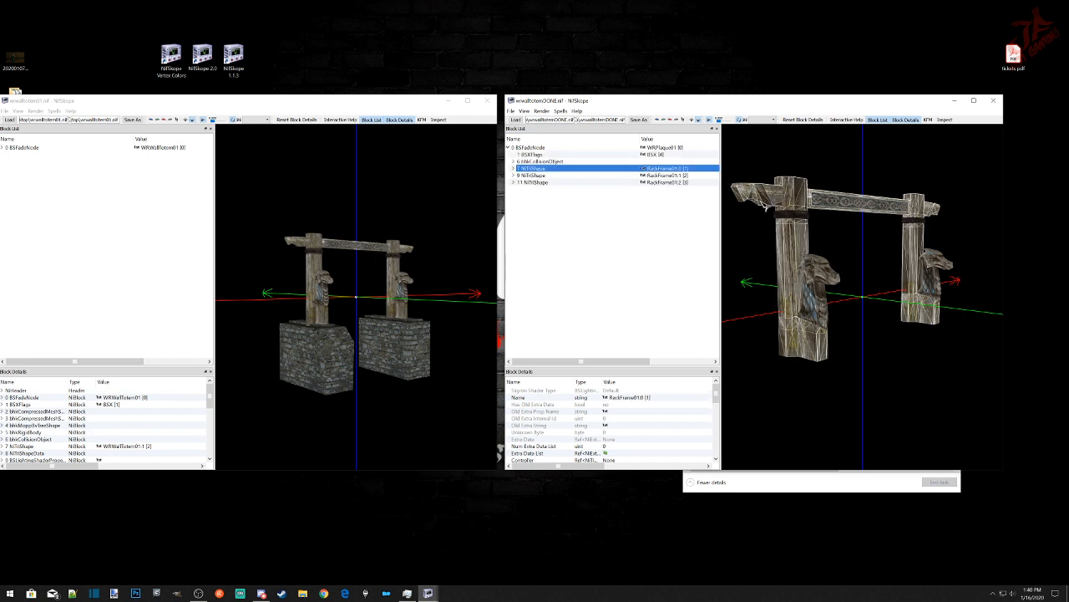
left_click(513, 168)
left_click(557, 176)
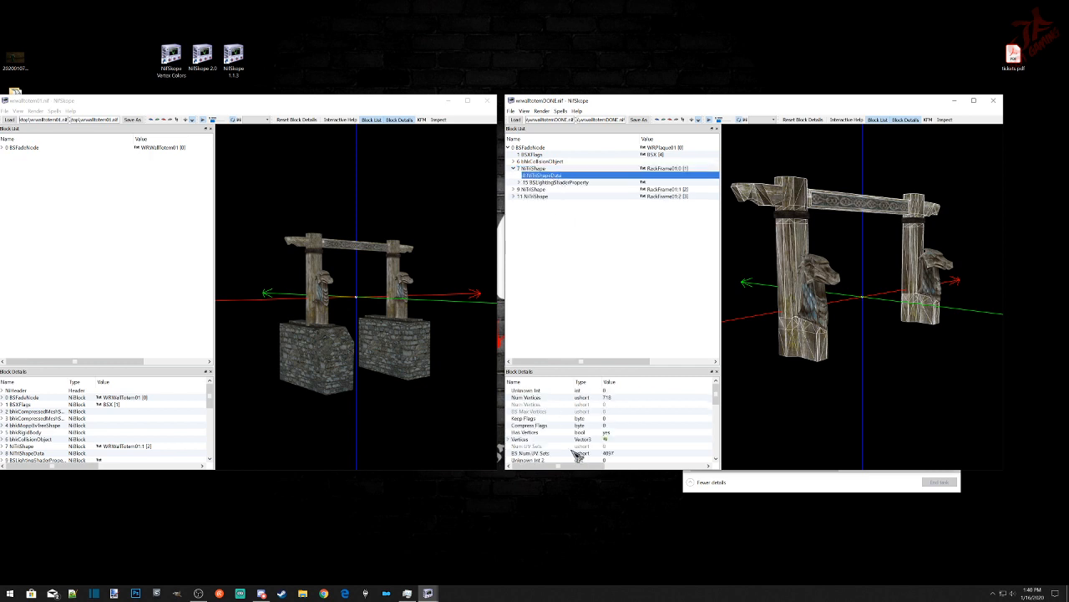
scroll(554, 422, "down", 2)
scroll(573, 427, "down", 1)
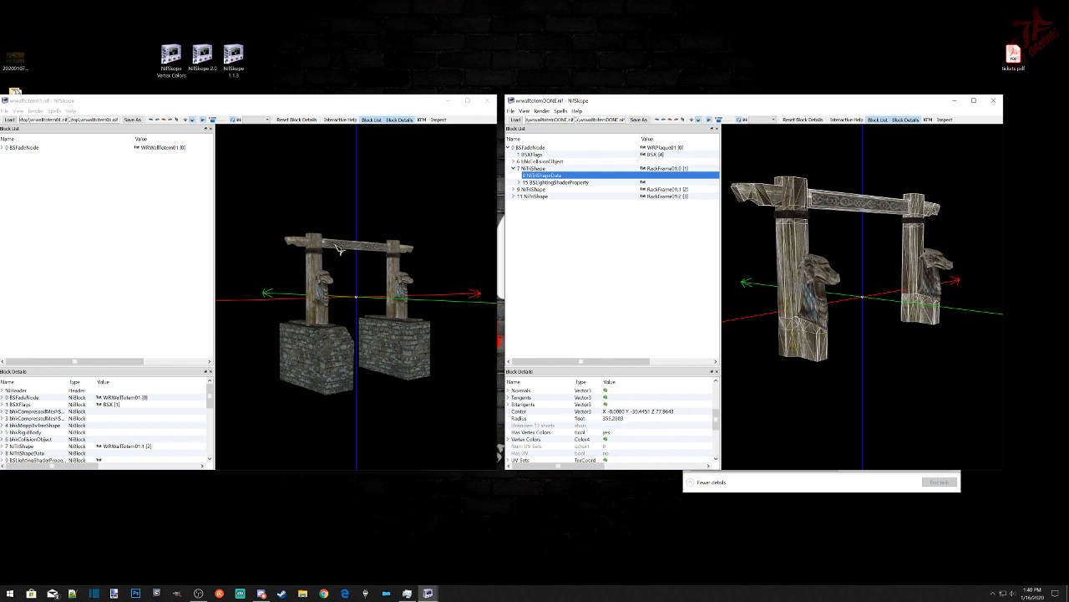
Step: Examine the wooden frame's shape data and vertex colors in wrwalltotem01.nif and compare its settings with those in wrwalltotemDONE.nif
left_click(313, 246)
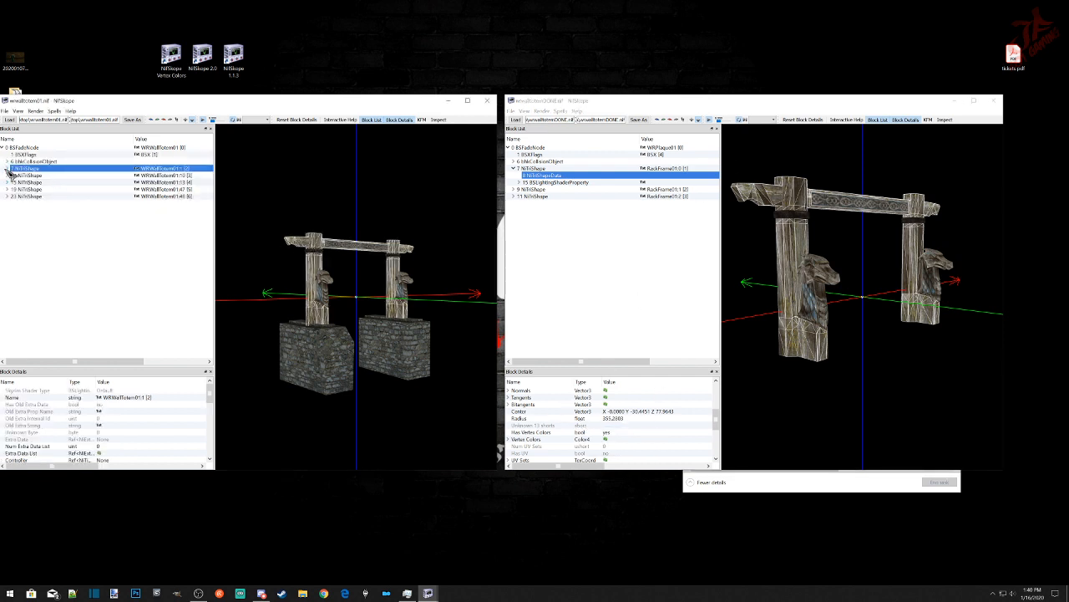
left_click(7, 169)
left_click(35, 175)
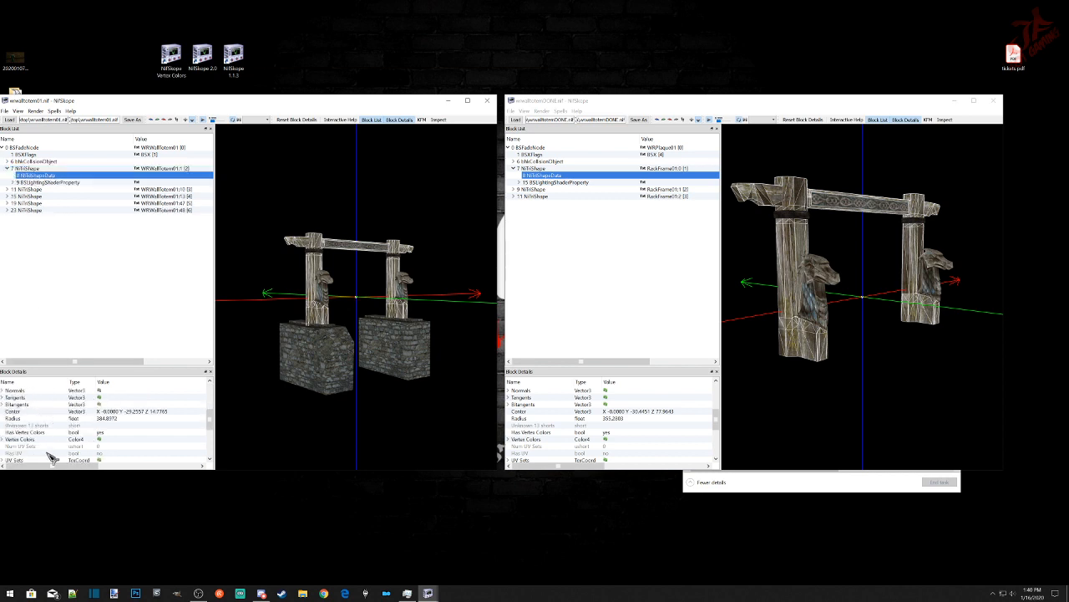
left_click(5, 440)
scroll(102, 436, "down", 3)
scroll(102, 436, "up", 5)
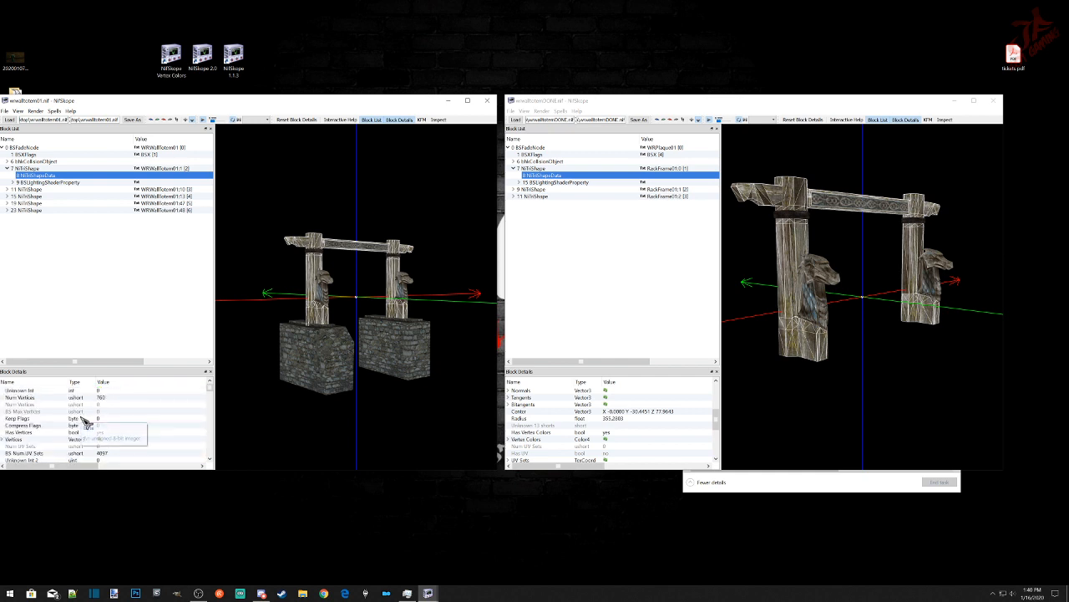
scroll(86, 423, "down", 2)
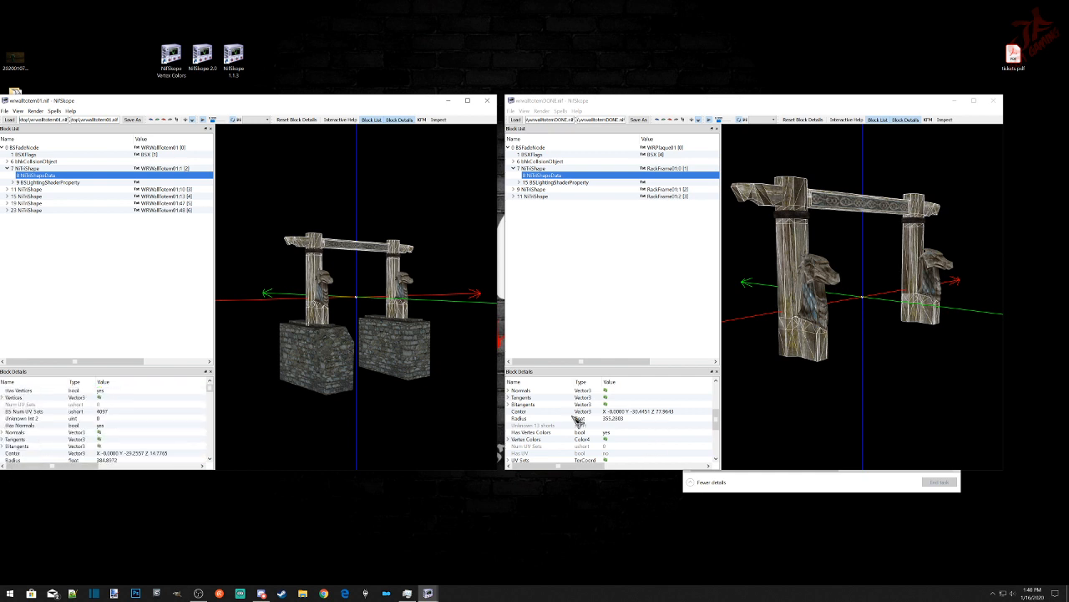
scroll(577, 420, "up", 4)
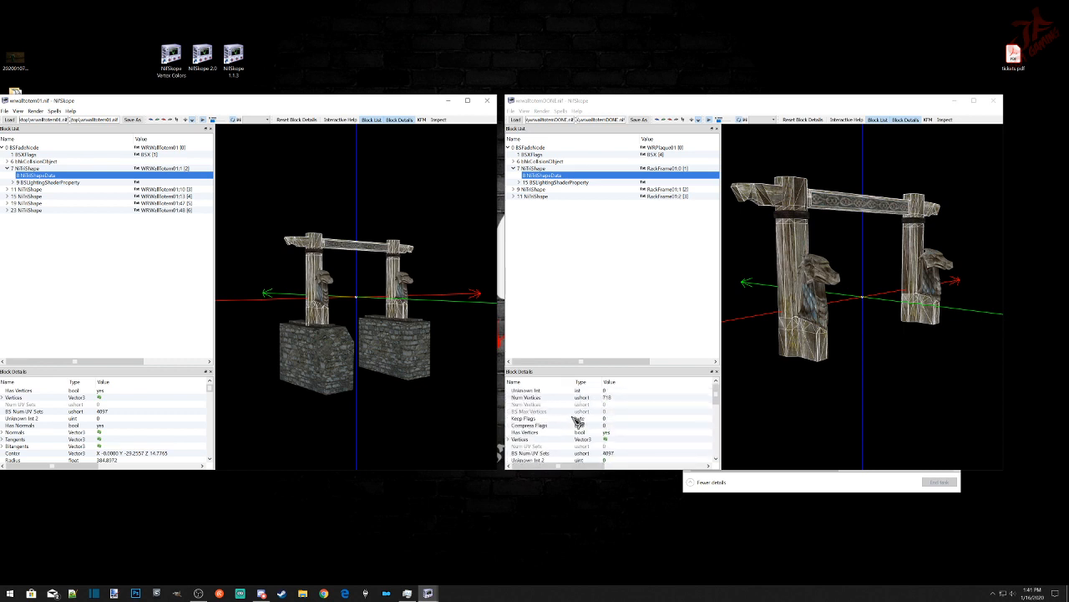
Step: Compare the wooden frame's vertex count in wrwalltotem01.nif and wrwalltotemDONE.nif, and inspect both totems from another angle
scroll(127, 436, "up", 2)
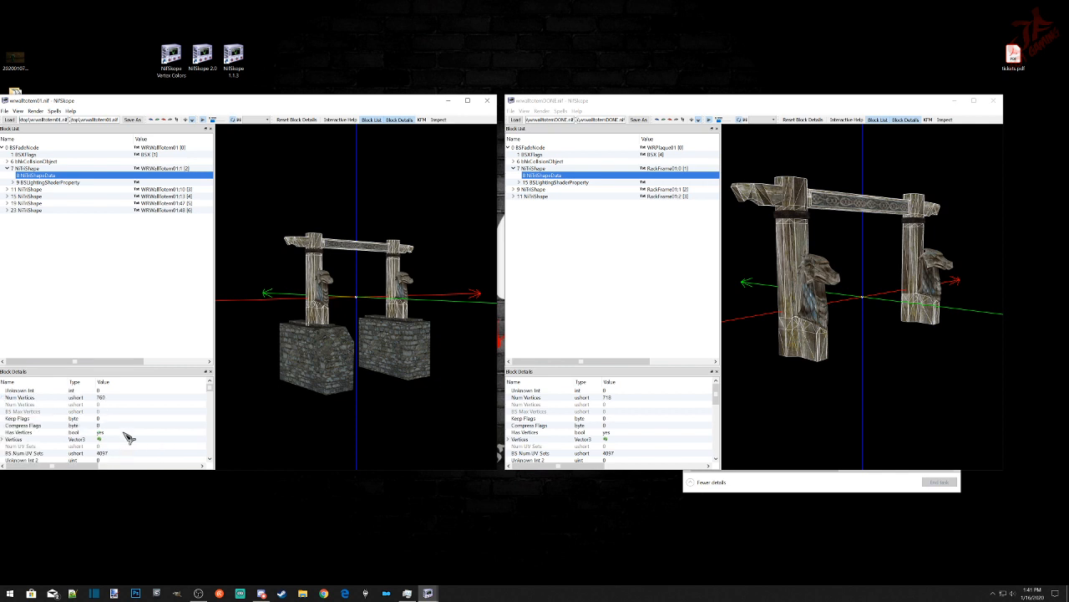
left_click(99, 399)
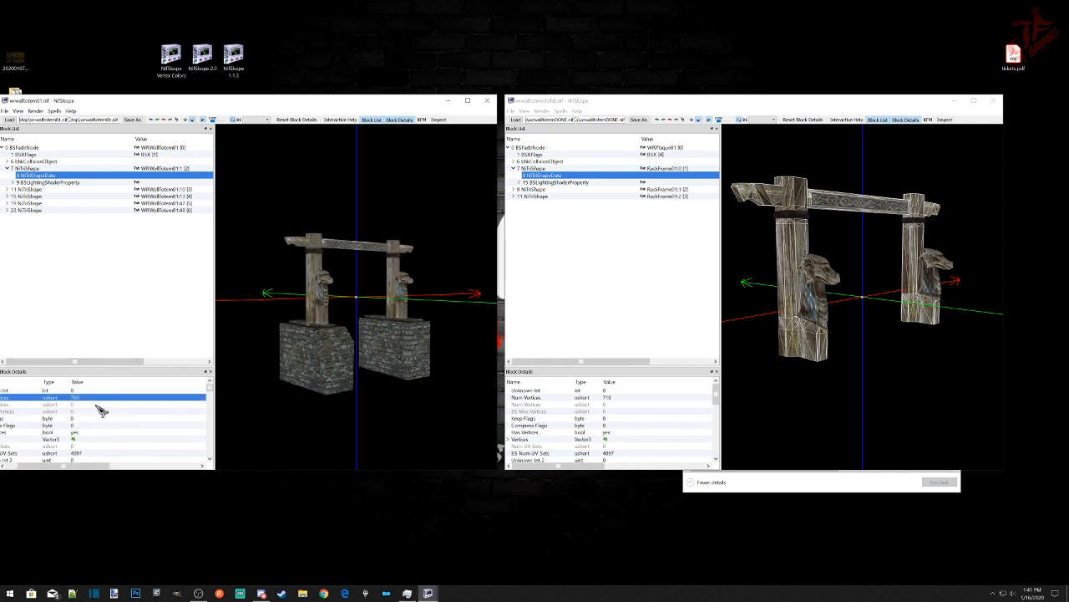
left_click(624, 397)
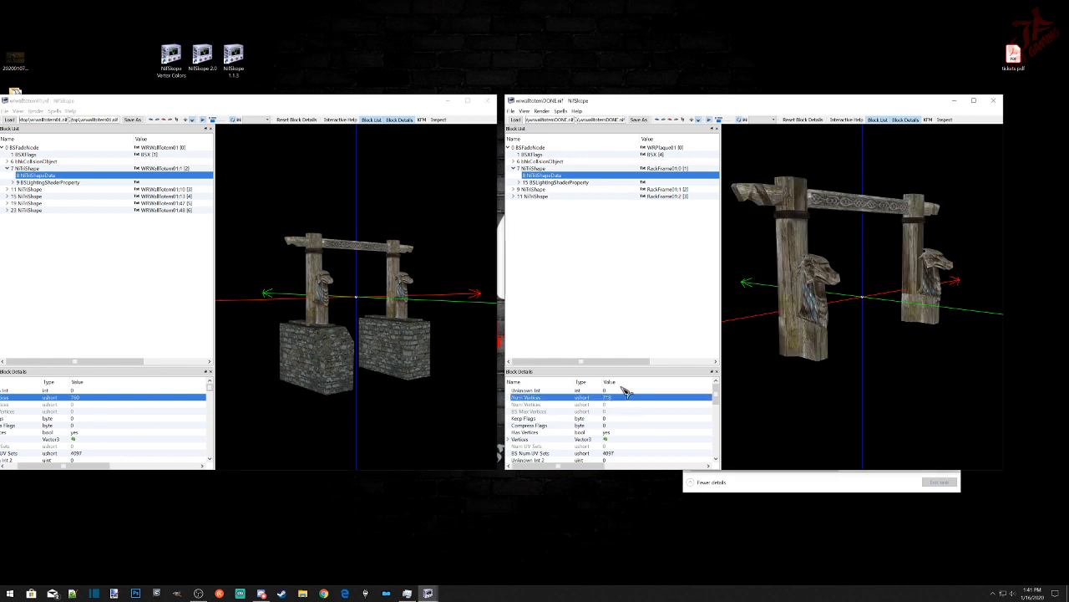
left_click_drag(935, 303, 735, 211)
left_click_drag(322, 310, 307, 316)
left_click_drag(913, 306, 763, 222)
left_click_drag(863, 312, 812, 262)
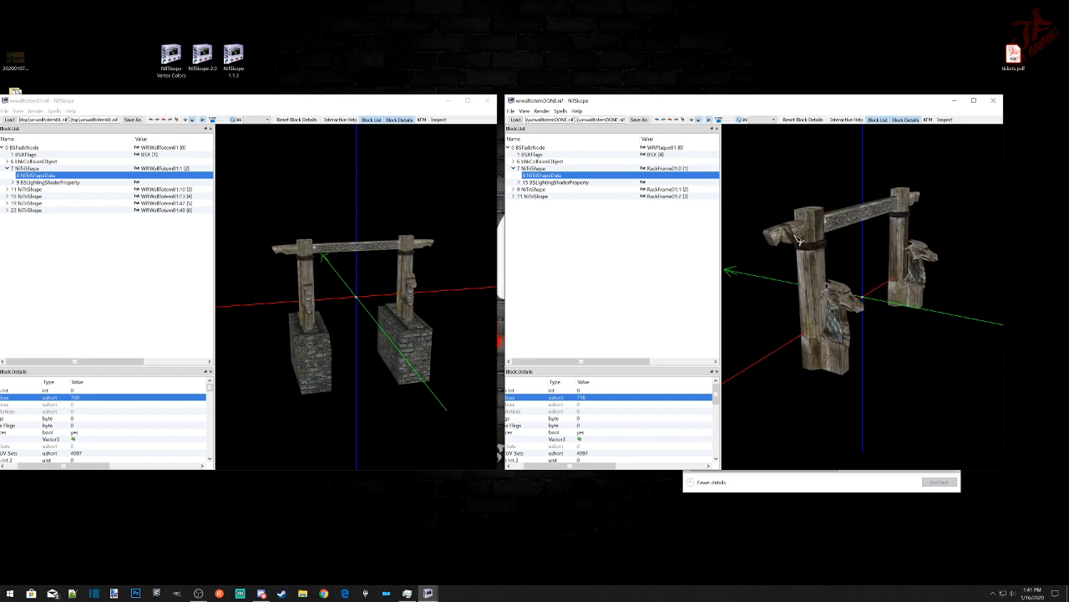
Step: Examine the vertex color entries in the wooden frame's shape data in wrwalltotemDONE.nif and the operations available for them
left_click(798, 240)
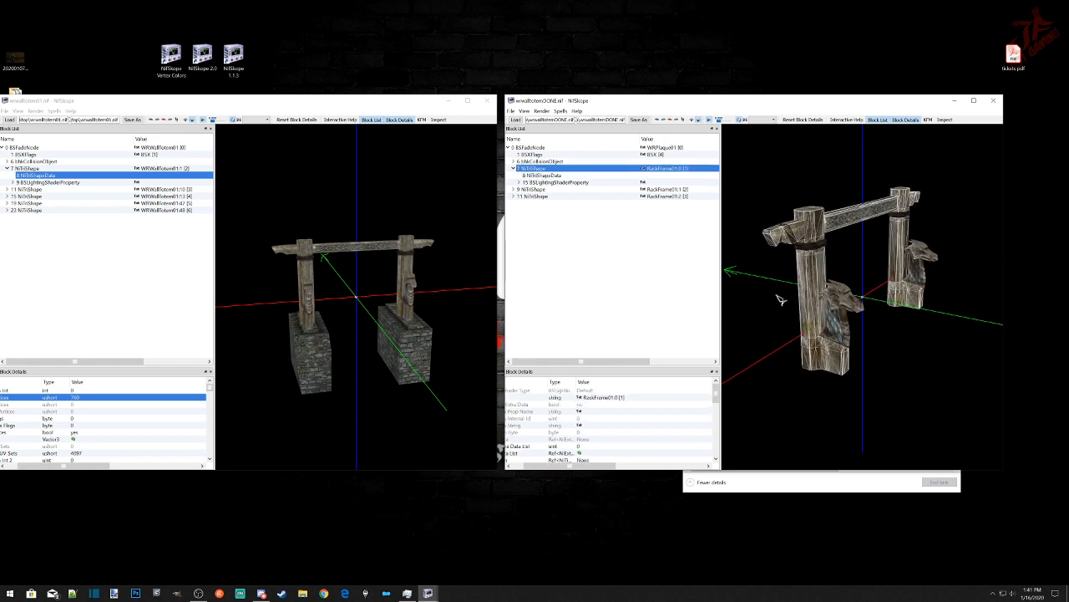
left_click(554, 176)
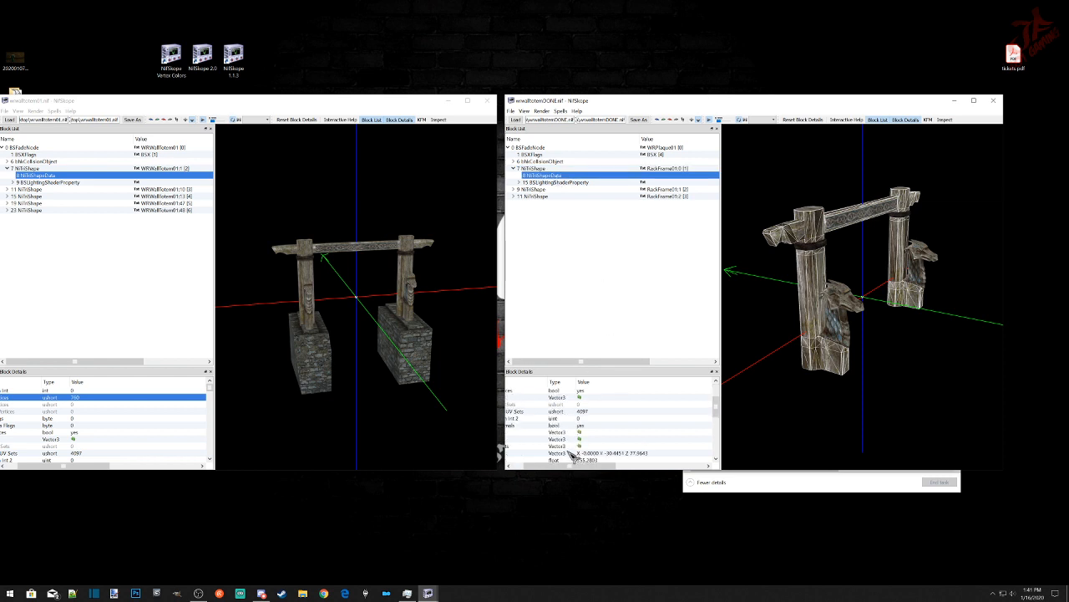
scroll(523, 443, "down", 3)
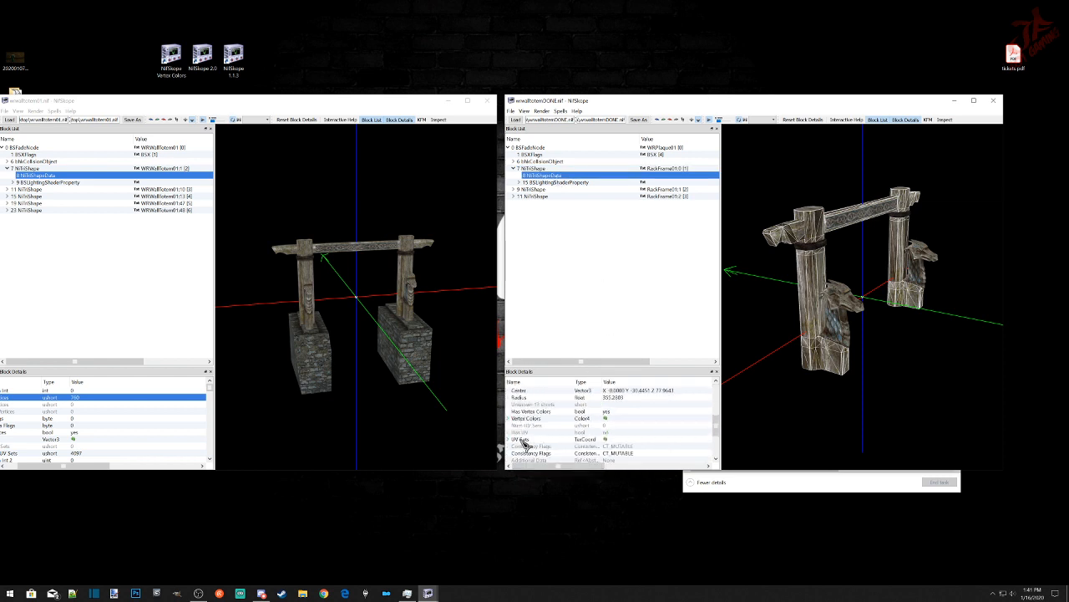
left_click(509, 426)
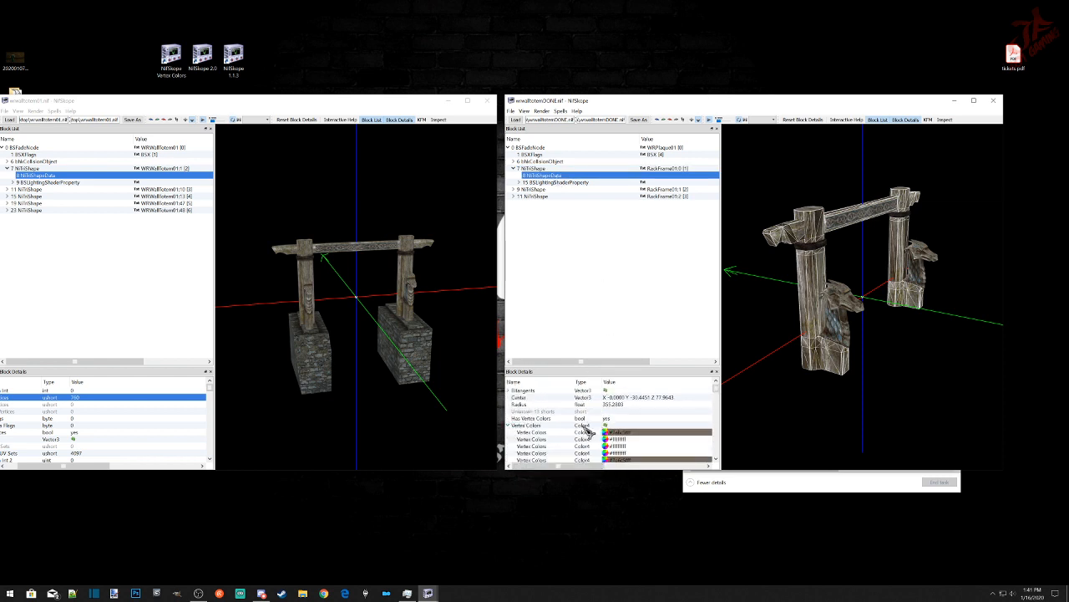
right_click(565, 427)
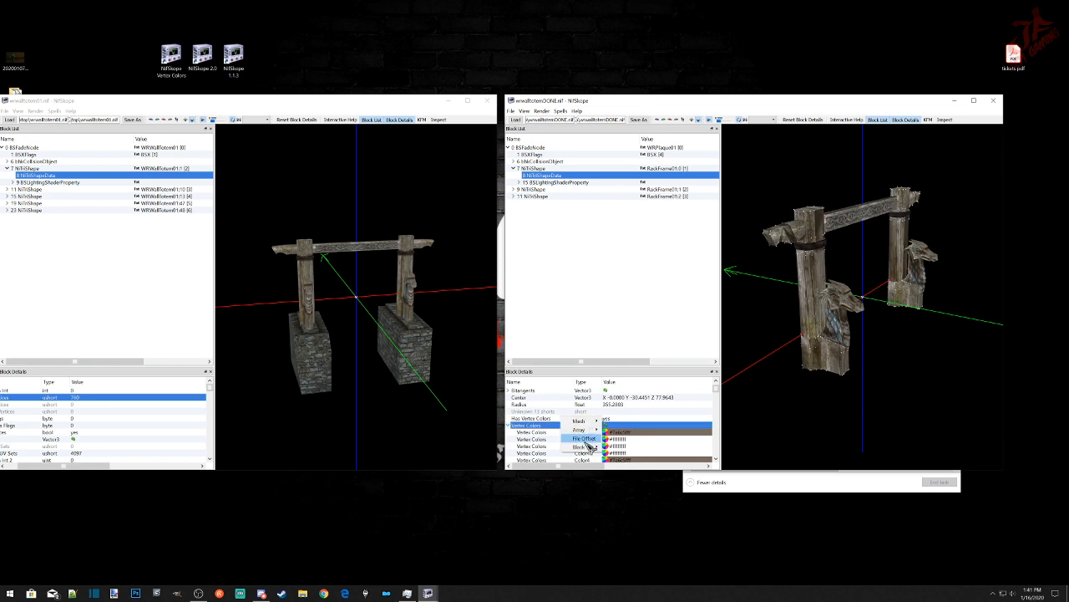
Step: Close both the wrwalltotem01.nif and wrwalltotemDONE.nif windows
left_click(489, 102)
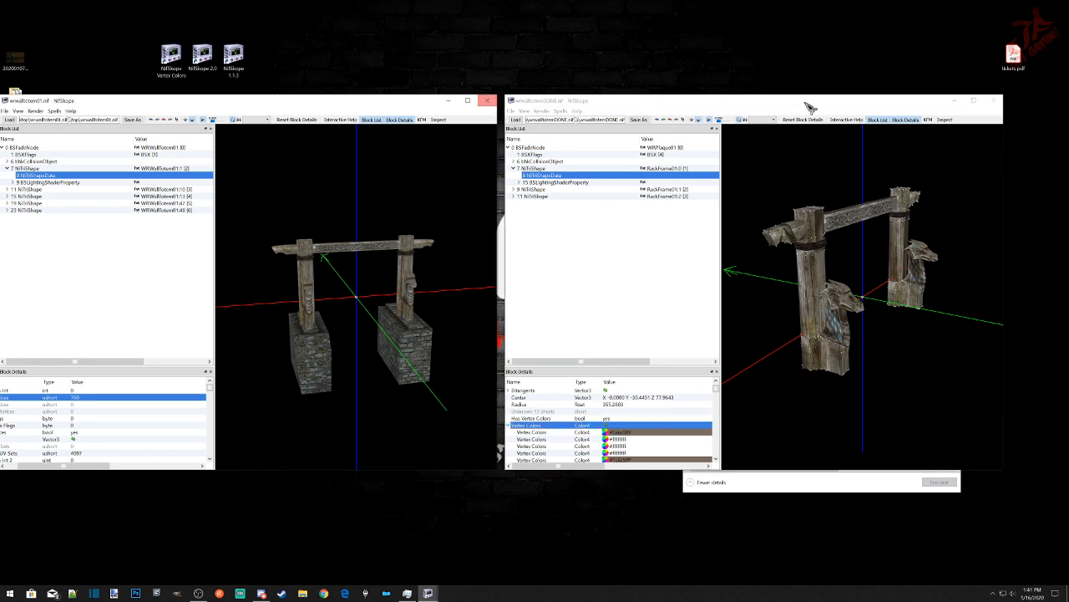
left_click(489, 102)
left_click(996, 101)
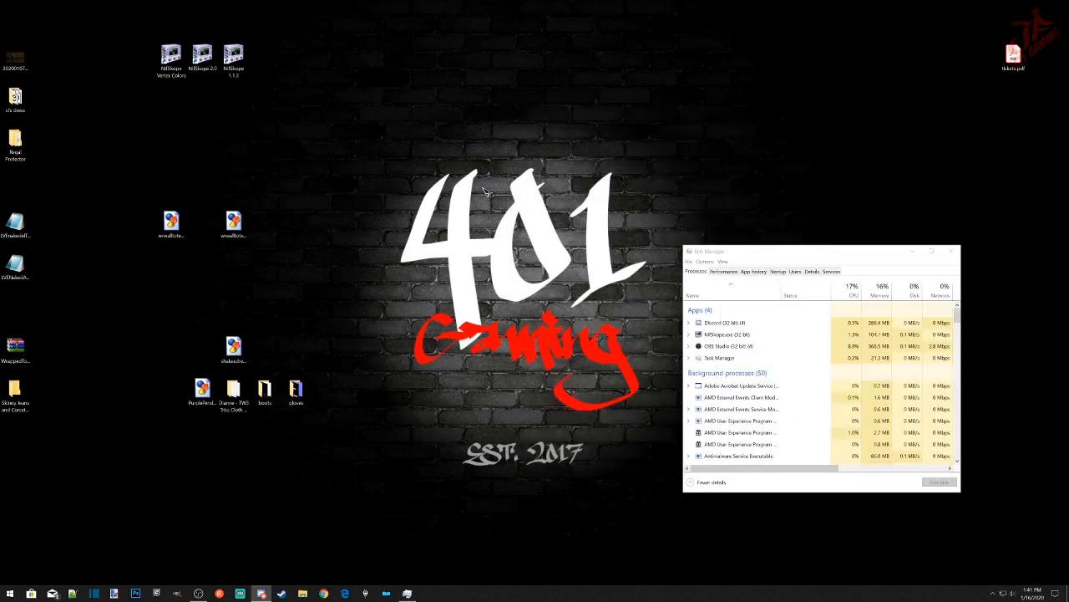
Step: Open wrwalltotemDONE.nif from the desktop in the NifSkope Vertex Colors version instead of NifSkope 2.0
left_click_drag(237, 234, 203, 58)
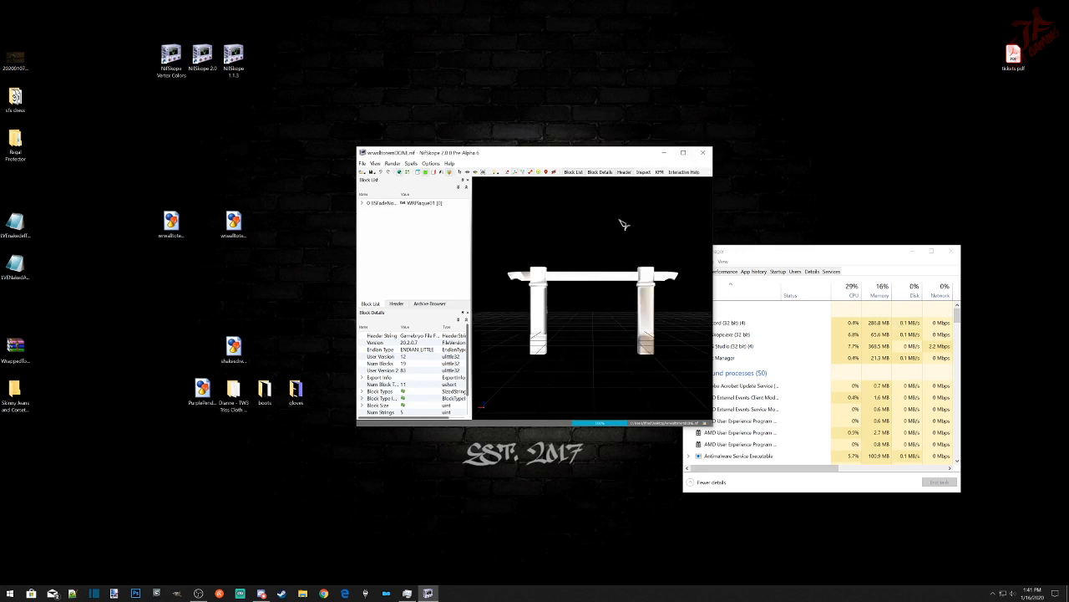
left_click(702, 153)
left_click(241, 224)
left_click_drag(234, 224, 171, 57)
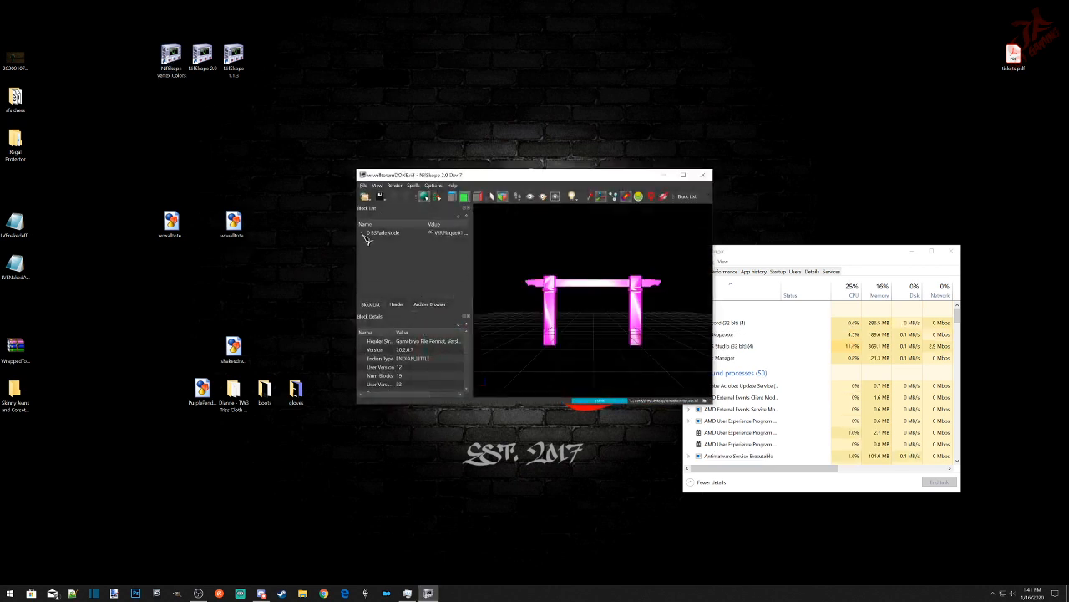
Step: Locate the wooden frame's NiTriShapeData under the root node and expand its vertex colors
left_click(363, 233)
left_click_drag(680, 329, 550, 311)
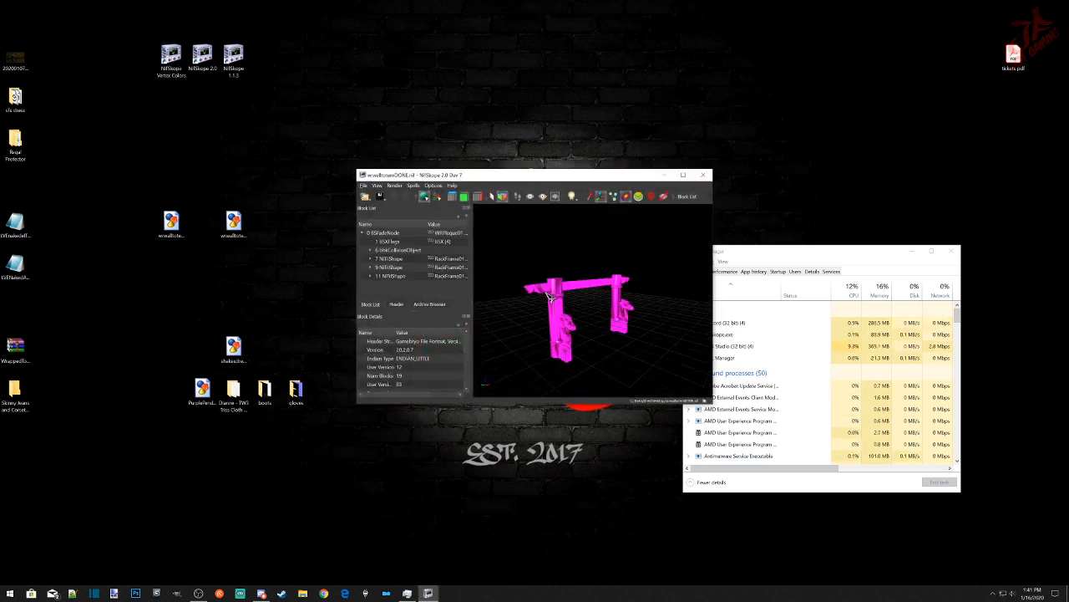
left_click(549, 296)
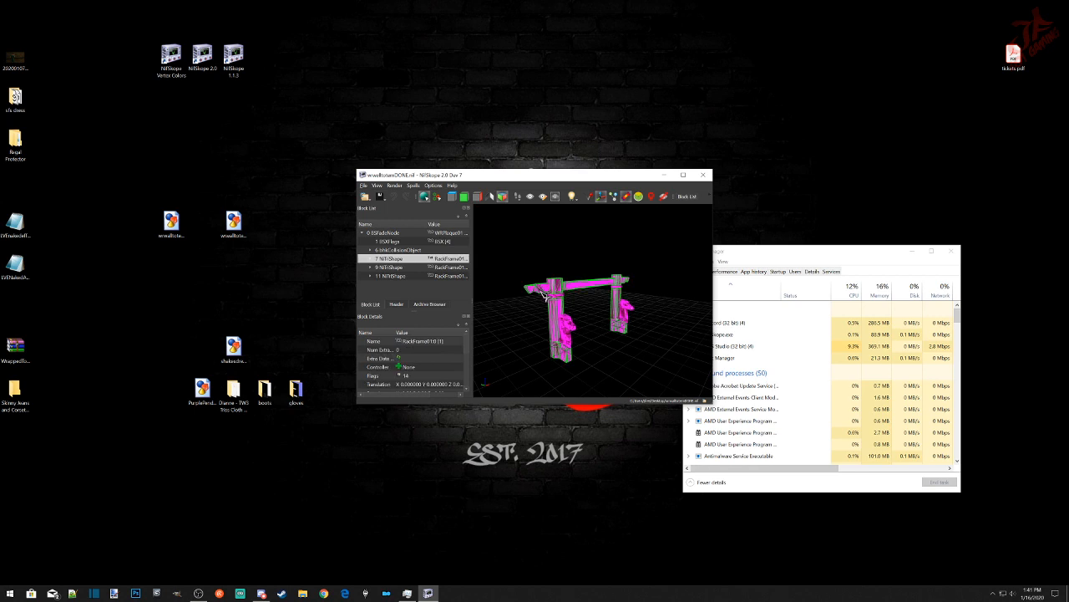
left_click(370, 259)
left_click(396, 267)
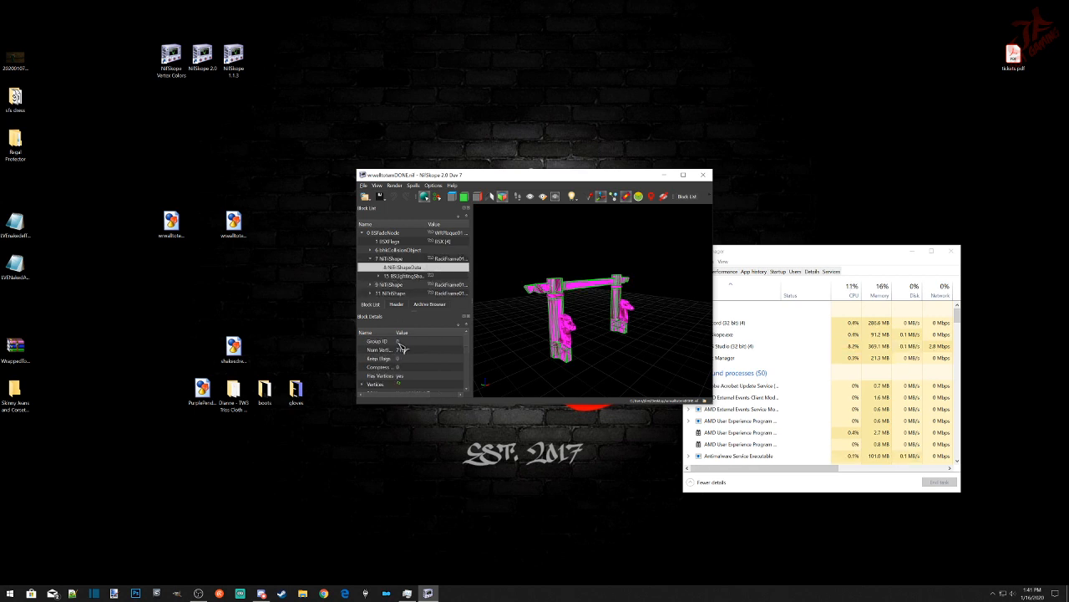
scroll(401, 348, "down", 3)
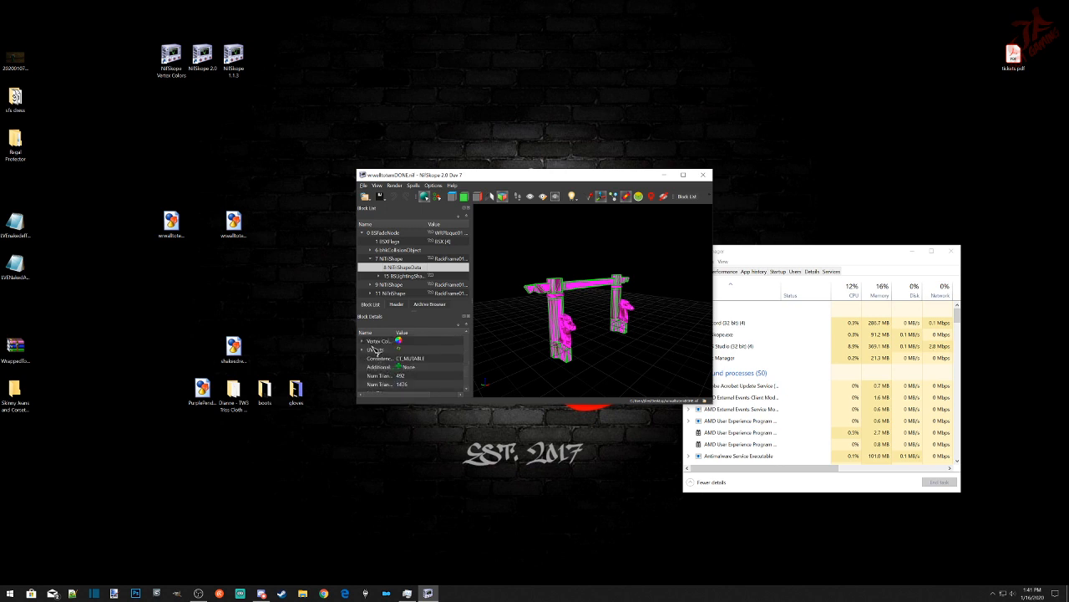
left_click(363, 341)
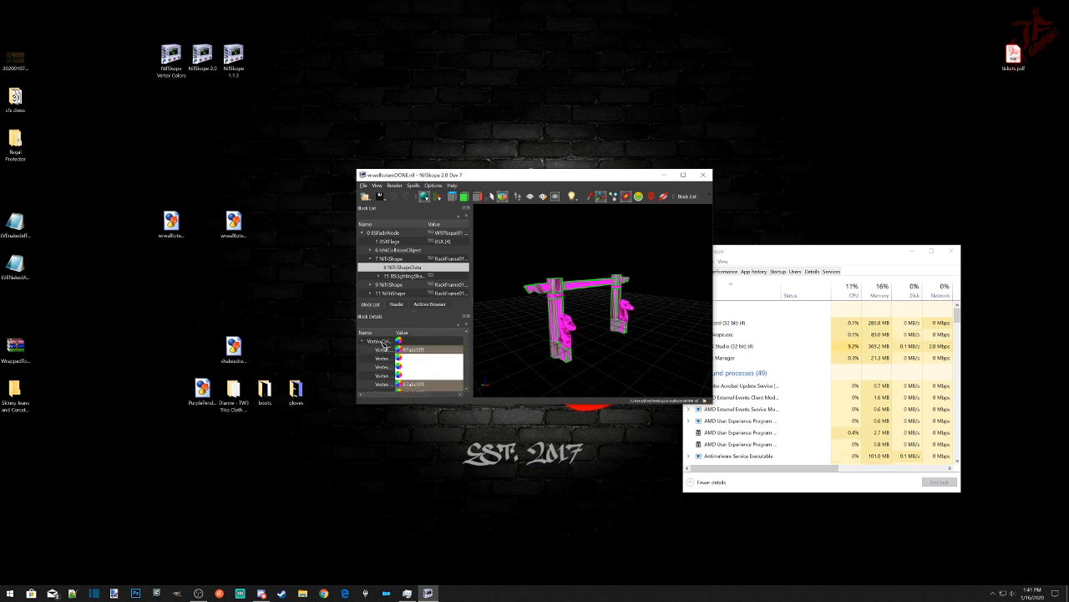
scroll(427, 363, "up", 1)
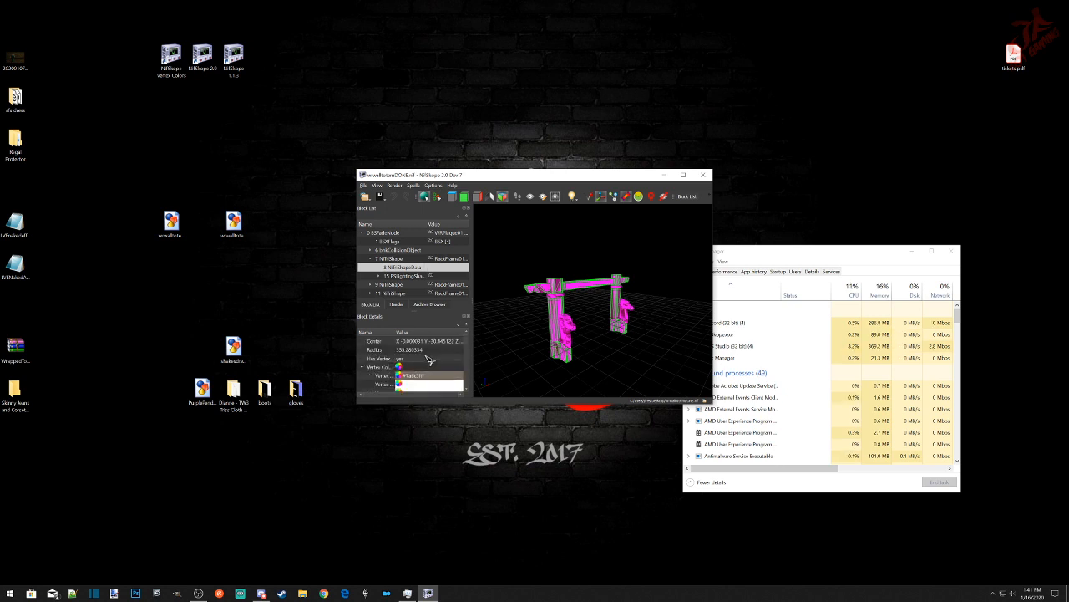
Step: Set all of the wooden frame's vertex colors to white in one operation
left_click(393, 367)
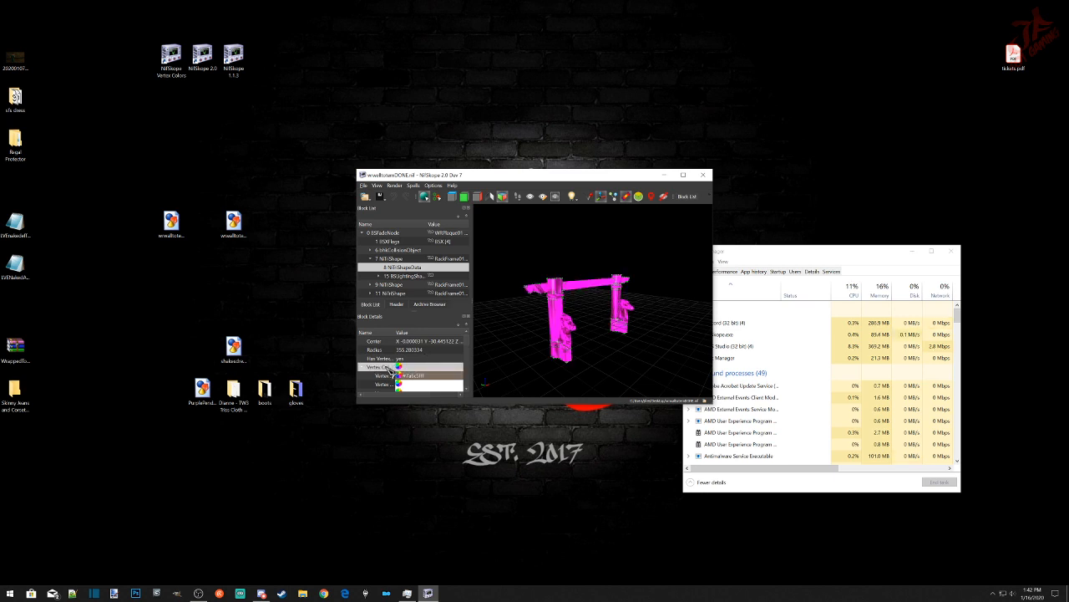
right_click(388, 371)
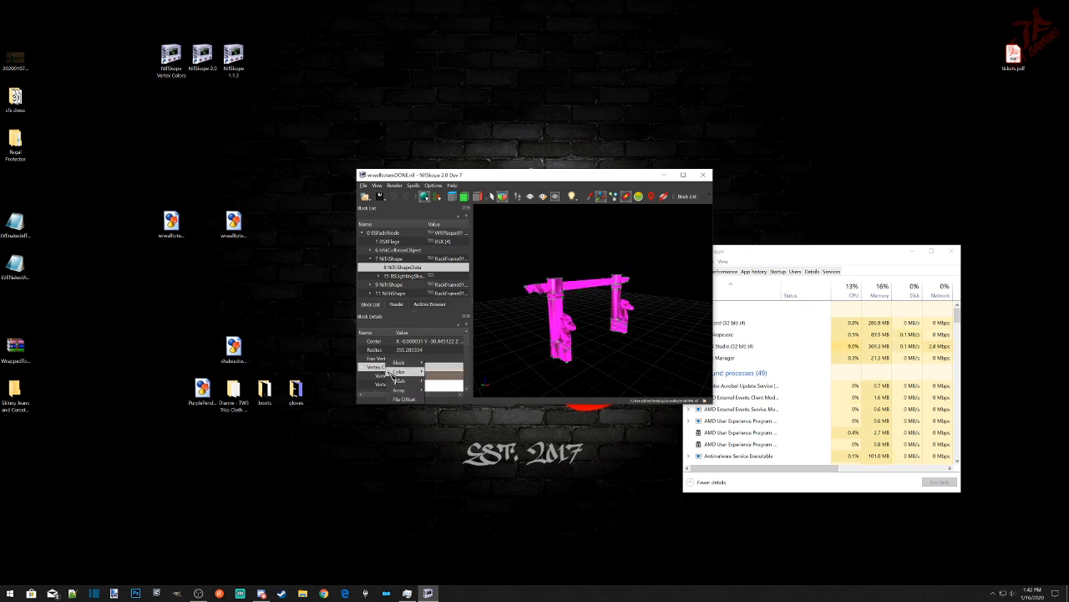
left_click(449, 375)
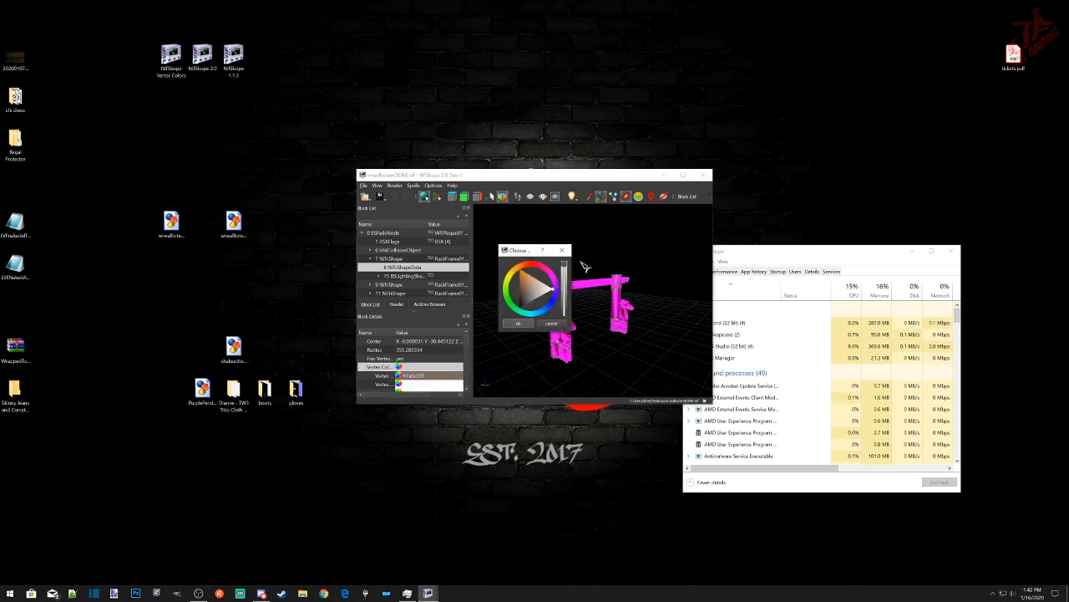
left_click(518, 324)
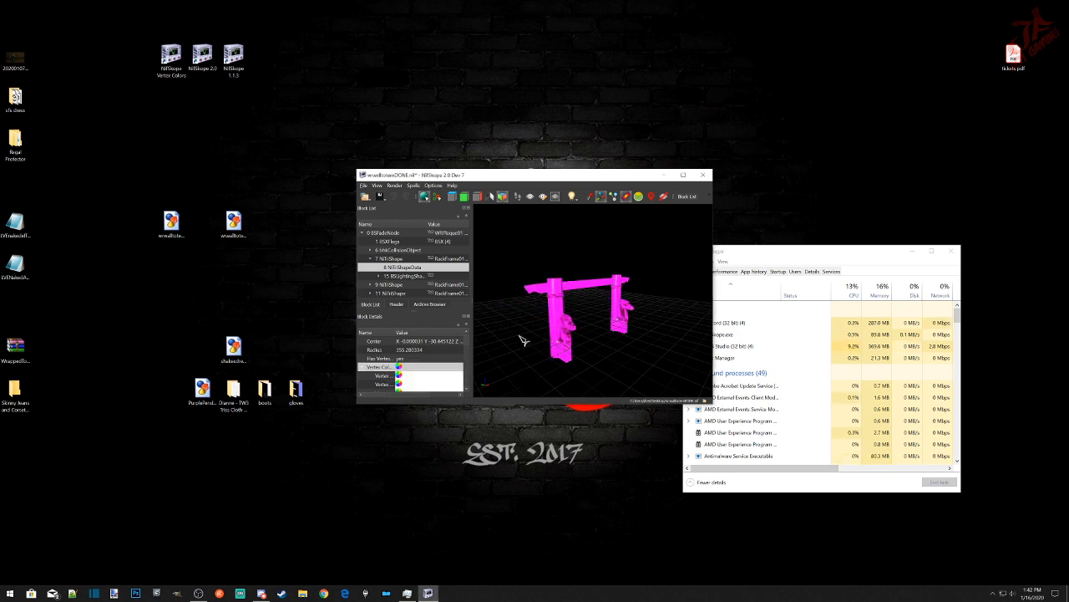
Step: Check the recolored frame up close, save wrwalltotemDONE.nif under the same name, and close it
left_click_drag(625, 345, 604, 360)
scroll(629, 347, "up", 5)
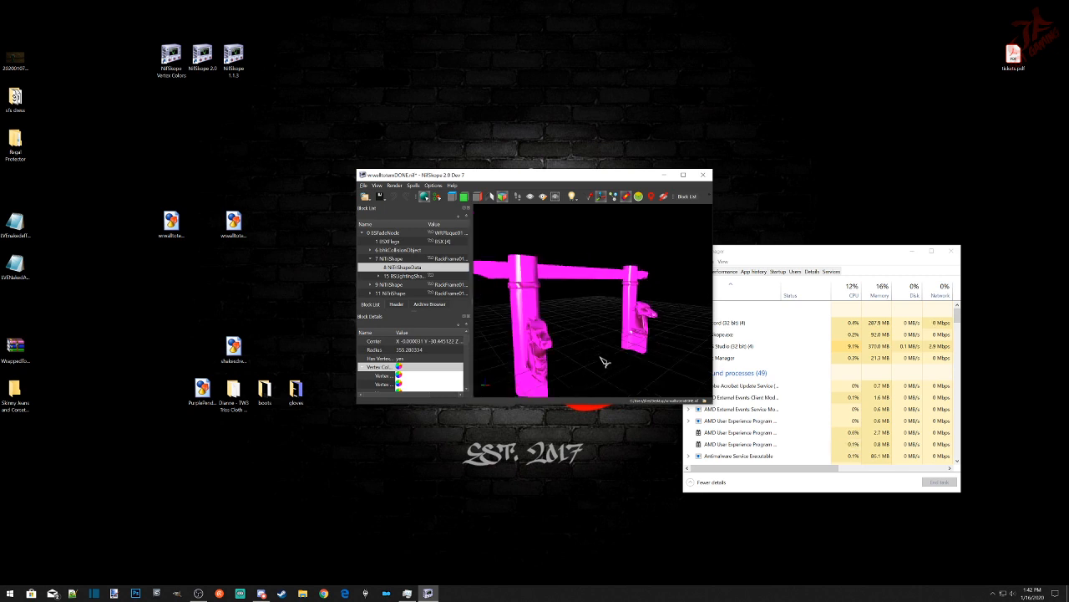
left_click(364, 186)
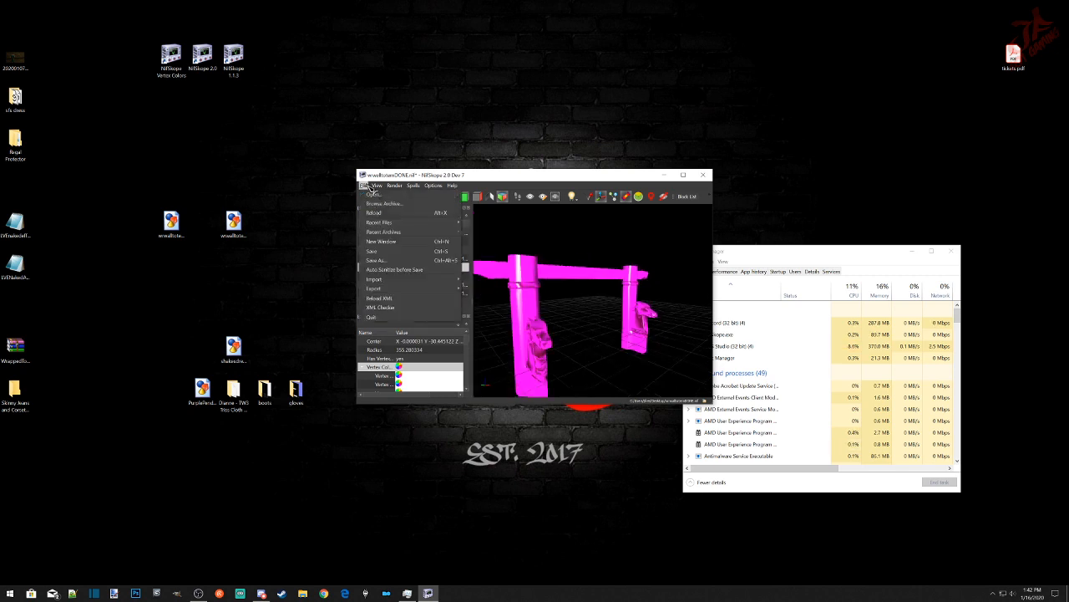
left_click(373, 251)
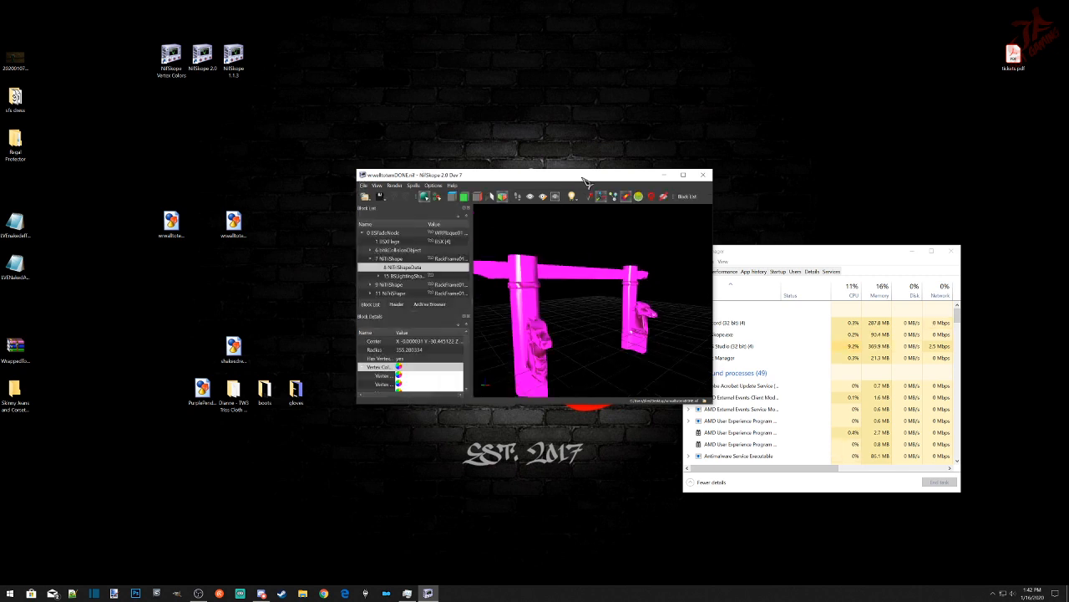
left_click(702, 175)
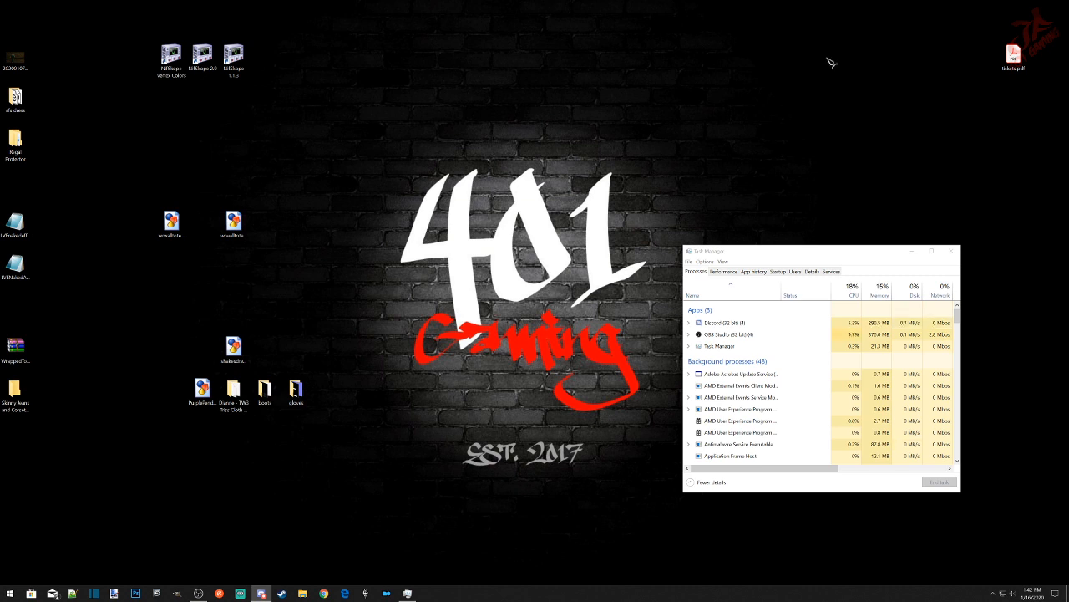
Step: Move wrwalltotemDONE.nif from the desktop into the SSE NifOptimizer folder
left_click(238, 225)
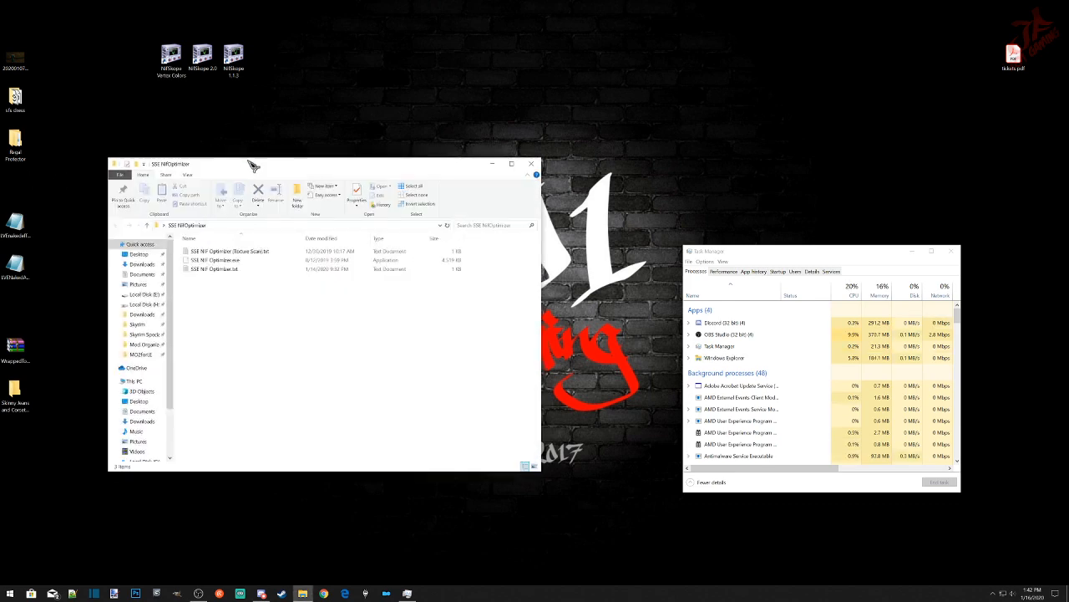
left_click_drag(250, 163, 587, 121)
mouse_move(235, 217)
left_mouse_down()
mouse_move(638, 270)
mouse_move(322, 247)
mouse_move(236, 224)
left_mouse_up()
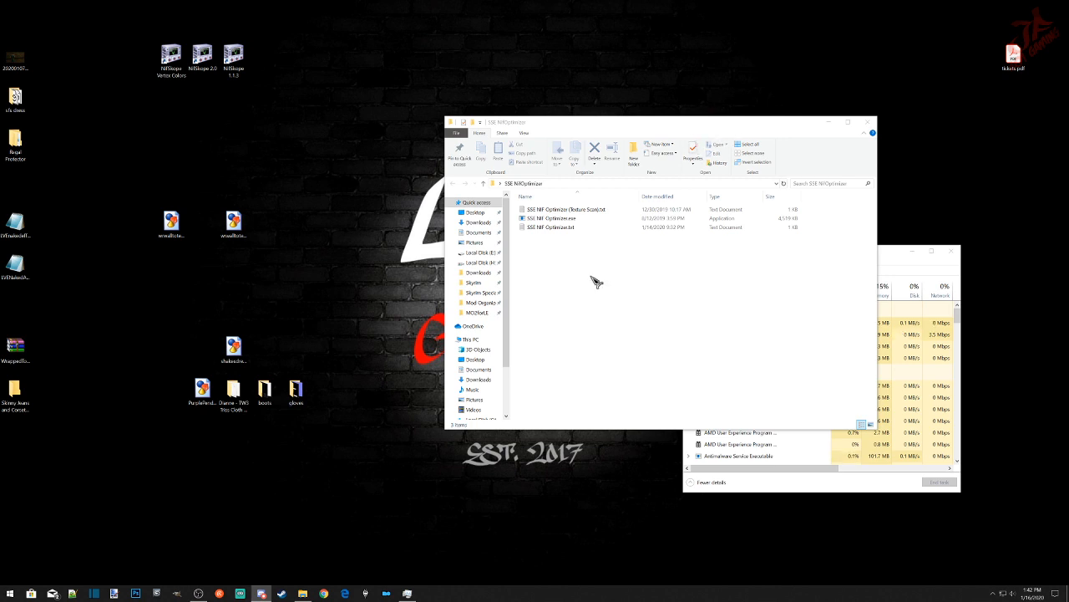
left_click_drag(233, 222, 560, 301)
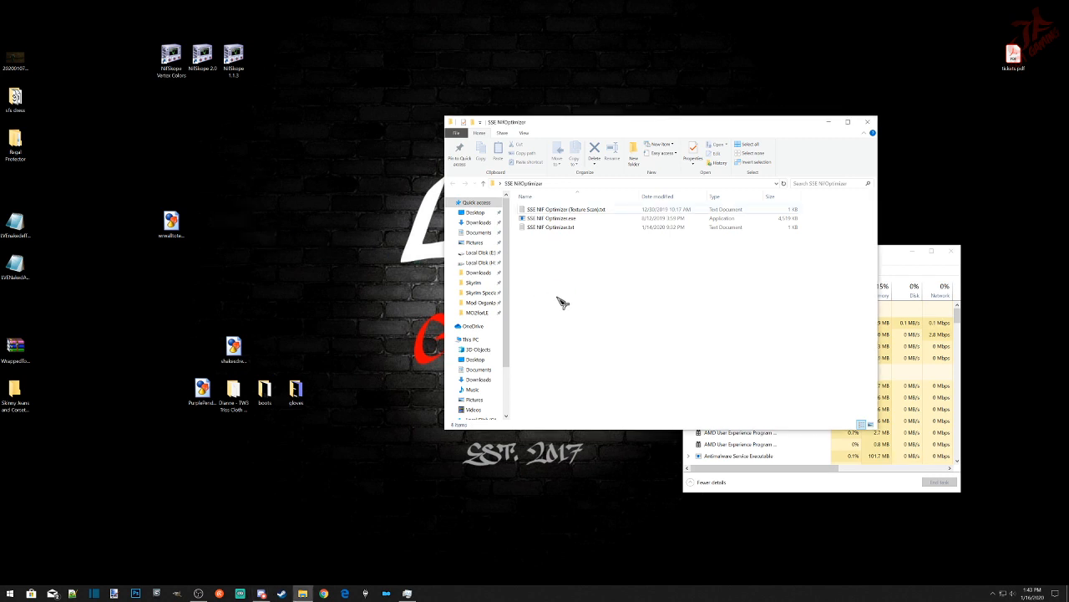
Step: Delete the original wrwalltotem01.nif from the desktop
left_click(172, 223)
right_click(170, 226)
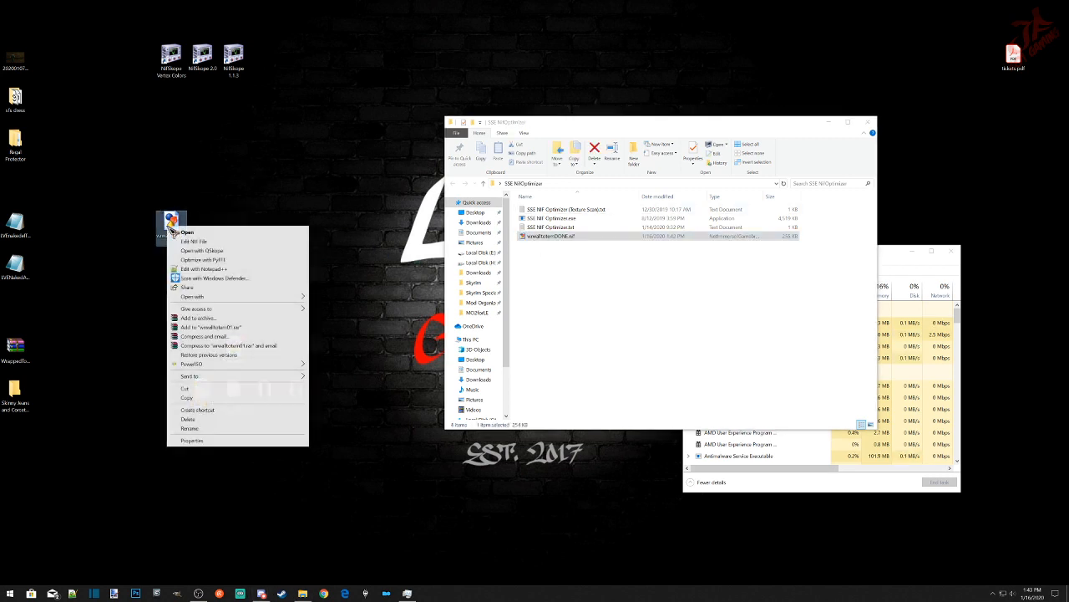
left_click(196, 420)
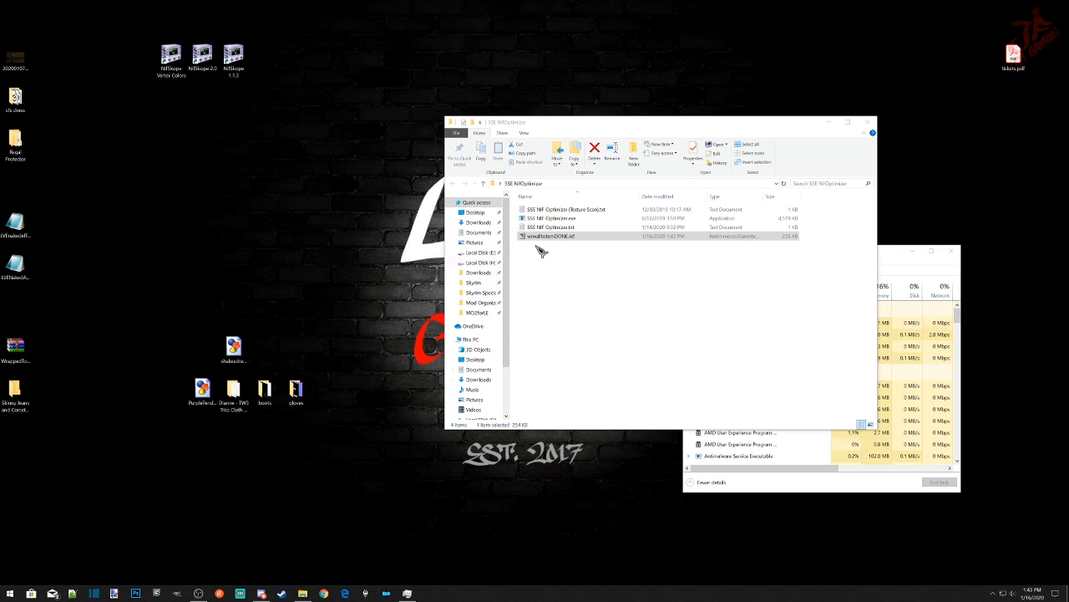
Step: Launch SSE NIF Optimizer from its folder and place its window clear of the file list
left_click(556, 219)
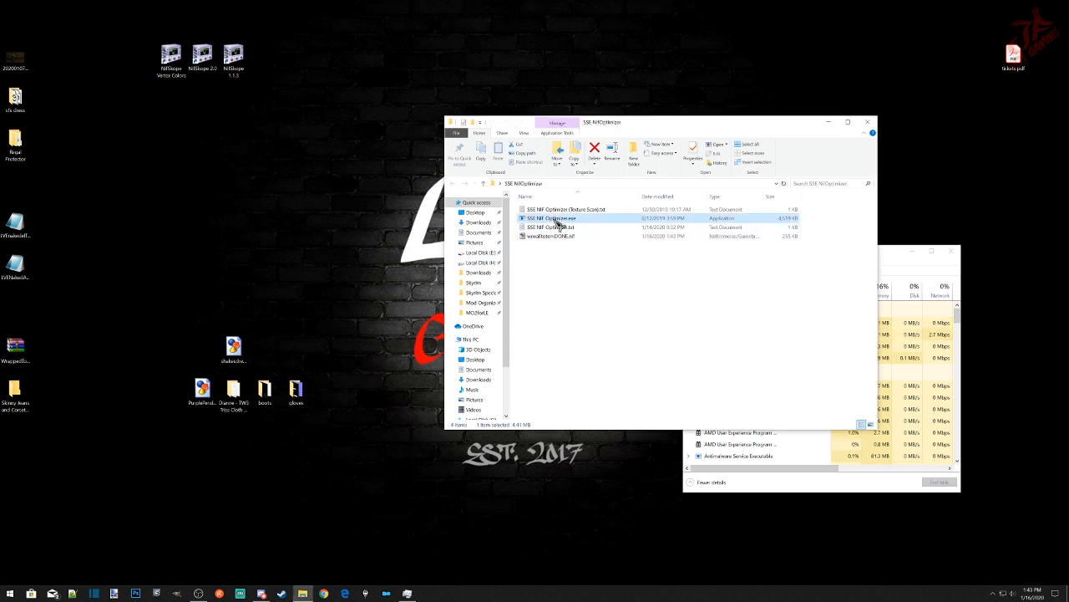
double_click(558, 220)
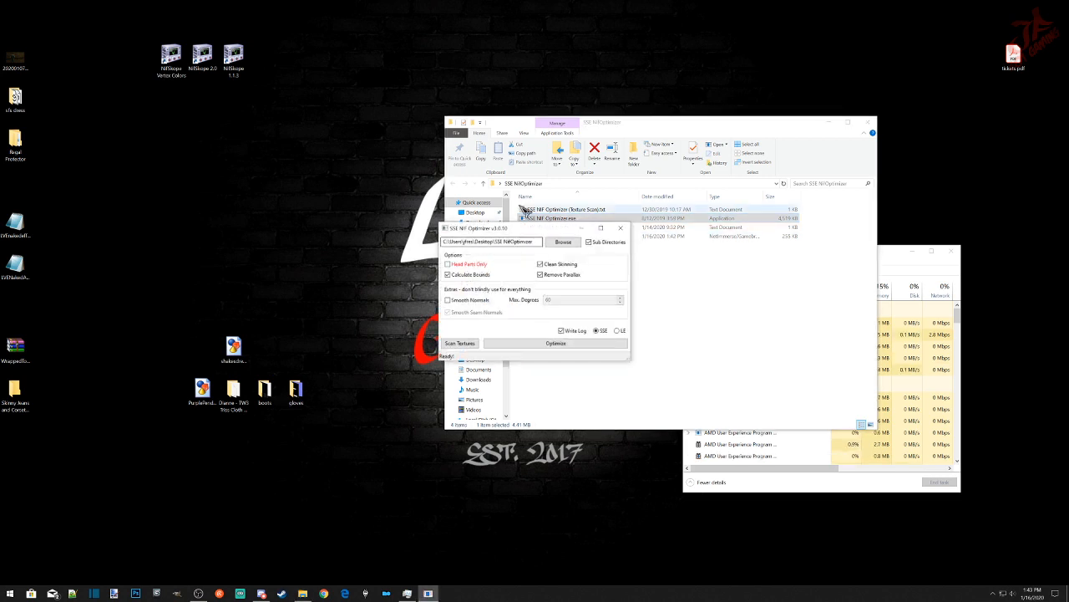
left_click_drag(520, 232, 515, 283)
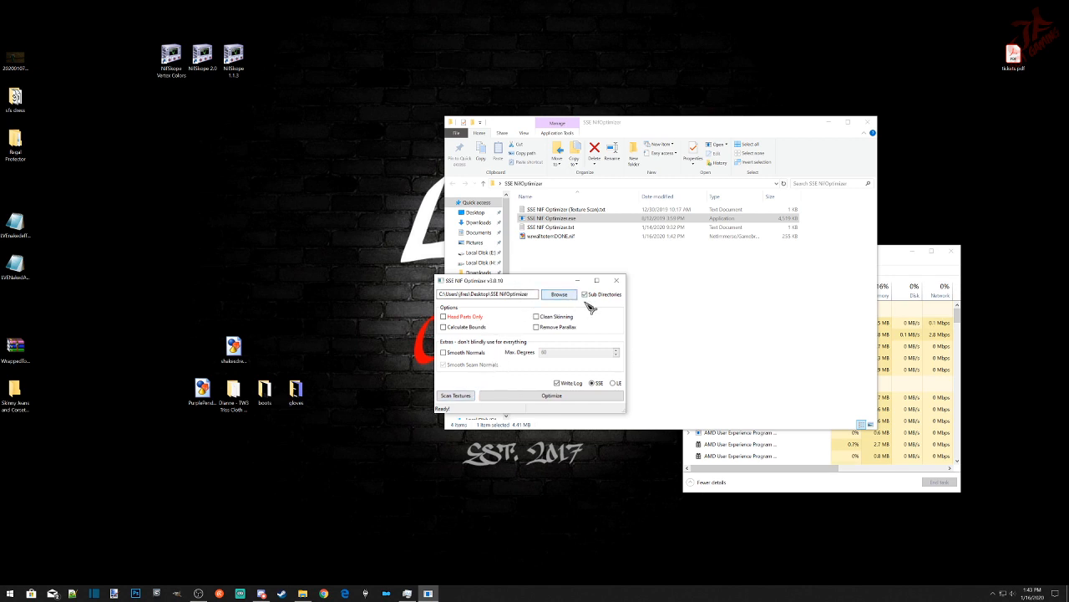
Step: Optimize wrwalltotemDONE.nif for SSE and close SSE NIF Optimizer
left_click(575, 396)
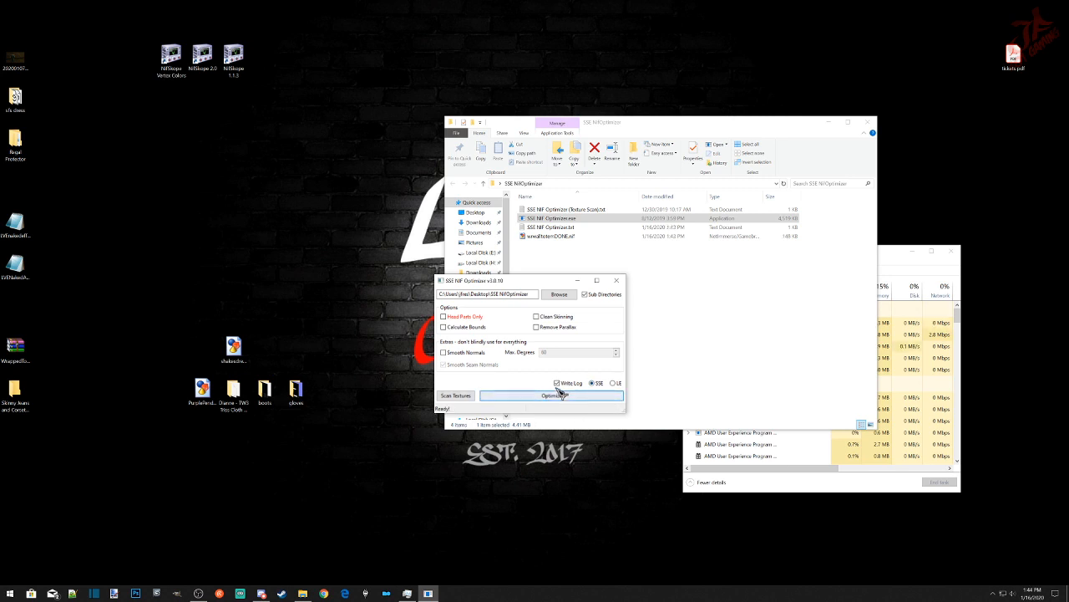
left_click(619, 281)
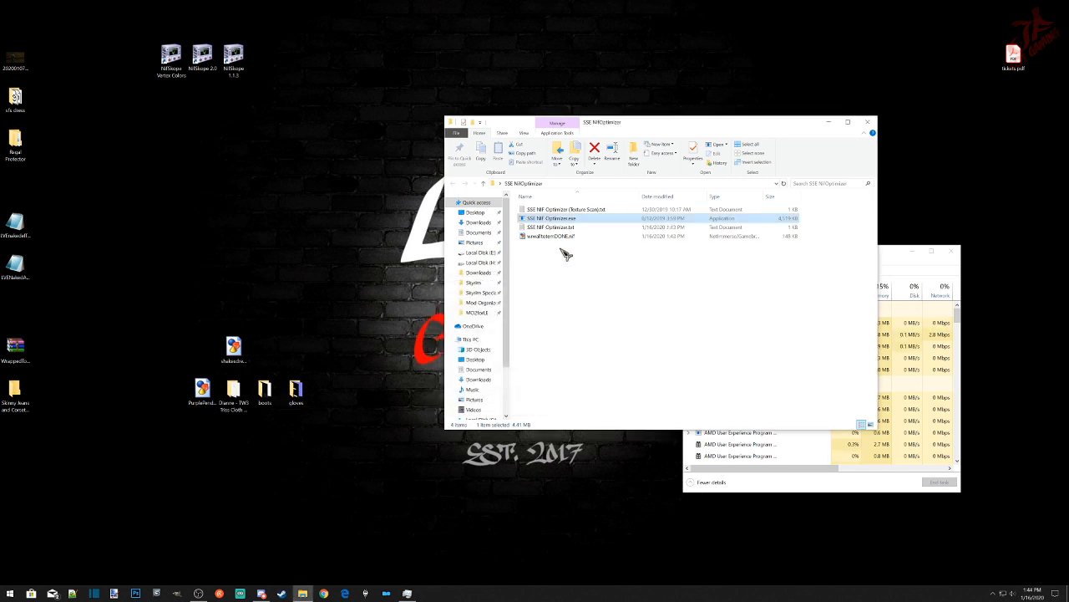
Step: Try to open the optimized wrwalltotemDONE.nif in NifSkope 1.1.3, dismiss its message window, and close the program
left_click(551, 237)
left_click_drag(554, 237, 234, 60)
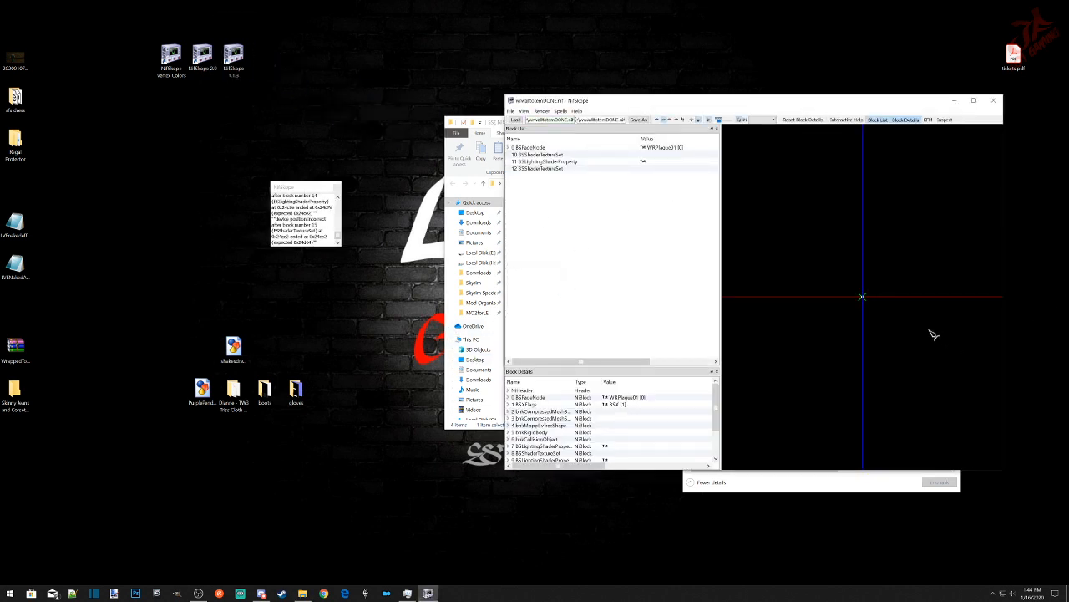
left_click(339, 188)
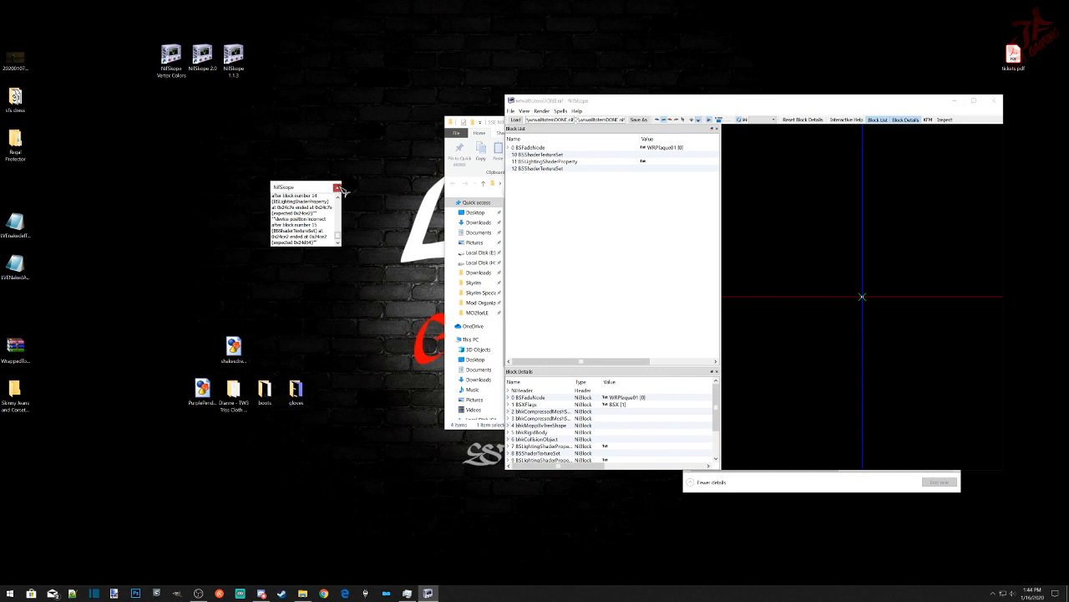
left_click(338, 187)
left_click(992, 100)
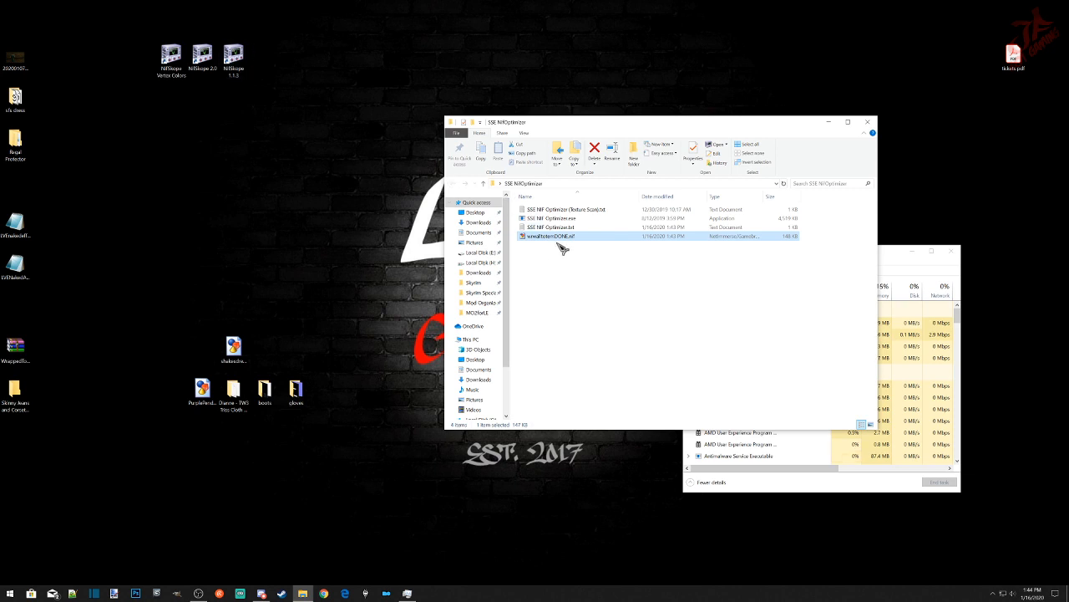
Step: Open wrwalltotemDONE.nif in NifSkope 2.0, check the frame from an angle, and close the program
left_click_drag(565, 241, 205, 57)
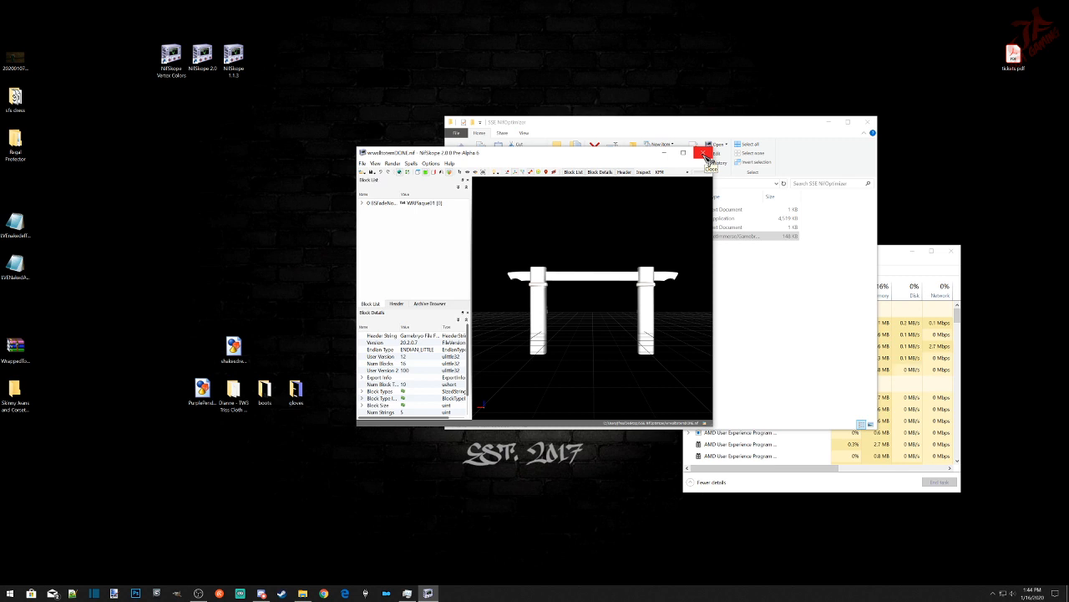
left_click_drag(673, 351, 640, 363)
scroll(635, 359, "up", 4)
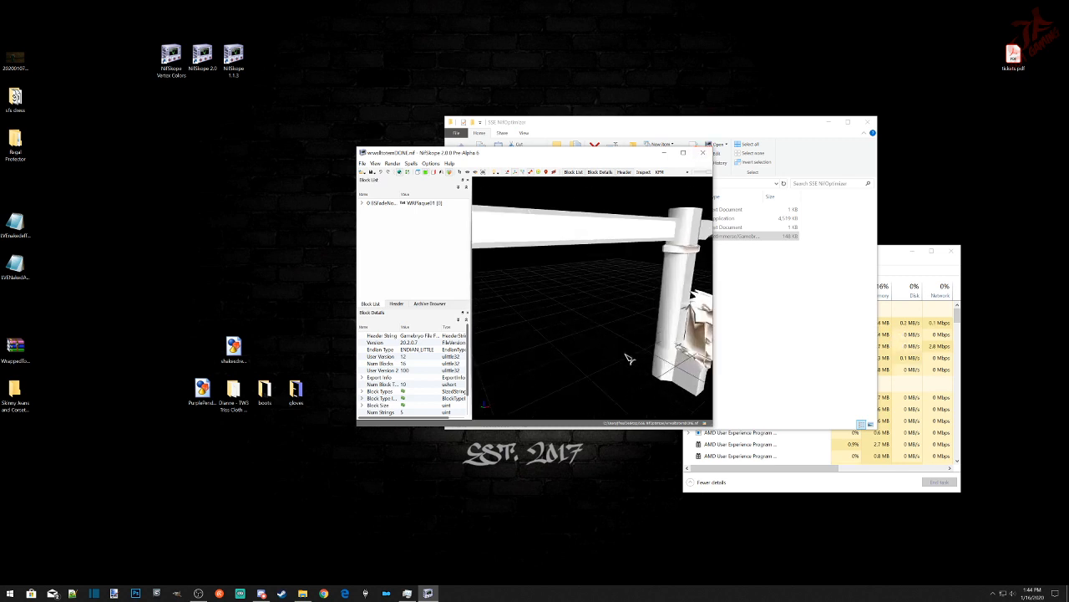
left_click(703, 152)
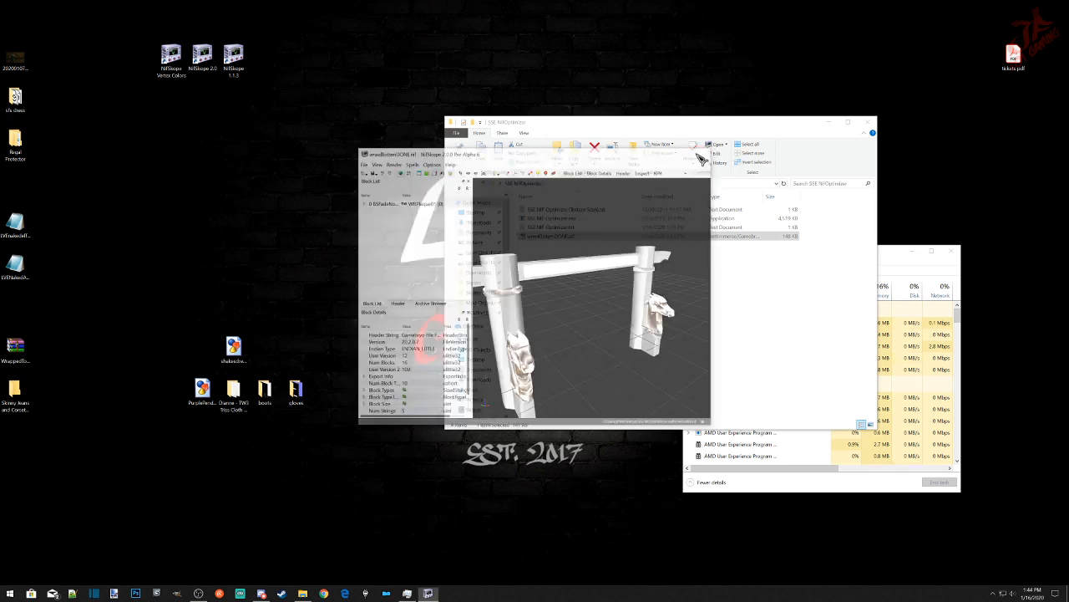
Step: Open wrwalltotemDONE.nif in the NifSkope Vertex Colors build and view the frame from an angle
left_click_drag(539, 237, 177, 57)
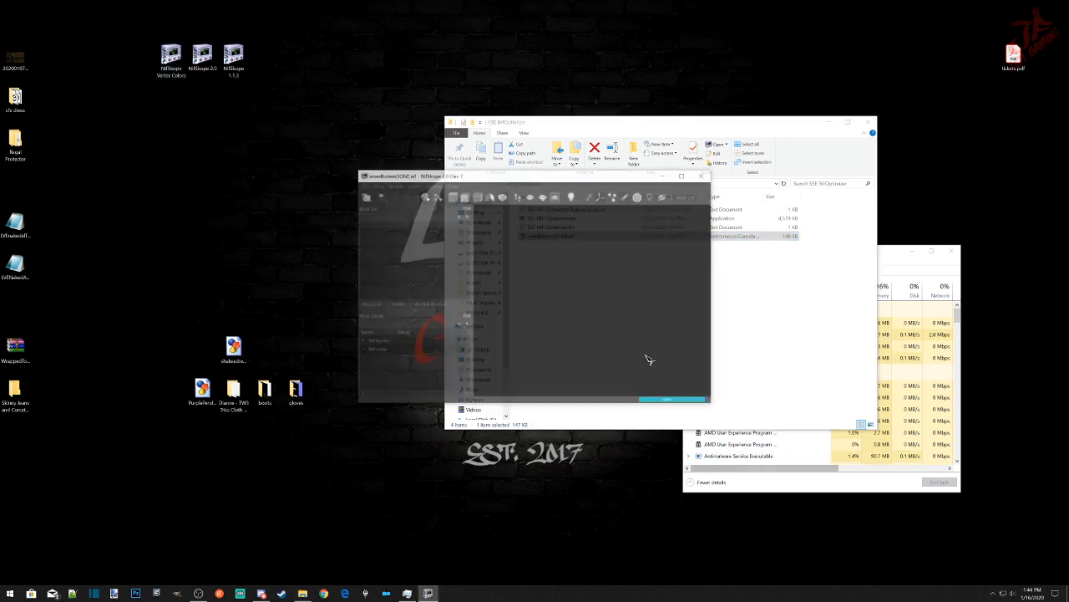
left_click_drag(650, 335, 487, 337)
scroll(606, 338, "down", 2)
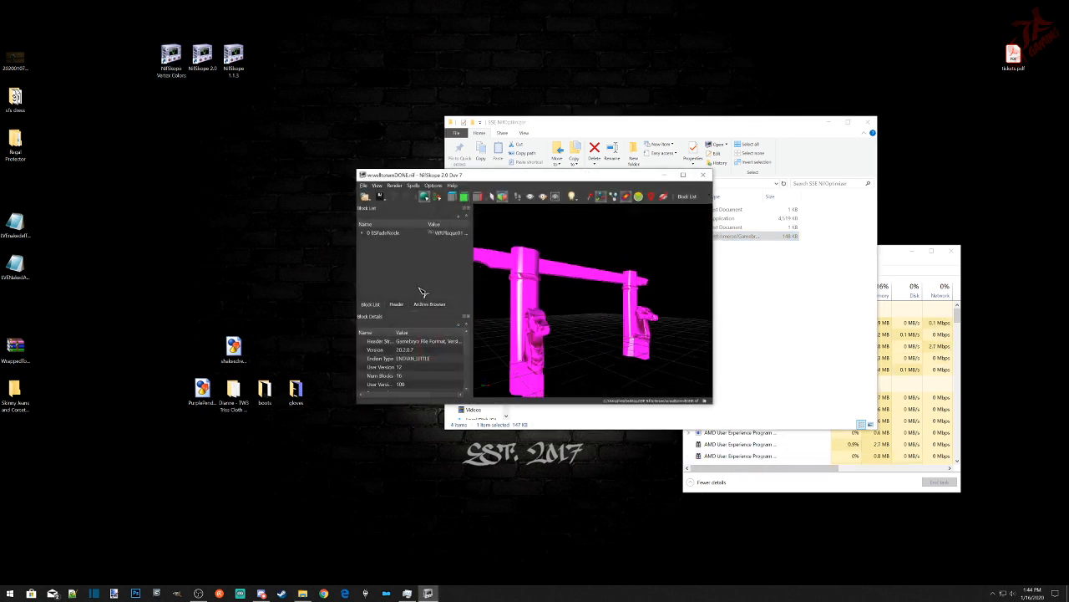
Step: Expand the root node's collision object down to its compressed mesh data and review that block's details
left_click(362, 233)
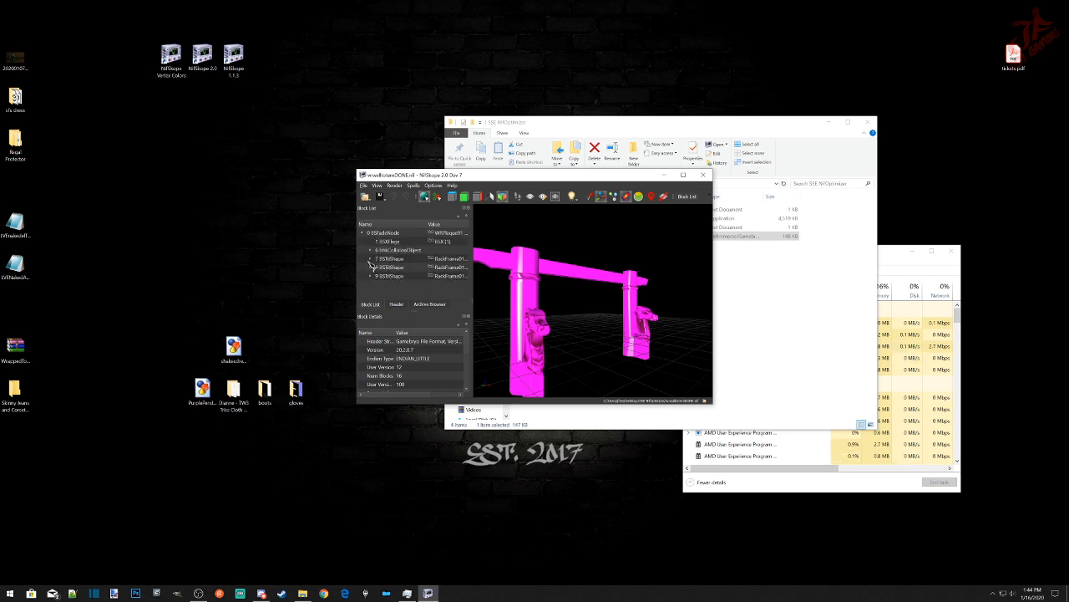
left_click(371, 250)
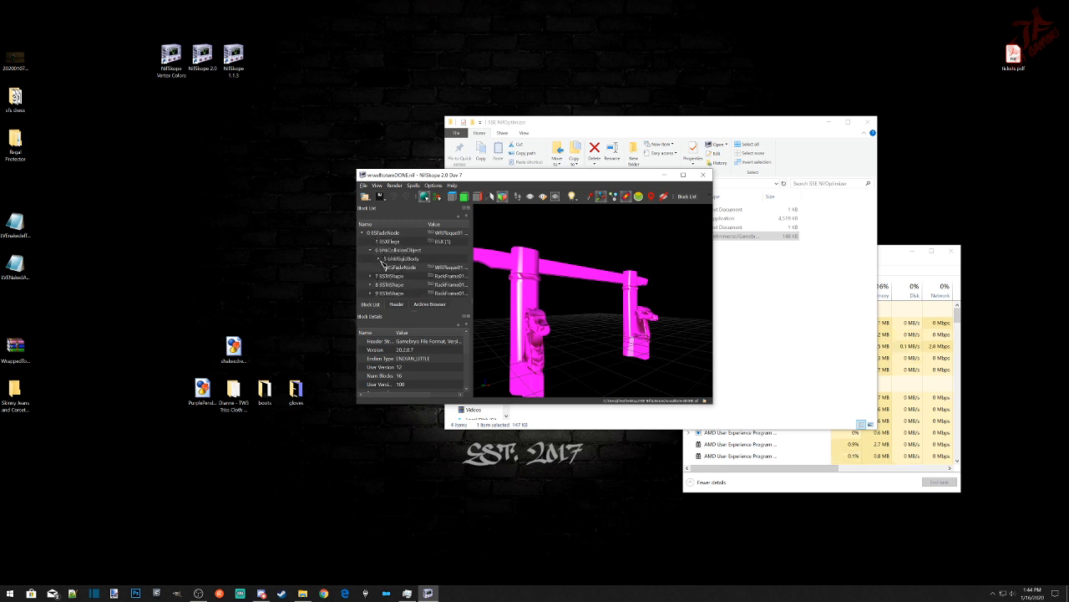
left_click(378, 258)
left_click(389, 268)
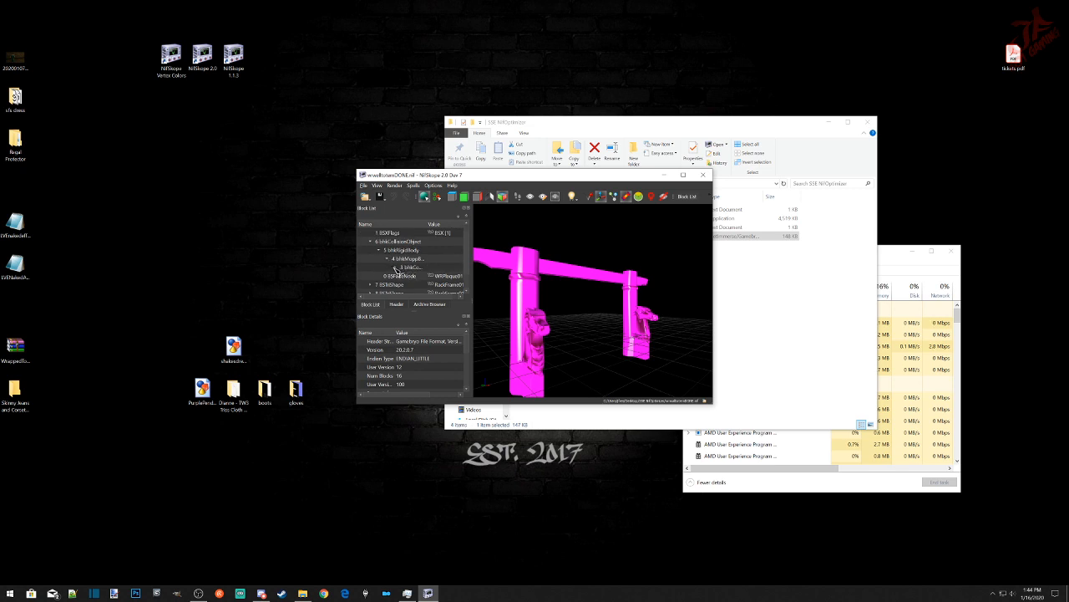
left_click(396, 268)
left_click(410, 267)
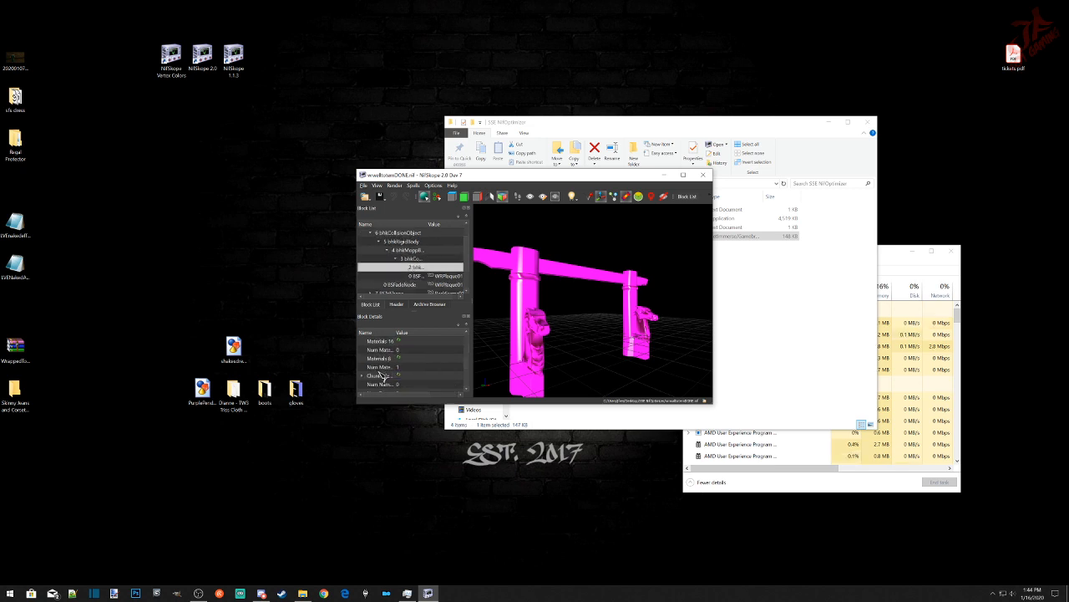
scroll(368, 378, "down", 4)
scroll(376, 381, "down", 1)
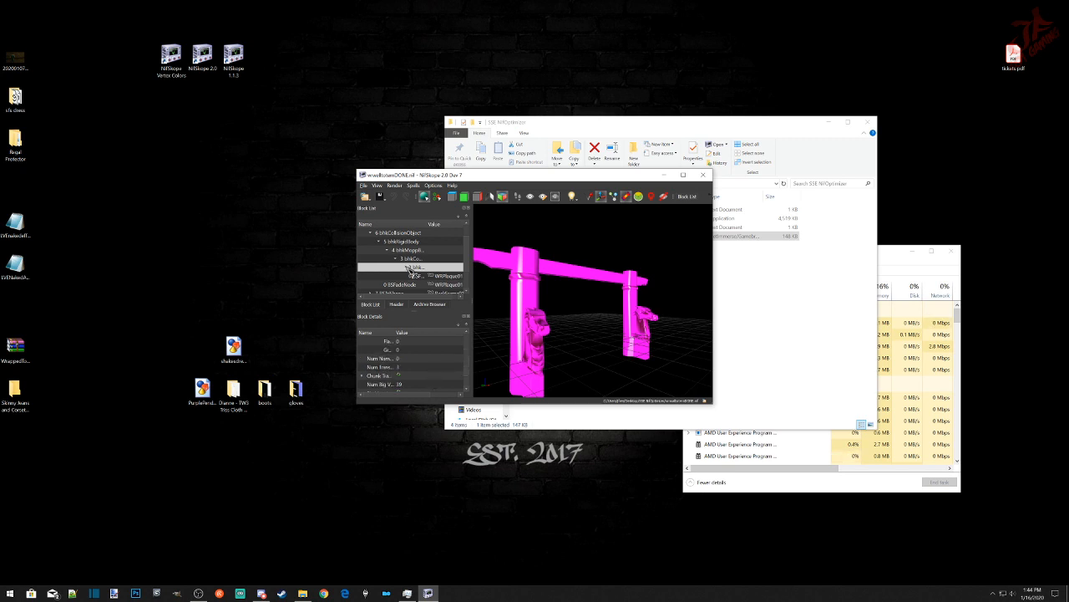
Step: Collapse the collision branch and inspect the BSXFlags block and the lighting shader property of shape RackFrame01:0
left_click(371, 233)
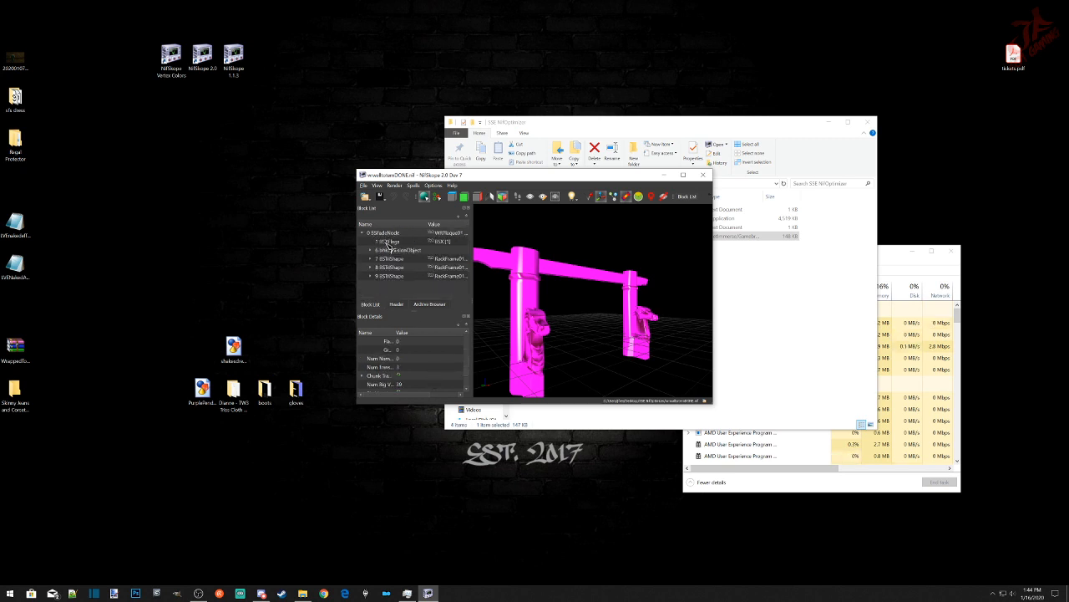
left_click(388, 240)
left_click(371, 258)
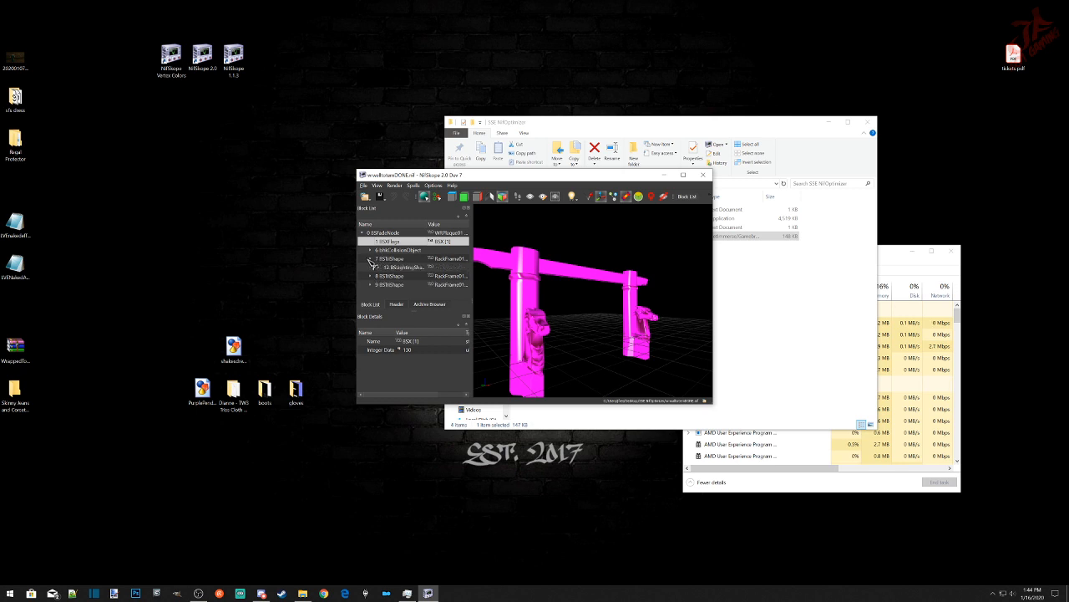
left_click(401, 267)
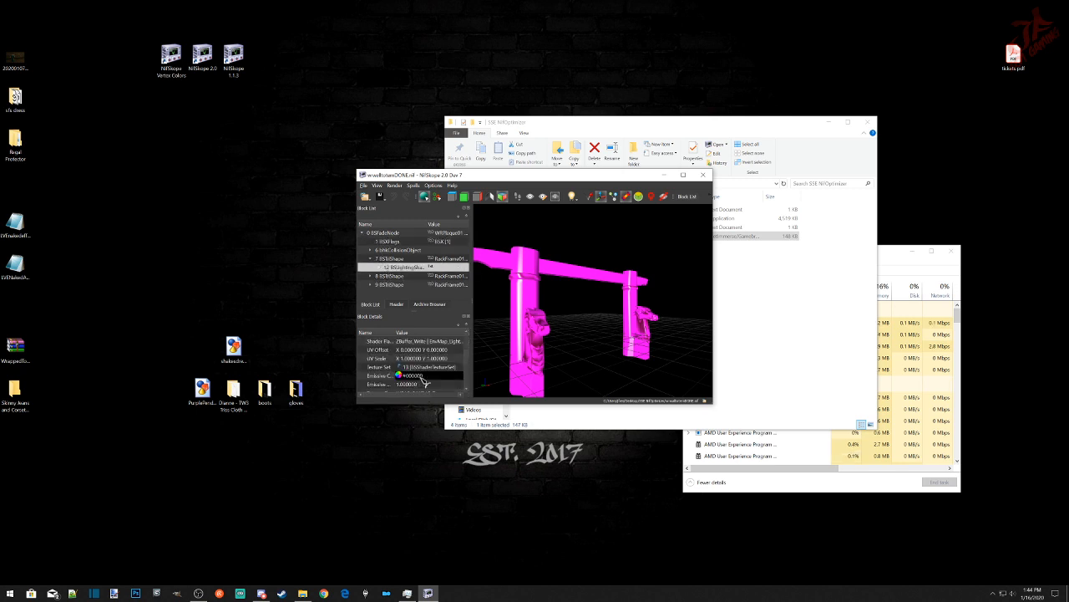
scroll(440, 374, "down", 1)
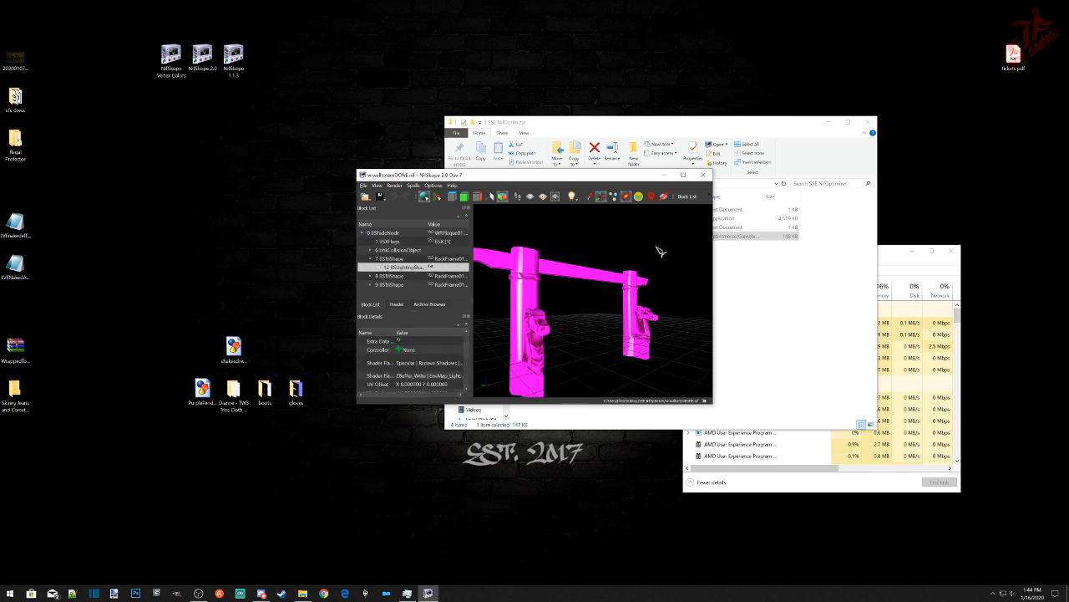
Step: Maximize the NifSkope window, widen the block details' value column, and review the first shader flag list for RackFrame01:0
left_click(682, 175)
left_click_drag(121, 244, 216, 242)
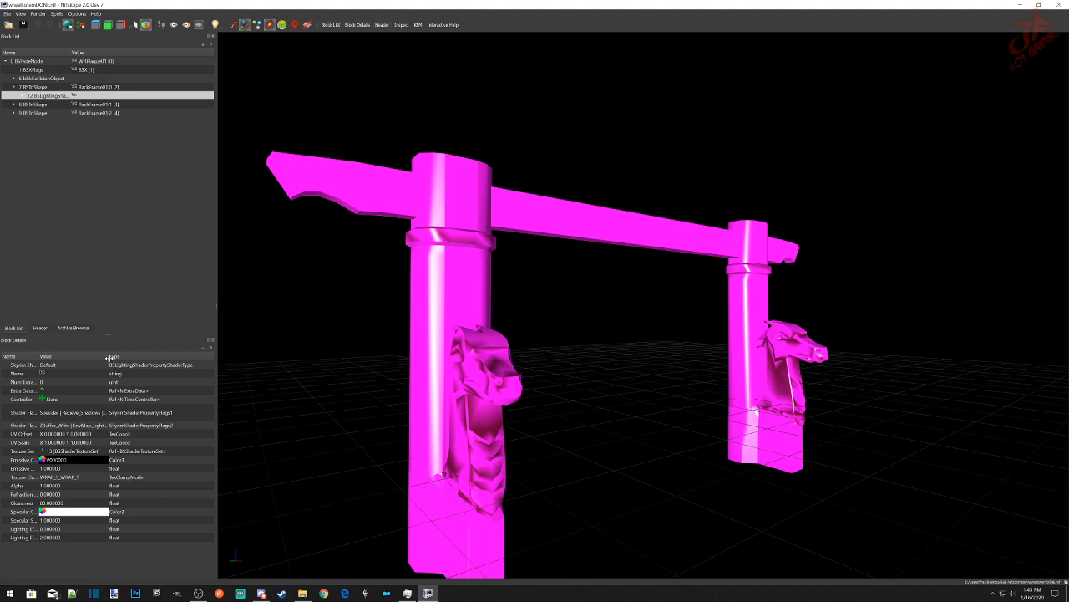
left_click_drag(108, 356, 133, 357)
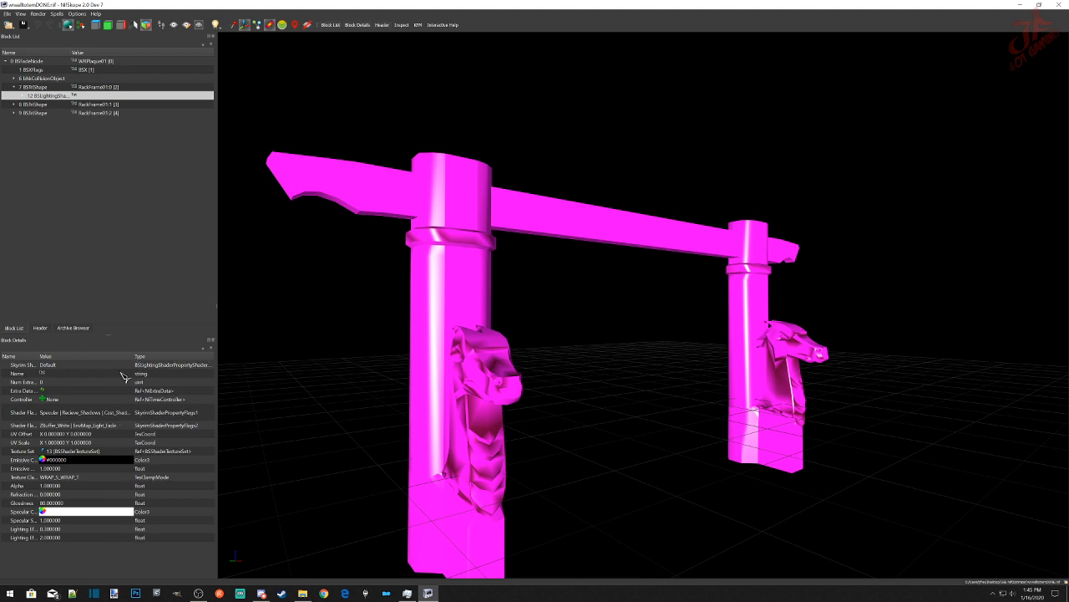
double_click(81, 415)
left_click(136, 414)
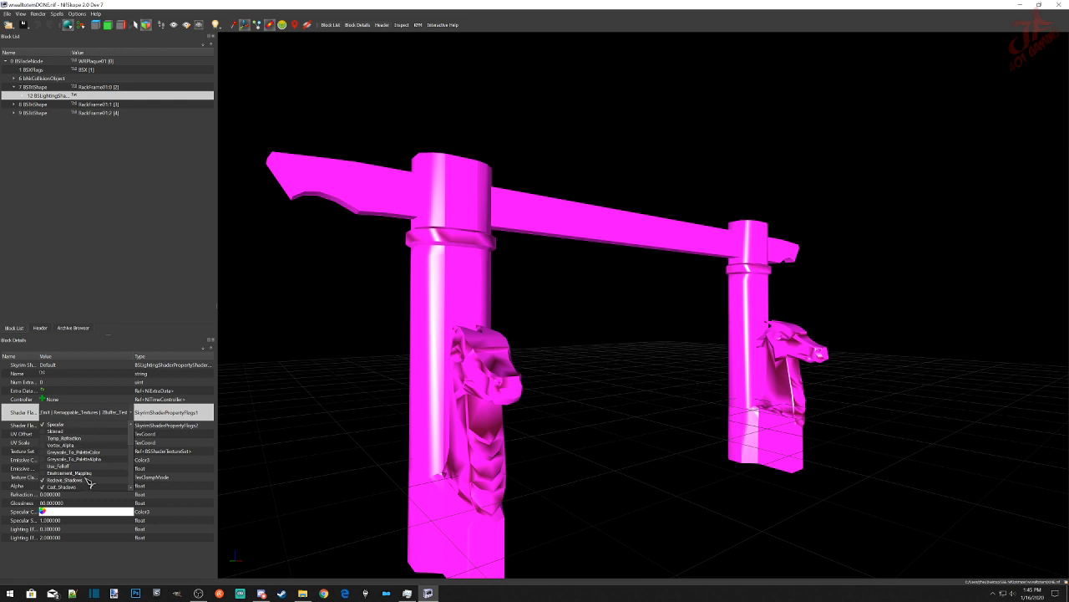
scroll(89, 482, "down", 1)
scroll(95, 487, "down", 6)
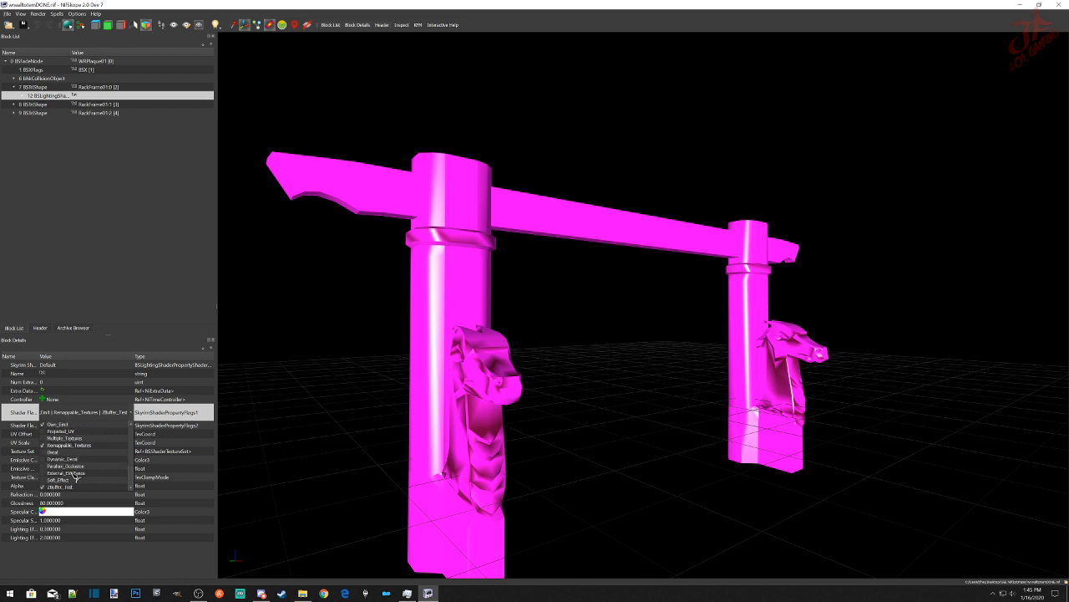
left_click(94, 400)
Step: Enable Vertex_Colors in the second shader flag list of RackFrame01:0 and check the shape's texture set
left_click(89, 428)
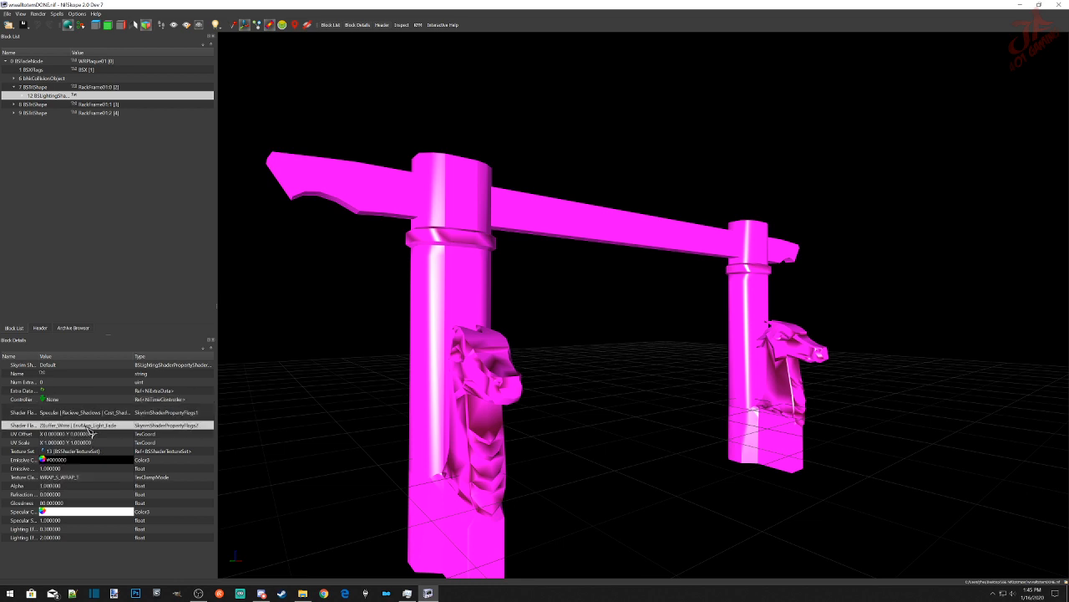
left_click(132, 426)
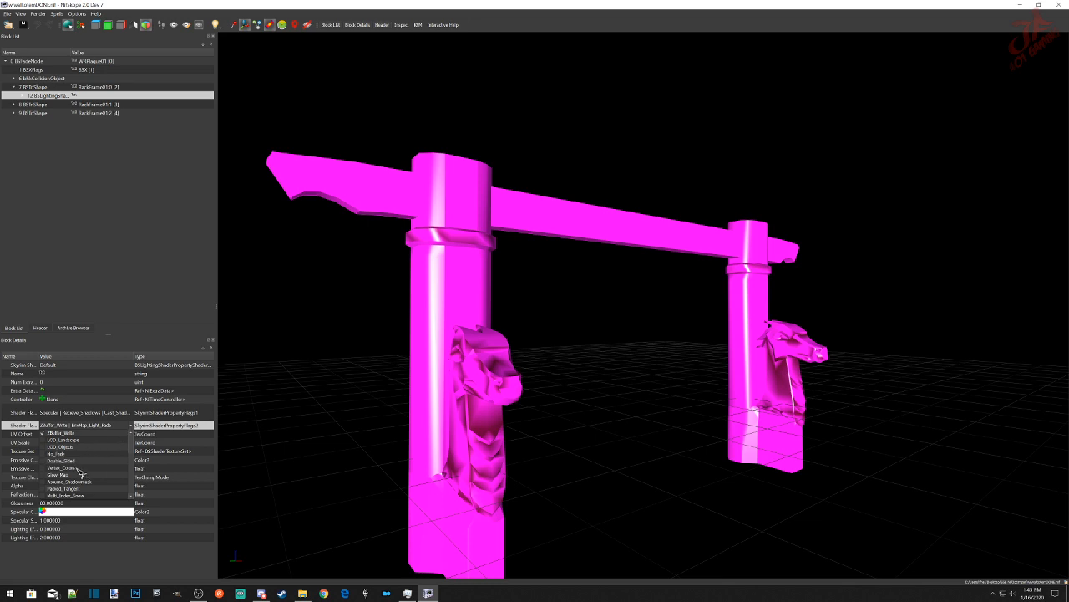
left_click(87, 400)
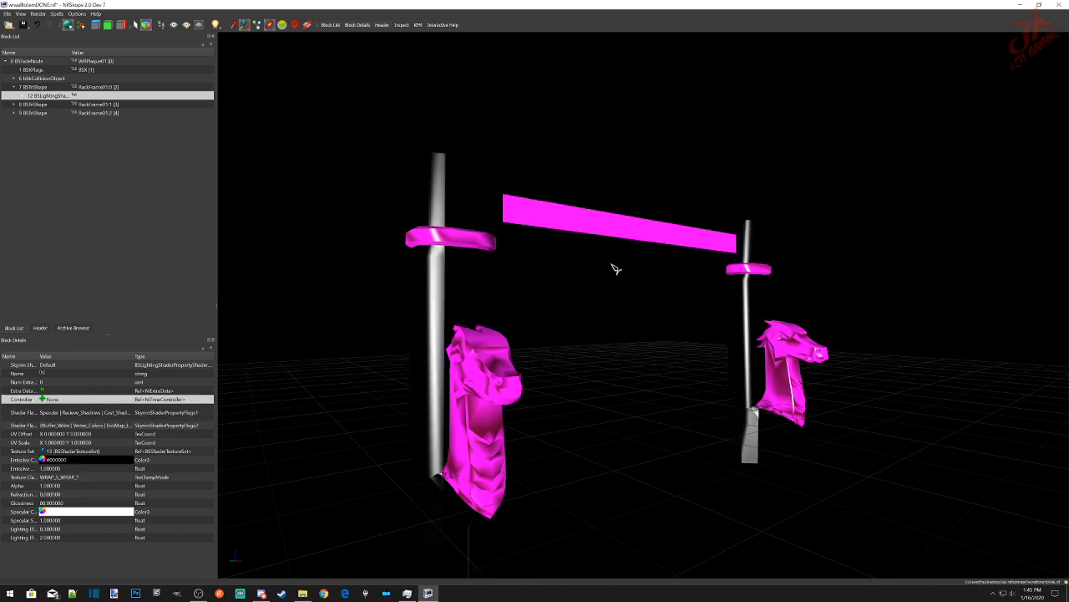
left_click(22, 96)
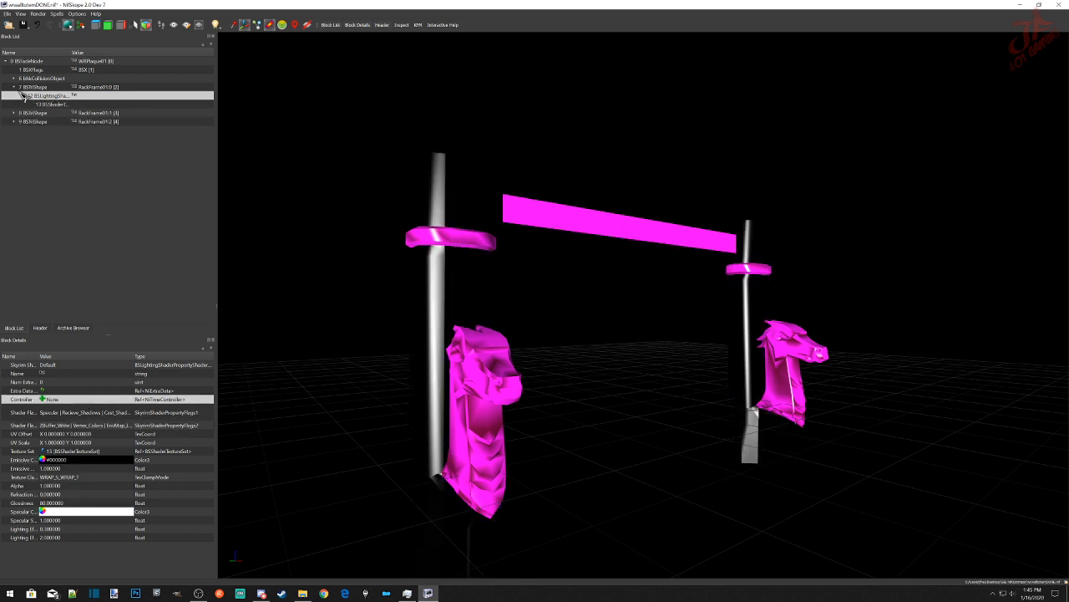
left_click(48, 103)
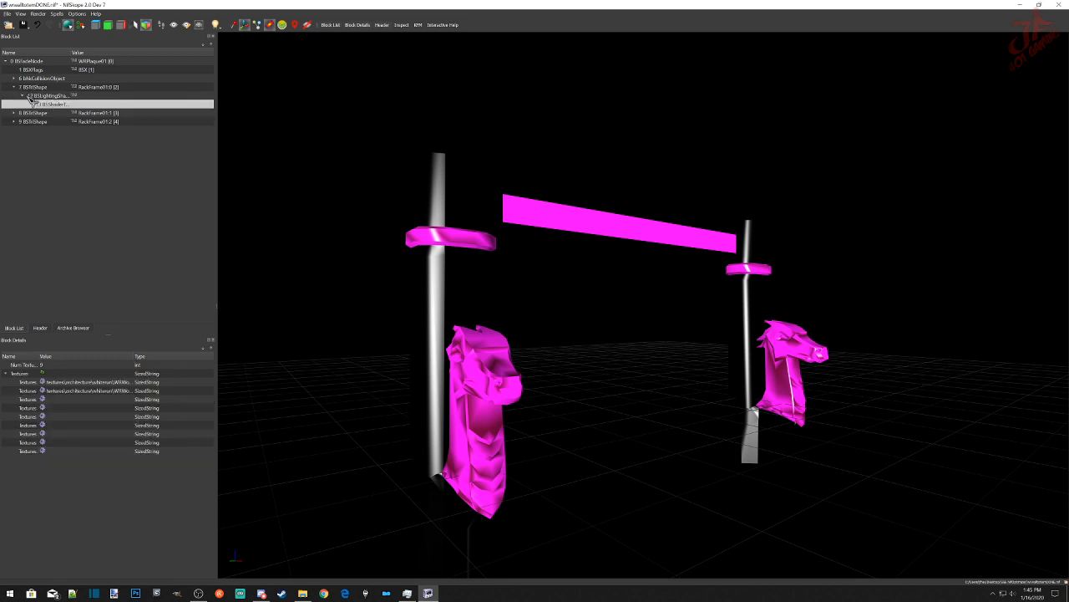
left_click(46, 95)
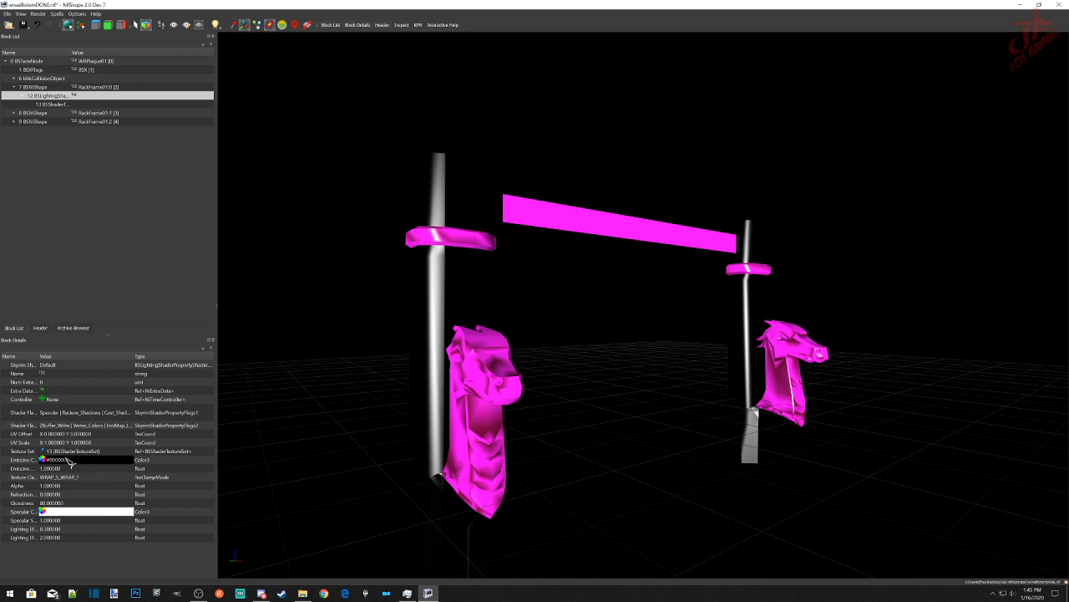
Step: Disable Vertex_Colors in the second shader flag list of RackFrame01:0
left_click(76, 425)
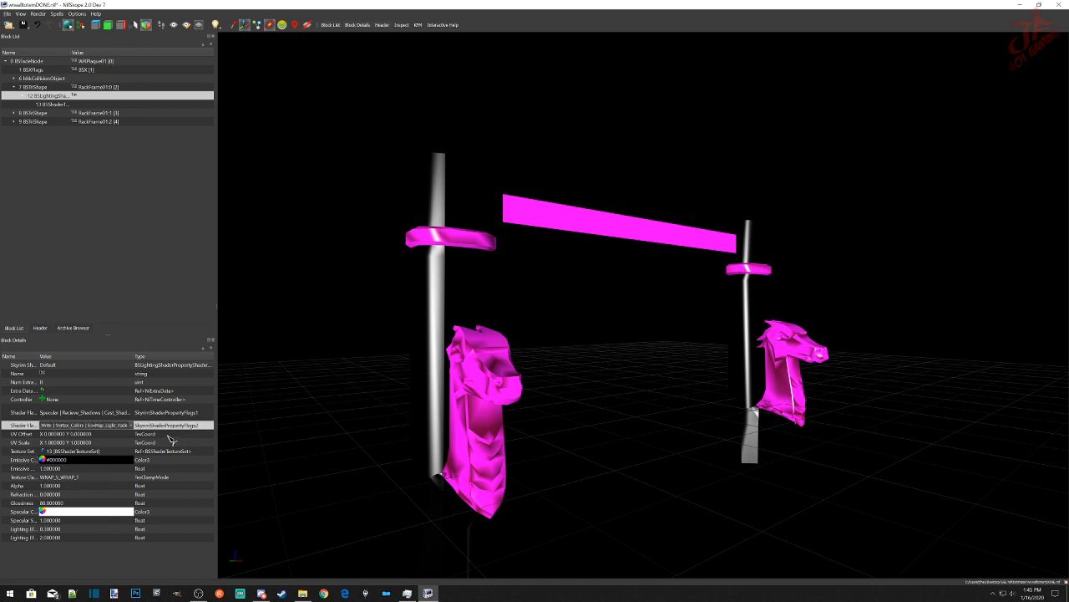
left_click(132, 426)
left_click(67, 467)
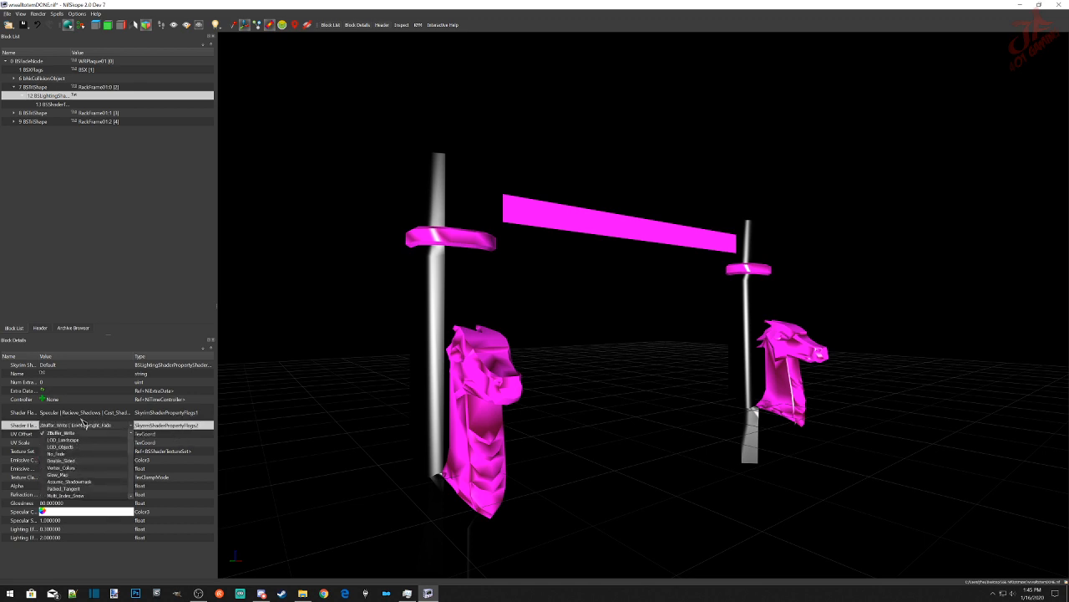
left_click(94, 394)
Step: Inspect the lighting shader property and shader flags of the horse-head shape RackFrame01:2
left_click(473, 384)
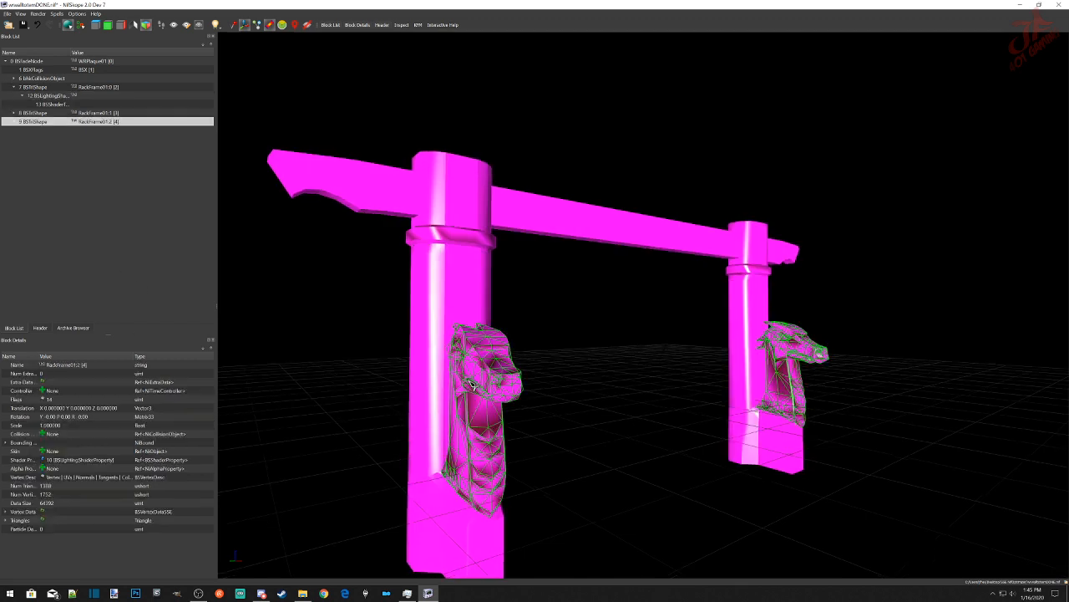
left_click(14, 121)
left_click(42, 131)
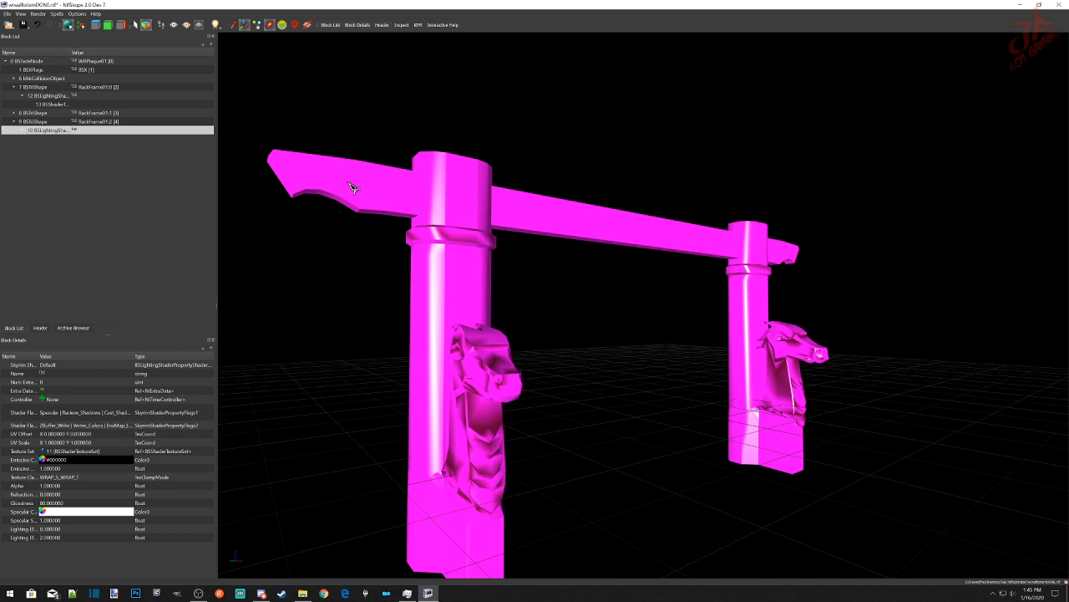
left_click(105, 418)
left_click(102, 384)
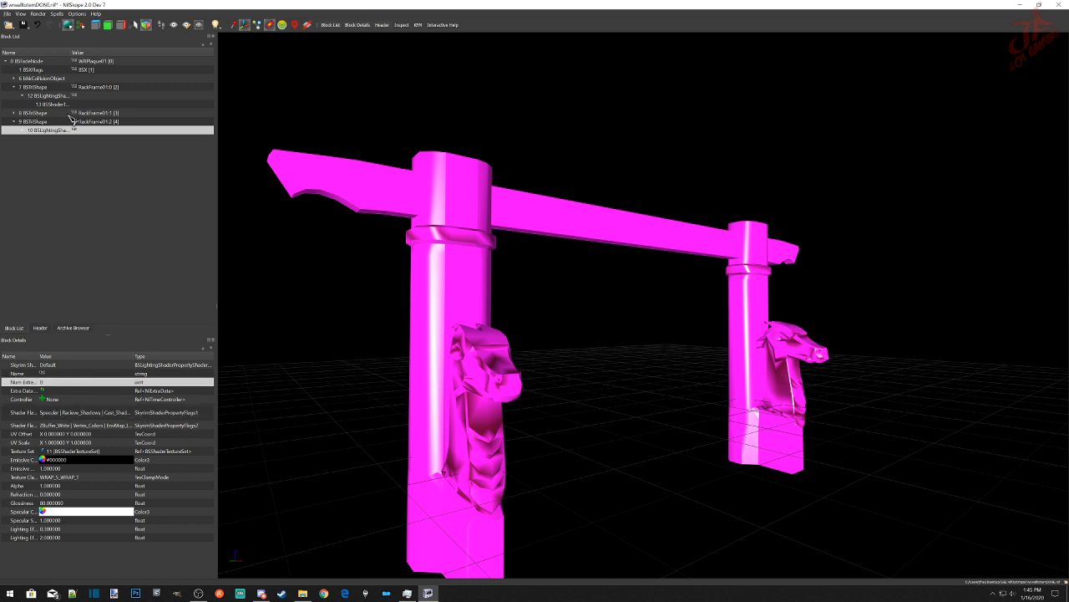
Step: Expand shape RackFrame01:1 and inspect its lighting shader property's flags and specular values
left_click(13, 113)
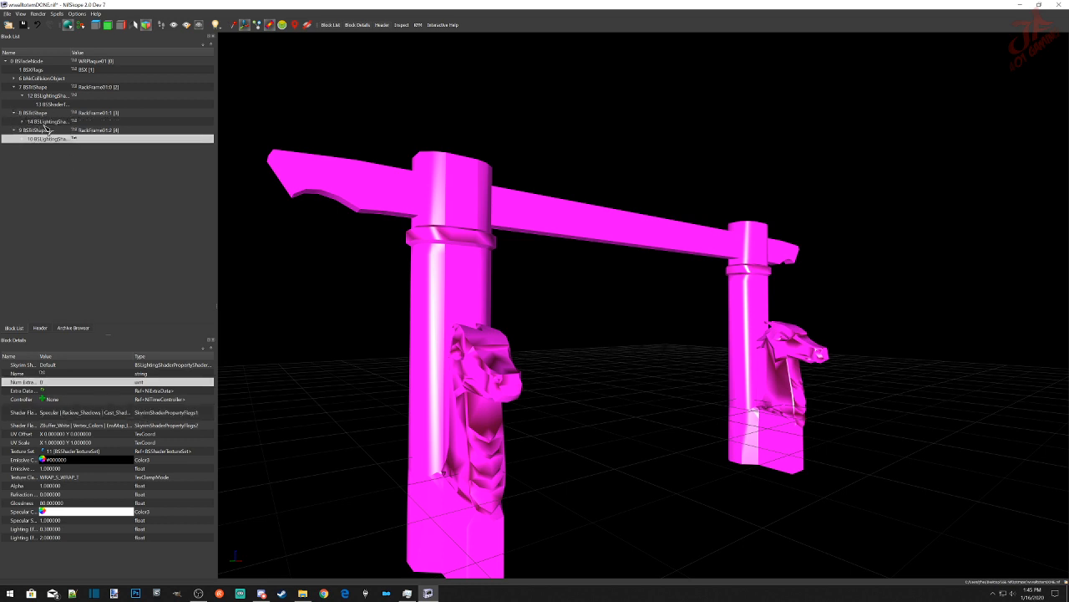
left_click(46, 122)
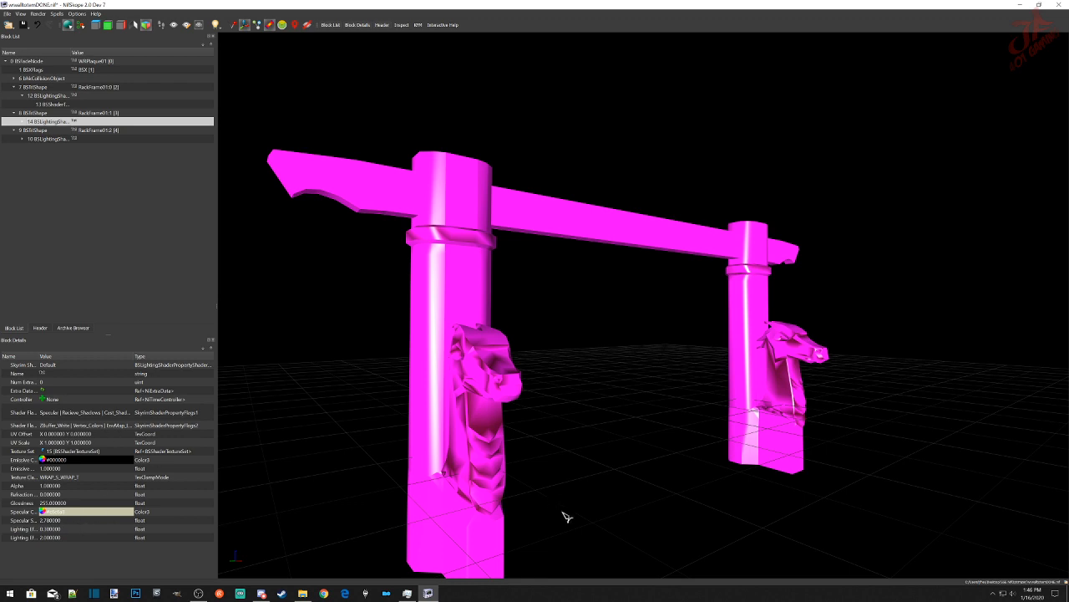
left_click_drag(564, 513, 566, 513)
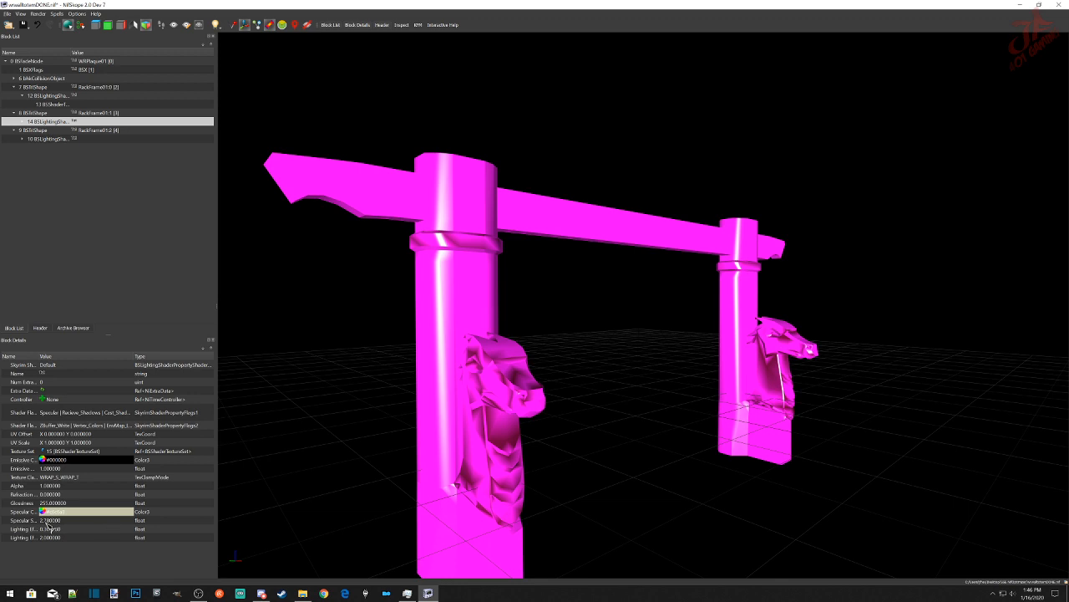
Step: Compare the block details and lighting shader properties of shapes RackFrame01:0, RackFrame01:1 and RackFrame01:2
left_click(448, 276)
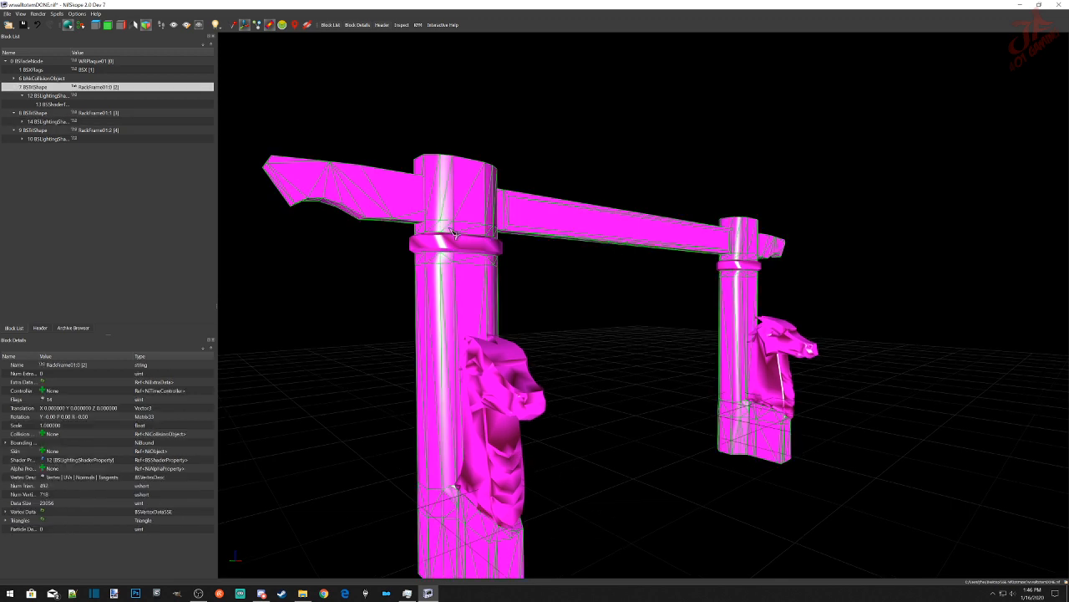
left_click(57, 97)
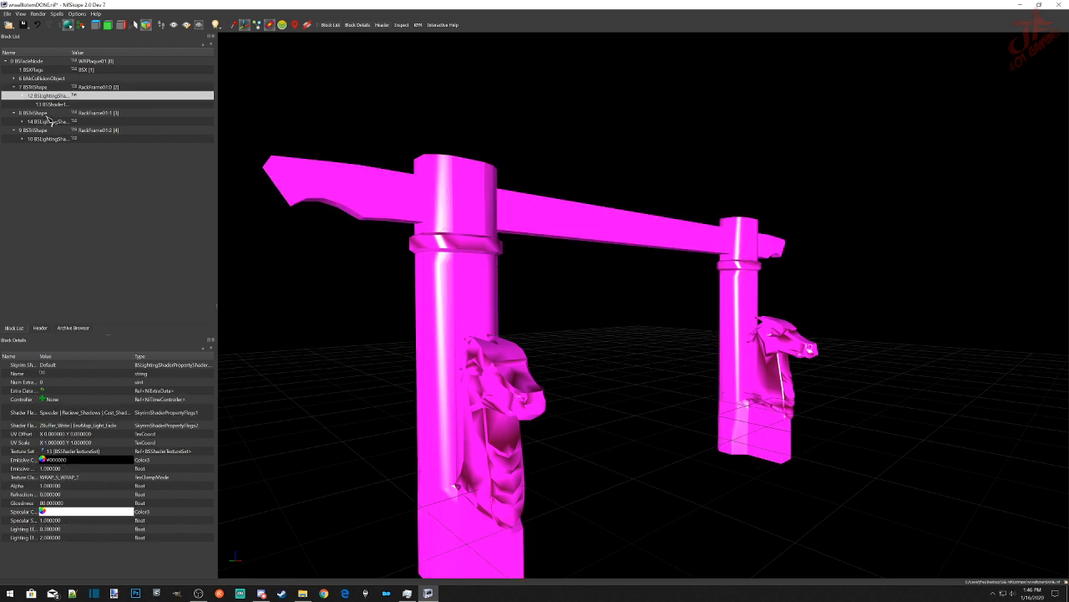
left_click(48, 121)
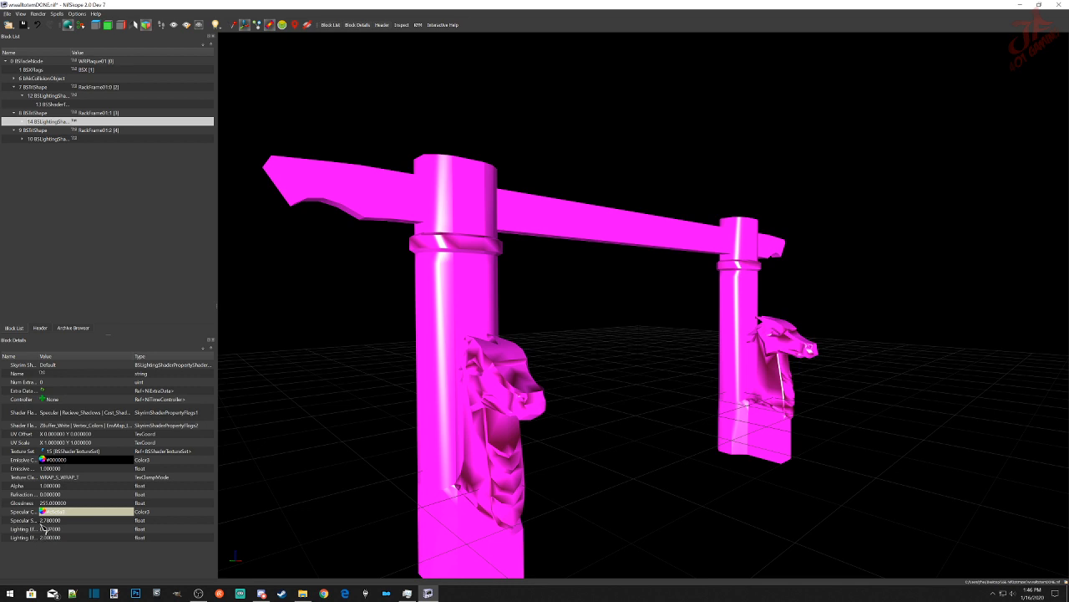
left_click(50, 114)
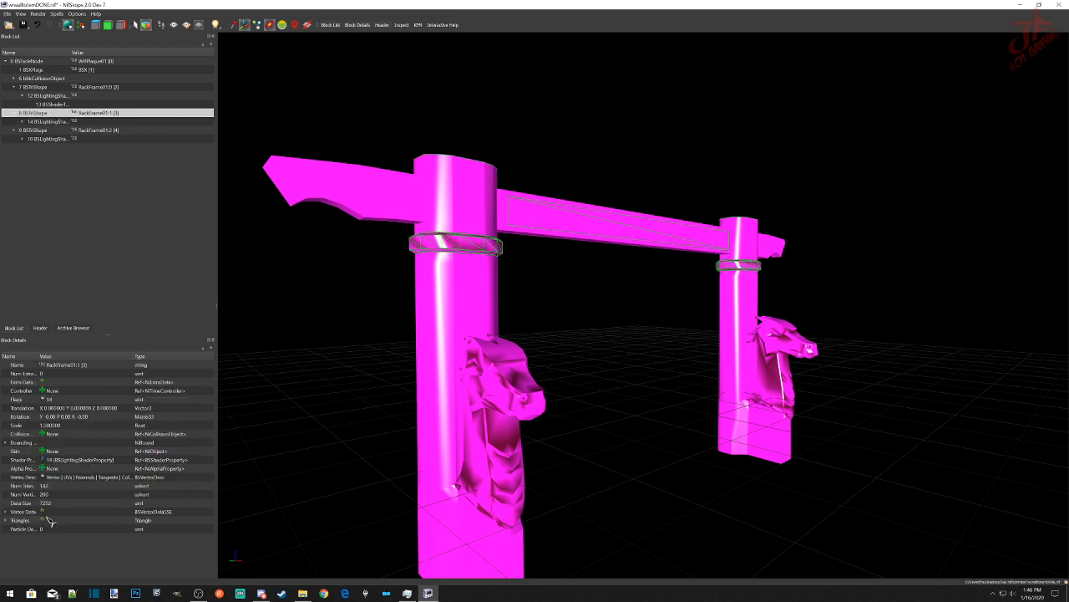
left_click(44, 139)
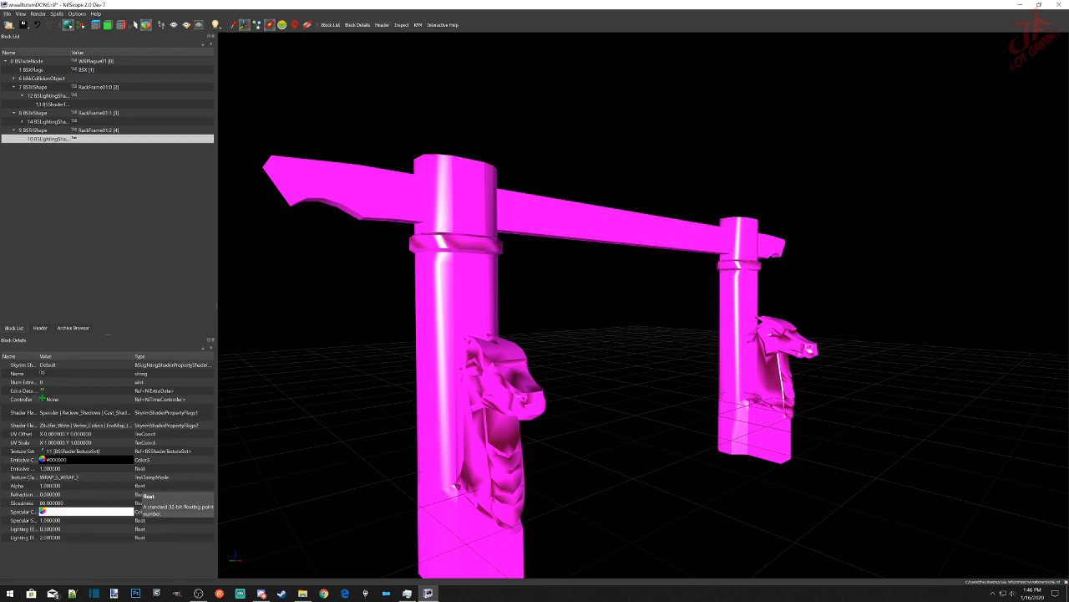
Step: Save the mesh to the Desktop as wrwalltotemDONE.nif and close NifSkope
left_click(8, 15)
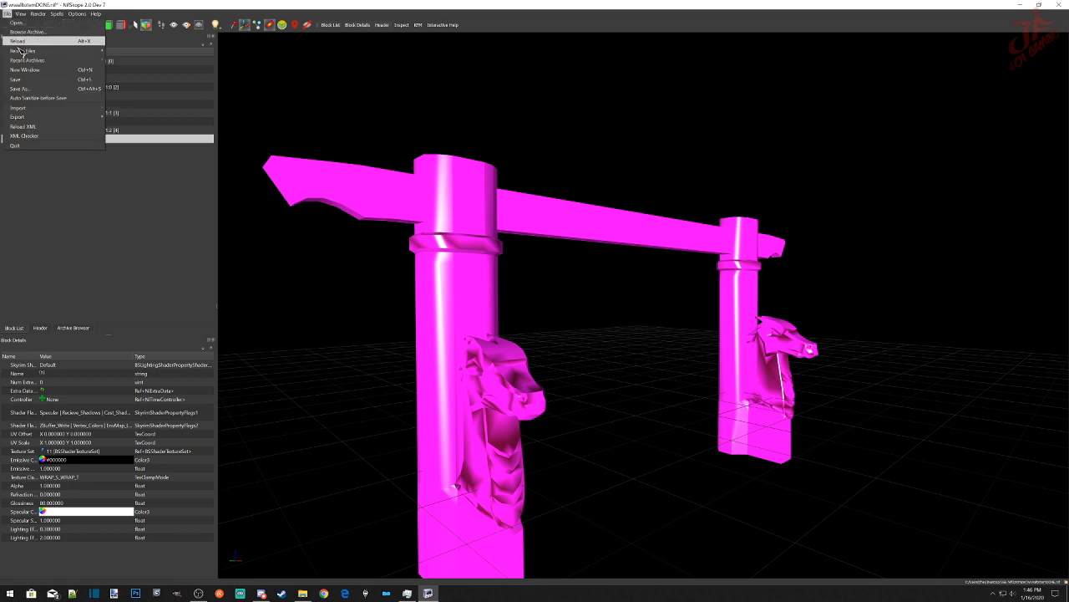
left_click(31, 90)
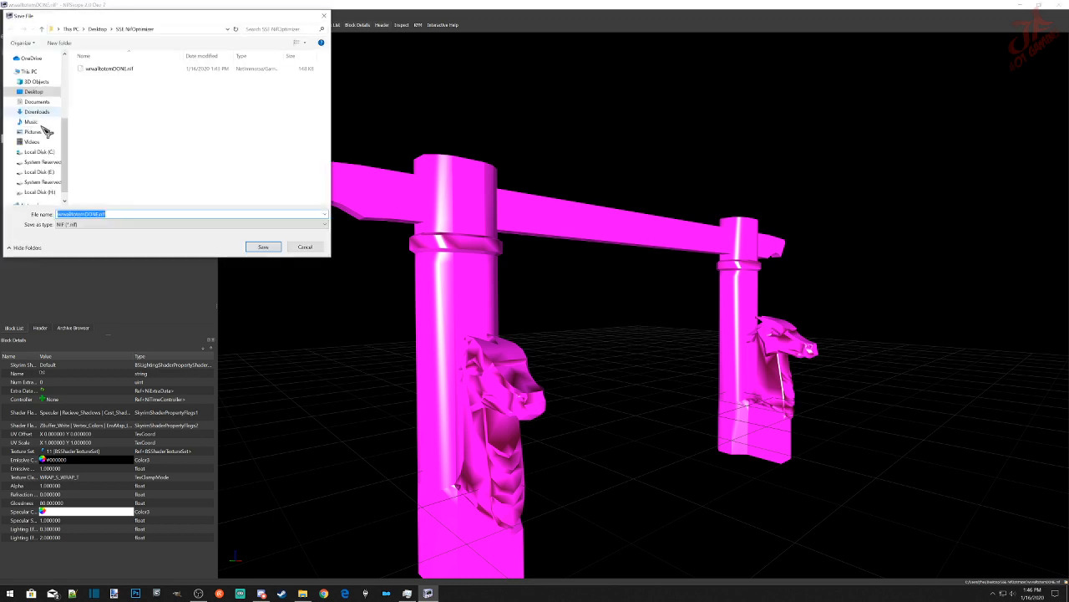
left_click(43, 93)
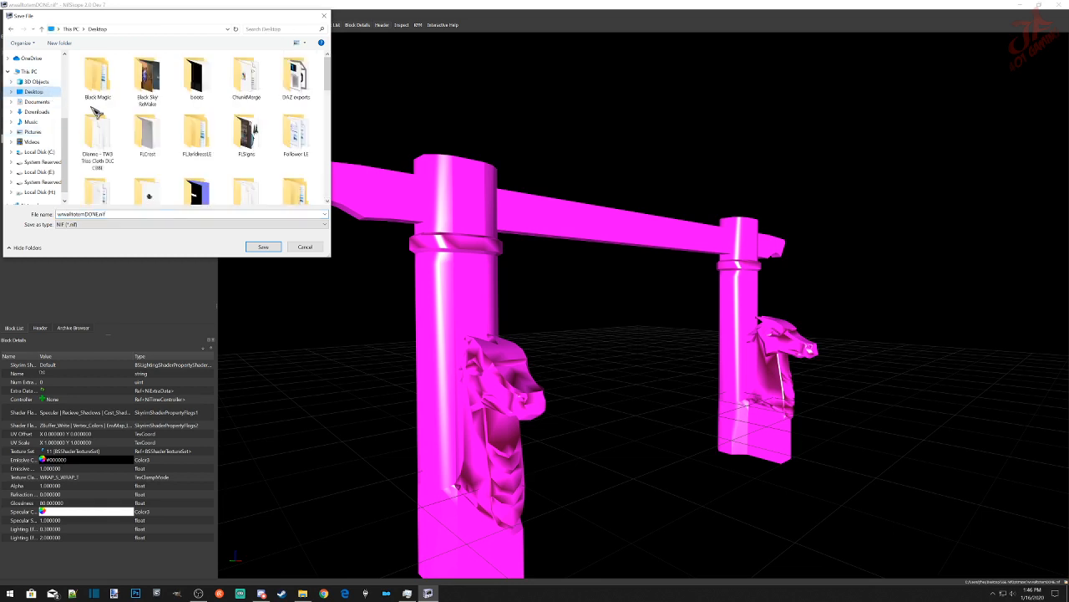
left_click(263, 247)
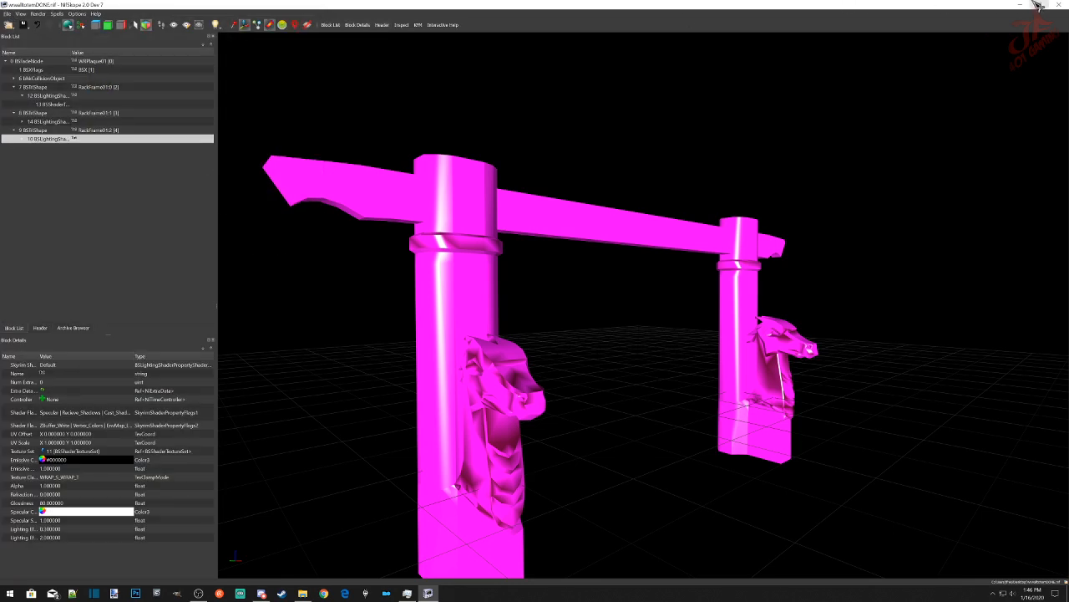
left_click(1062, 5)
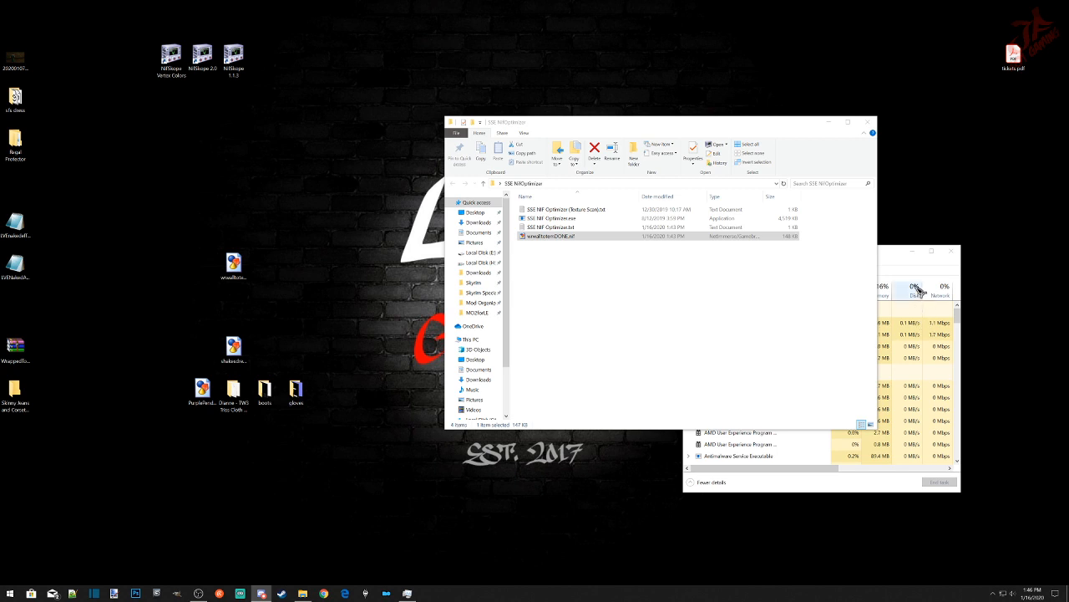
Step: Delete wrwalltotemDONE.nif from the SSE NifOptimizer folder, close the folder window and minimize Task Manager
right_click(552, 236)
left_click(576, 429)
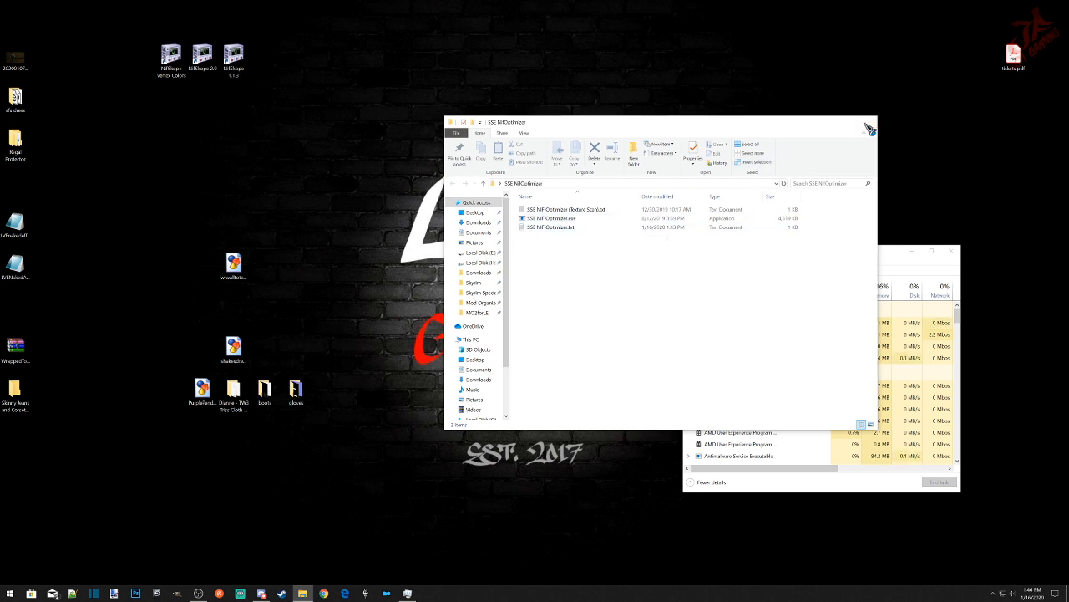
left_click(868, 122)
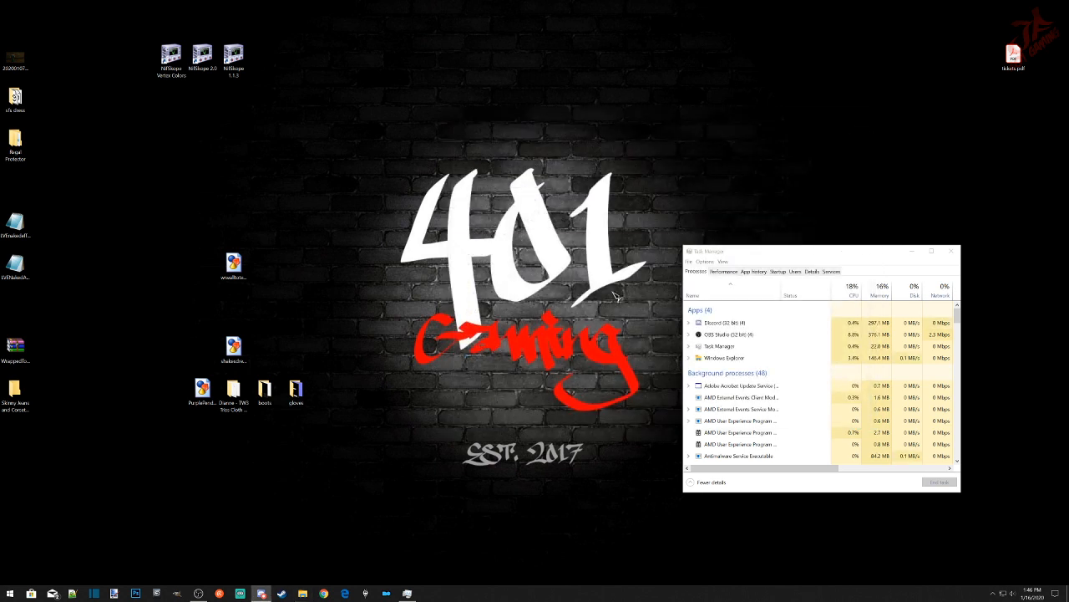
left_click(912, 250)
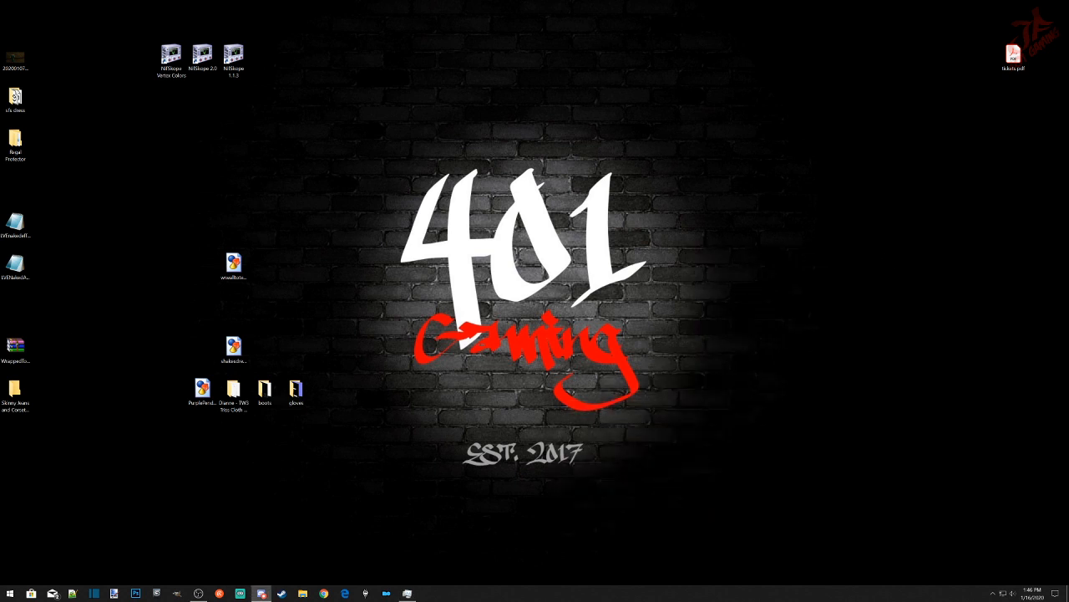